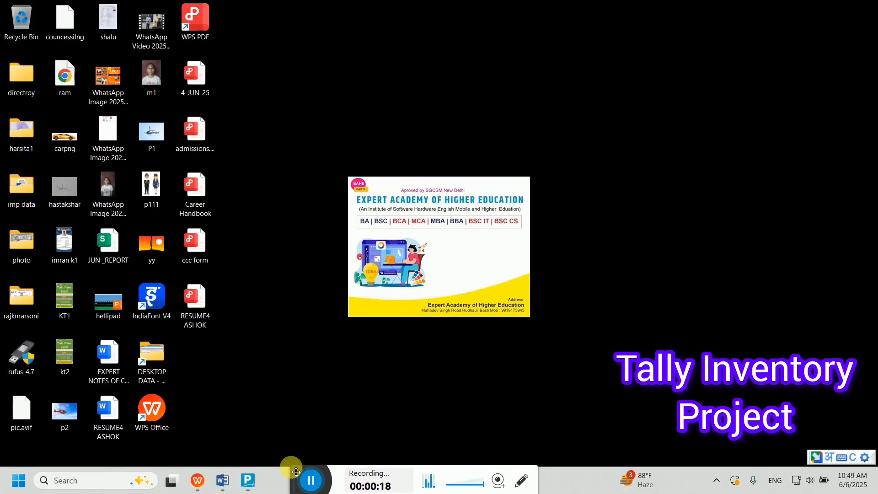
- Launch TallyPrime in educational mode, skip the vault password, and start creating a new company
{"action": "left_click_drag", "start_coordinate": [298, 472], "coordinate": [285, 473]}
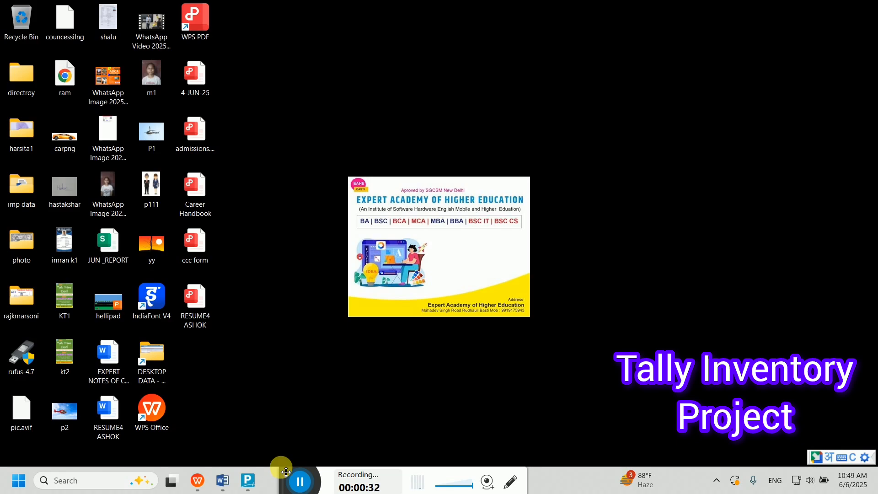
{"action": "left_click", "coordinate": [250, 481]}
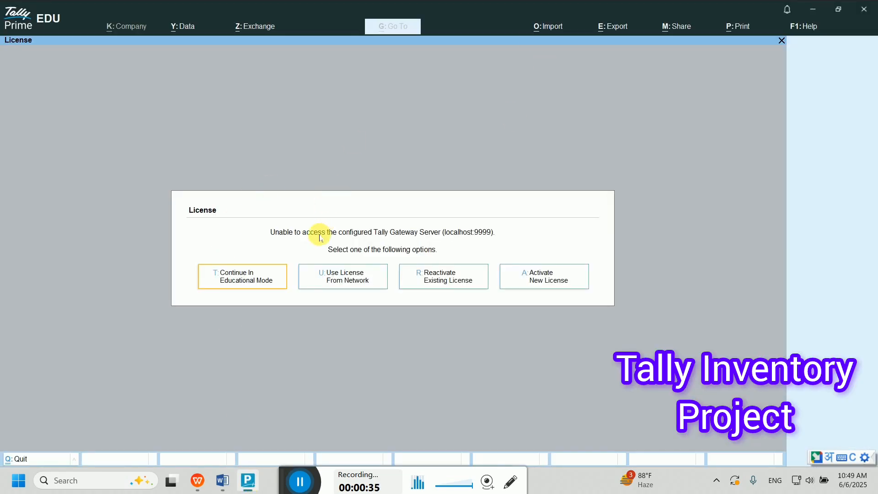
{"action": "left_click", "coordinate": [242, 279]}
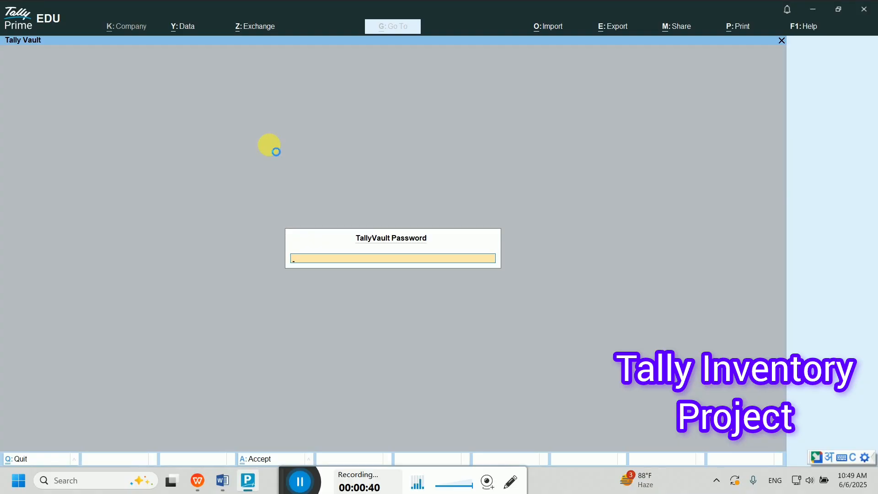
{"action": "key", "text": "Escape"}
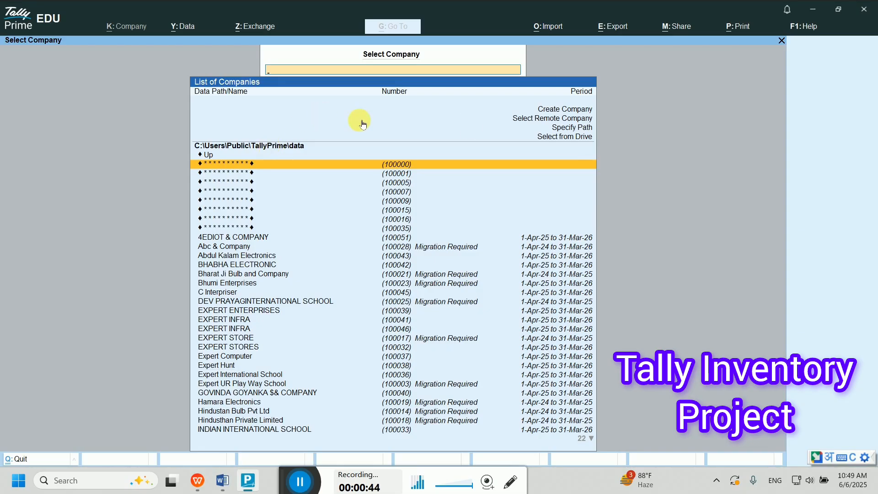
{"action": "left_click", "coordinate": [558, 110]}
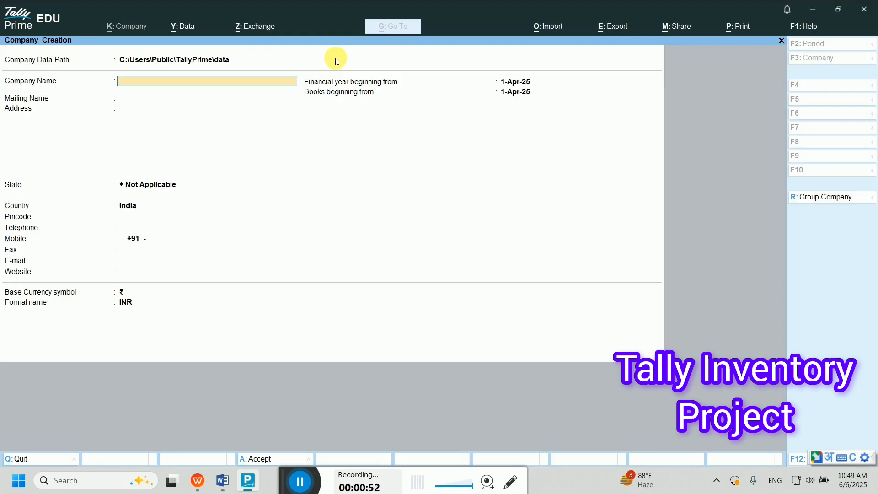
- Name the company Basti Electronics and enter its address, state Uttar Pradesh and pincode
{"action": "type", "text": "Basti Electronics"}
{"action": "key", "text": "Return"}
{"action": "key", "text": "Return"}
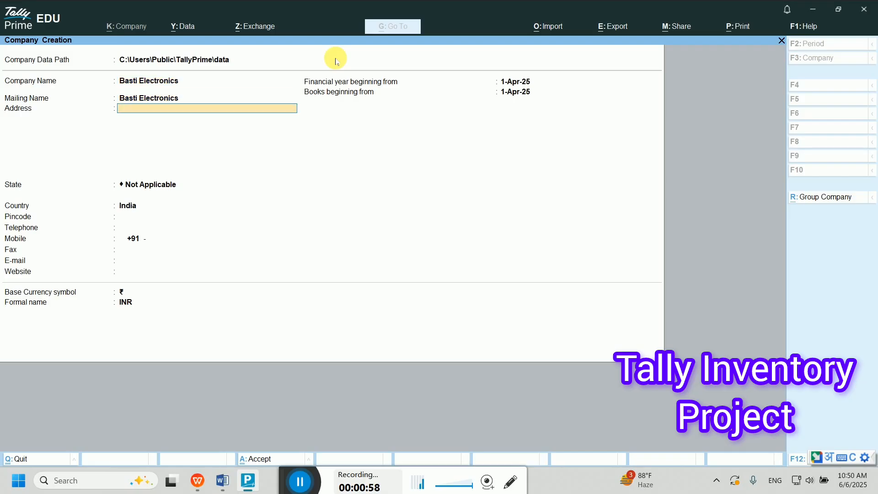
{"action": "type", "text": "Mahadev Singh Road"}
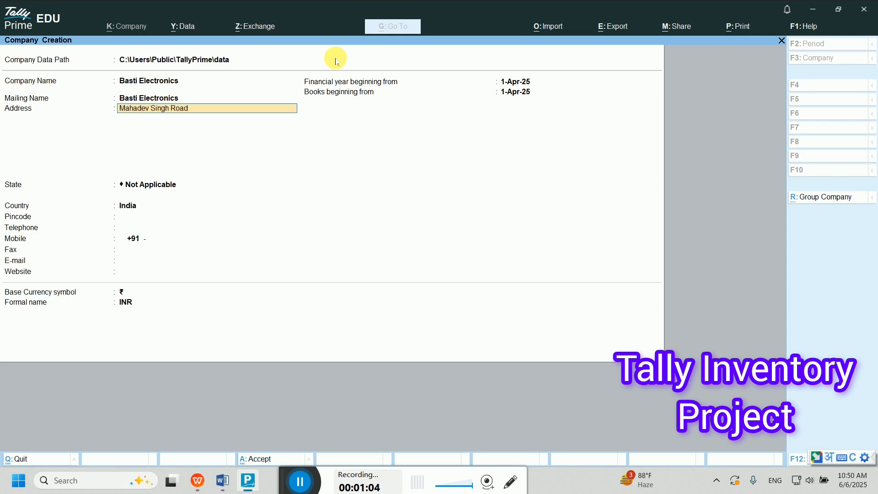
{"action": "type", "text": " Rudhauli Basti UP"}
{"action": "key", "text": "Return"}
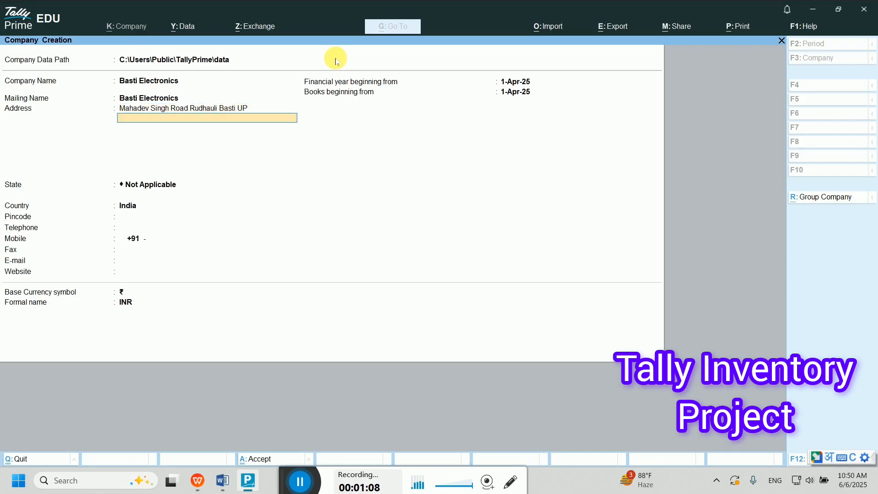
{"action": "key", "text": "Return"}
{"action": "type", "text": "U"}
{"action": "key", "text": "Down"}
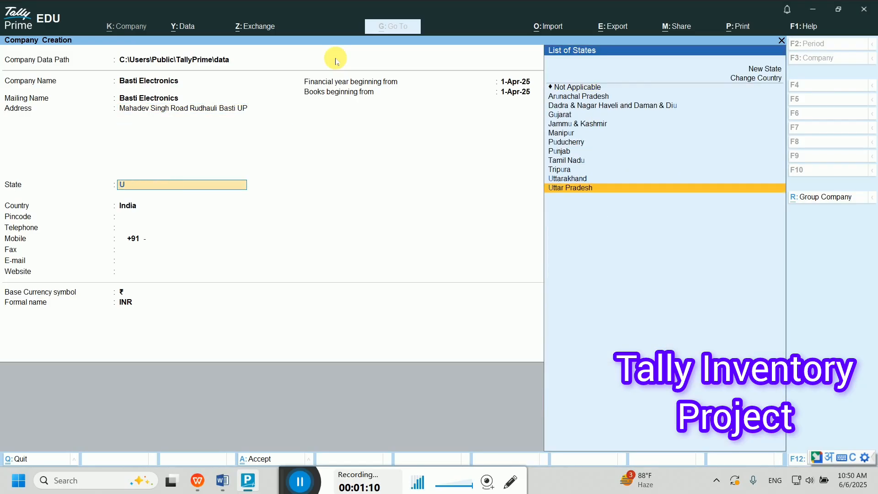
{"action": "key", "text": "Return"}
{"action": "type", "text": "272"}
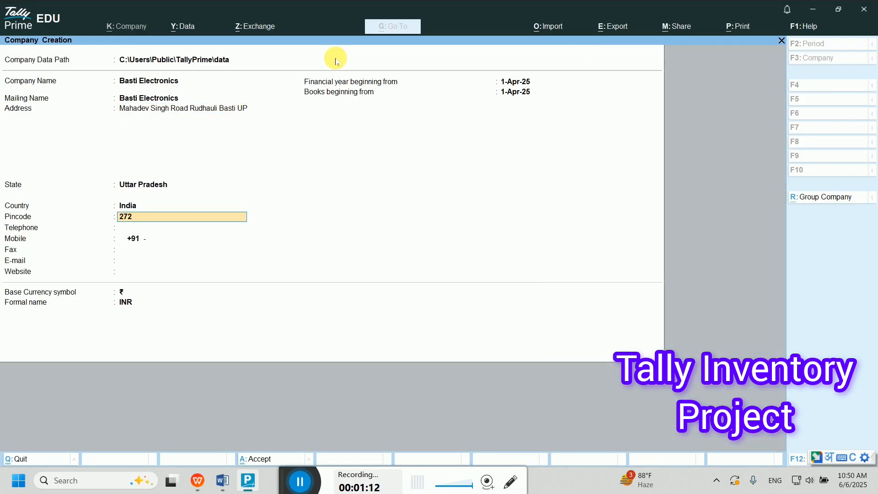
{"action": "type", "text": "151"}
{"action": "key", "text": "Return"}
{"action": "key", "text": "Return"}
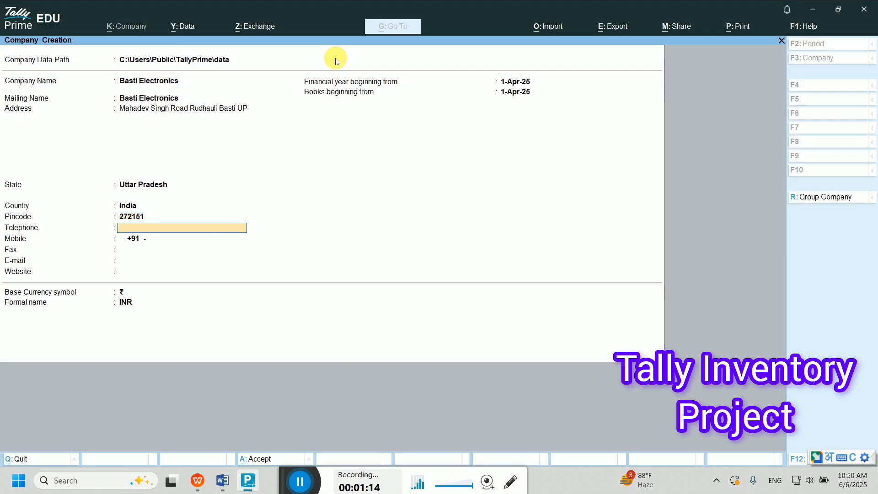
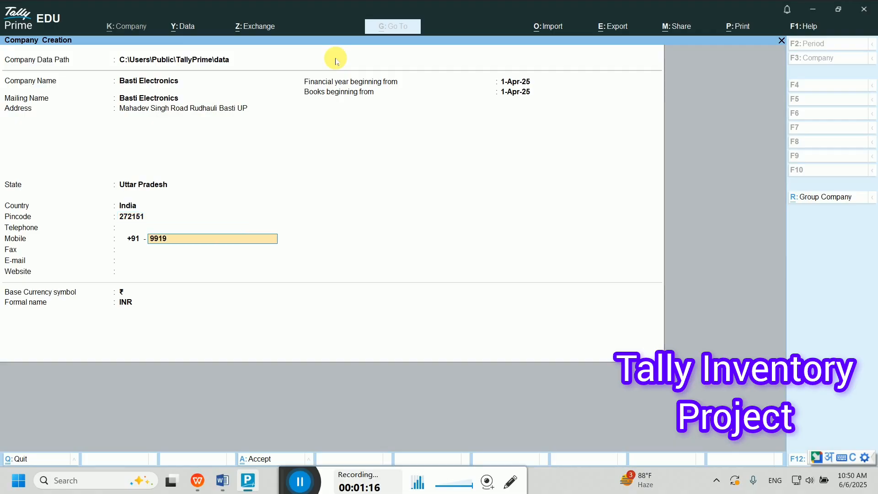
- Enter the mobile number and e-mail, keep the 1-Apr-25 dates and rupee currency, and save
{"action": "key", "text": "Return"}
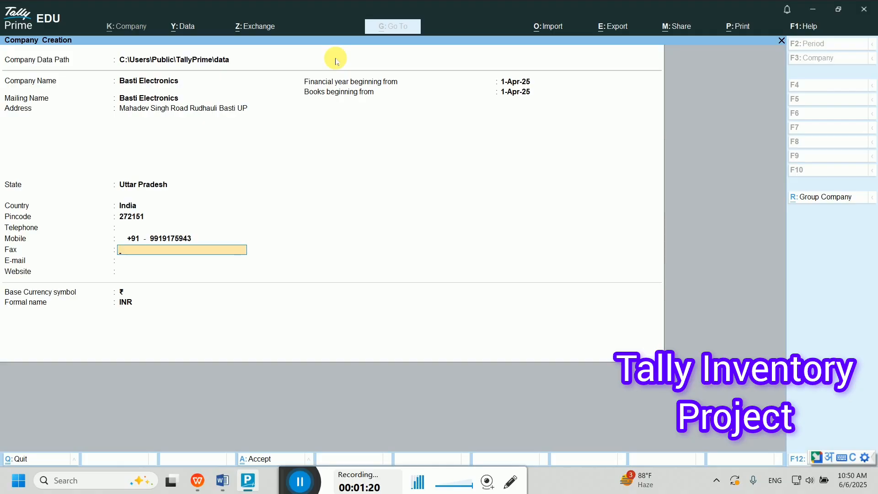
{"action": "key", "text": "Return"}
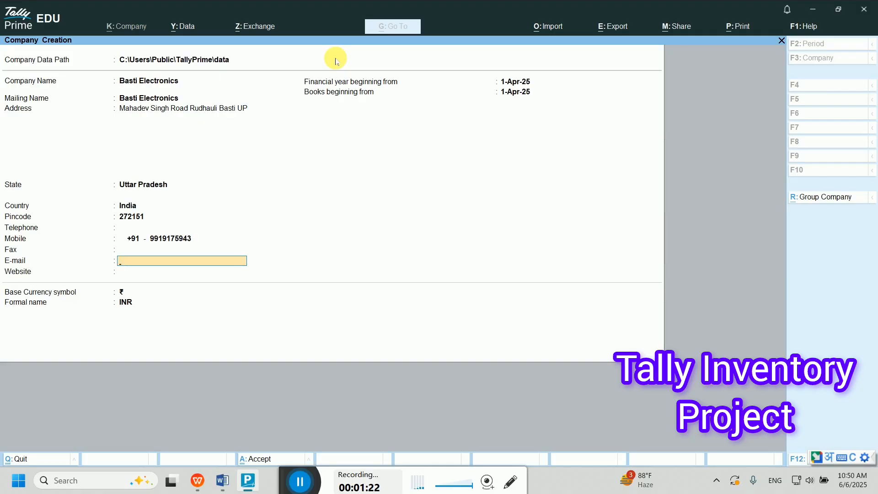
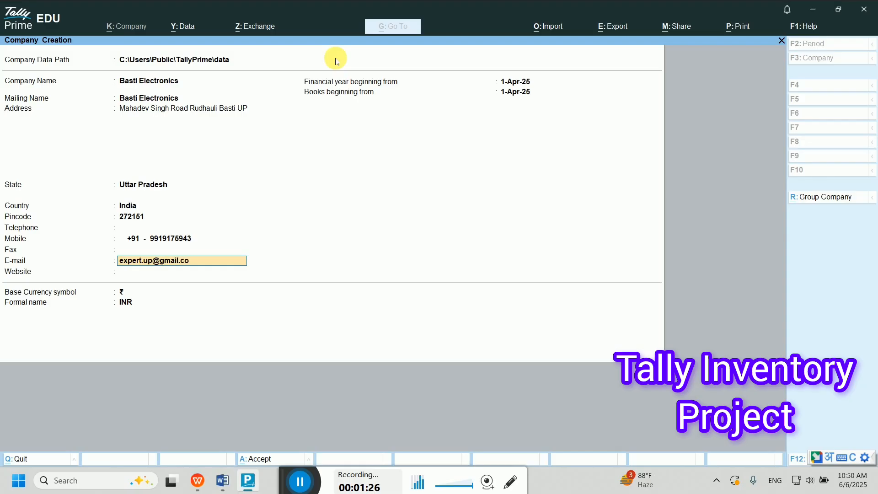
{"action": "key", "text": "Return"}
{"action": "key", "text": "BackSpace"}
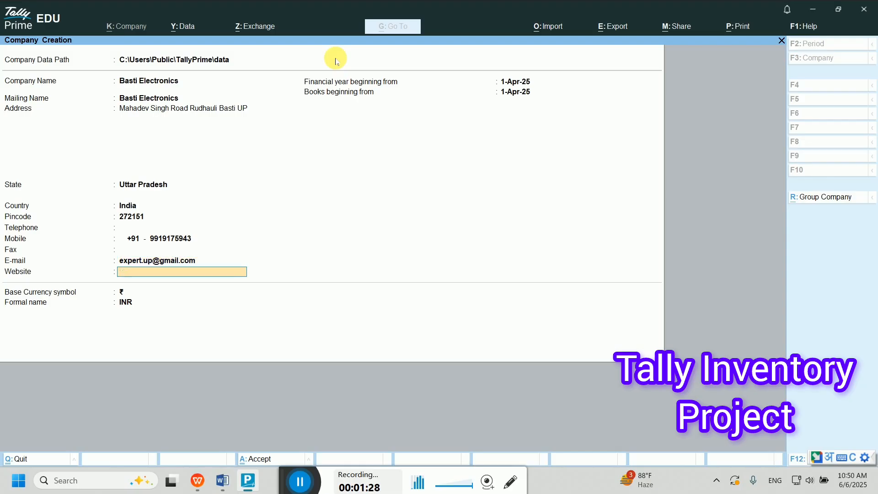
{"action": "key", "text": "Return"}
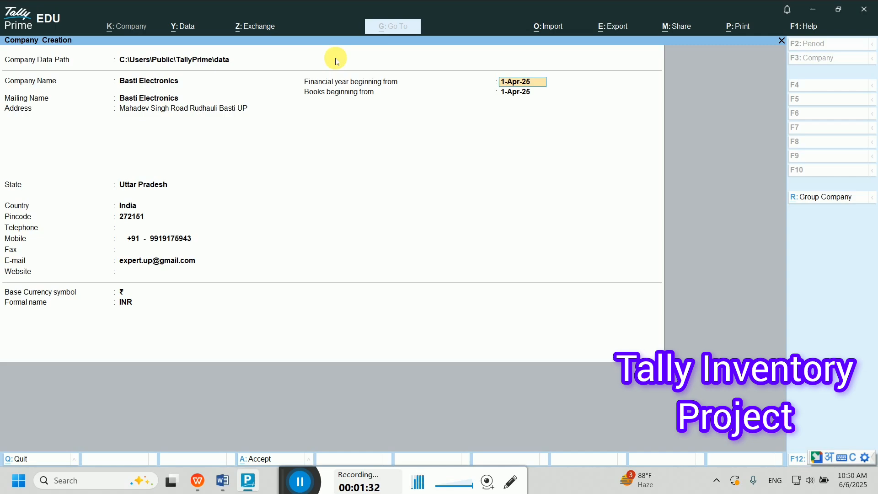
{"action": "key", "text": "Return"}
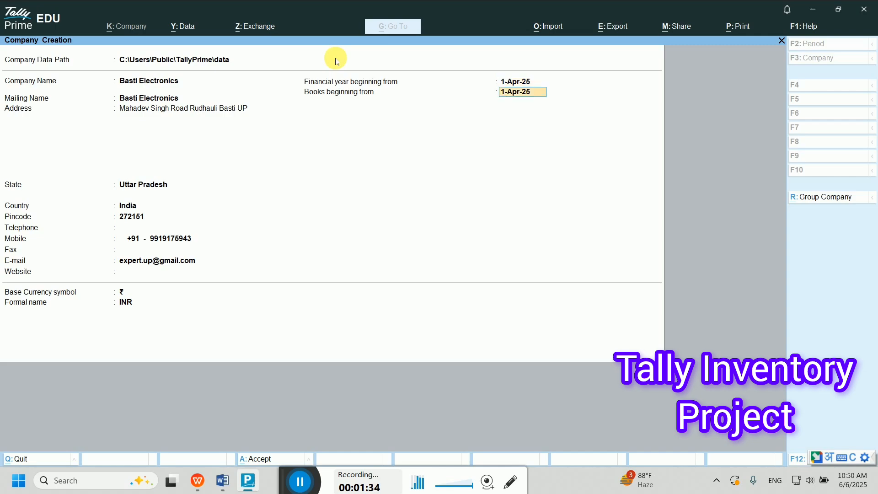
{"action": "key", "text": "Return"}
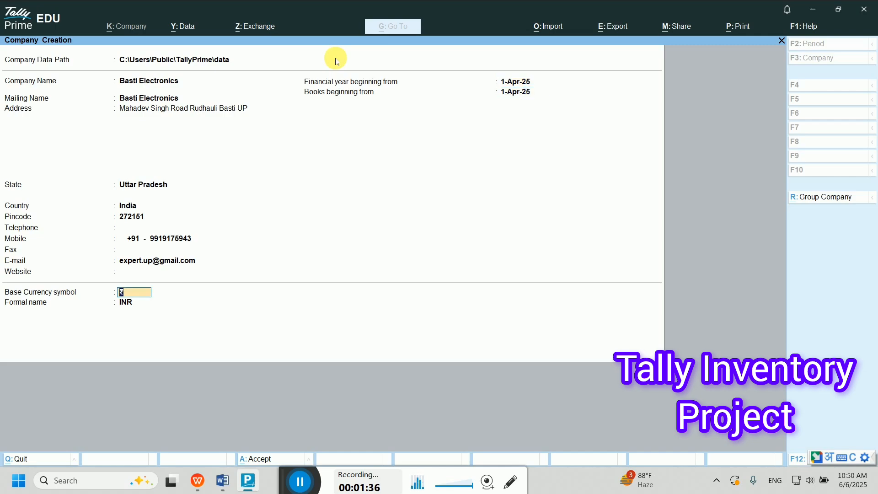
{"action": "key", "text": "Return"}
{"action": "key", "text": "Return"}
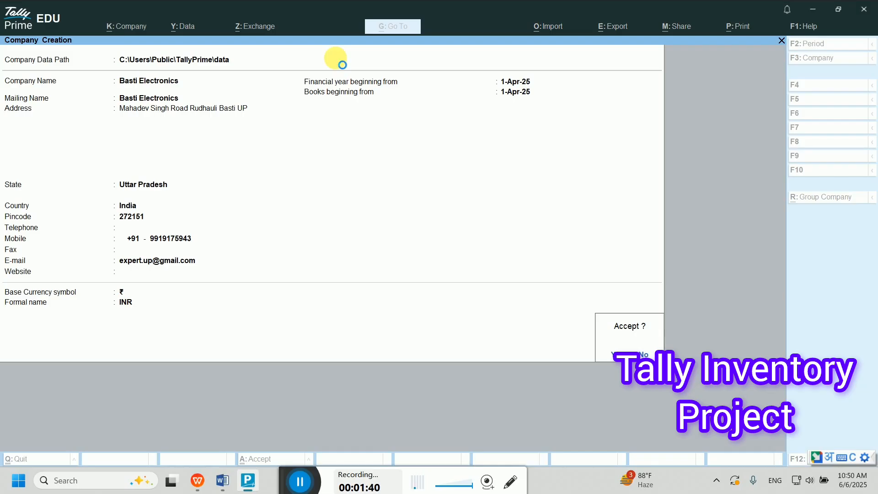
{"action": "key", "text": "Return"}
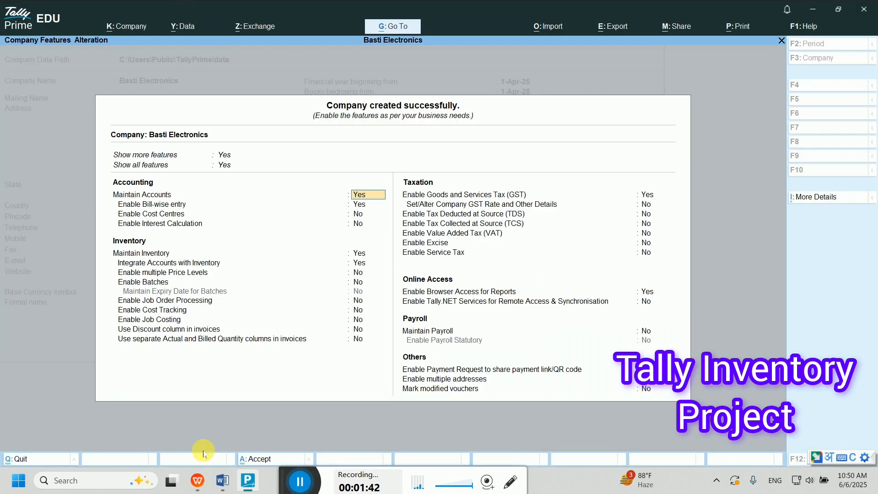
- Review the Word exercise: stock group Bulb, unit Pc, and items Sodium, Mercury and Tube
{"action": "left_click", "coordinate": [222, 482]}
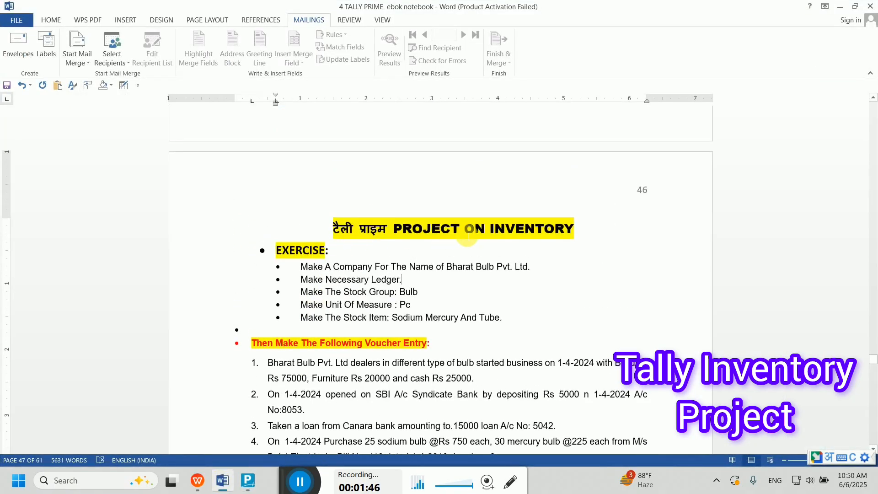
{"action": "scroll", "coordinate": [322, 267], "scroll_direction": "down", "scroll_amount": 1}
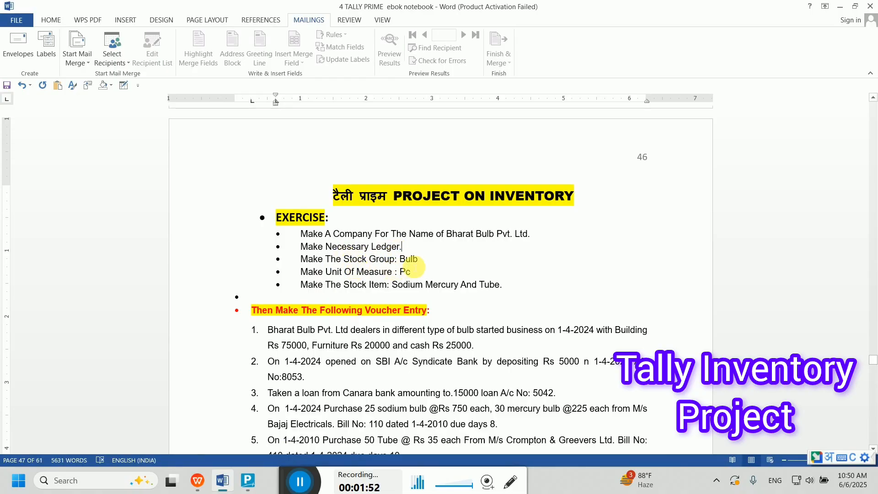
{"action": "left_click", "coordinate": [440, 259]}
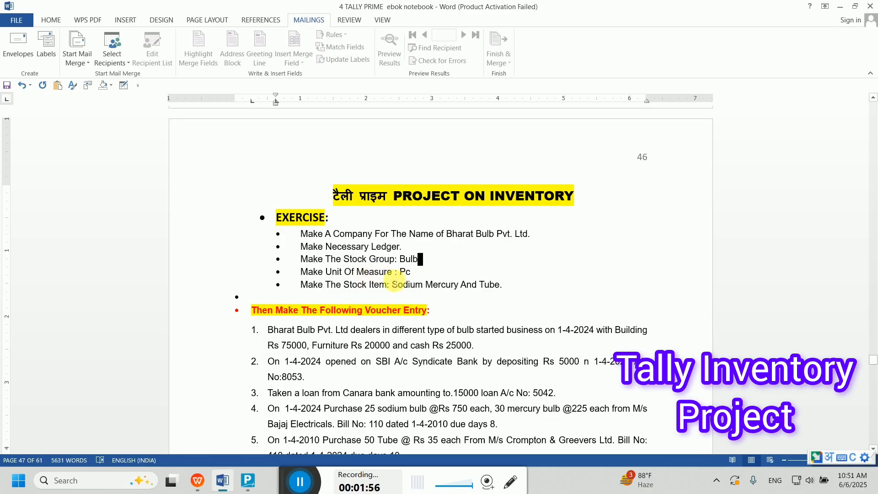
{"action": "left_click", "coordinate": [412, 274]}
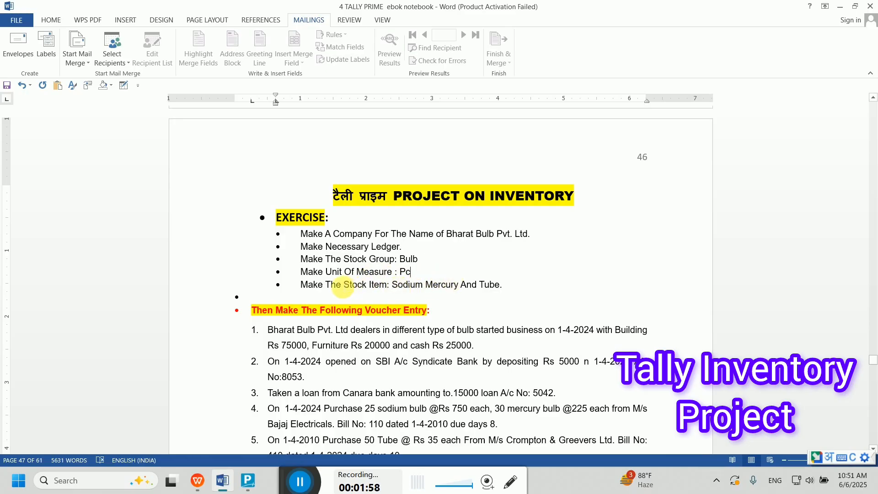
{"action": "left_click", "coordinate": [511, 289]}
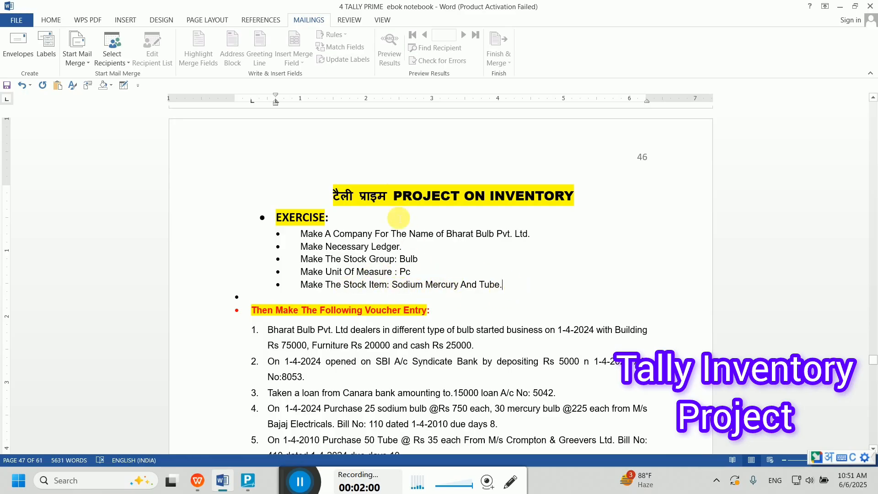
{"action": "scroll", "coordinate": [394, 284], "scroll_direction": "down", "scroll_amount": 3}
{"action": "scroll", "coordinate": [384, 299], "scroll_direction": "up", "scroll_amount": 3}
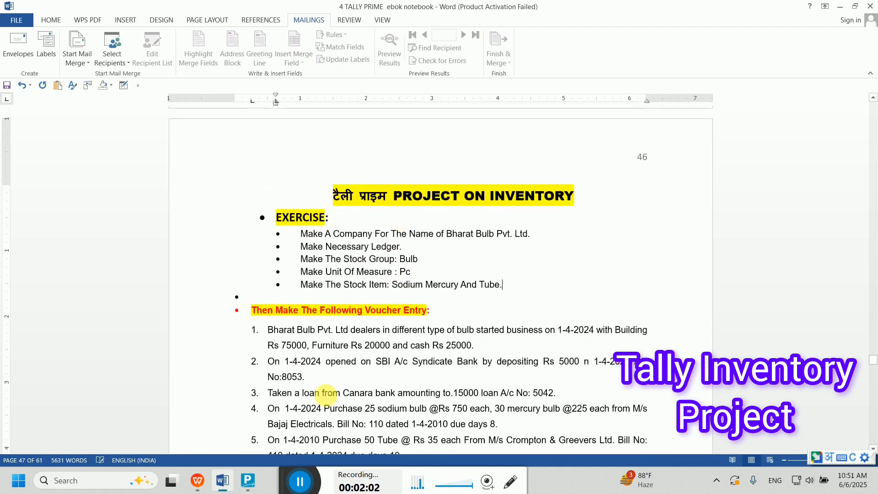
{"action": "left_click", "coordinate": [248, 480]}
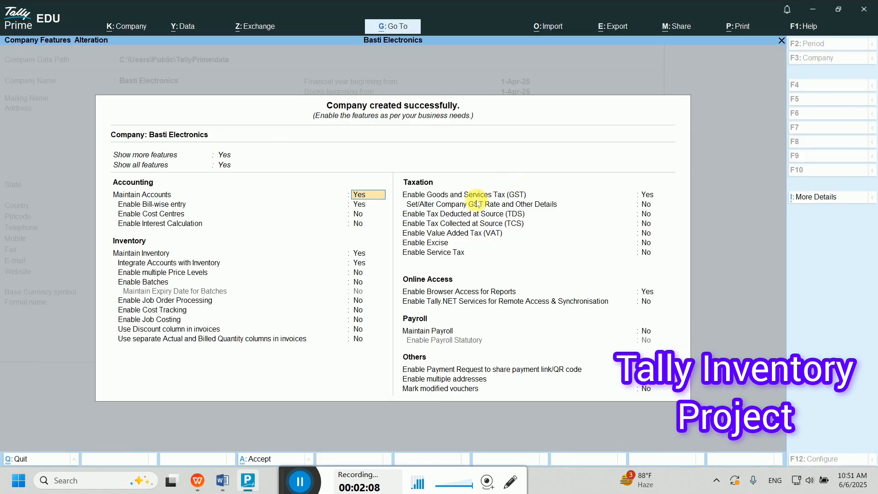
- Set GST to No in Company Features and accept the features screen
{"action": "left_click", "coordinate": [647, 194]}
{"action": "key", "text": "n"}
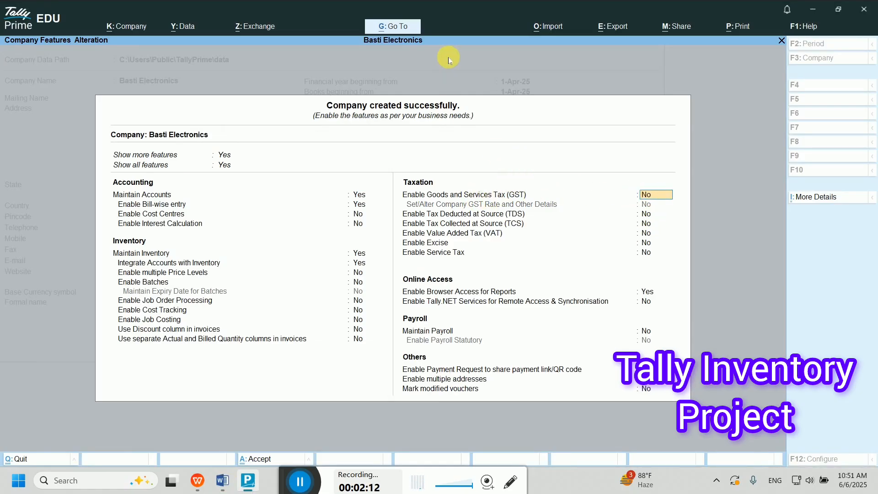
{"action": "key", "text": "Return"}
{"action": "key", "text": "Return"}
{"action": "key", "text": "Return"}
{"action": "key", "text": "Return"}
{"action": "key", "text": "Return"}
{"action": "key", "text": "Return"}
{"action": "key", "text": "Return"}
{"action": "key", "text": "Return"}
{"action": "key", "text": "Return"}
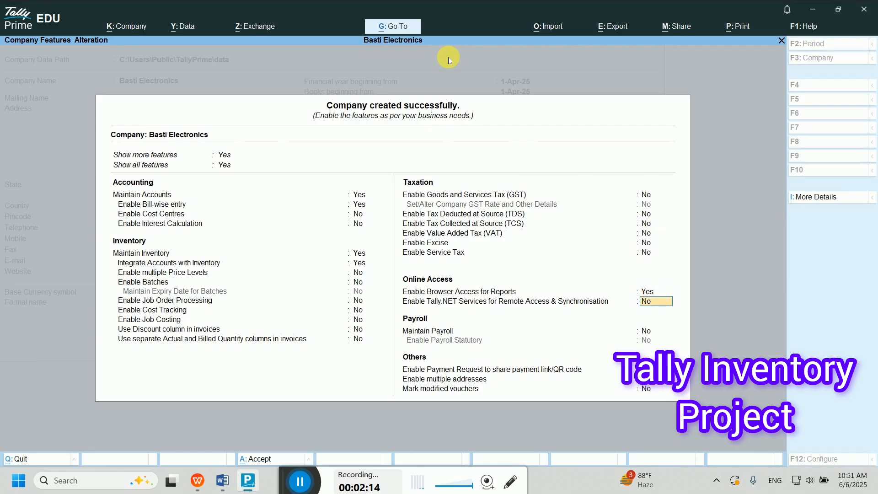
{"action": "key", "text": "Return"}
{"action": "key", "text": "Return"}
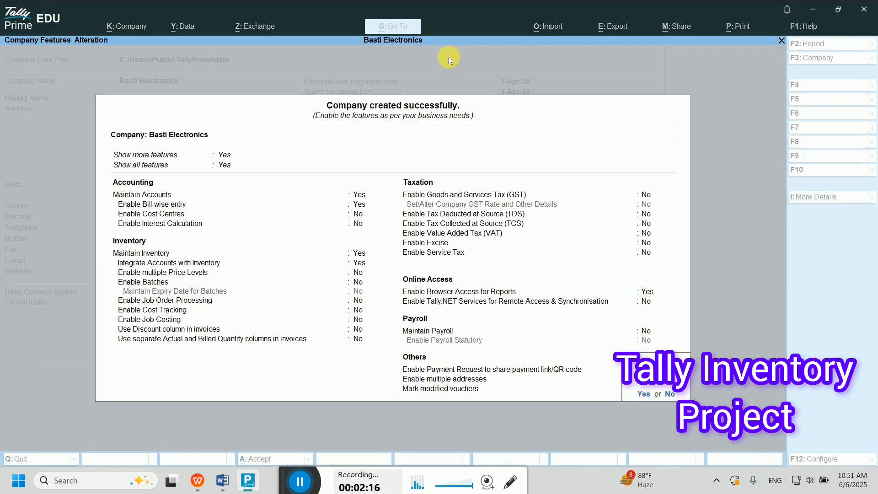
{"action": "key", "text": "Return"}
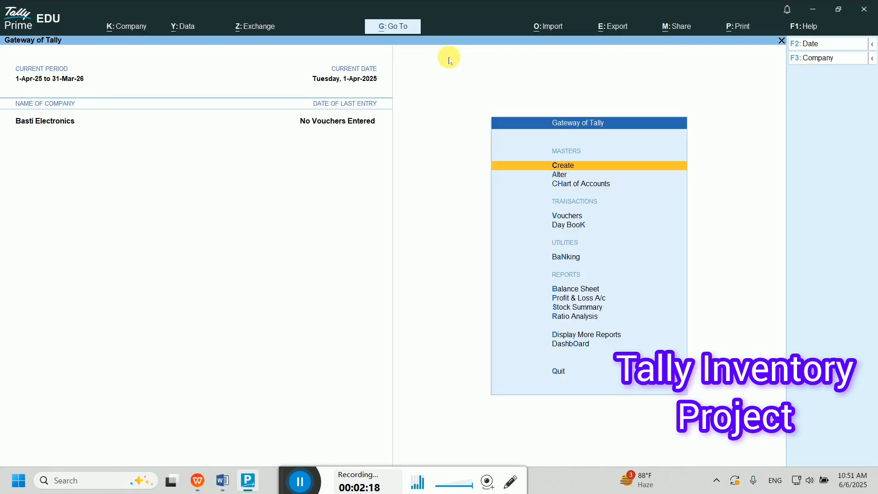
- Create the Capital Account ledger under the Capital Account group
{"action": "left_click", "coordinate": [586, 169]}
{"action": "key", "text": "Down"}
{"action": "key", "text": "Down"}
{"action": "key", "text": "Up"}
{"action": "key", "text": "Return"}
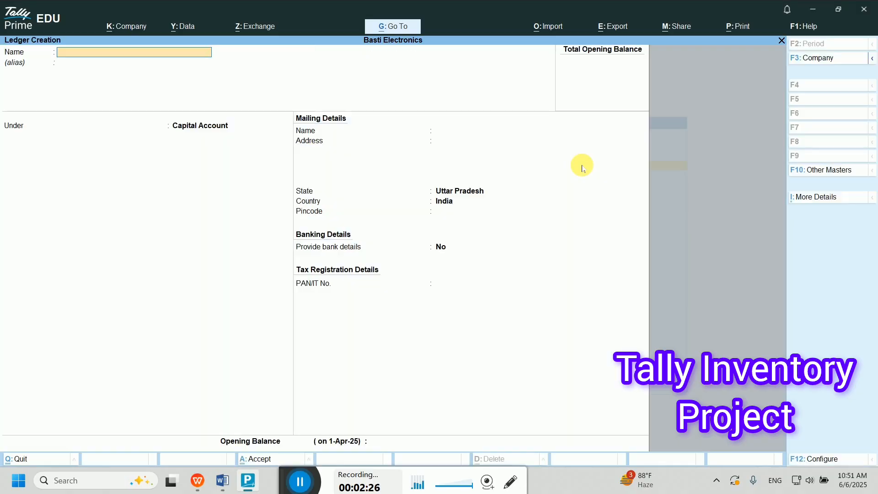
{"action": "type", "text": "Capital Account"}
{"action": "key", "text": "Return"}
{"action": "key", "text": "Return"}
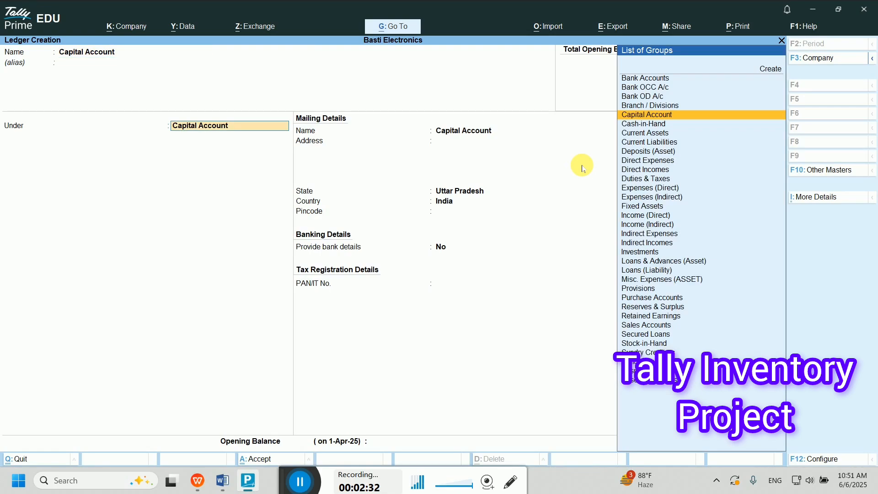
{"action": "key", "text": "Return"}
{"action": "key", "text": "Return"}
{"action": "key", "text": "Return"}
{"action": "key", "text": "Return"}
{"action": "key", "text": "Return"}
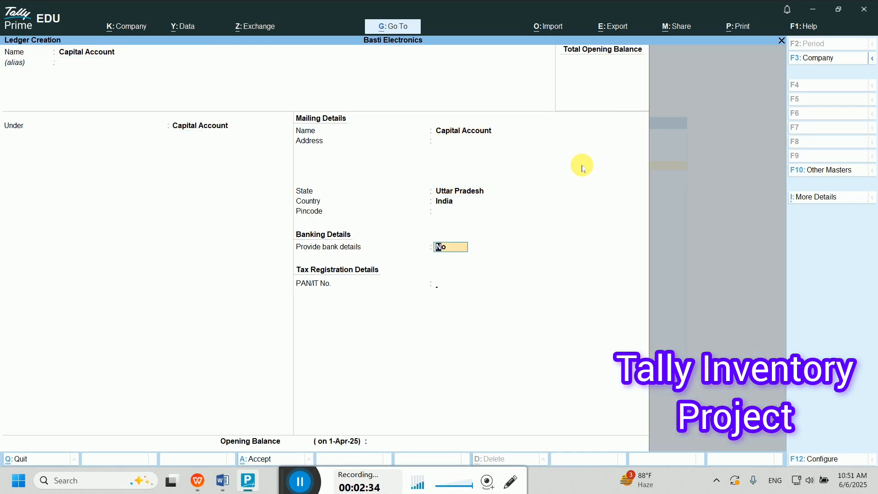
{"action": "key", "text": "Return"}
{"action": "key", "text": "Return"}
{"action": "key", "text": "Return"}
{"action": "key", "text": "Return"}
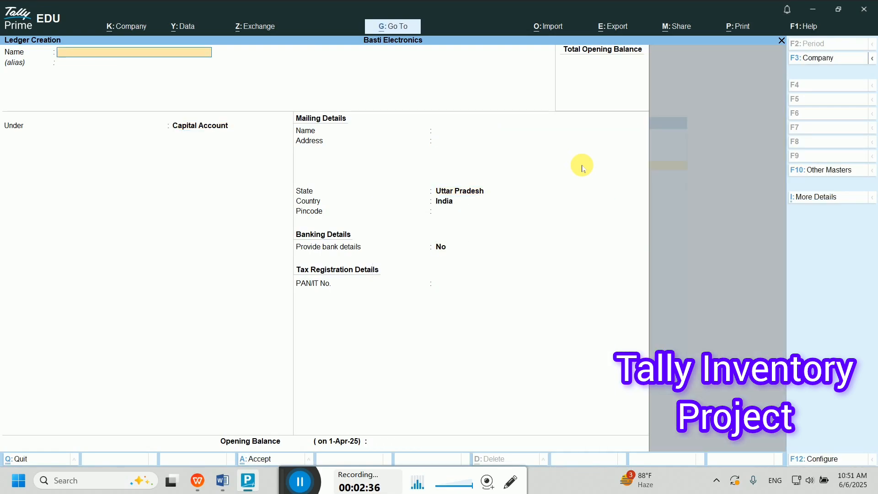
- Save Building Account under Fixed Assets and enter Furniture Account under Fixed Assets
{"action": "left_click_drag", "start_coordinate": [298, 476], "coordinate": [303, 415]}
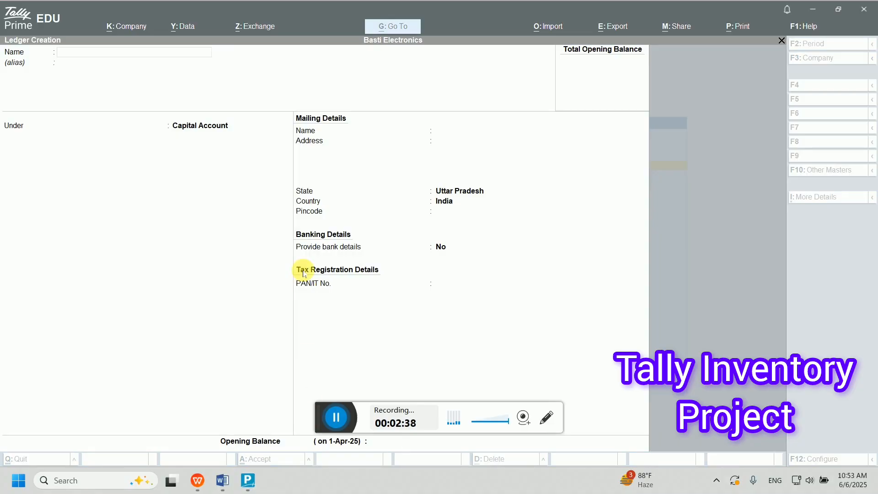
{"action": "left_click", "coordinate": [128, 54]}
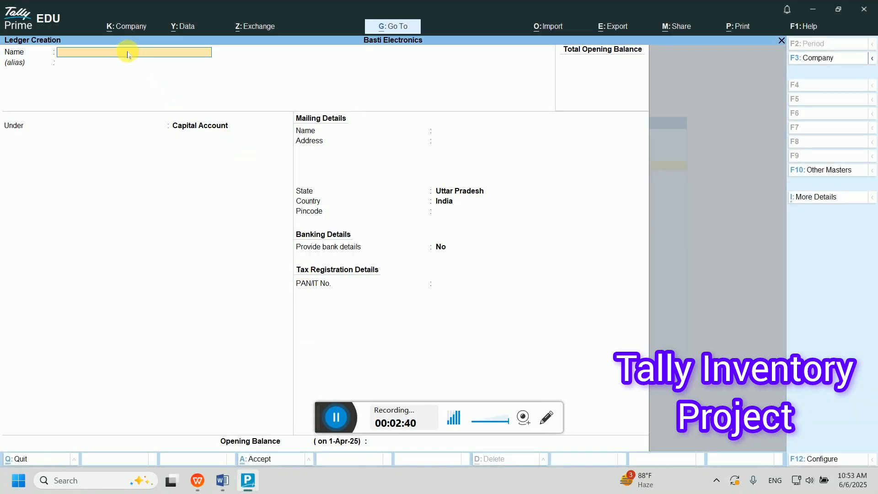
{"action": "type", "text": "Building Accoun"}
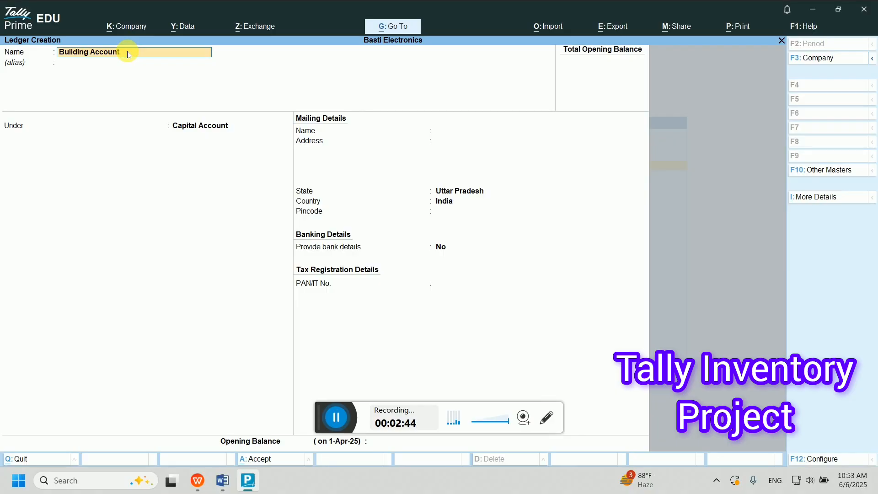
{"action": "type", "text": "t"}
{"action": "key", "text": "Return"}
{"action": "key", "text": "Return"}
{"action": "type", "text": "Fixed"}
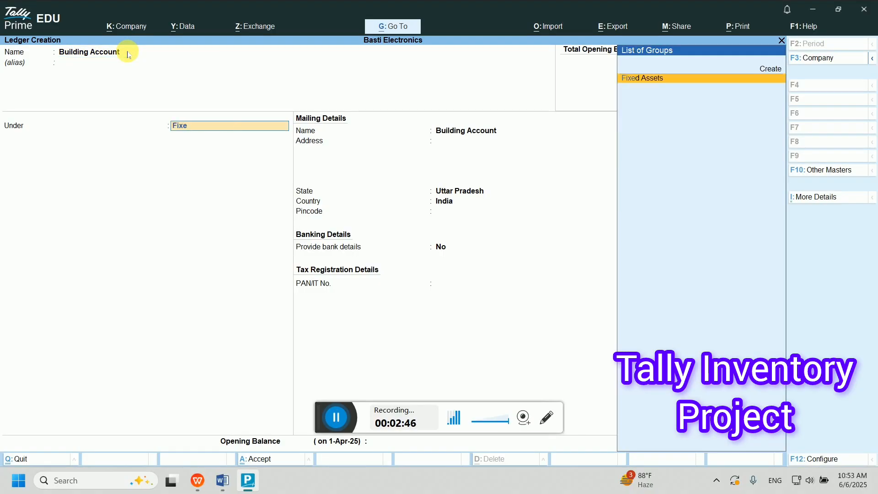
{"action": "key", "text": "Return"}
{"action": "key", "text": "Return"}
{"action": "key", "text": "Return"}
{"action": "key", "text": "Return"}
{"action": "key", "text": "Return"}
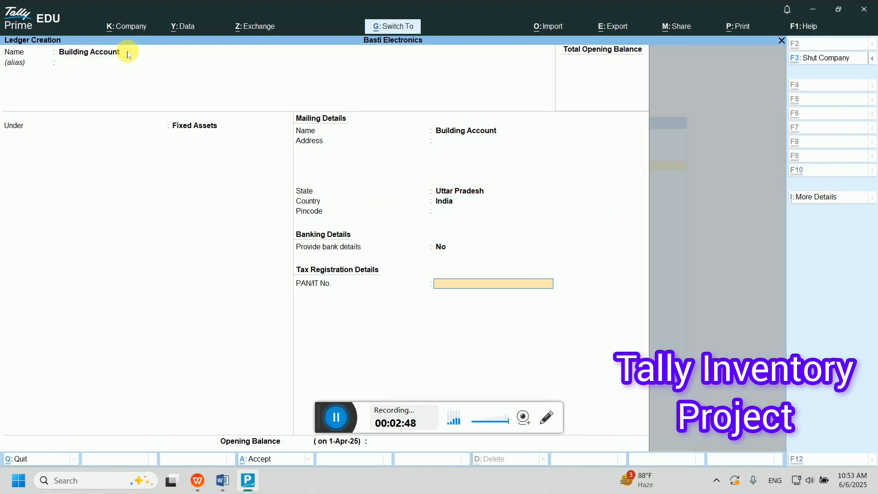
{"action": "key", "text": "ctrl+a"}
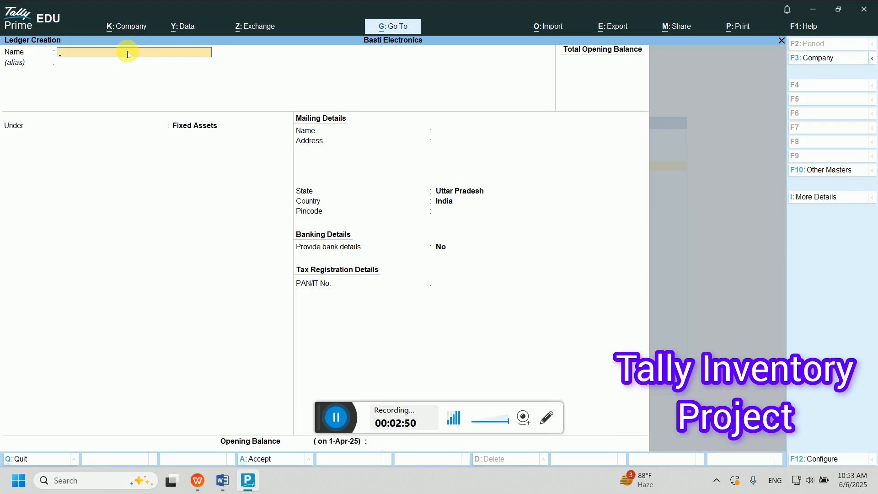
{"action": "type", "text": "Furniture Account"}
{"action": "key", "text": "Return"}
{"action": "key", "text": "Return"}
{"action": "key", "text": "Return"}
{"action": "key", "text": "Return"}
{"action": "key", "text": "Return"}
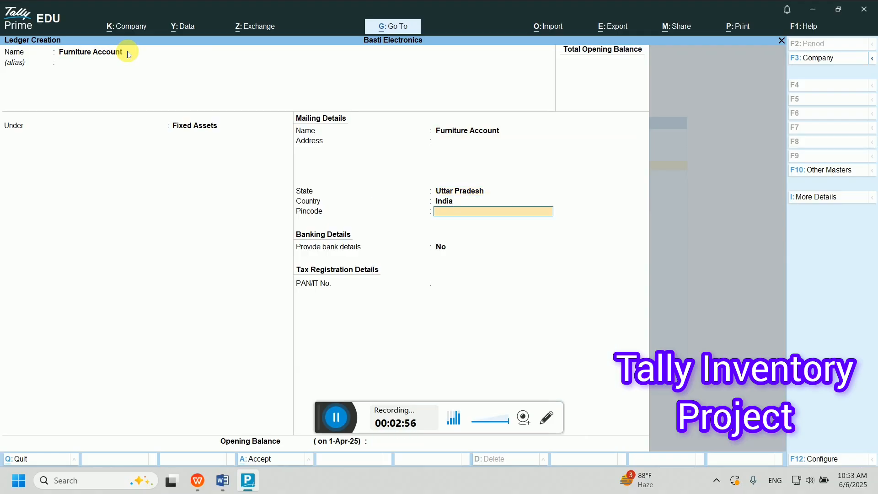
{"action": "key", "text": "Return"}
{"action": "key", "text": "Return"}
{"action": "key", "text": "Return"}
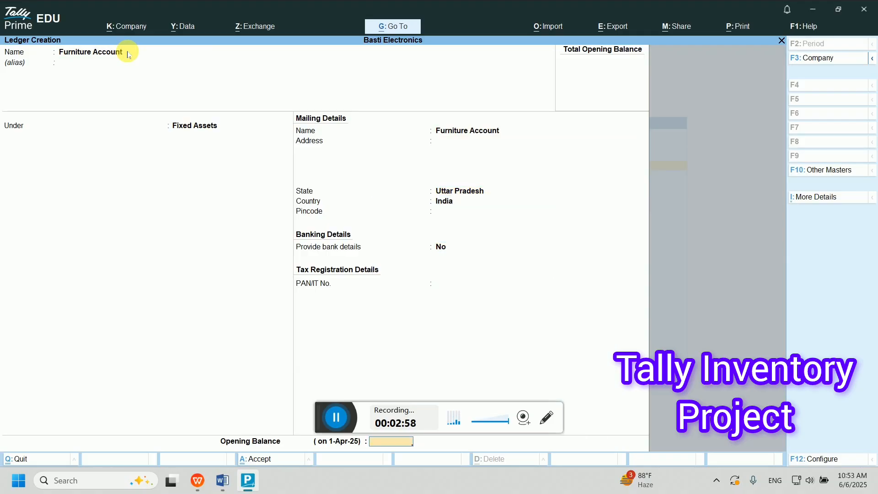
- Save Furniture Account and create the Ms Bajaj Electronic ledger under Sundry Creditors
{"action": "key", "text": "ctrl"}
{"action": "key", "text": "ctrl+a"}
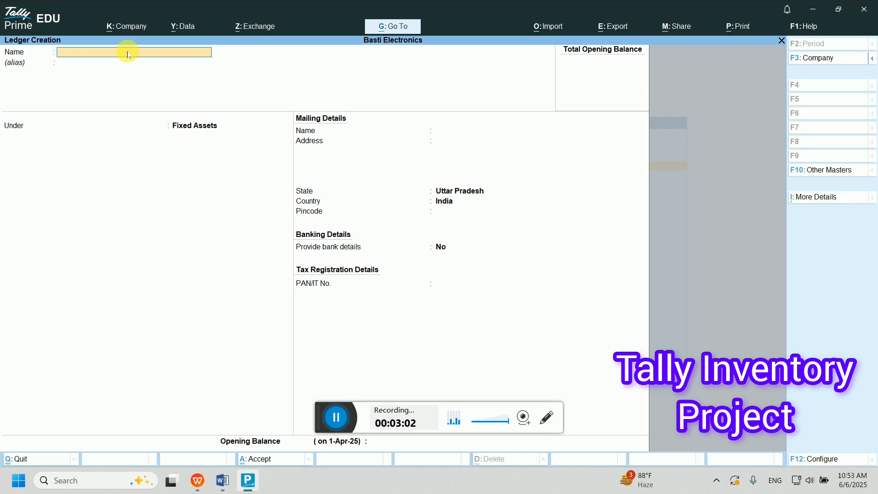
{"action": "type", "text": "Ms Bajaj Ec"}
{"action": "key", "text": "BackSpace"}
{"action": "type", "text": "lectronic"}
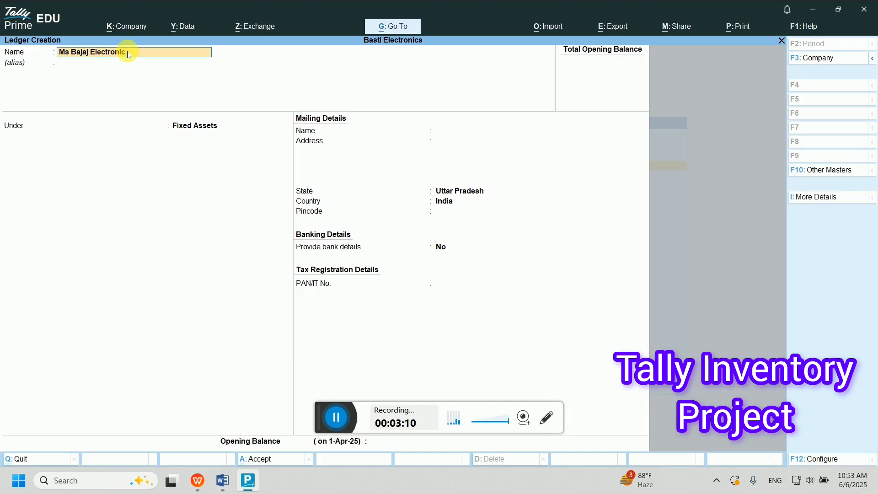
{"action": "key", "text": "Return"}
{"action": "type", "text": "Sund"}
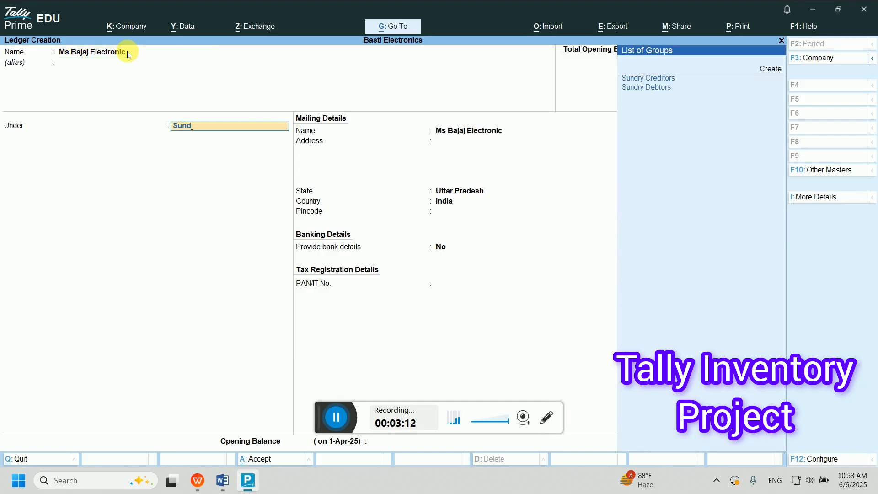
{"action": "key", "text": "Return"}
{"action": "key", "text": "Return"}
{"action": "key", "text": "Return"}
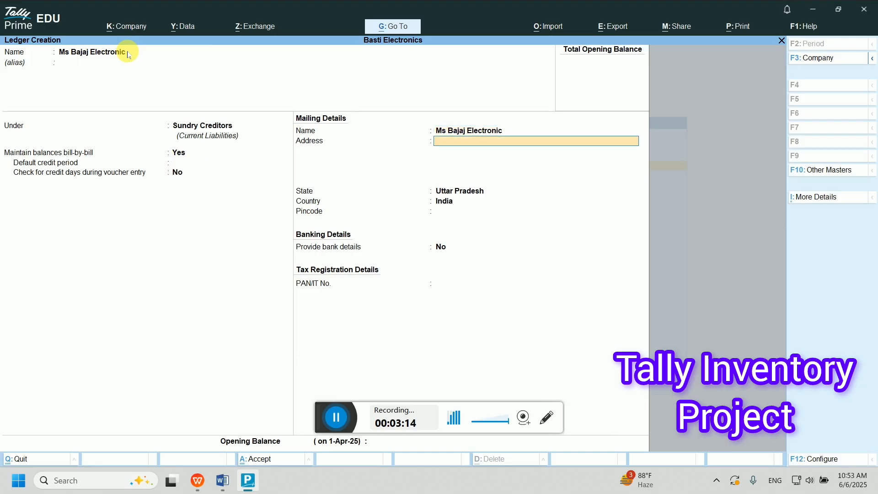
{"action": "key", "text": "Return"}
{"action": "key", "text": "Return"}
{"action": "key", "text": "Return"}
{"action": "left_click", "coordinate": [128, 54]}
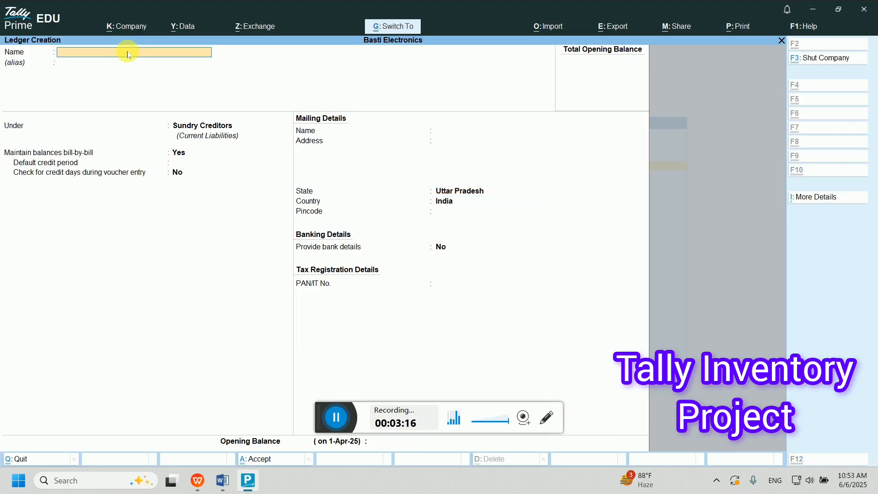
- Create Ms Crompton and Greevers under Sundry Creditors with bill-by-bill on and no opening balance
{"action": "type", "text": "Ms c"}
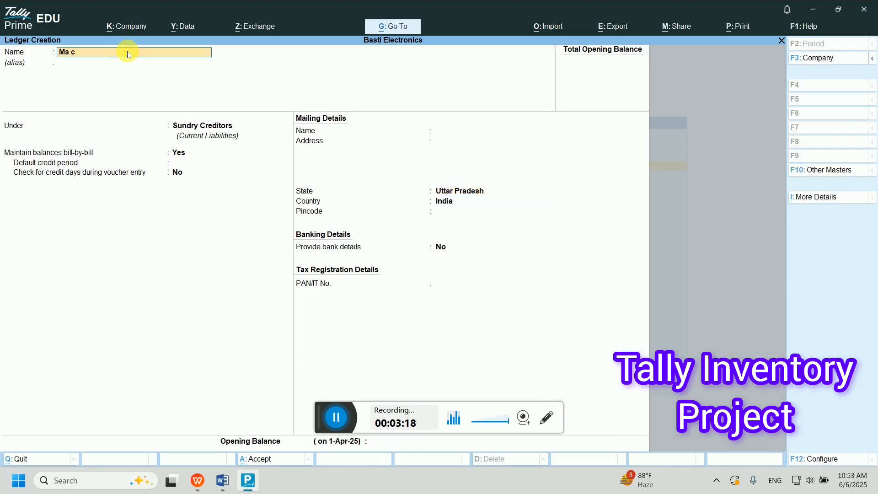
{"action": "type", "text": "rompton and Greevers"}
{"action": "key", "text": "Return"}
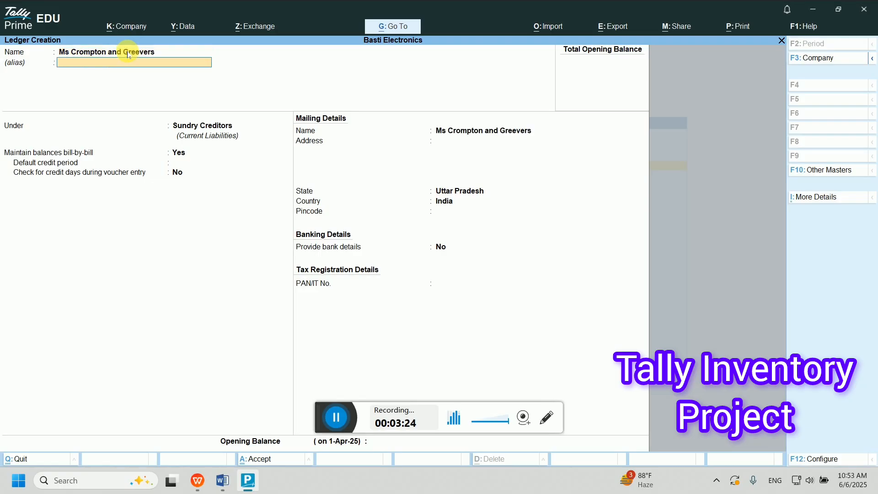
{"action": "key", "text": "Return"}
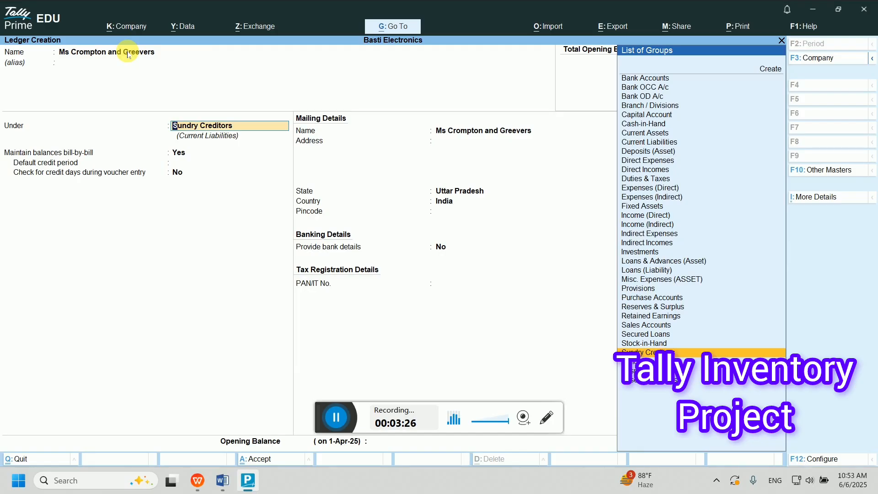
{"action": "key", "text": "Return"}
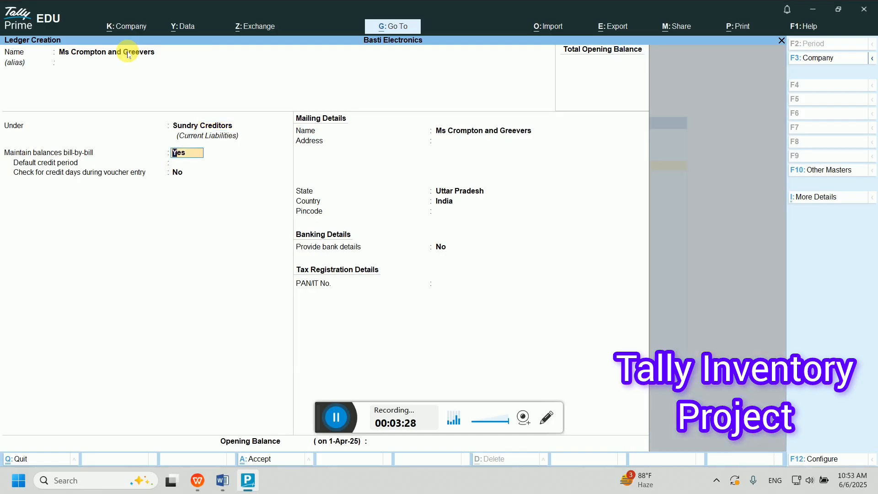
{"action": "key", "text": "Return"}
{"action": "key", "text": "Return"}
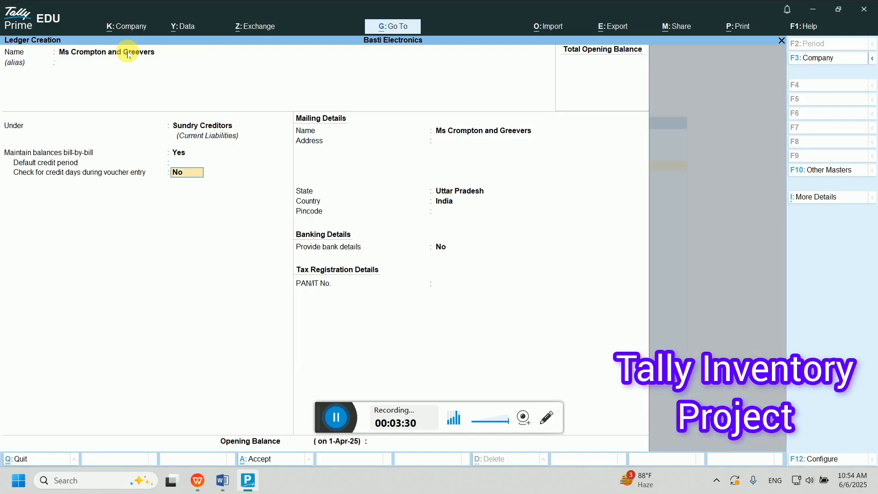
{"action": "key", "text": "Return"}
{"action": "key", "text": "Return"}
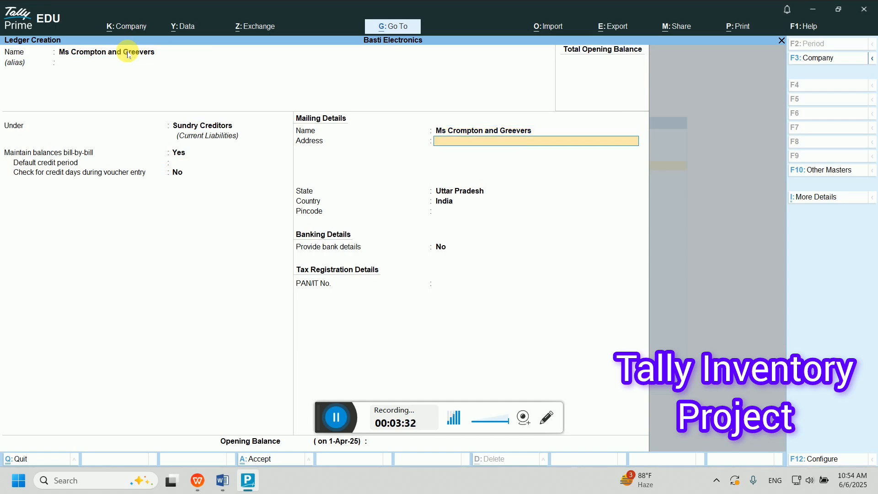
{"action": "key", "text": "Return"}
{"action": "key", "text": "Return"}
{"action": "key", "text": "Return"}
{"action": "key", "text": "Return"}
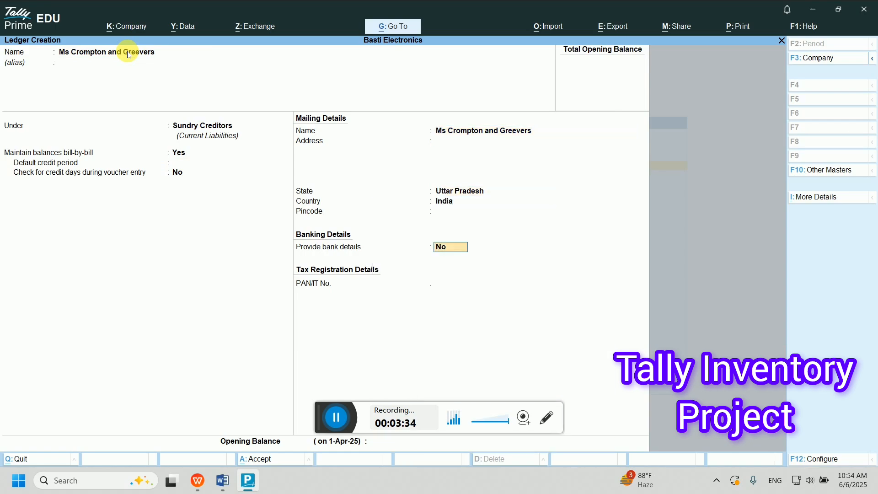
{"action": "key", "text": "Return"}
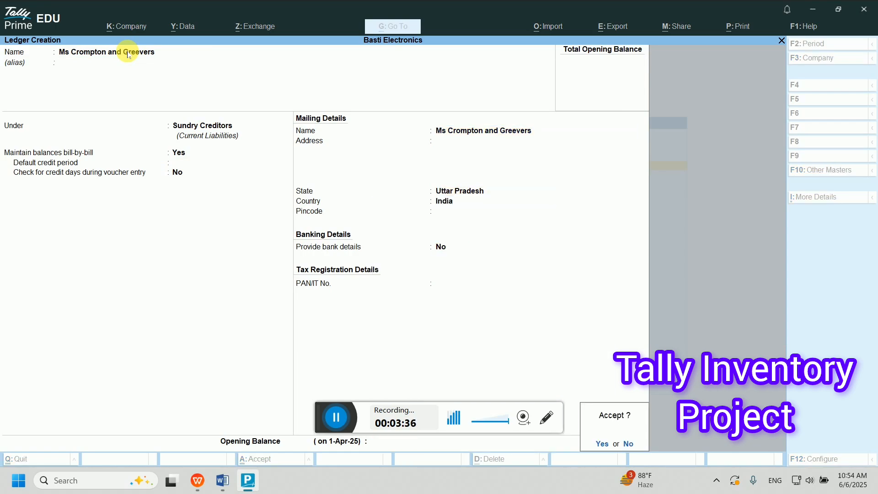
{"action": "key", "text": "Return"}
- Create two customer ledgers under Sundry Debtors
{"action": "type", "text": "Mr Amar"}
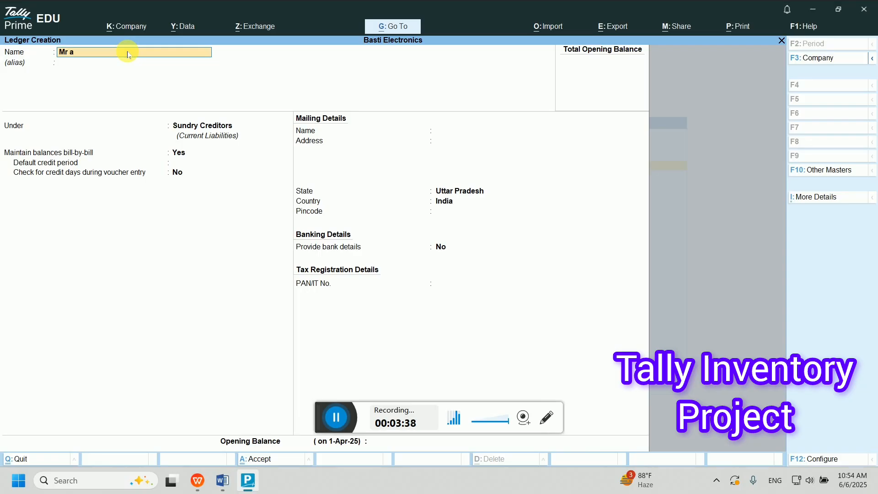
{"action": "key", "text": "Return"}
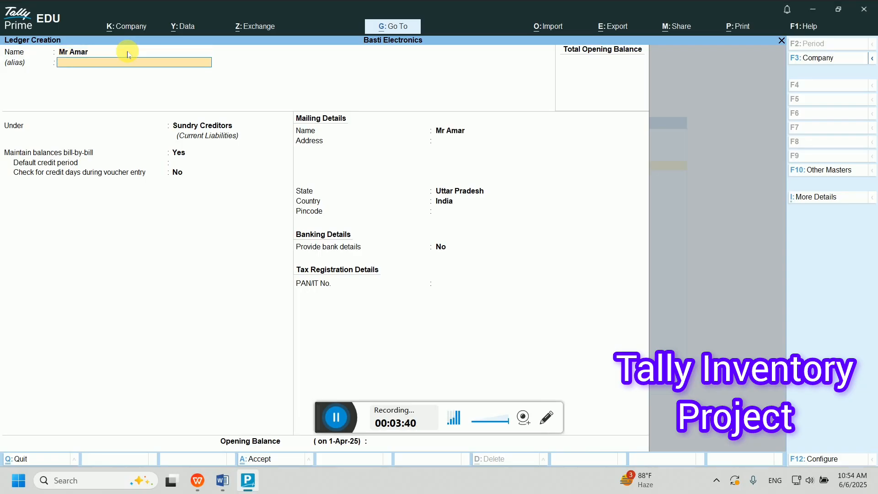
{"action": "key", "text": "Return"}
{"action": "type", "text": "Sund"}
{"action": "key", "text": "Down"}
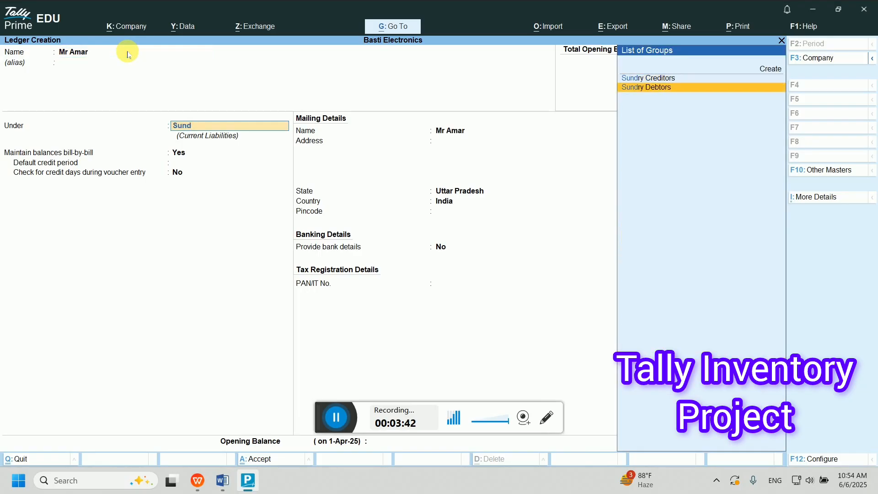
{"action": "key", "text": "Return"}
{"action": "key", "text": "Return"}
{"action": "key", "text": "Return"}
{"action": "key", "text": "Return"}
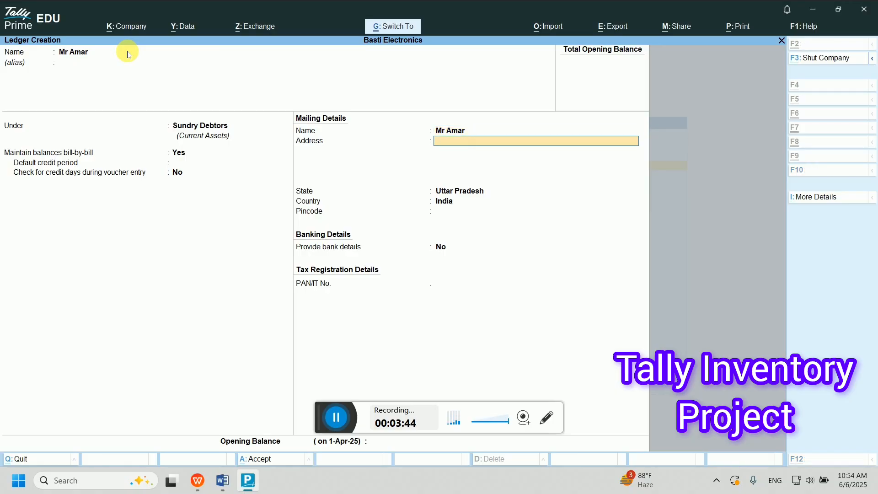
{"action": "key", "text": "ctrl+a"}
{"action": "type", "text": "Mr akar"}
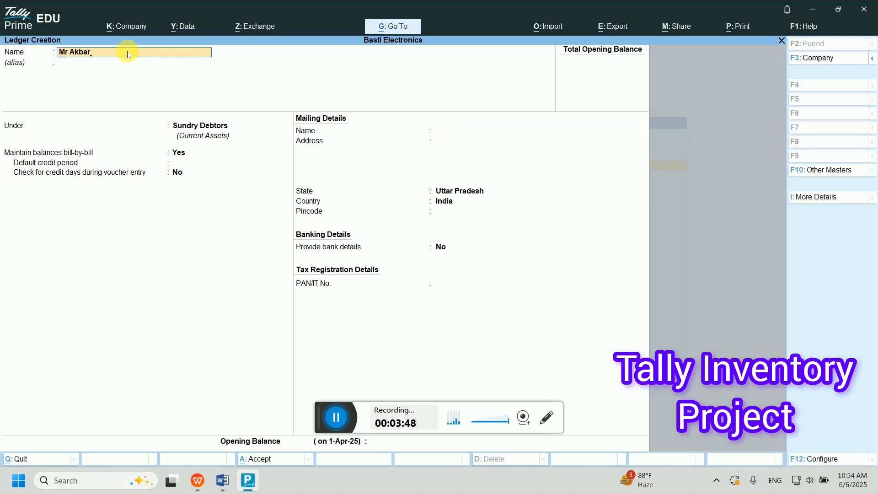
{"action": "key", "text": "Return"}
{"action": "key", "text": "Return"}
{"action": "key", "text": "Return"}
{"action": "key", "text": "Return"}
{"action": "key", "text": "Return"}
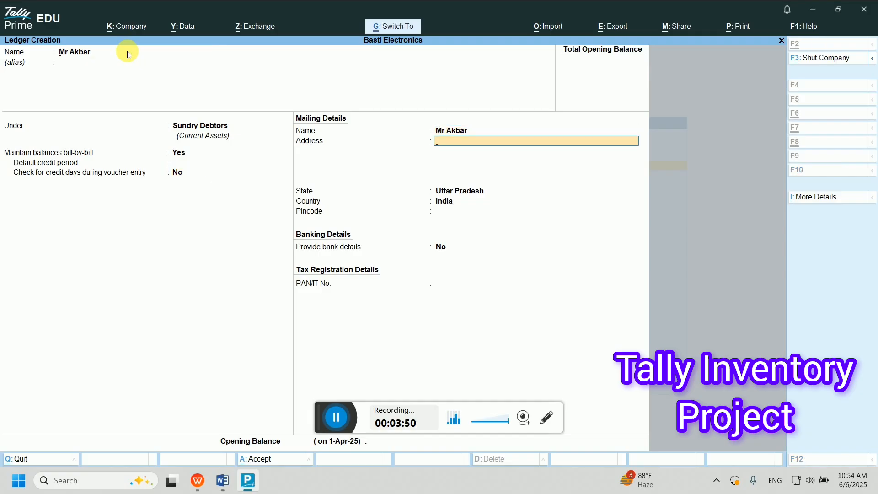
{"action": "key", "text": "ctrl+a"}
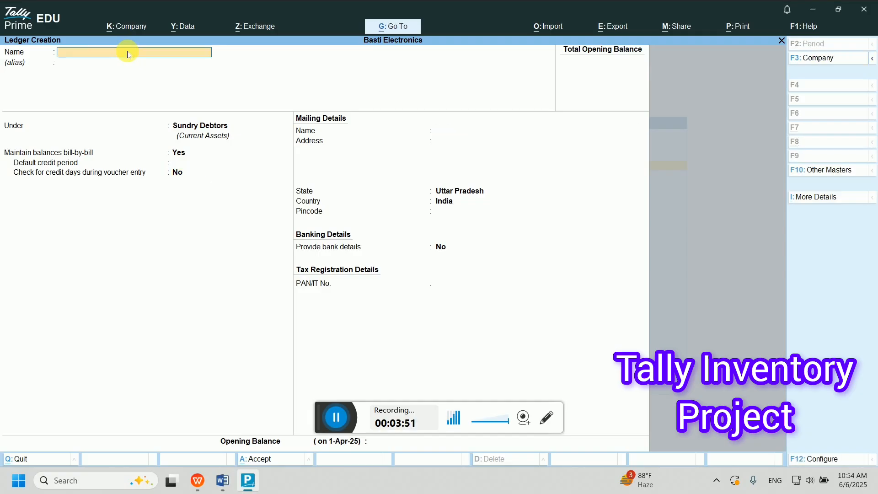
- Create the Sale Account ledger under Sales Accounts
{"action": "type", "text": "Sale Account"}
{"action": "key", "text": "Return"}
{"action": "key", "text": "Return"}
{"action": "key", "text": "Return"}
{"action": "key", "text": "Return"}
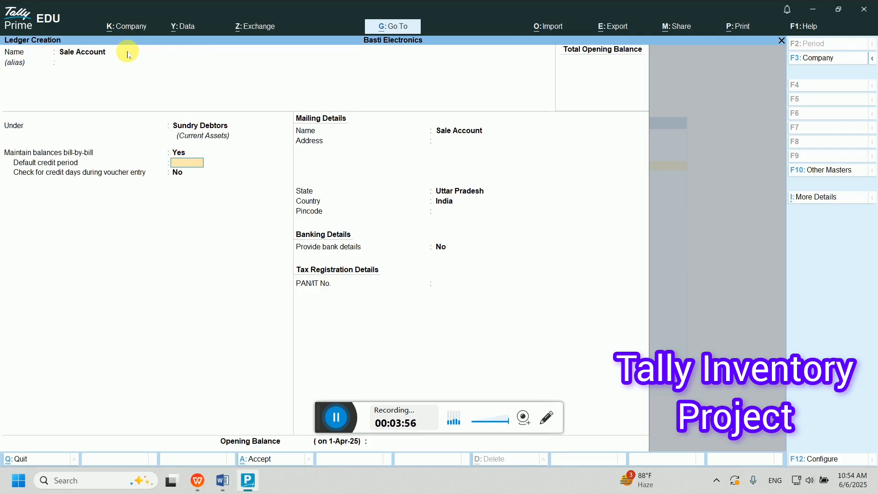
{"action": "key", "text": "Return"}
{"action": "key", "text": "Return"}
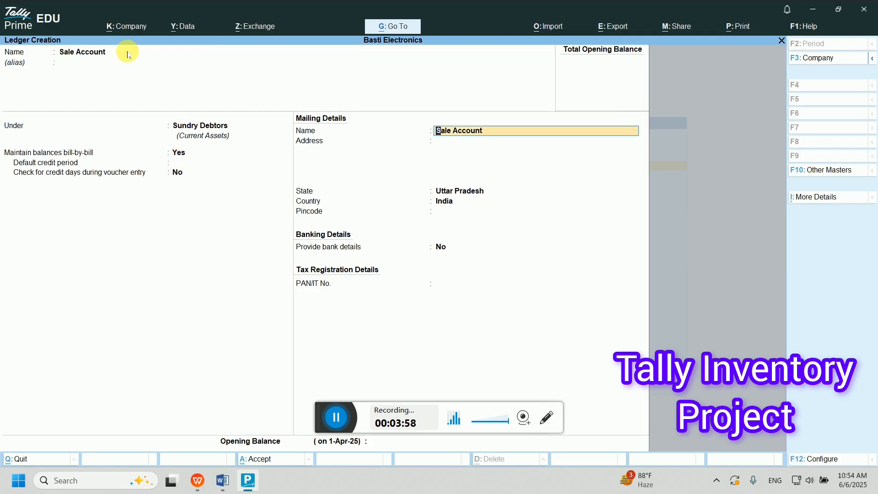
{"action": "key", "text": "BackSpace"}
{"action": "key", "text": "BackSpace"}
{"action": "key", "text": "BackSpace"}
{"action": "key", "text": "BackSpace"}
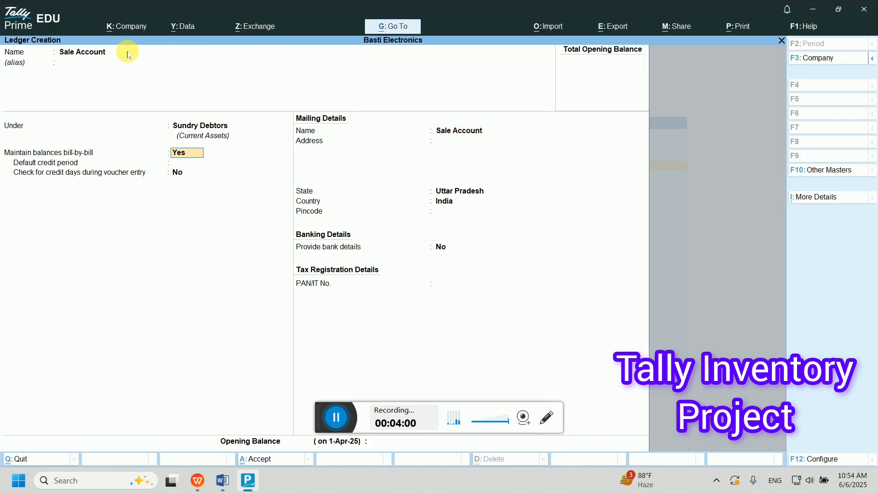
{"action": "type", "text": "Sale"}
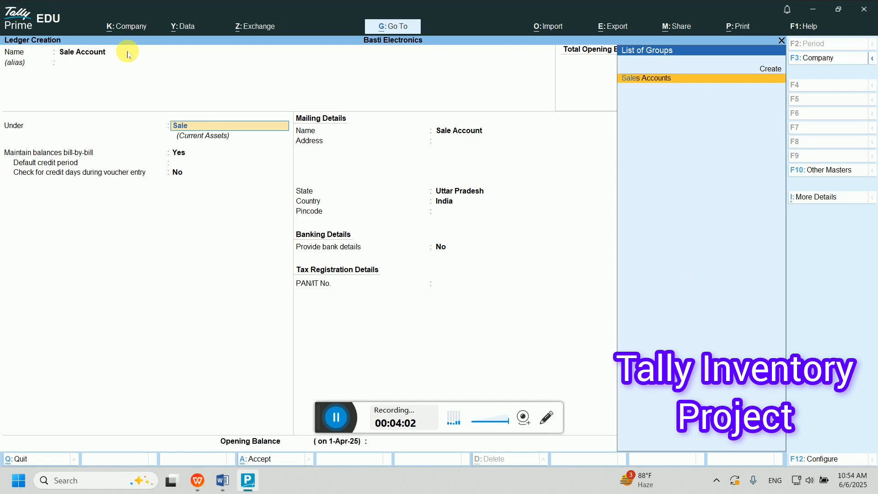
{"action": "key", "text": "Return"}
- Create the Purchase ledger under Purchase Accounts and quit ledger creation
{"action": "key", "text": "Return"}
{"action": "key", "text": "Return"}
{"action": "key", "text": "ctrl+a"}
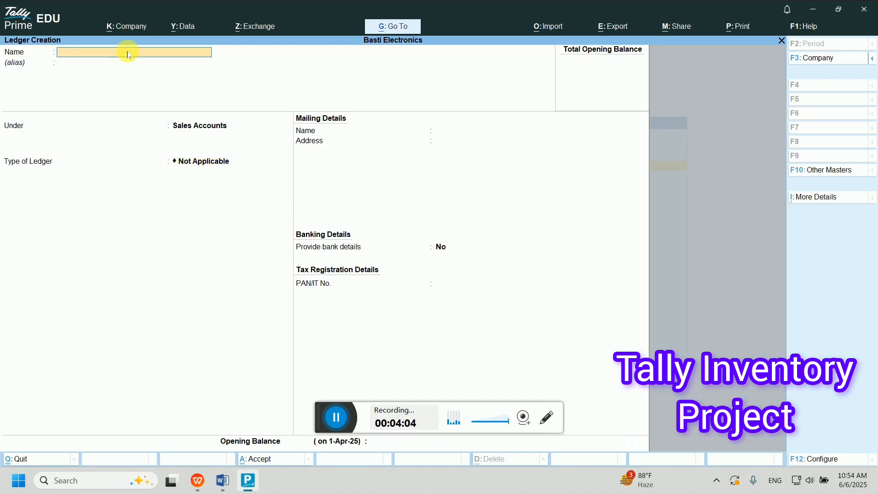
{"action": "type", "text": "Purchase"}
{"action": "key", "text": "Return"}
{"action": "key", "text": "Return"}
{"action": "type", "text": "pr"}
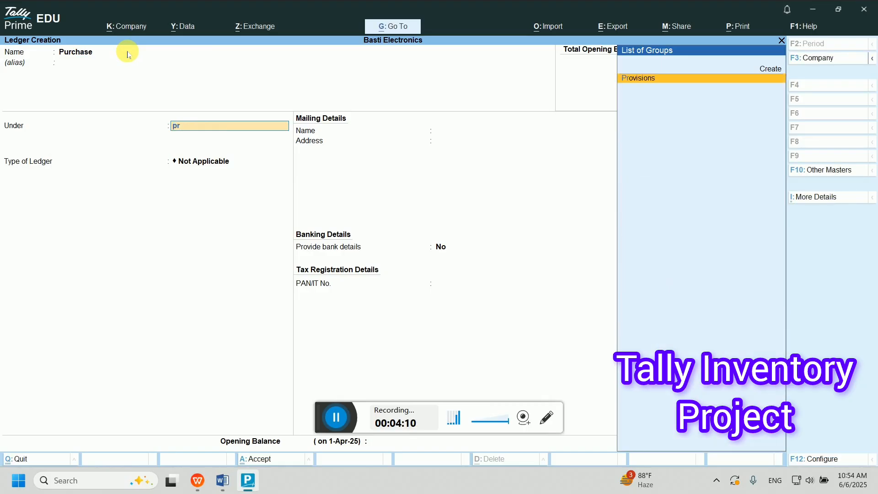
{"action": "key", "text": "BackSpace"}
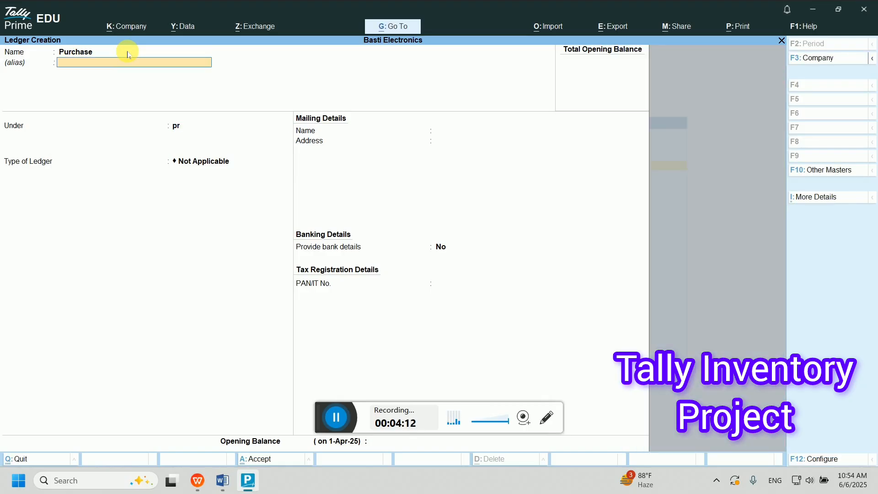
{"action": "key", "text": "Return"}
{"action": "type", "text": "pu"}
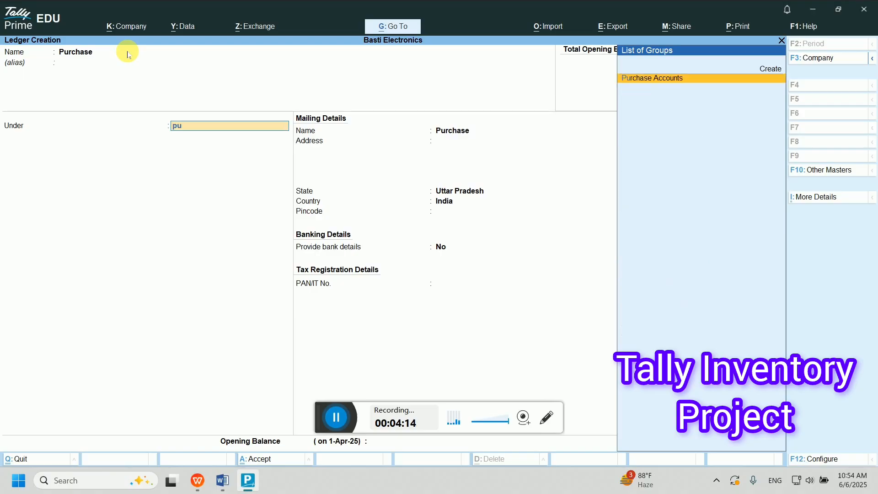
{"action": "type", "text": "rcha"}
{"action": "key", "text": "Return"}
{"action": "key", "text": "Return"}
{"action": "key", "text": "Return"}
{"action": "key", "text": "Return"}
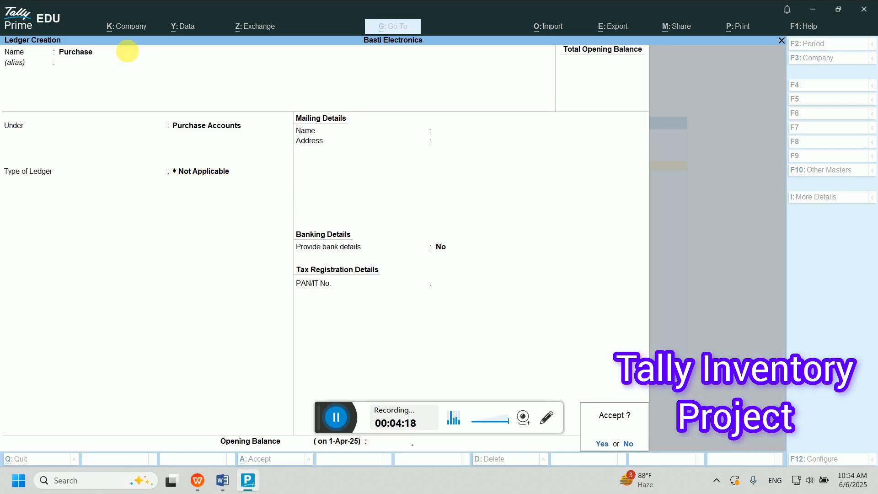
{"action": "key", "text": "Return"}
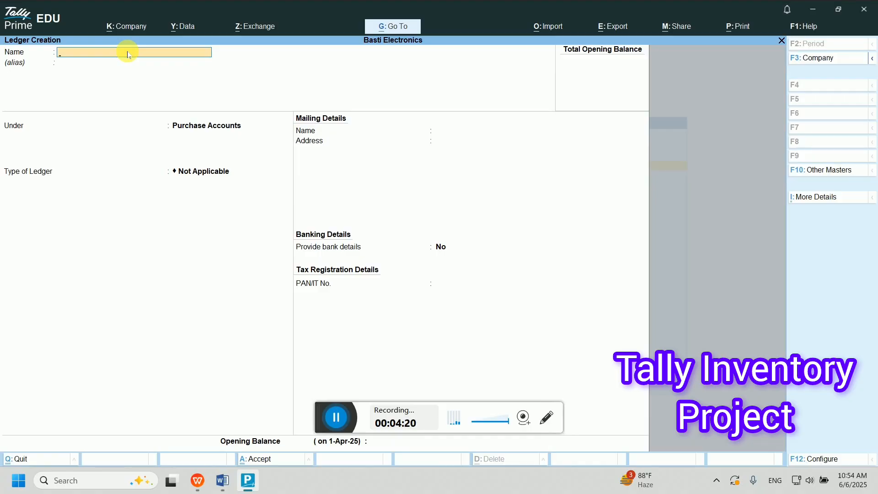
{"action": "key", "text": "Escape"}
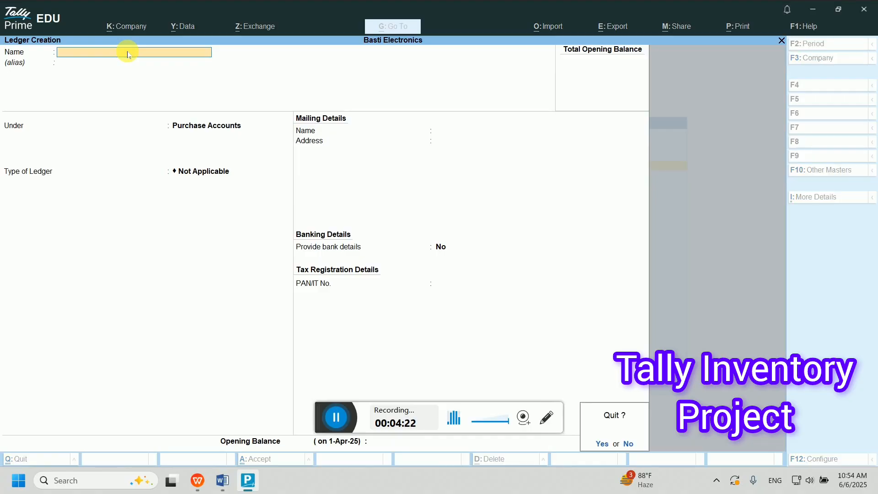
{"action": "key", "text": "Return"}
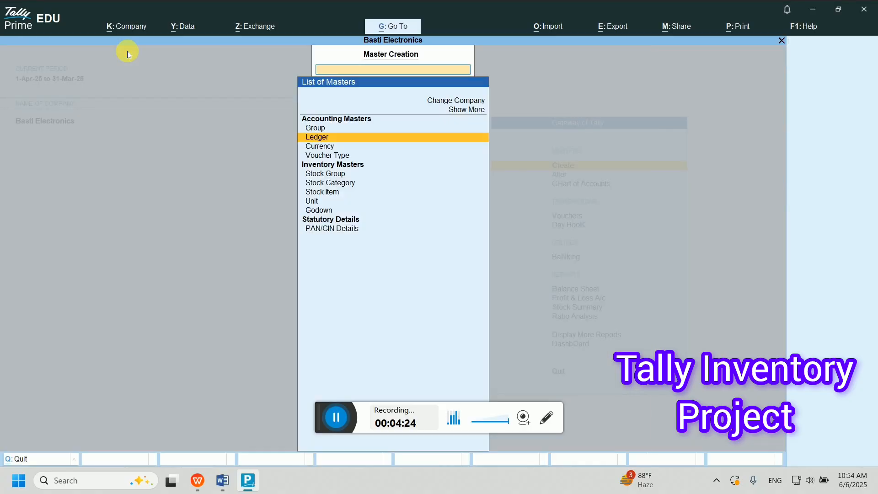
- Create the stock group Bulb under Primary
{"action": "key", "text": "Down"}
{"action": "key", "text": "Down"}
{"action": "key", "text": "Down"}
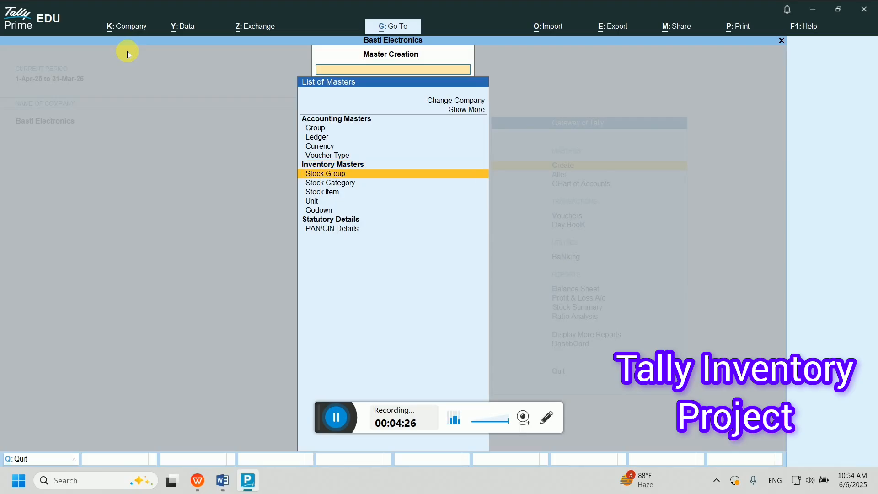
{"action": "key", "text": "Return"}
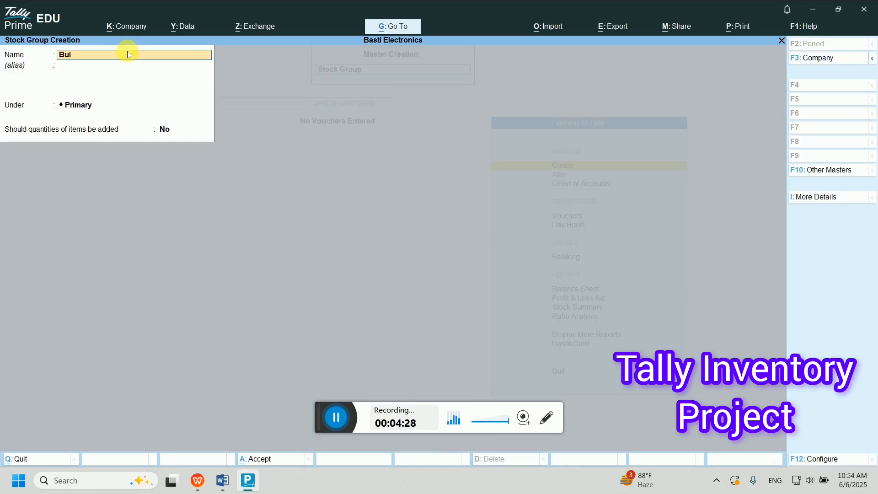
{"action": "key", "text": "Return"}
{"action": "key", "text": "Return"}
{"action": "key", "text": "Return"}
{"action": "key", "text": "Escape"}
- Create the unit pc with formal name Peace
{"action": "key", "text": "Down"}
{"action": "key", "text": "Down"}
{"action": "key", "text": "Down"}
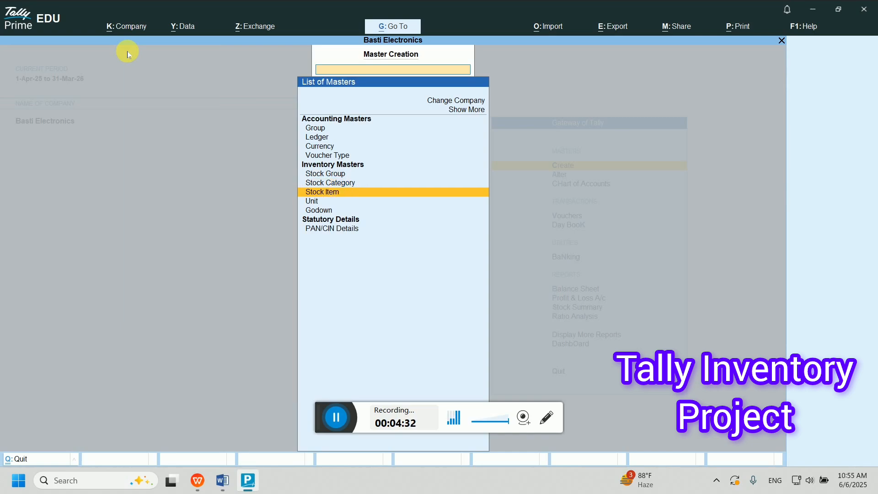
{"action": "key", "text": "Return"}
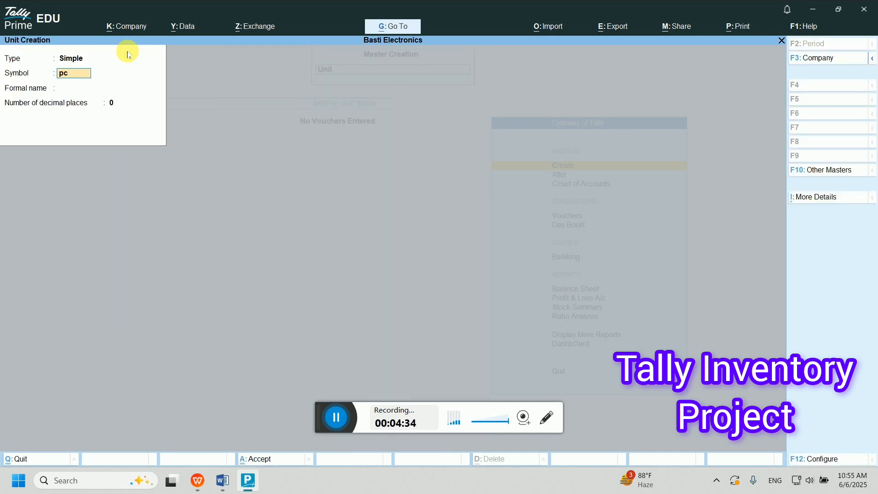
{"action": "key", "text": "Return"}
{"action": "type", "text": "P"}
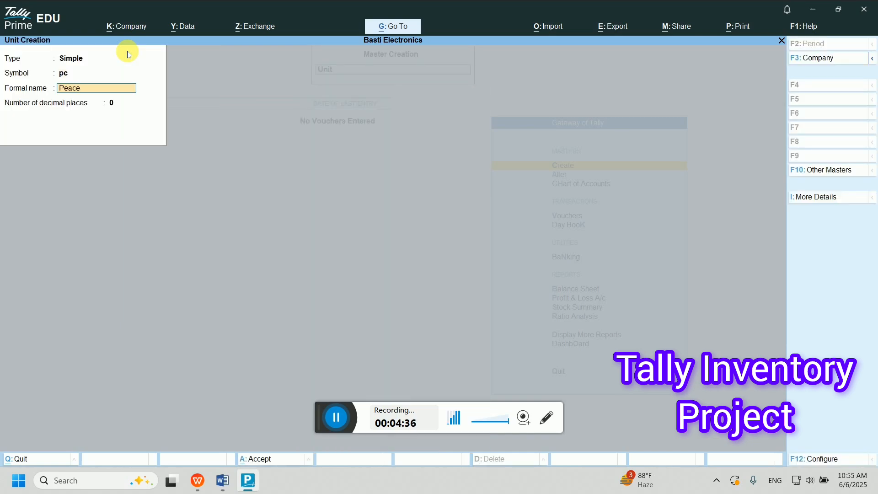
{"action": "type", "text": "eace"}
{"action": "key", "text": "Return"}
{"action": "key", "text": "Return"}
{"action": "key", "text": "Return"}
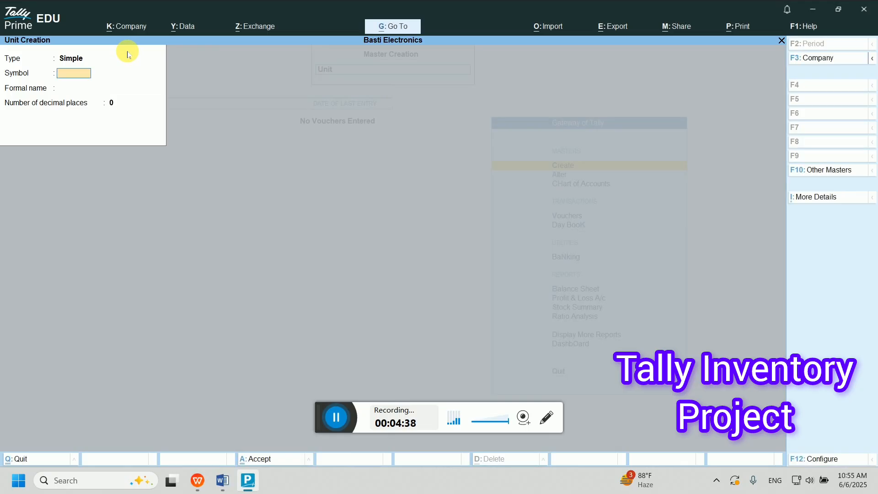
{"action": "key", "text": "Escape"}
{"action": "key", "text": "Up"}
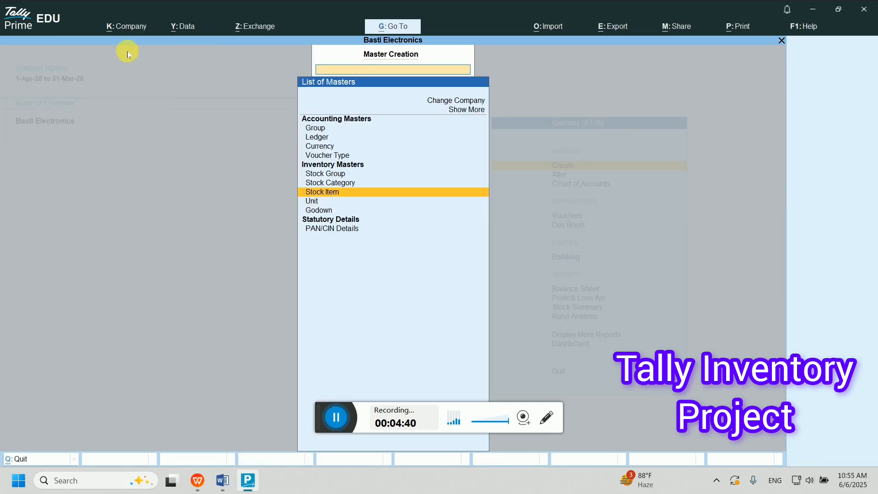
{"action": "key", "text": "Return"}
- Create the stock item Sodium under the Bulb group with unit pc
{"action": "type", "text": "Sodk"}
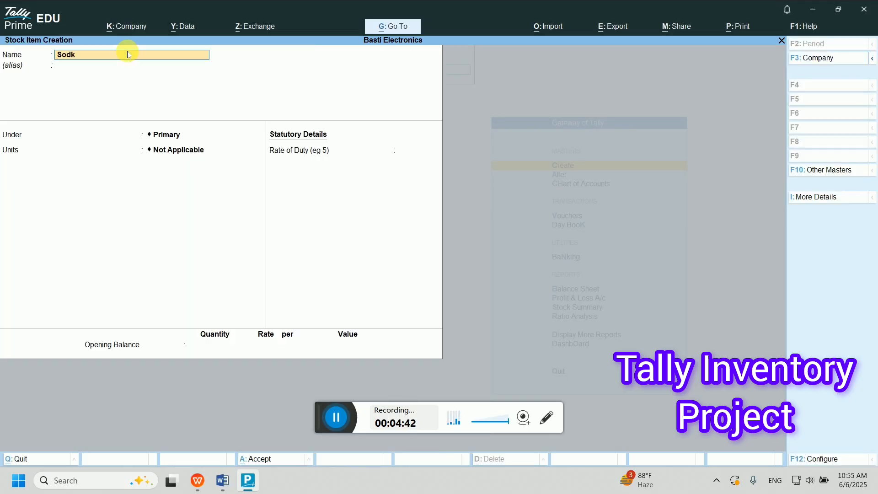
{"action": "key", "text": "BackSpace"}
{"action": "key", "text": "Return"}
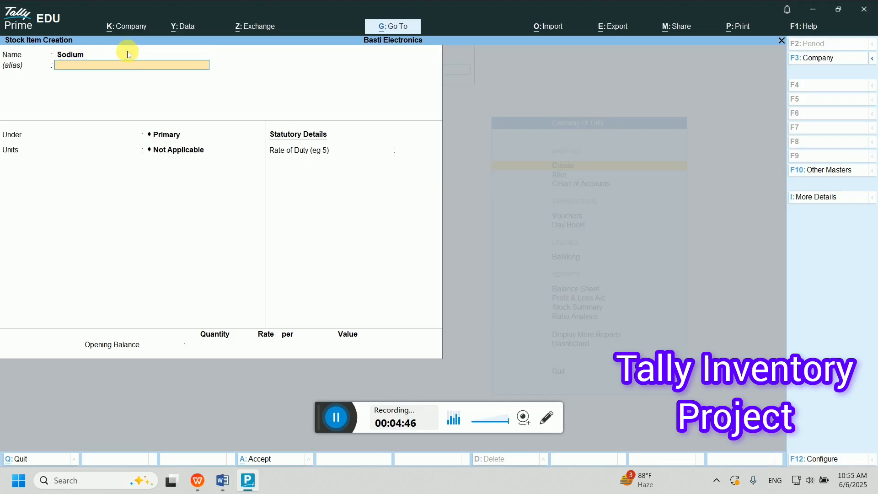
{"action": "key", "text": "Return"}
{"action": "key", "text": "Down"}
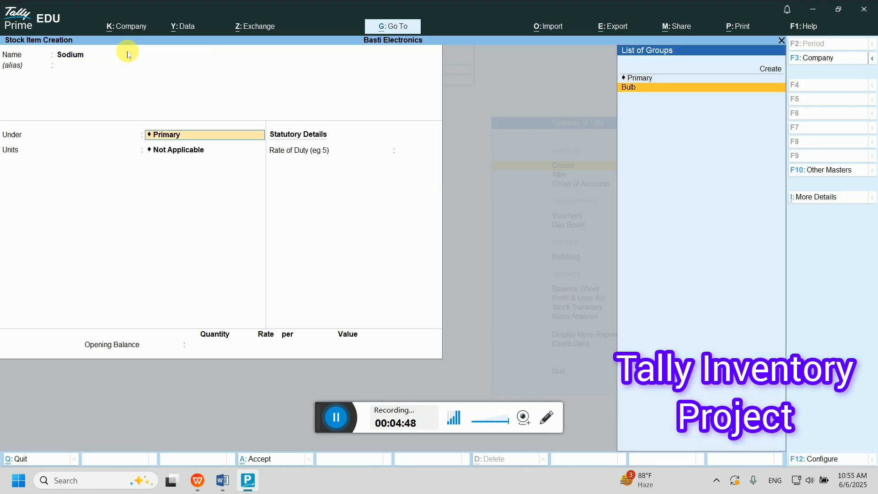
{"action": "key", "text": "Return"}
{"action": "key", "text": "Down"}
{"action": "key", "text": "Return"}
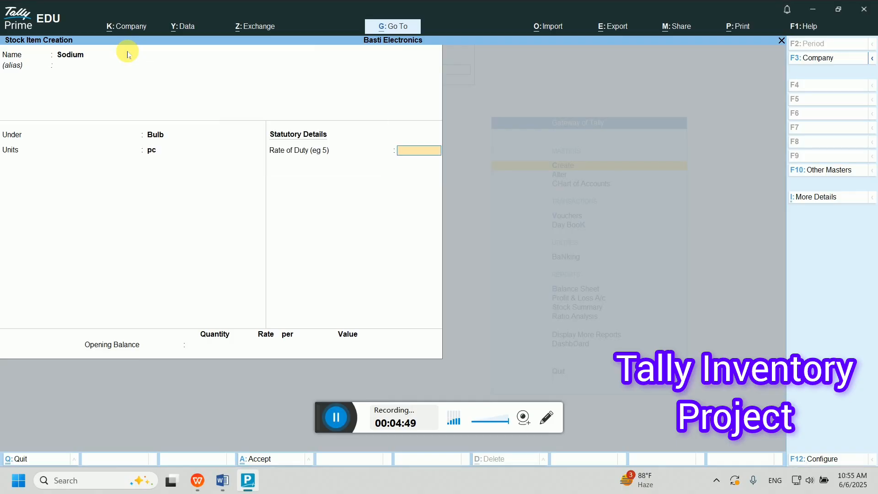
{"action": "key", "text": "Return"}
{"action": "key", "text": "Return"}
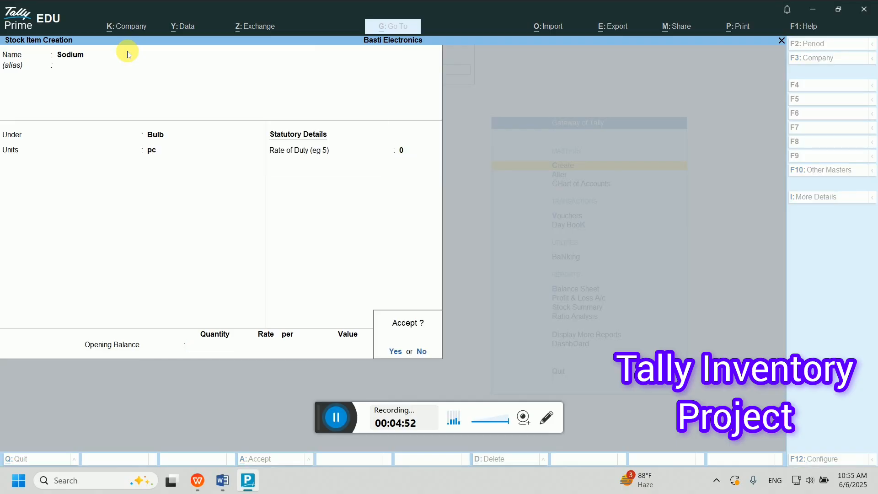
- Create the stock item Mercury under Bulb with unit pc
{"action": "key", "text": "Return"}
{"action": "type", "text": "Mer"}
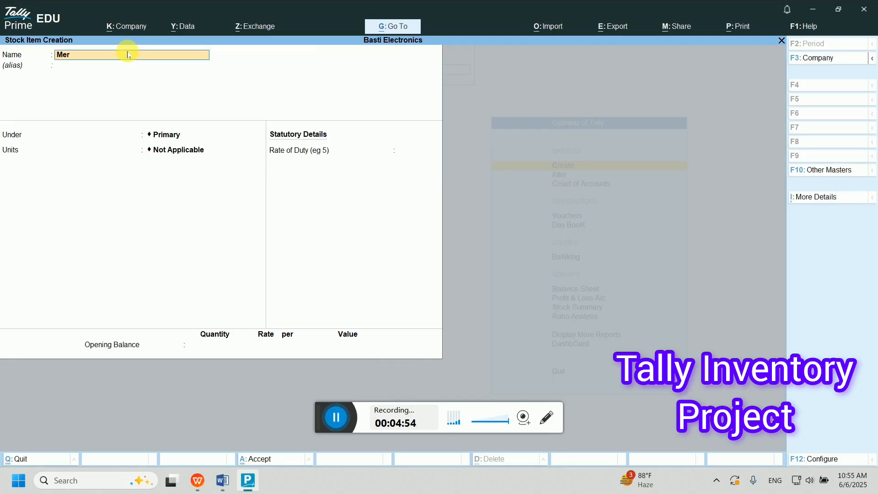
{"action": "type", "text": "cury"}
{"action": "key", "text": "Return"}
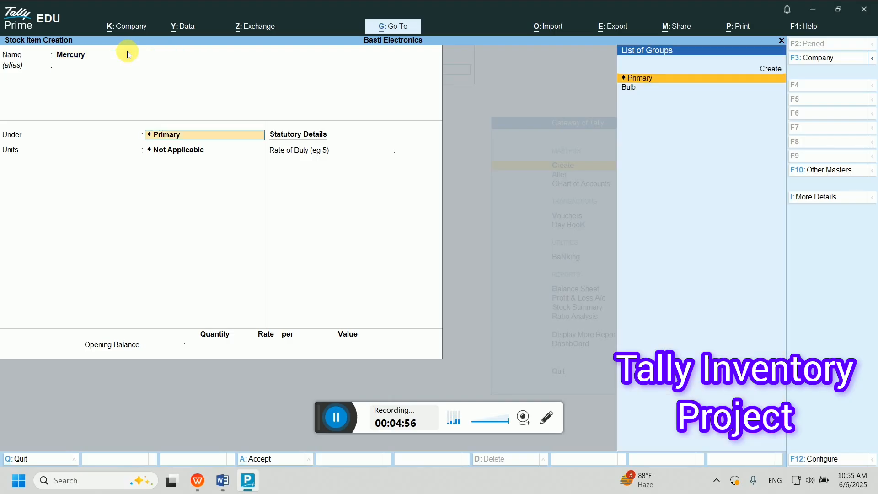
{"action": "type", "text": "b"}
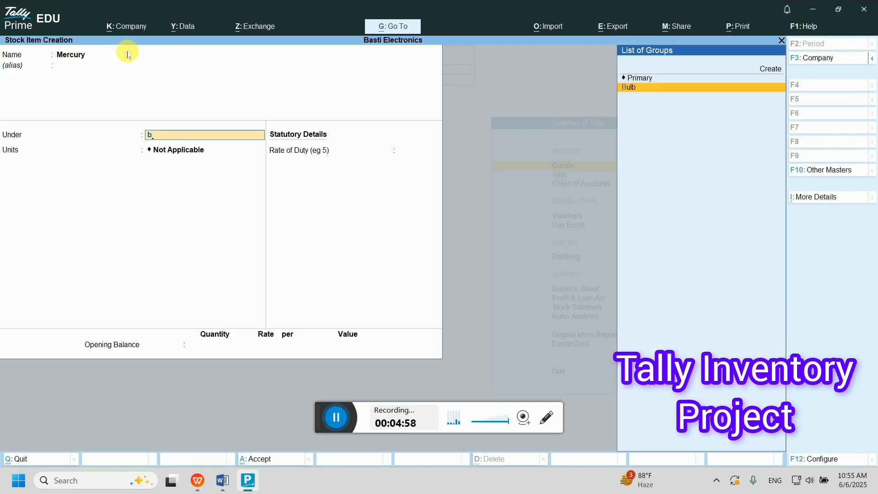
{"action": "key", "text": "Return"}
{"action": "type", "text": "pc"}
{"action": "key", "text": "Return"}
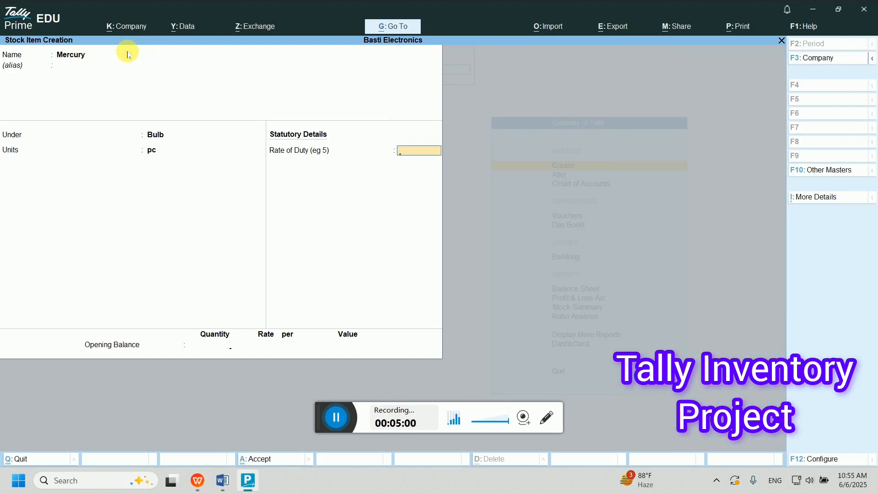
{"action": "key", "text": "Return"}
{"action": "key", "text": "Return"}
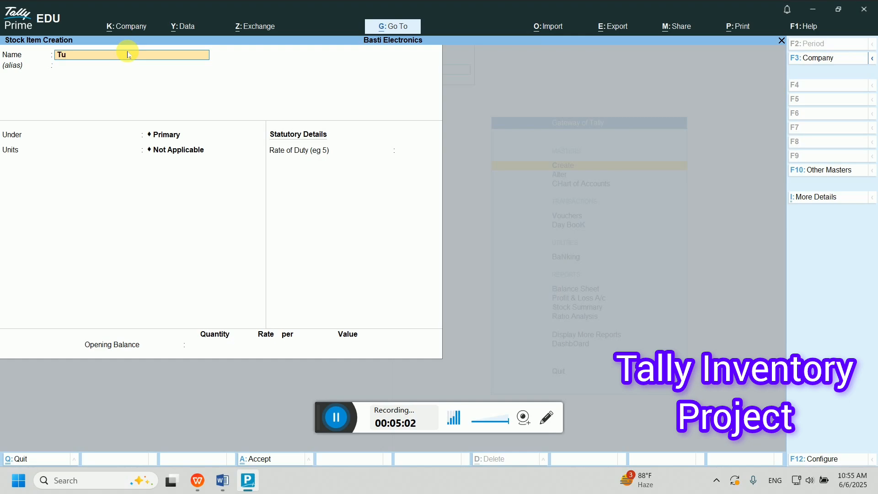
- Create the stock item Tube under Bulb in pc, then quit Stock Item Creation
{"action": "key", "text": "Return"}
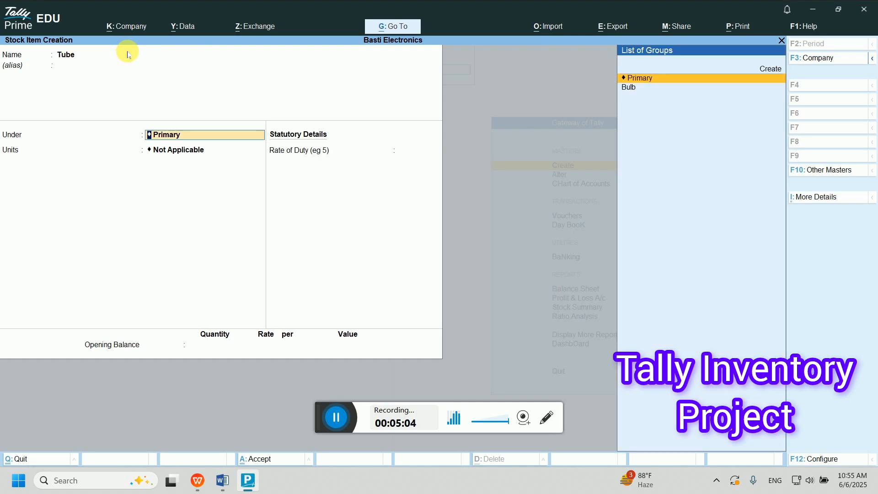
{"action": "key", "text": "Down"}
{"action": "key", "text": "Return"}
{"action": "key", "text": "Down"}
{"action": "key", "text": "Return"}
{"action": "key", "text": "Return"}
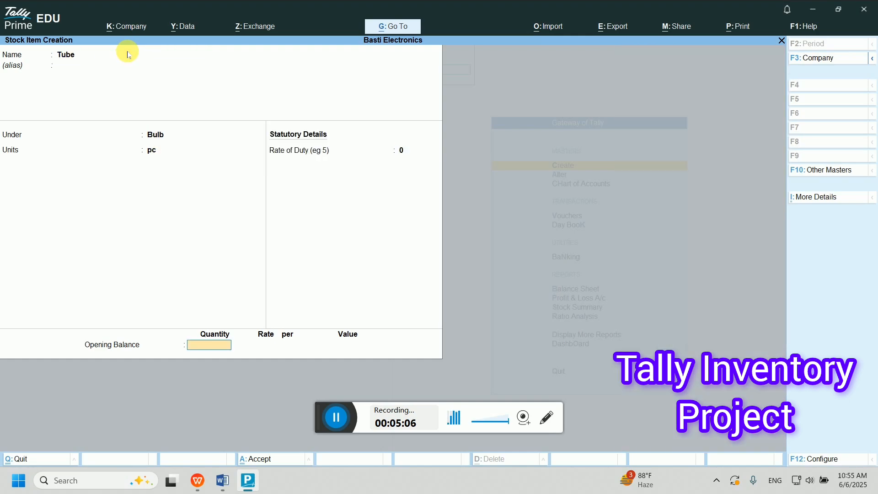
{"action": "key", "text": "Return"}
{"action": "key", "text": "Return"}
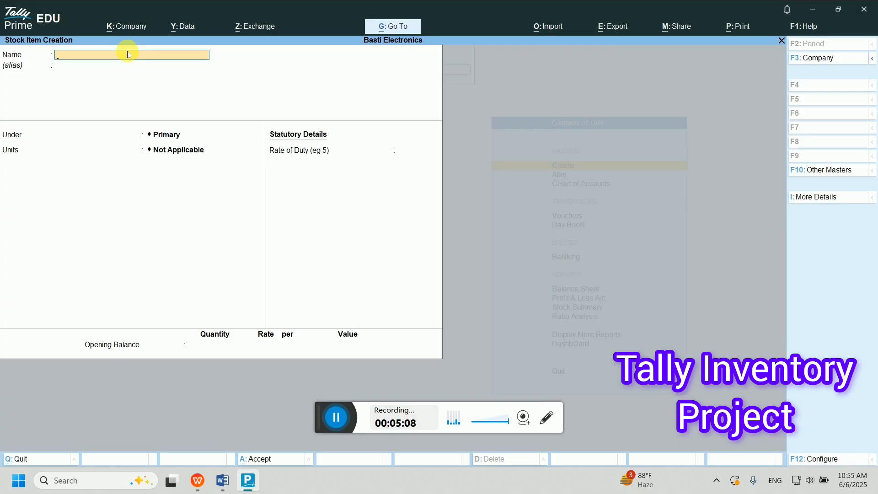
{"action": "mouse_move", "coordinate": [220, 485]}
{"action": "key", "text": "Escape"}
{"action": "key", "text": "Return"}
{"action": "key", "text": "Escape"}
- Open the Word exercise full screen and read down to the expected net profit of 960
{"action": "left_click", "coordinate": [221, 482]}
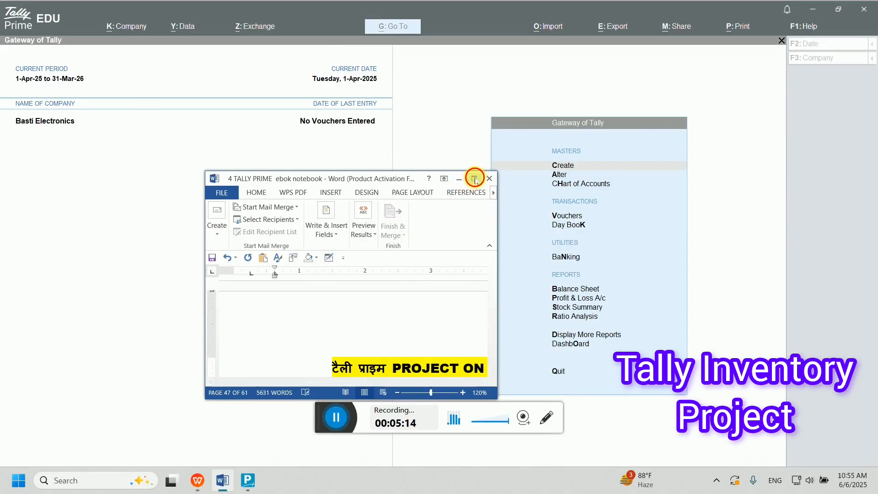
{"action": "left_click", "coordinate": [477, 177]}
{"action": "scroll", "coordinate": [311, 292], "scroll_direction": "down", "scroll_amount": 3}
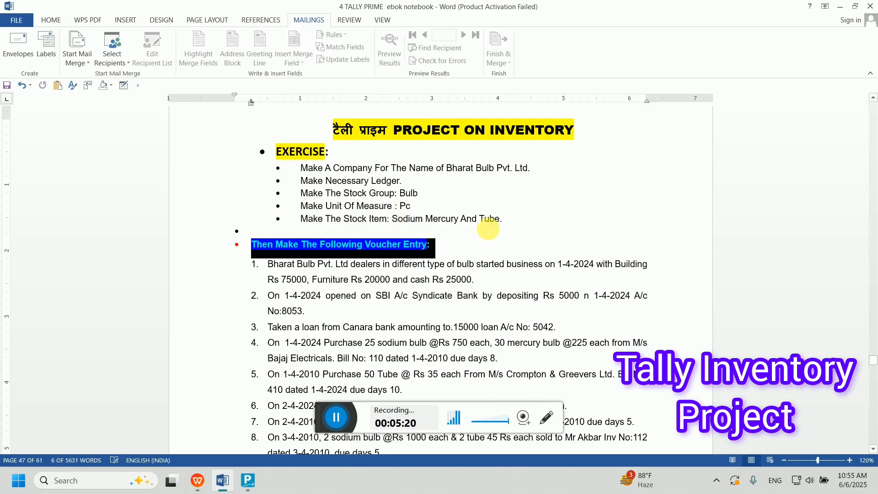
{"action": "double_click", "coordinate": [489, 218]}
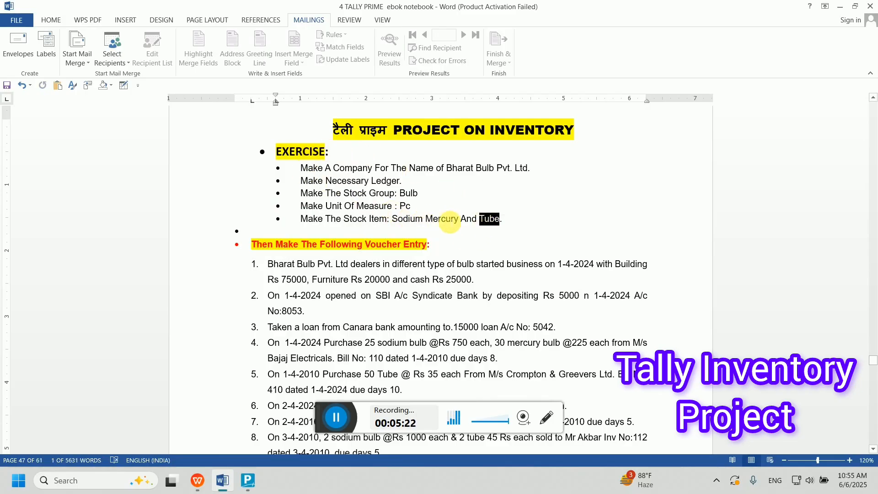
{"action": "scroll", "coordinate": [274, 275], "scroll_direction": "down", "scroll_amount": 12}
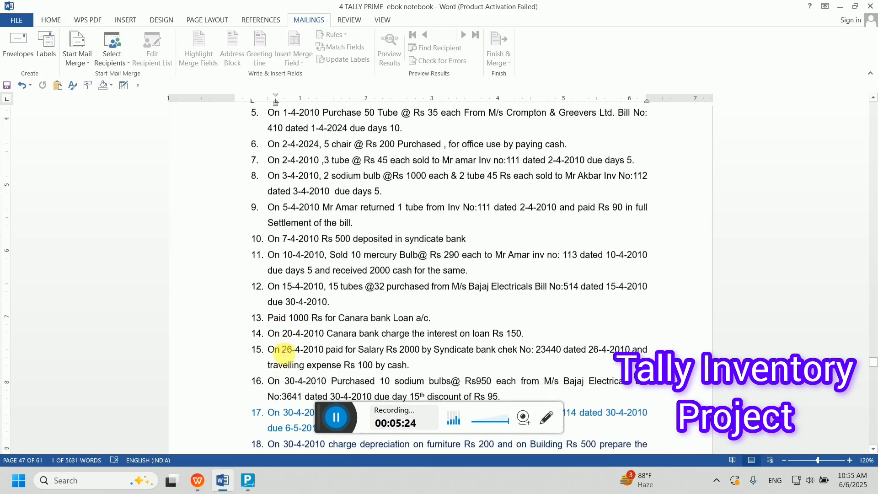
{"action": "scroll", "coordinate": [272, 352], "scroll_direction": "down", "scroll_amount": 1}
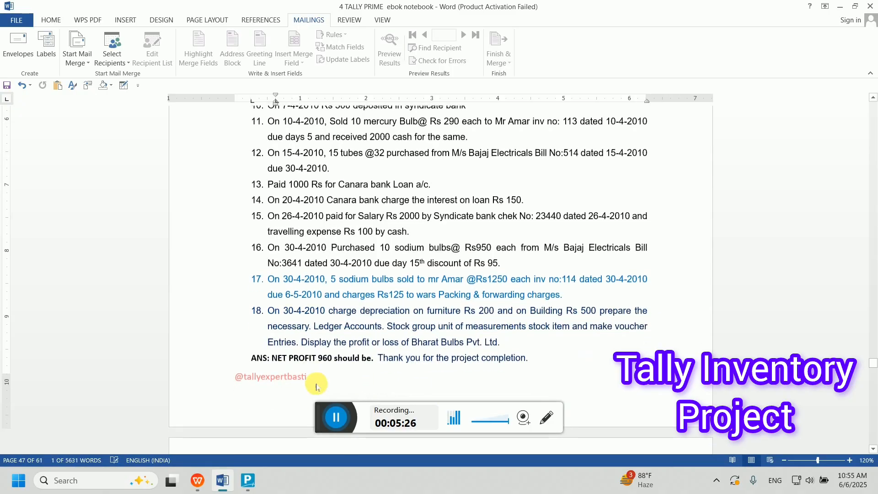
{"action": "left_click", "coordinate": [317, 362]}
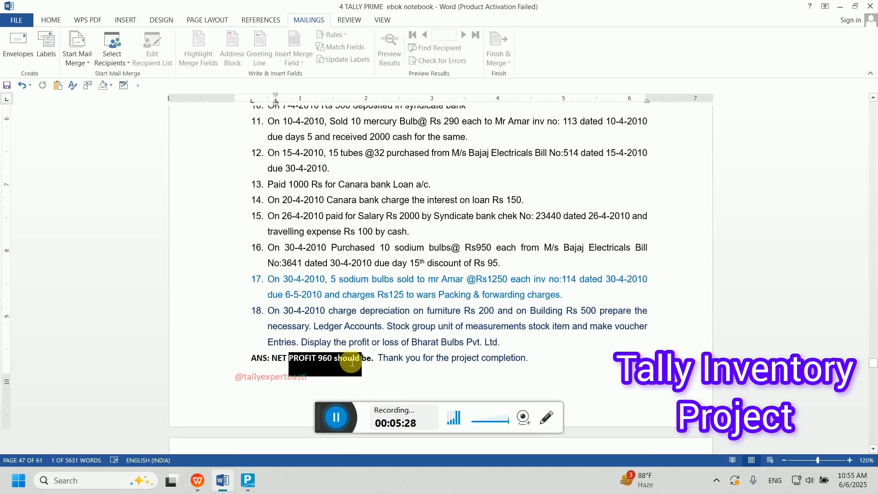
- Review the first voucher entry in the list, then bring TallyPrime back to the front
{"action": "scroll", "coordinate": [319, 368], "scroll_direction": "up", "scroll_amount": 12}
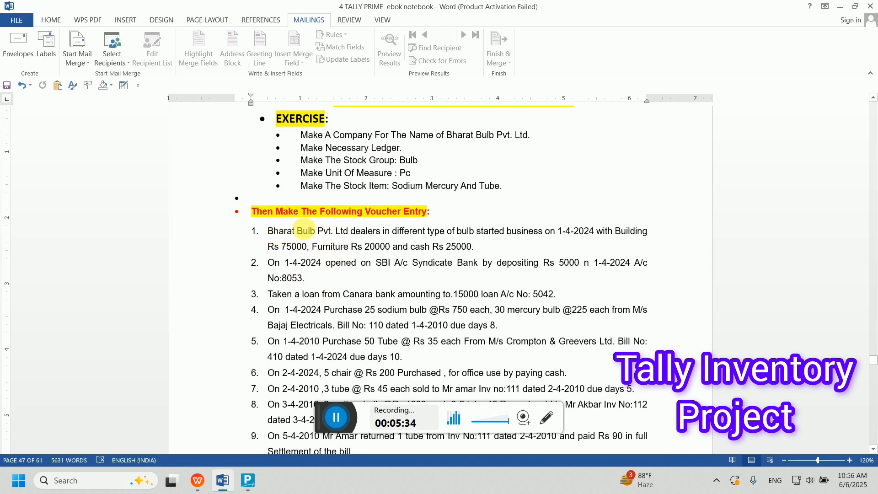
{"action": "left_click", "coordinate": [293, 234]}
{"action": "triple_click", "coordinate": [293, 235]}
{"action": "left_click", "coordinate": [412, 247]}
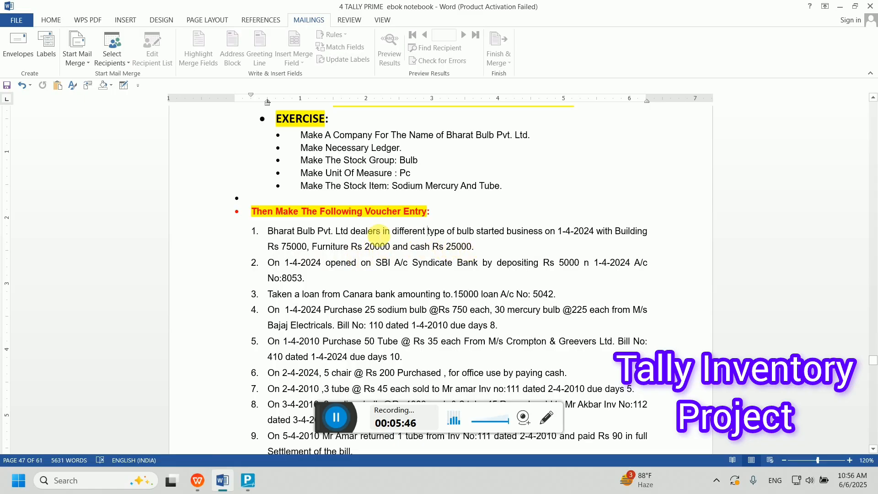
{"action": "left_click", "coordinate": [247, 484]}
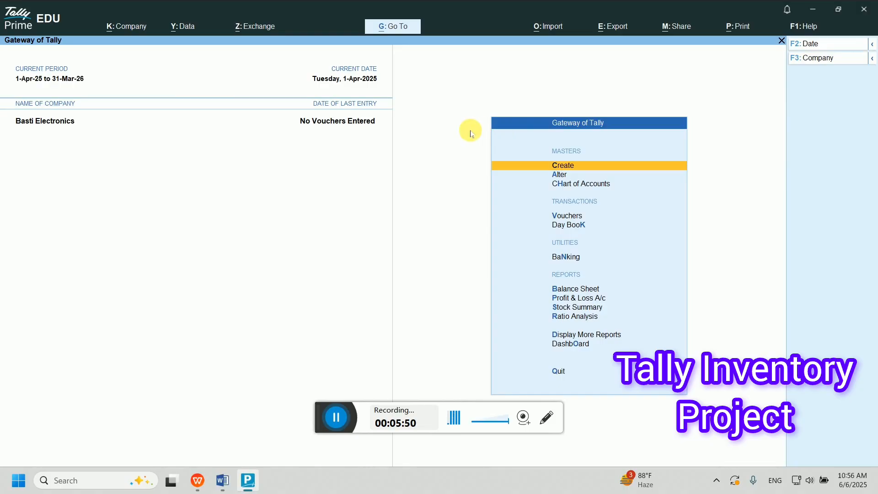
- Start a Receipt voucher crediting Capital Account 1,20,000
{"action": "key", "text": "Down"}
{"action": "key", "text": "Down"}
{"action": "key", "text": "Down"}
{"action": "key", "text": "Down"}
{"action": "key", "text": "Up"}
{"action": "key", "text": "Return"}
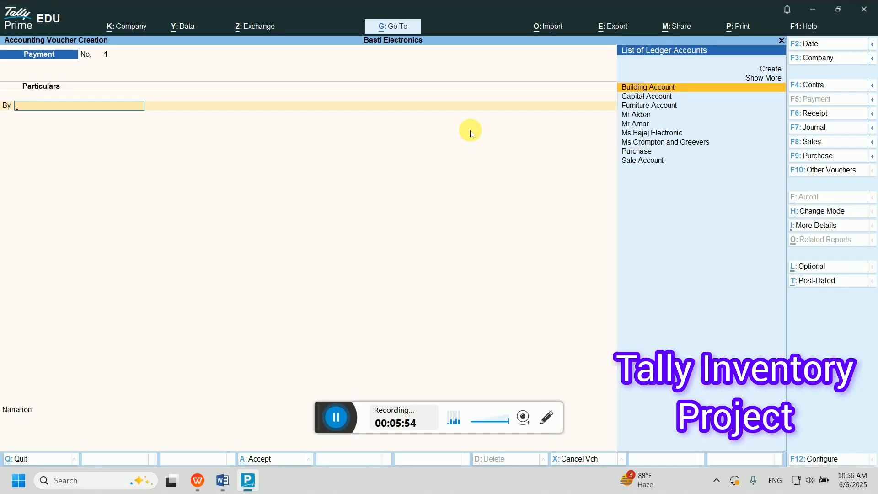
{"action": "key", "text": "F6"}
{"action": "type", "text": "Ca"}
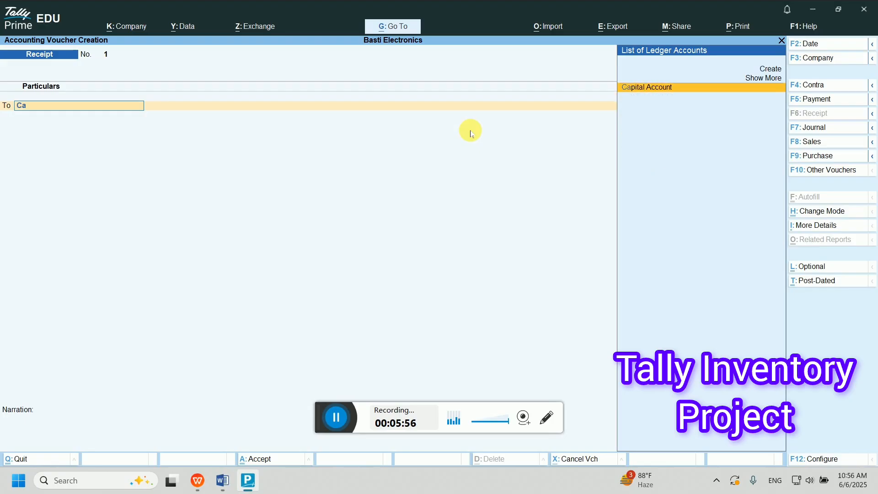
{"action": "type", "text": "p"}
{"action": "key", "text": "Return"}
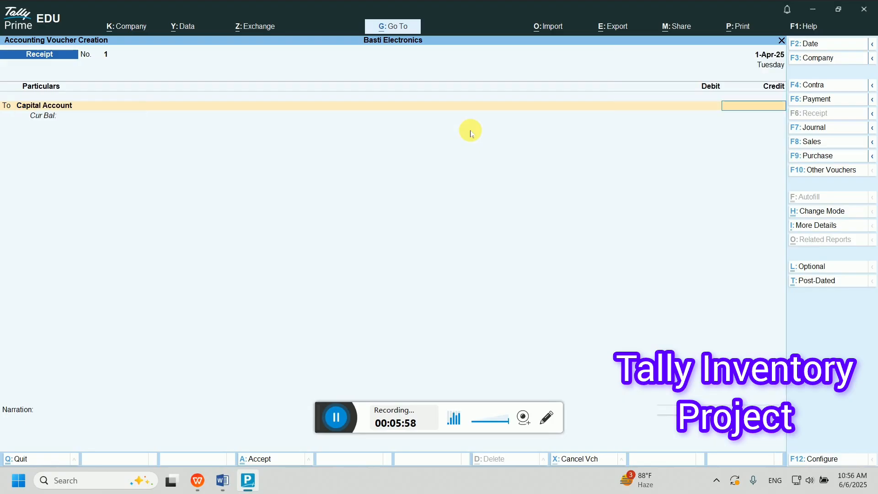
{"action": "type", "text": "1,20,000"}
{"action": "key", "text": "Return"}
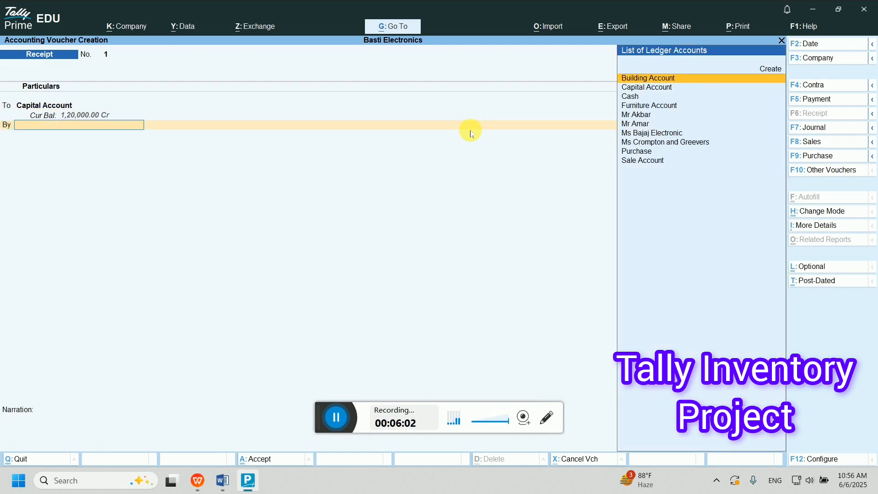
- Debit Building Account 75,000 and Furniture Account 20,000
{"action": "type", "text": "Bui"}
{"action": "key", "text": "Return"}
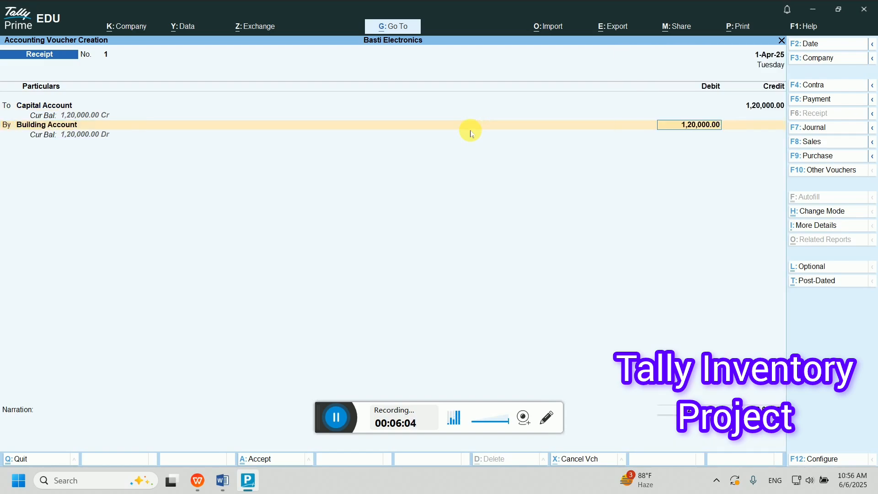
{"action": "type", "text": "75000"}
{"action": "key", "text": "Return"}
{"action": "type", "text": "Fu"}
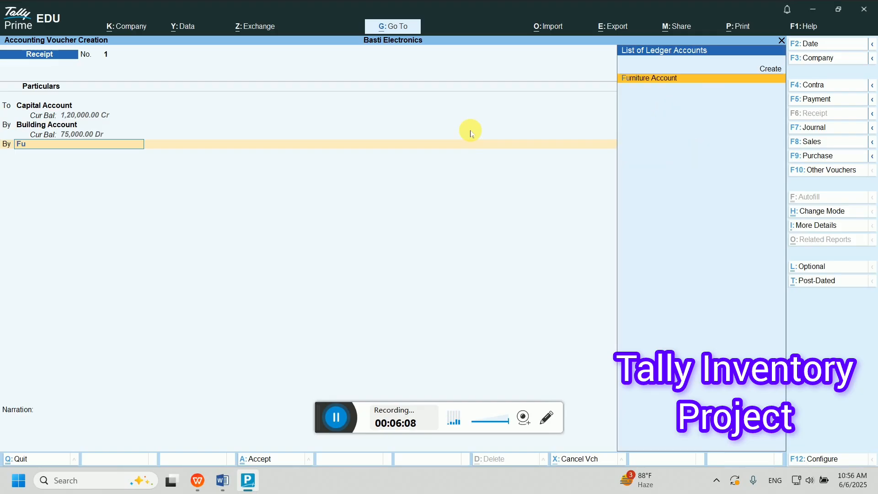
{"action": "key", "text": "Return"}
{"action": "type", "text": "20"}
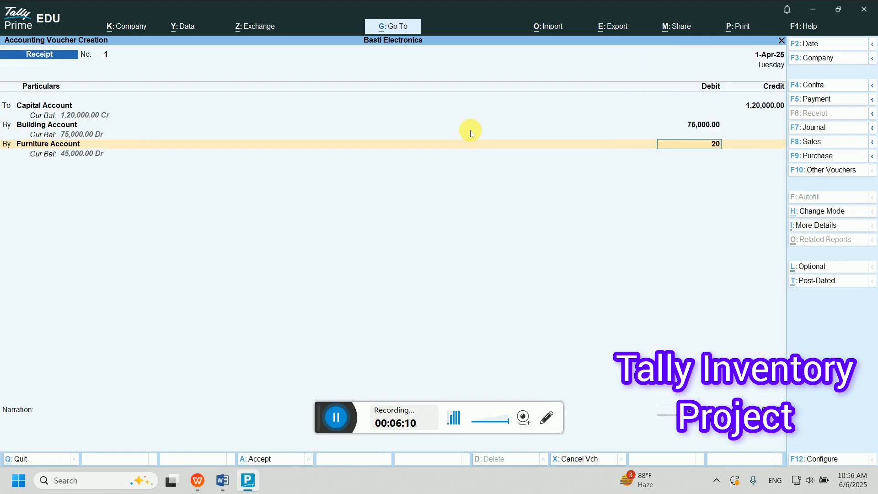
{"action": "type", "text": "000"}
{"action": "key", "text": "Return"}
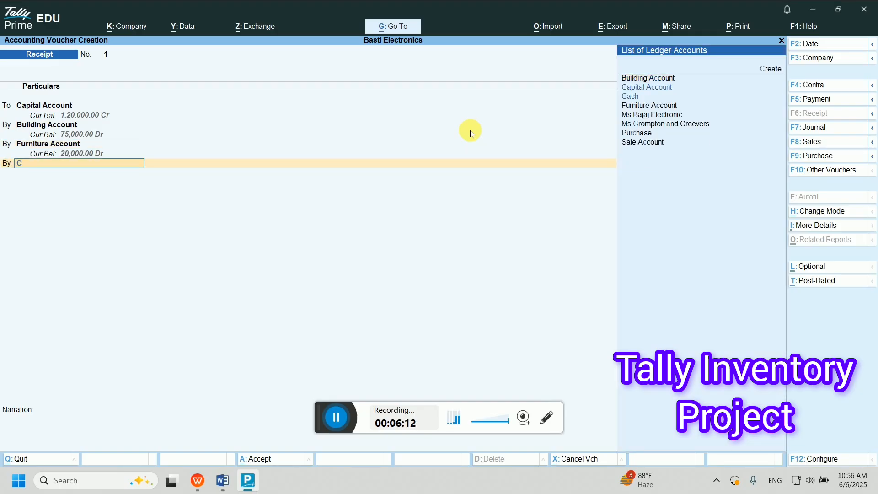
- Debit Cash 25,000, save receipt voucher 1 and recheck it before returning to Word
{"action": "type", "text": "Cas"}
{"action": "key", "text": "Return"}
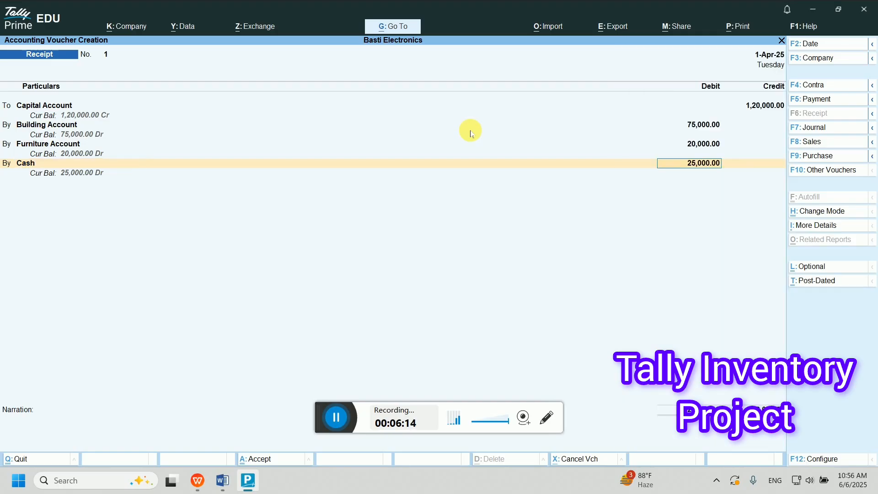
{"action": "key", "text": "Return"}
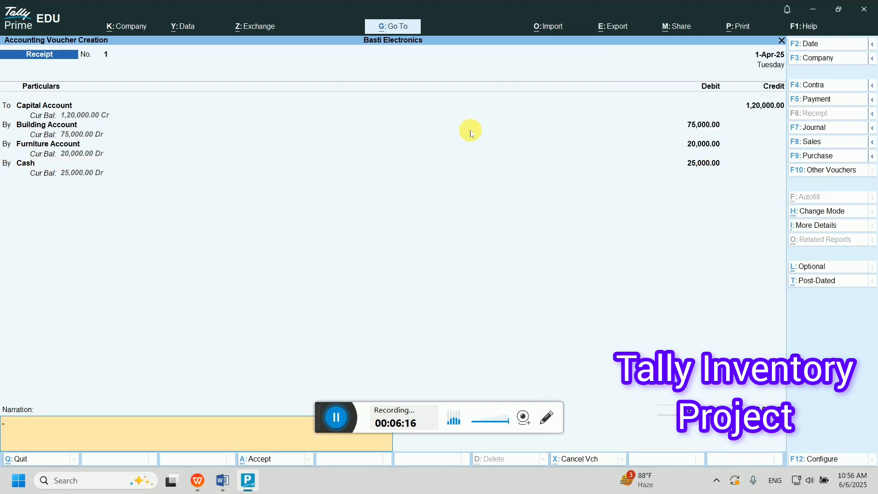
{"action": "key", "text": "Return"}
{"action": "key", "text": "Return"}
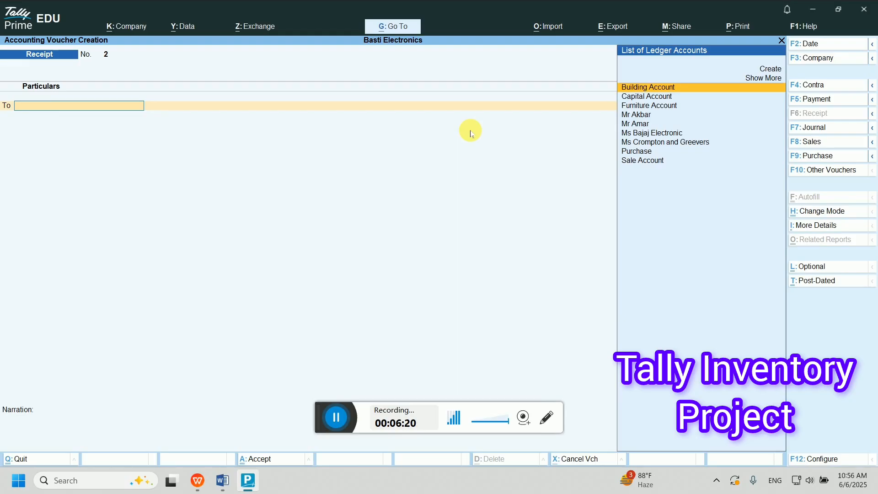
{"action": "key", "text": "Page_Up"}
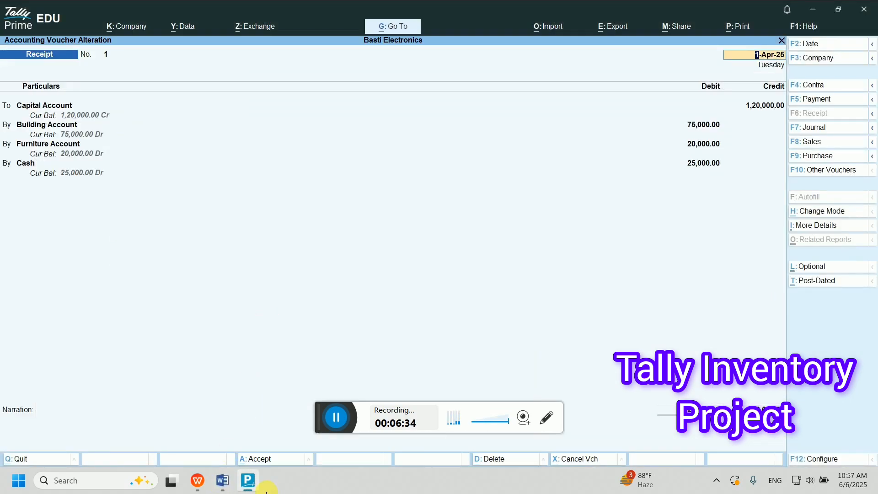
{"action": "left_click", "coordinate": [223, 480]}
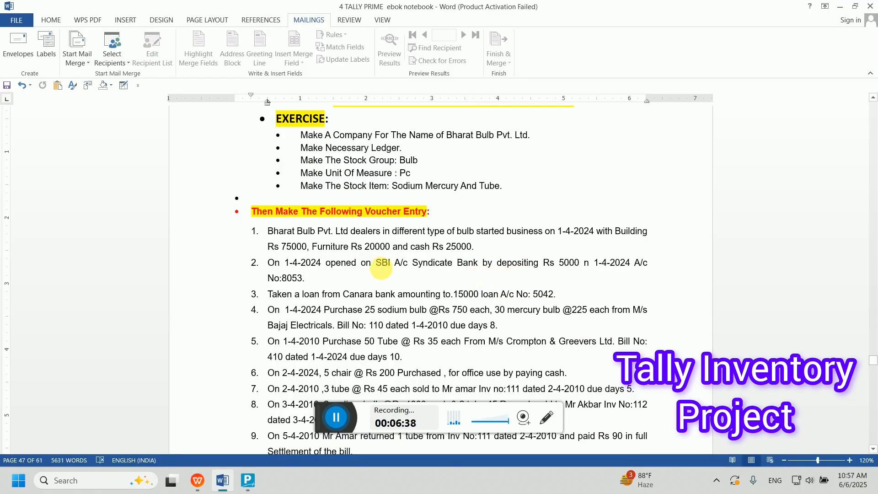
- Delete 'SBI A/c' from entry 2 and add 'a/c' after 'Syndicate Bank', then return to TallyPrime
{"action": "double_click", "coordinate": [382, 263]}
{"action": "key", "text": "Left"}
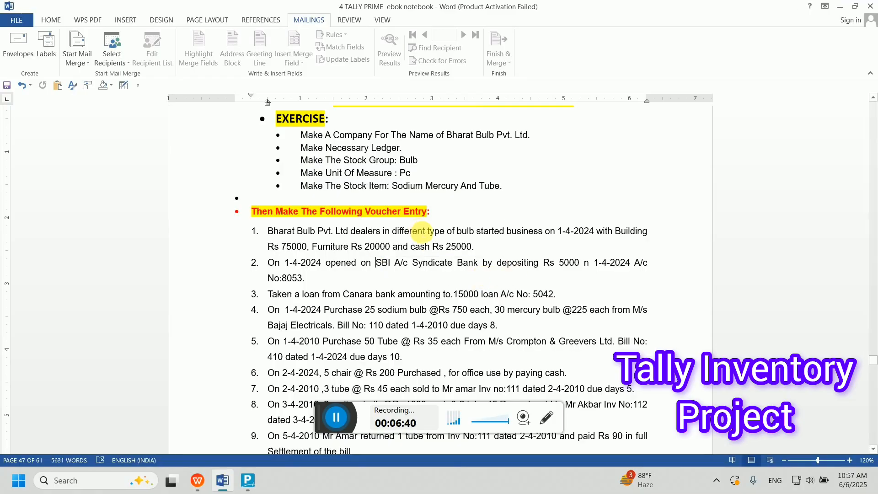
{"action": "key", "text": "Delete"}
{"action": "key", "text": "Delete"}
{"action": "key", "text": "Delete"}
{"action": "key", "text": "Delete"}
{"action": "key", "text": "Delete"}
{"action": "key", "text": "Delete"}
{"action": "key", "text": "Delete"}
{"action": "key", "text": "Delete"}
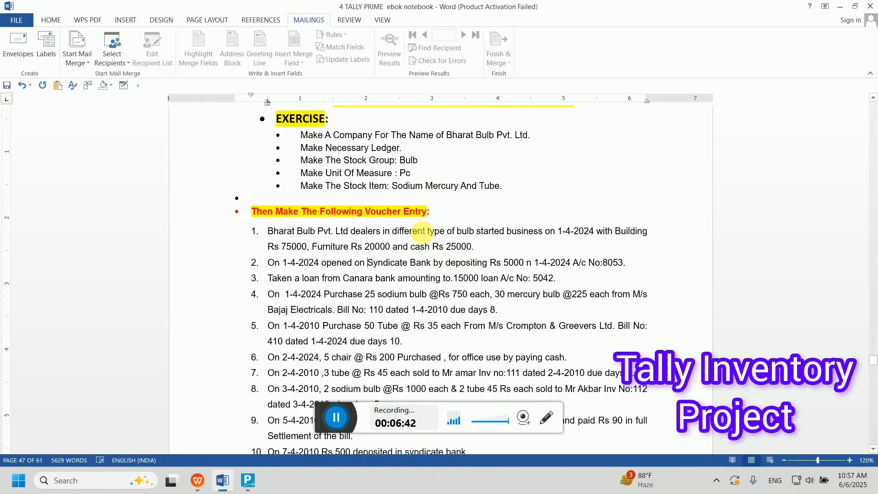
{"action": "double_click", "coordinate": [420, 263]}
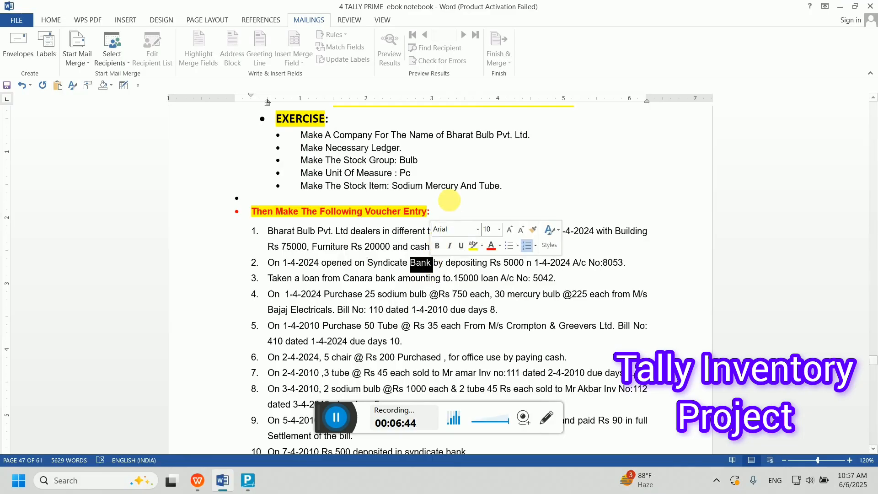
{"action": "key", "text": "Right"}
{"action": "type", "text": "a/"}
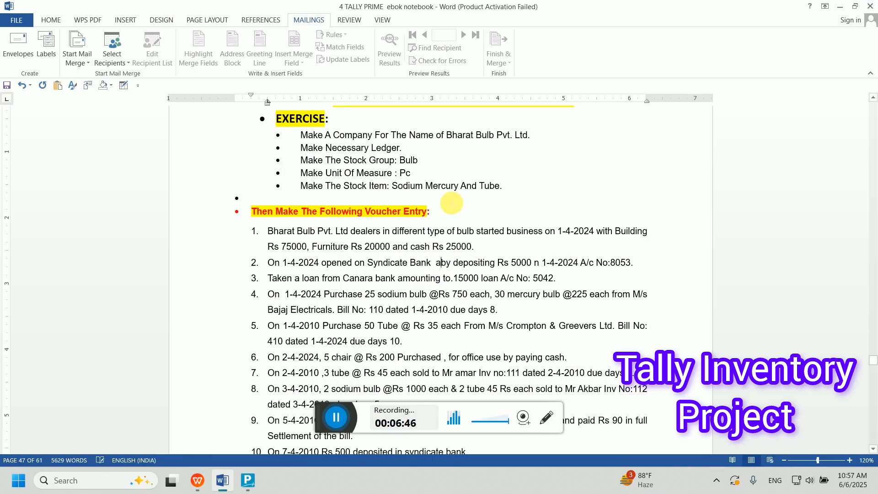
{"action": "type", "text": "c"}
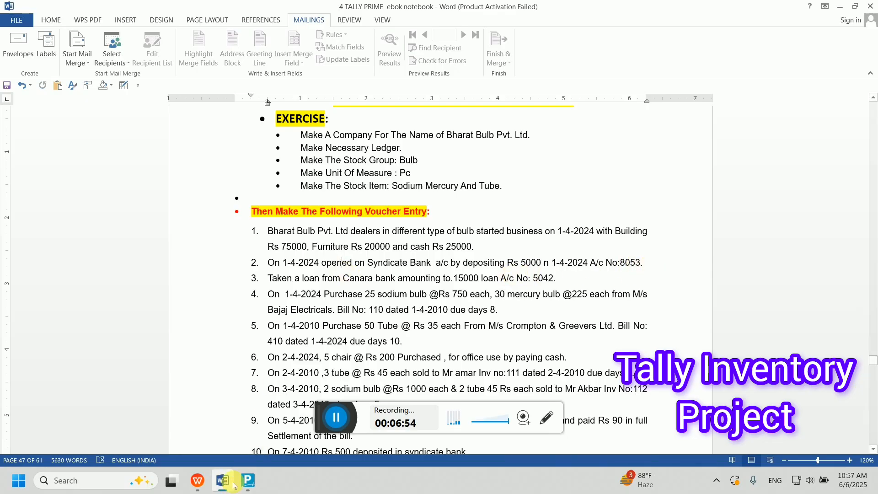
{"action": "left_click", "coordinate": [247, 482]}
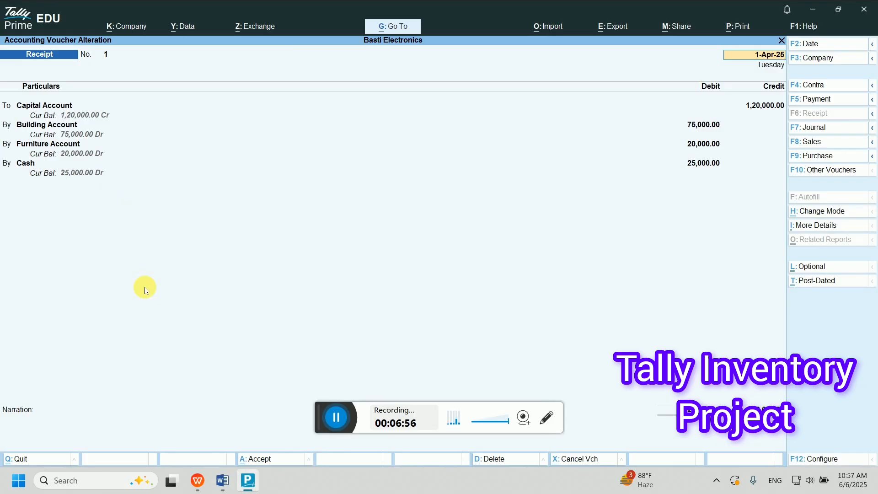
- Start a Contra voucher crediting Cash 5,000
{"action": "key", "text": "ctrl+a"}
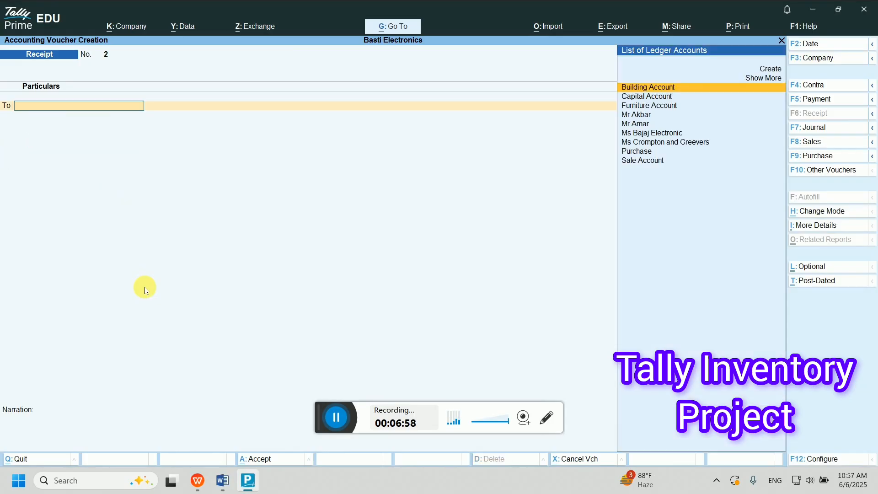
{"action": "key", "text": "F4"}
{"action": "type", "text": "ca"}
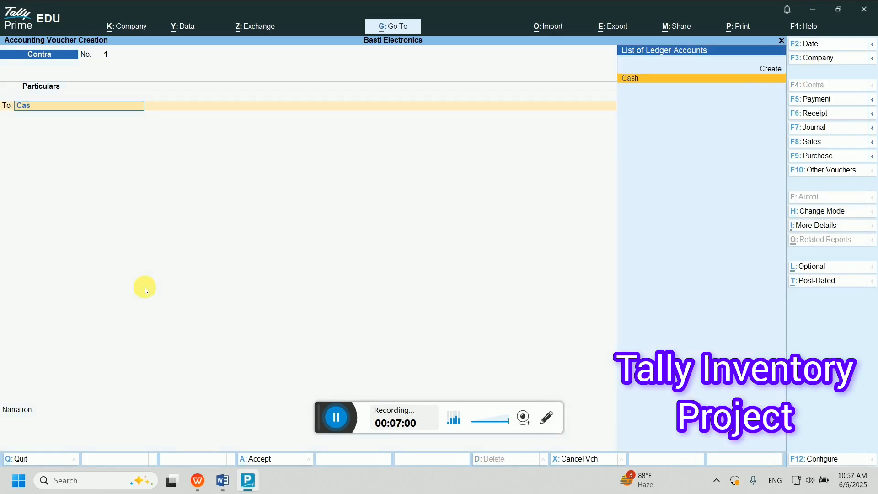
{"action": "key", "text": "Return"}
{"action": "type", "text": "5000"}
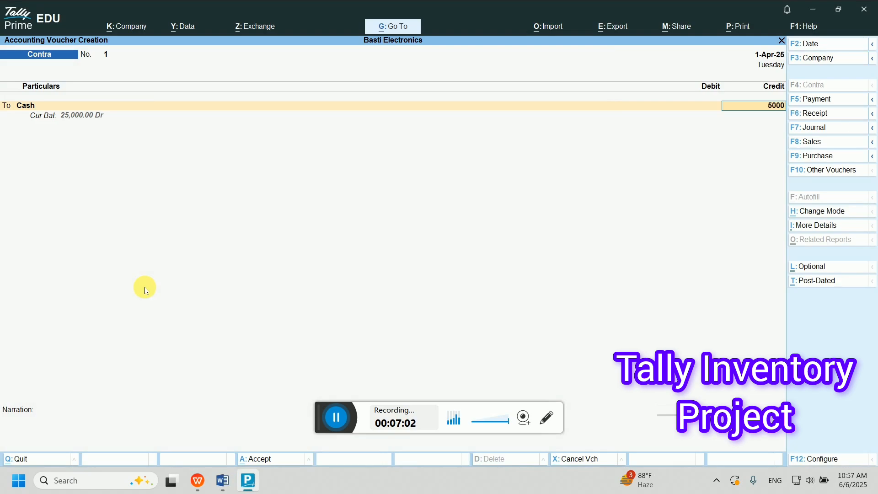
{"action": "key", "text": "Return"}
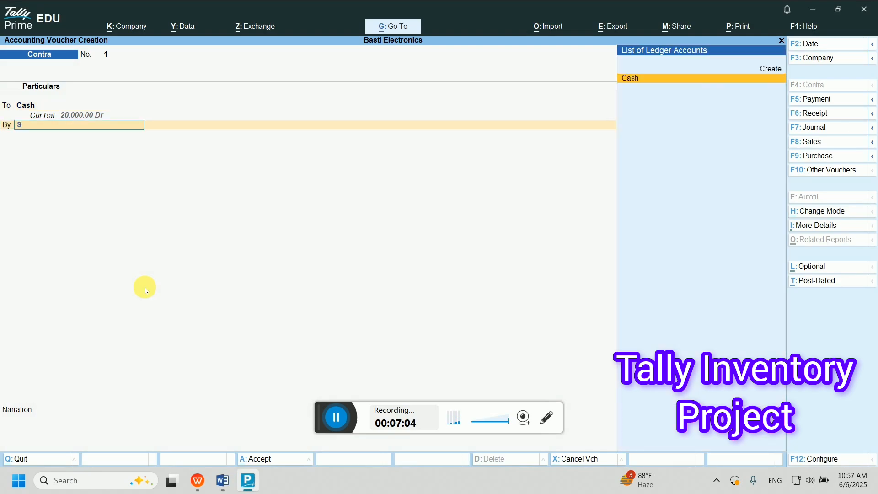
- Create a new ledger named 'Syndicate Bank Ac' under the Bank Accounts group
{"action": "key", "text": "alt+c"}
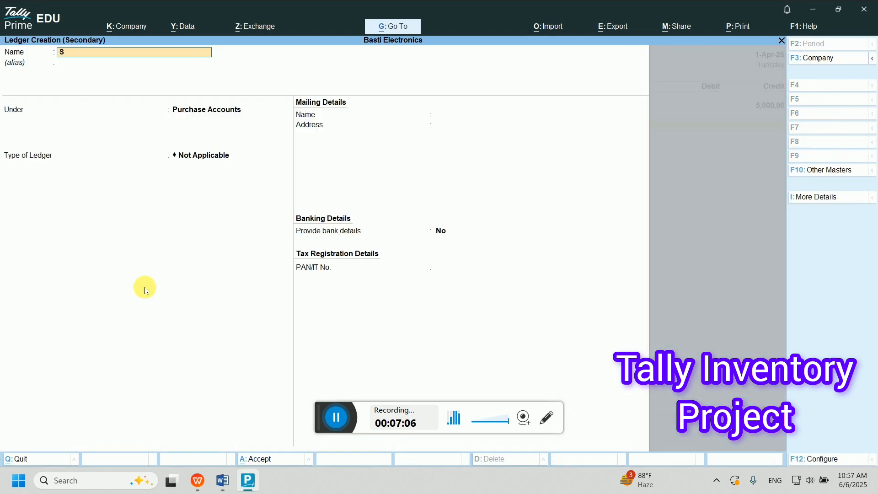
{"action": "type", "text": "Syndicate Bank a"}
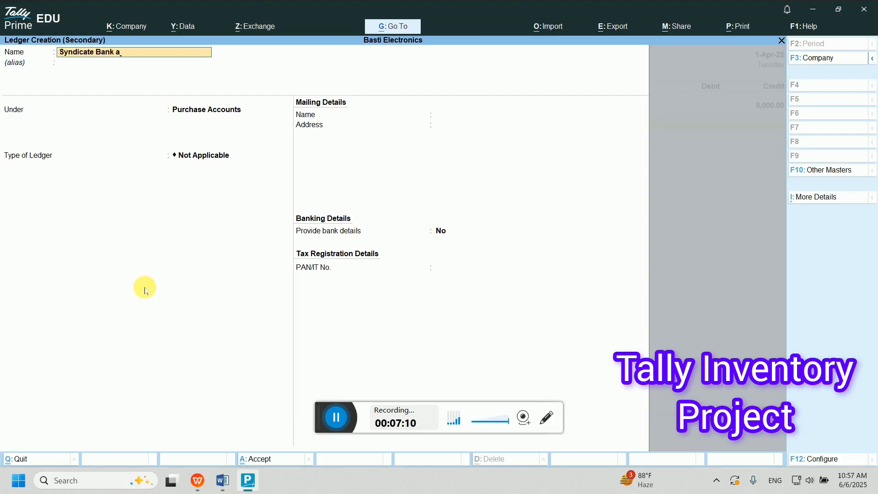
{"action": "type", "text": "c"}
{"action": "key", "text": "BackSpace"}
{"action": "key", "text": "BackSpace"}
{"action": "key", "text": "BackSpace"}
{"action": "type", "text": "c"}
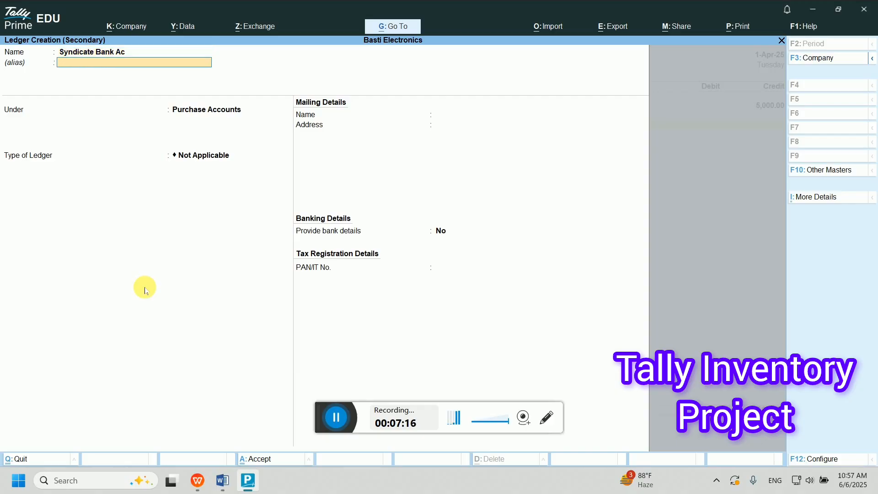
{"action": "key", "text": "Return"}
{"action": "type", "text": "Ban"}
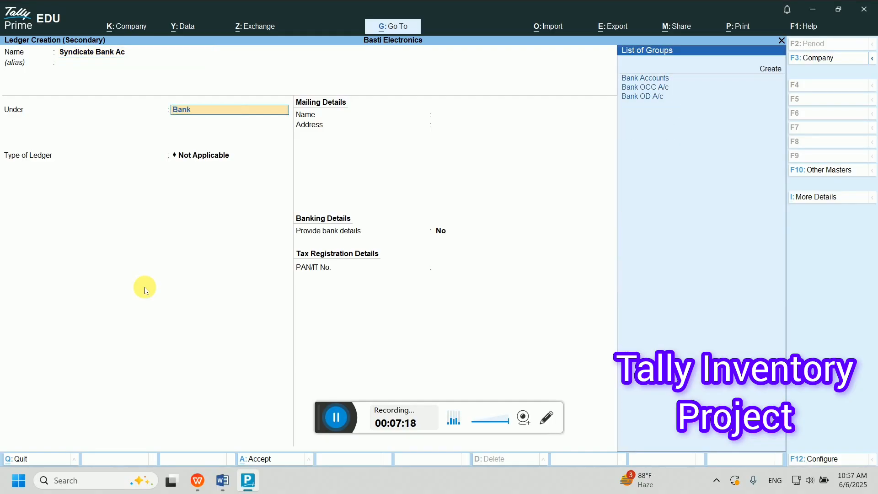
{"action": "type", "text": "k"}
{"action": "key", "text": "Return"}
- Leave the account number, IFS, SWIFT, branch and mailing details blank and save the ledger
{"action": "key", "text": "Return"}
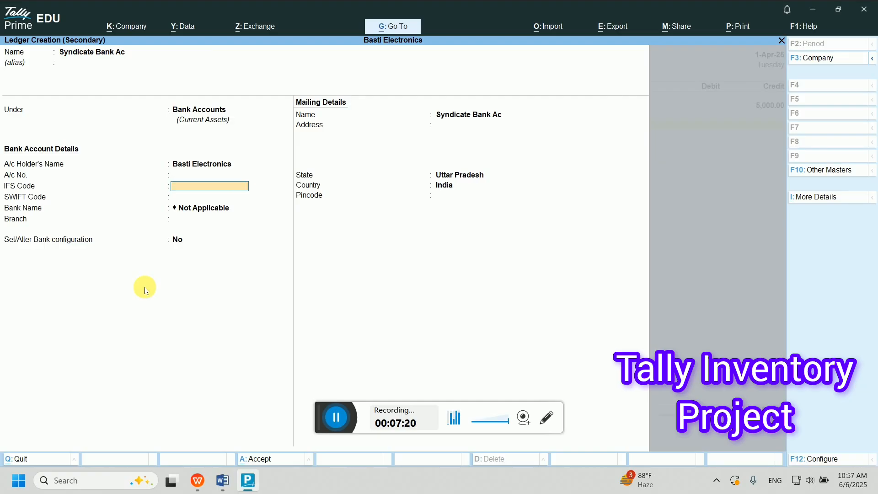
{"action": "key", "text": "Return"}
{"action": "key", "text": "Up"}
{"action": "key", "text": "Up"}
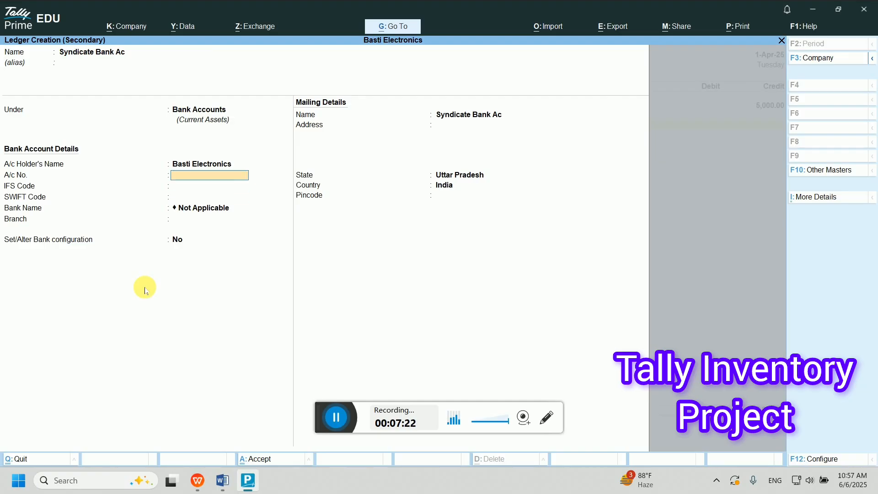
{"action": "key", "text": "Return"}
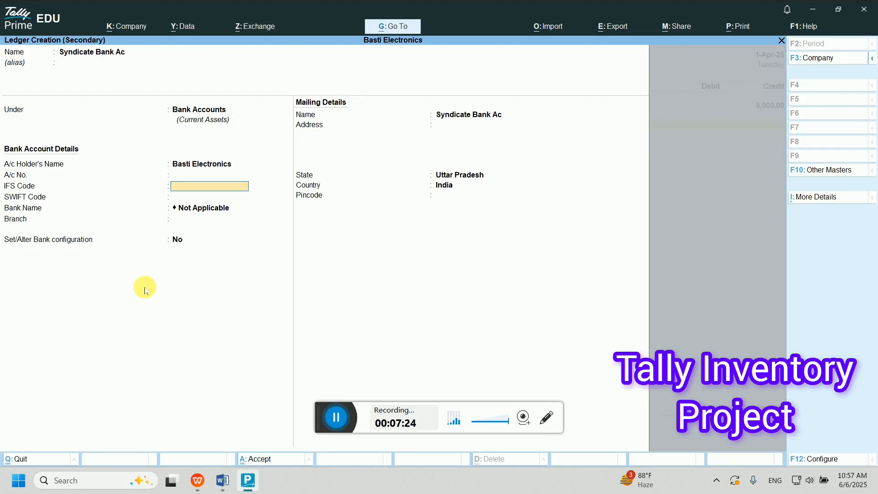
{"action": "key", "text": "Return"}
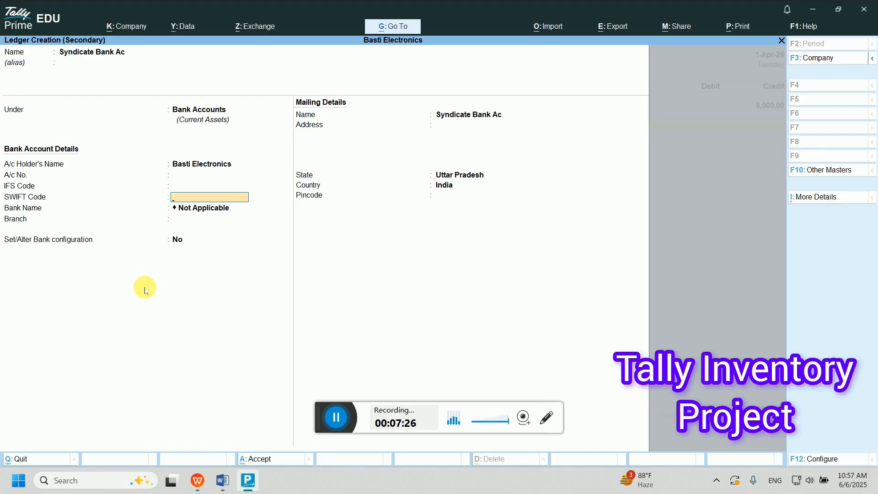
{"action": "key", "text": "Return"}
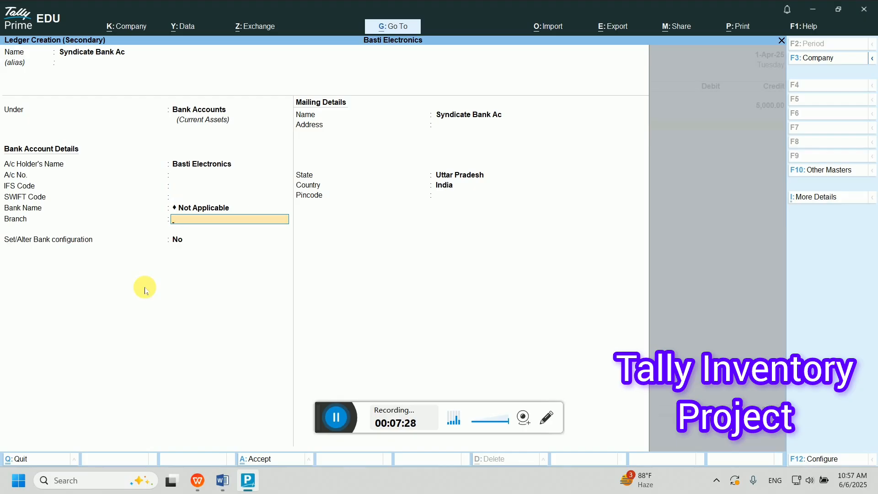
{"action": "key", "text": "Return"}
{"action": "key", "text": "Return"}
{"action": "key", "text": "Return"}
{"action": "key", "text": "Return"}
{"action": "key", "text": "Return"}
{"action": "key", "text": "Return"}
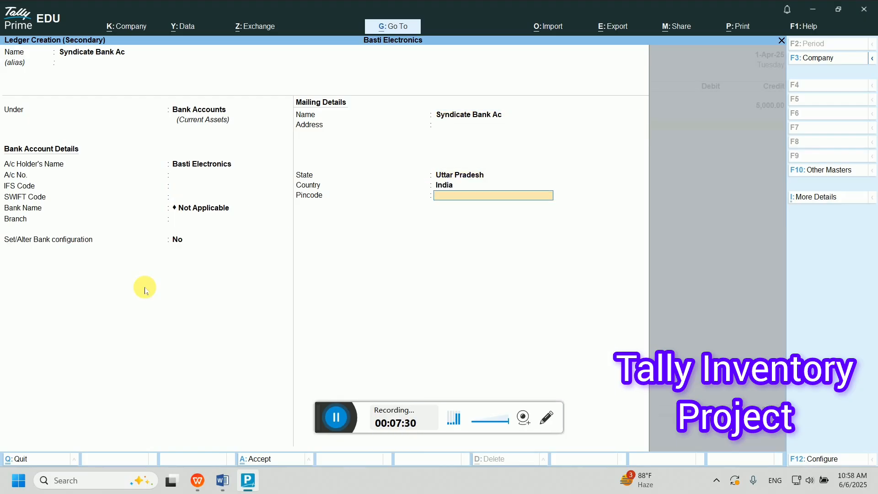
{"action": "key", "text": "Return"}
{"action": "key", "text": "Return"}
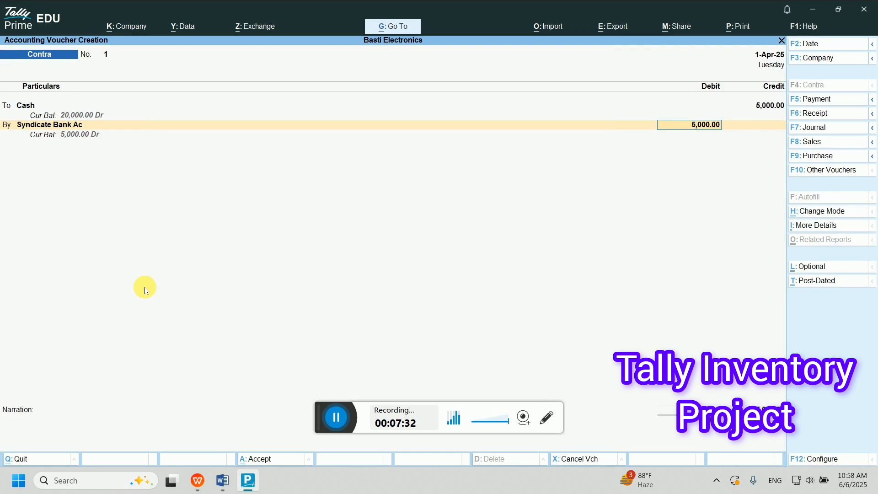
{"action": "key", "text": "Return"}
- Enter 10 notes of 500 in the cash denominations and accept Contra voucher 1
{"action": "key", "text": "Return"}
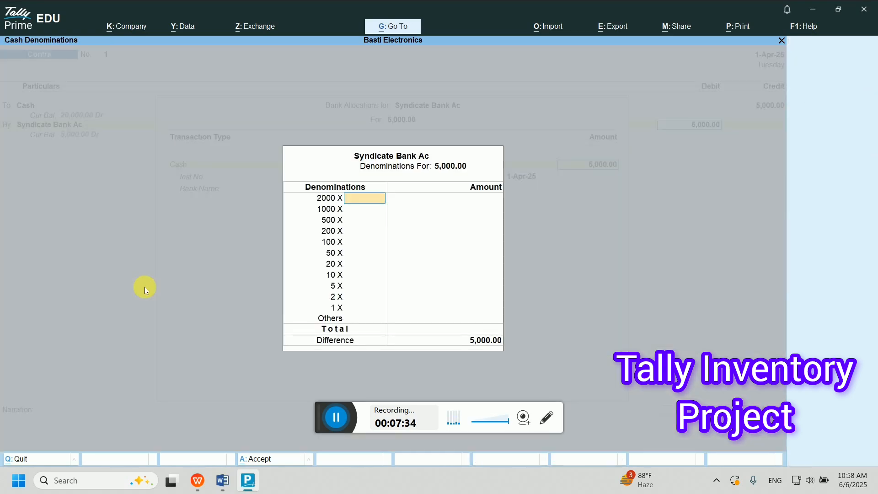
{"action": "key", "text": "Return"}
{"action": "key", "text": "Return"}
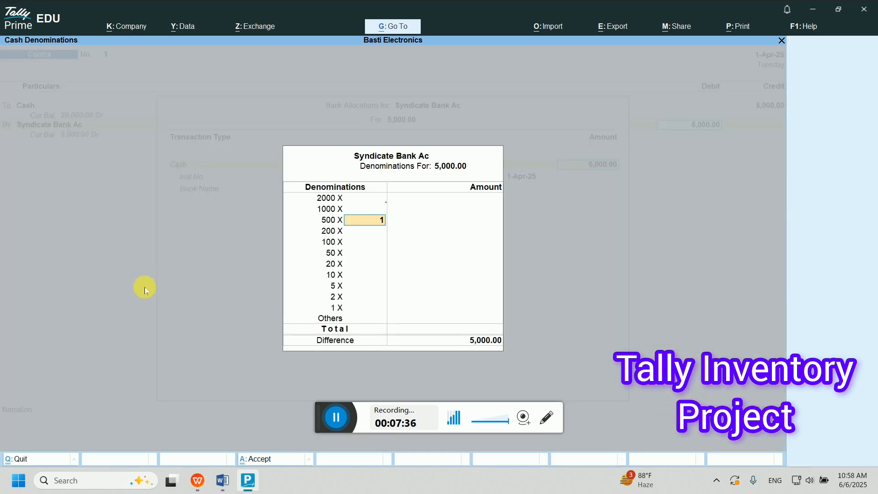
{"action": "type", "text": "10"}
{"action": "key", "text": "Return"}
{"action": "key", "text": "Return"}
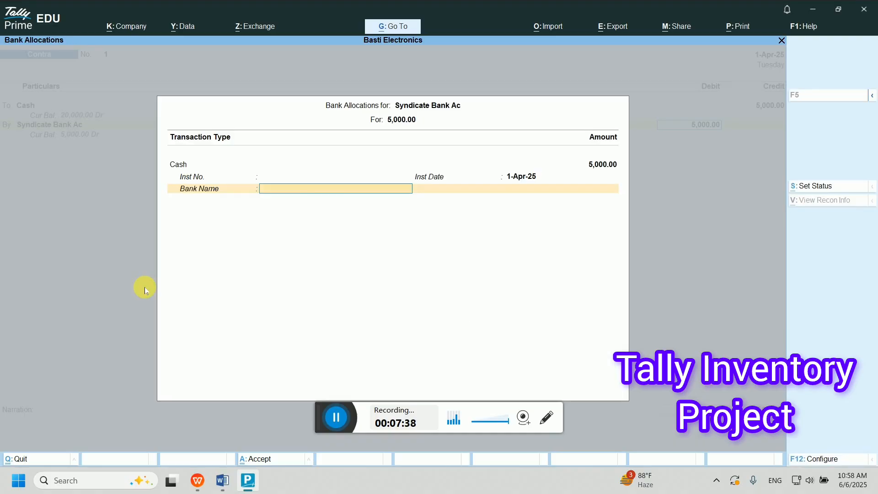
{"action": "key", "text": "Return"}
{"action": "key", "text": "Return"}
{"action": "key", "text": "Return"}
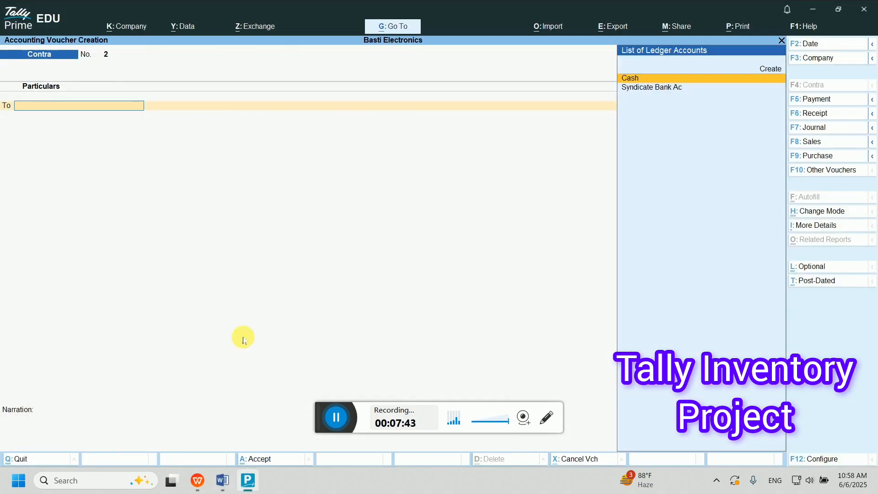
{"action": "left_click", "coordinate": [223, 480]}
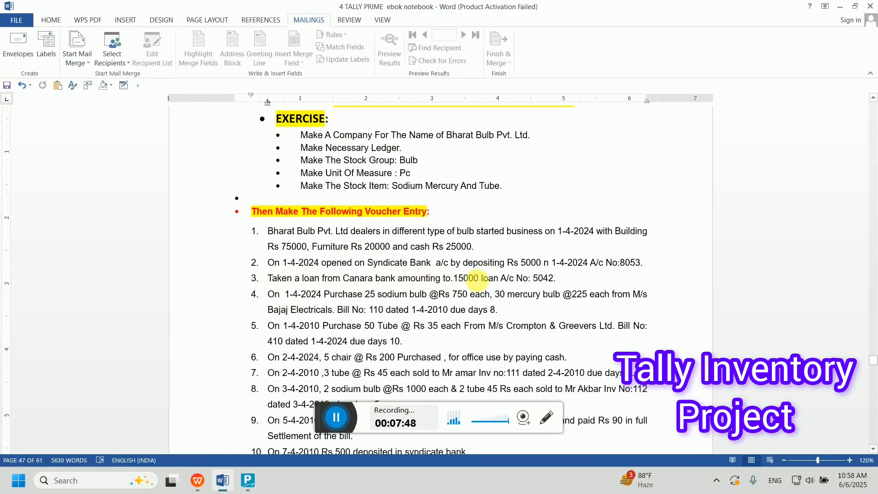
{"action": "triple_click", "coordinate": [475, 279]}
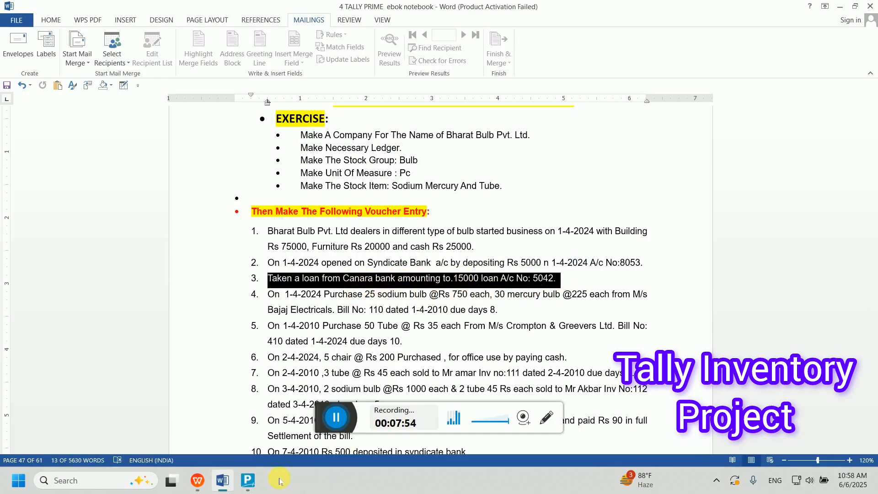
{"action": "left_click", "coordinate": [246, 480]}
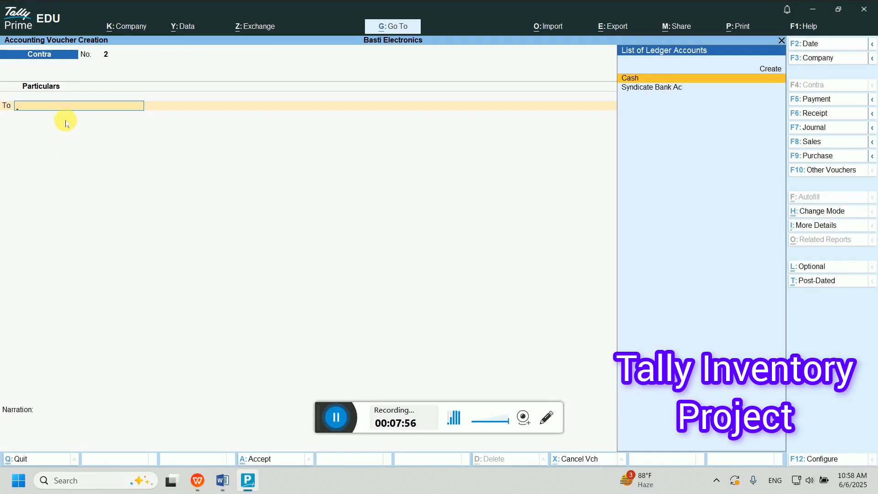
- In a Receipt voucher, start a new ledger named 'Canara Bank Loan A/c'
{"action": "key", "text": "F6"}
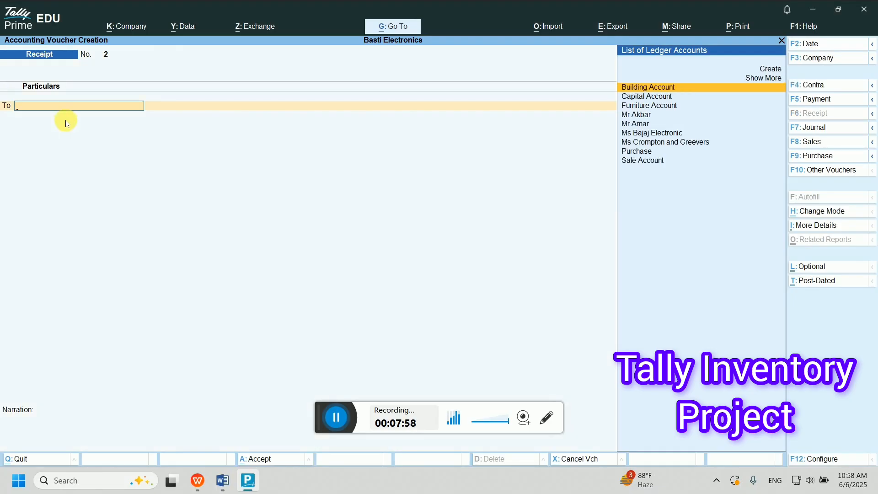
{"action": "type", "text": "Ca"}
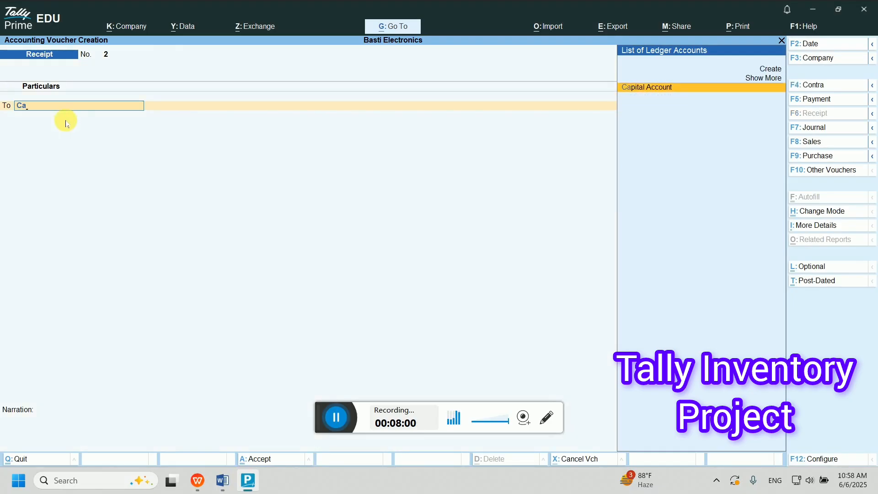
{"action": "key", "text": "alt+c"}
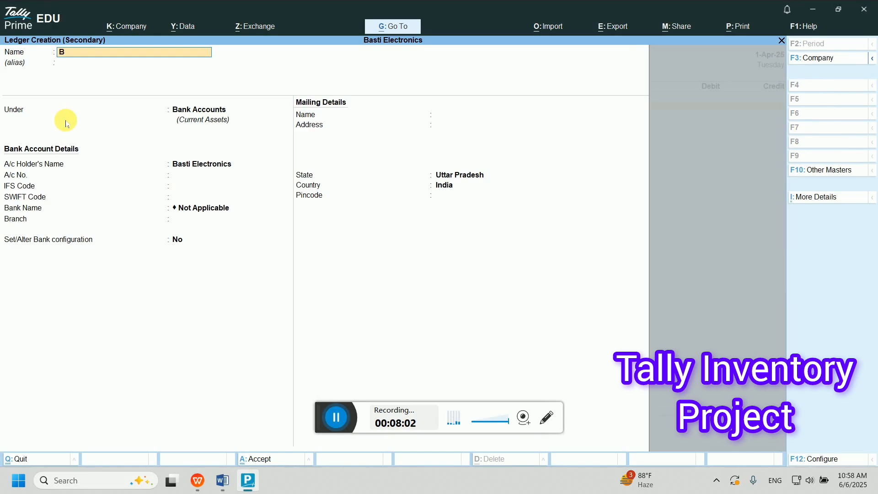
{"action": "type", "text": "Canarag"}
{"action": "key", "text": "BackSpace"}
{"action": "type", "text": "L"}
{"action": "key", "text": "BackSpace"}
{"action": "type", "text": "Bank Loan A/c"}
{"action": "key", "text": "BackSpace"}
{"action": "type", "text": "/c"}
{"action": "key", "text": "Return"}
- Place the loan ledger under Secured Loans with state Uttar Pradesh and save it
{"action": "type", "text": "Su"}
{"action": "key", "text": "BackSpace"}
{"action": "type", "text": "e"}
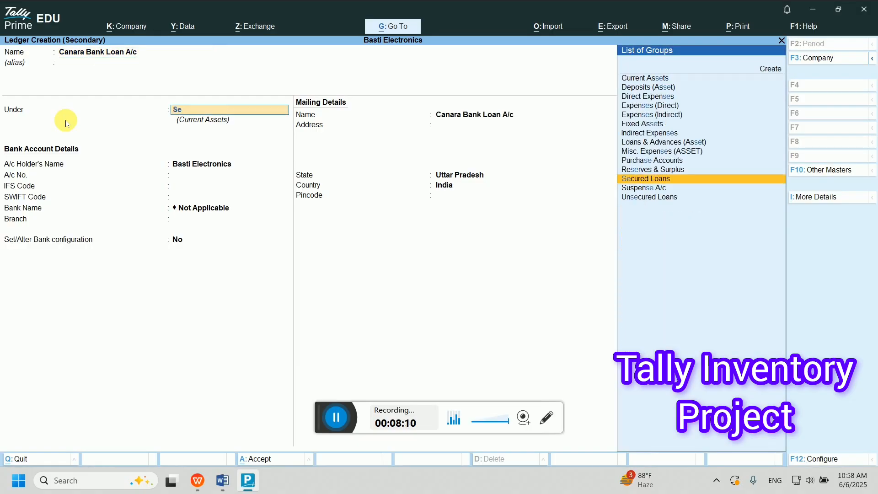
{"action": "key", "text": "Return"}
{"action": "key", "text": "Return"}
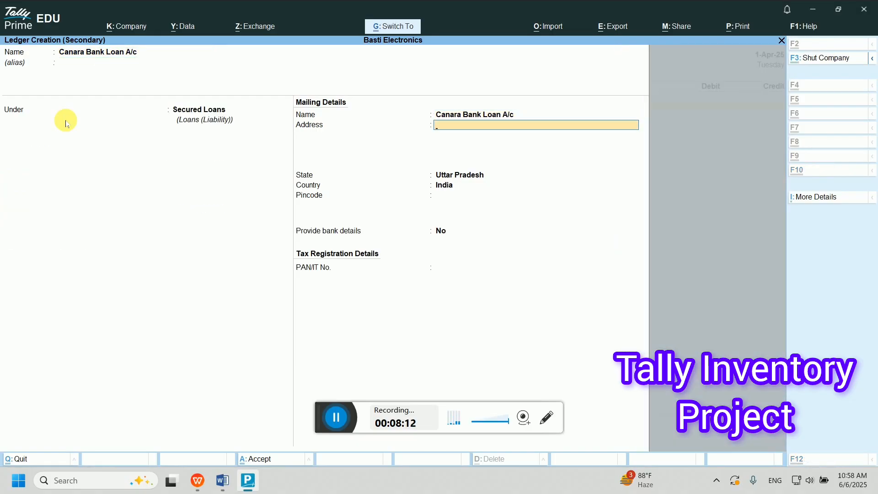
{"action": "key", "text": "Return"}
{"action": "key", "text": "Return"}
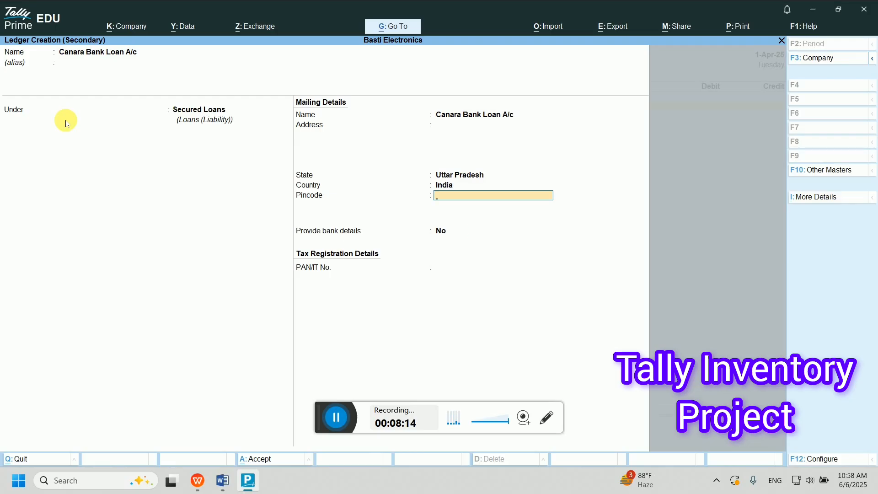
{"action": "key", "text": "Return"}
{"action": "key", "text": "Return"}
{"action": "key", "text": "Return"}
{"action": "key", "text": "Return"}
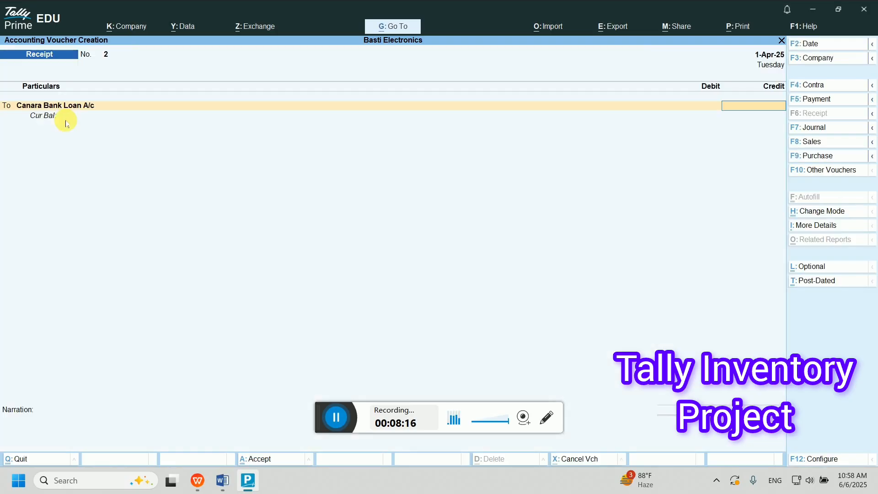
- Credit the loan ledger 15,000 against Cash and save receipt voucher 2
{"action": "type", "text": "15000"}
{"action": "key", "text": "Return"}
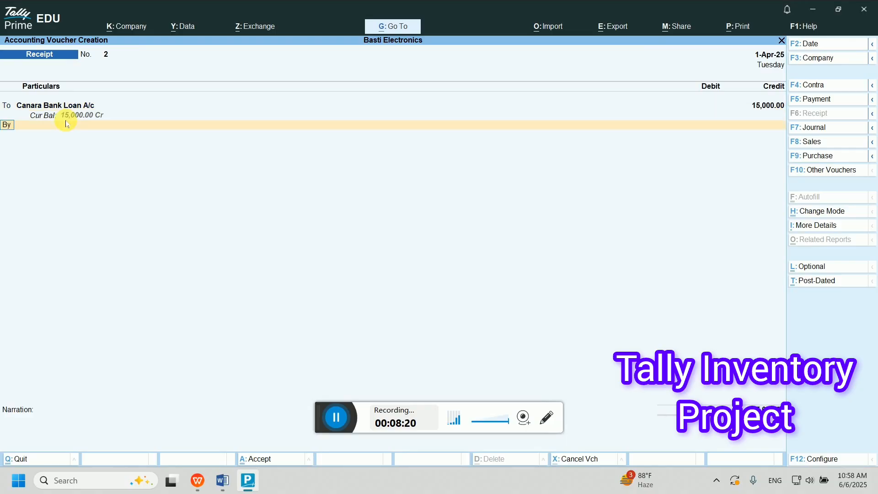
{"action": "type", "text": "Cas"}
{"action": "key", "text": "Return"}
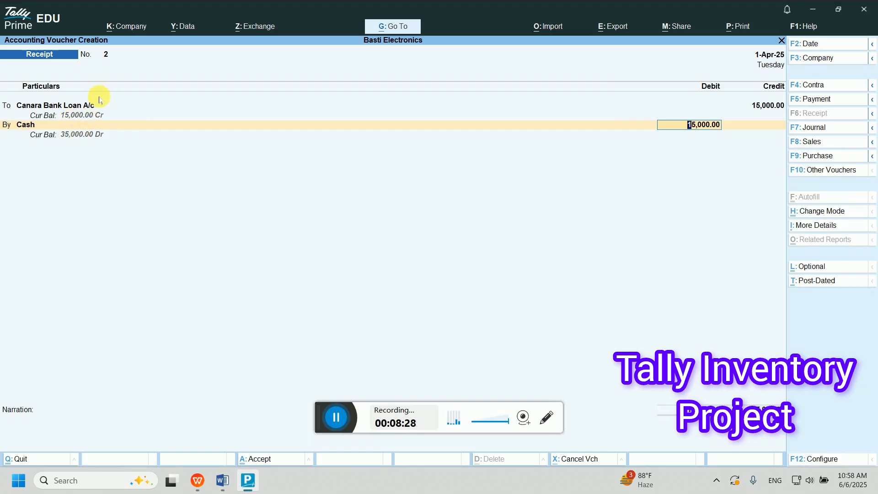
{"action": "key", "text": "Return"}
{"action": "key", "text": "Return"}
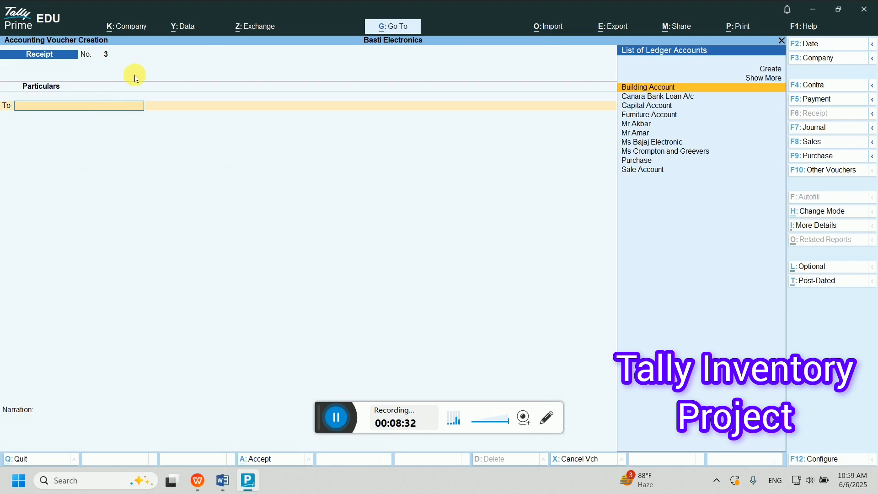
{"action": "left_click", "coordinate": [223, 480]}
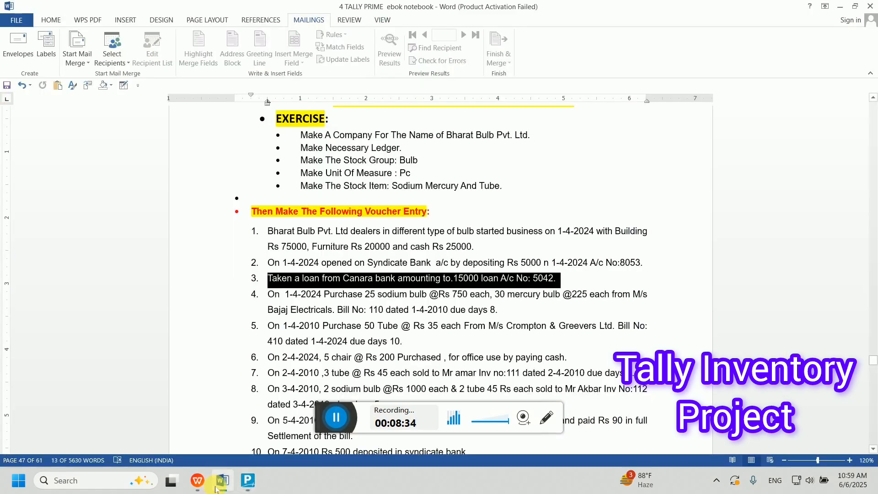
{"action": "double_click", "coordinate": [292, 296]}
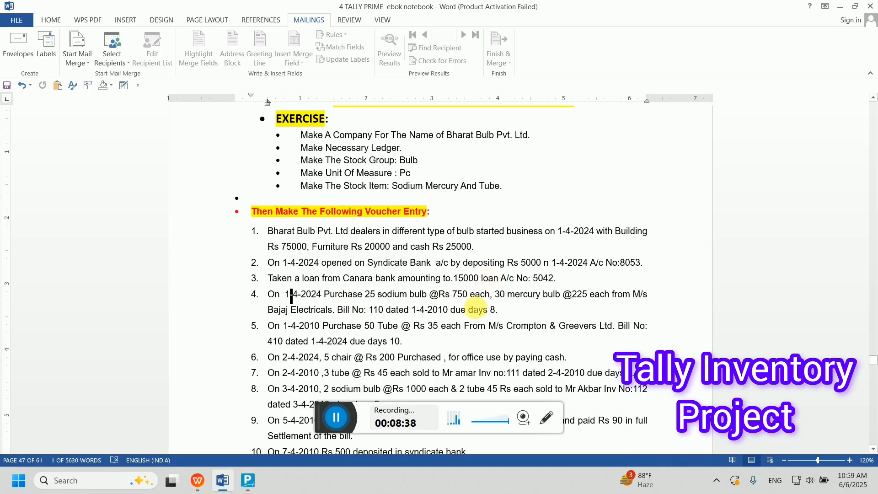
{"action": "triple_click", "coordinate": [499, 299]}
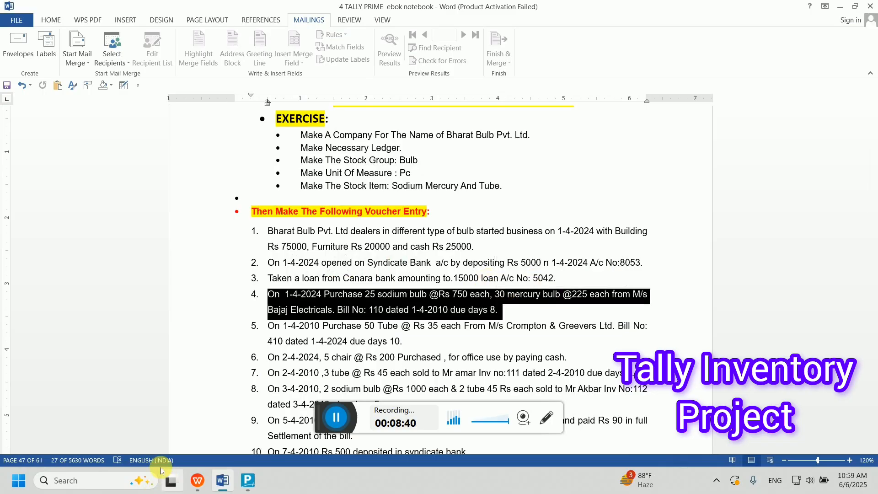
{"action": "left_click", "coordinate": [377, 311]}
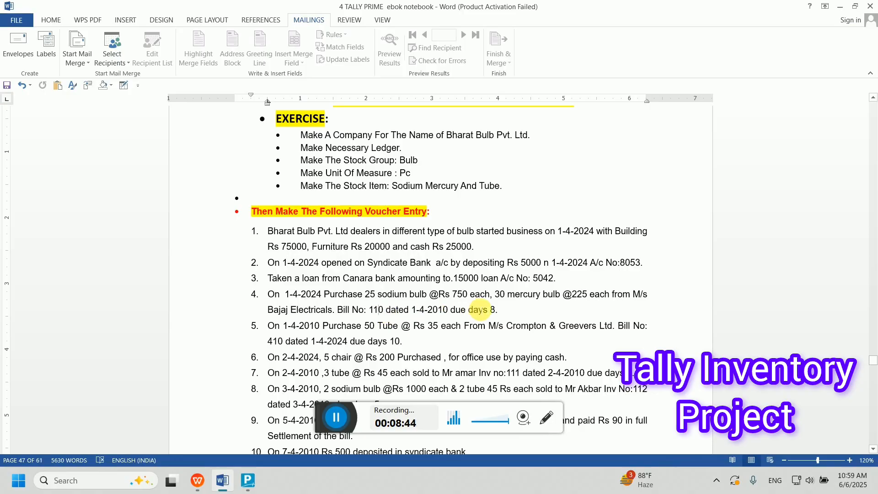
{"action": "triple_click", "coordinate": [478, 312]}
{"action": "double_click", "coordinate": [377, 311]}
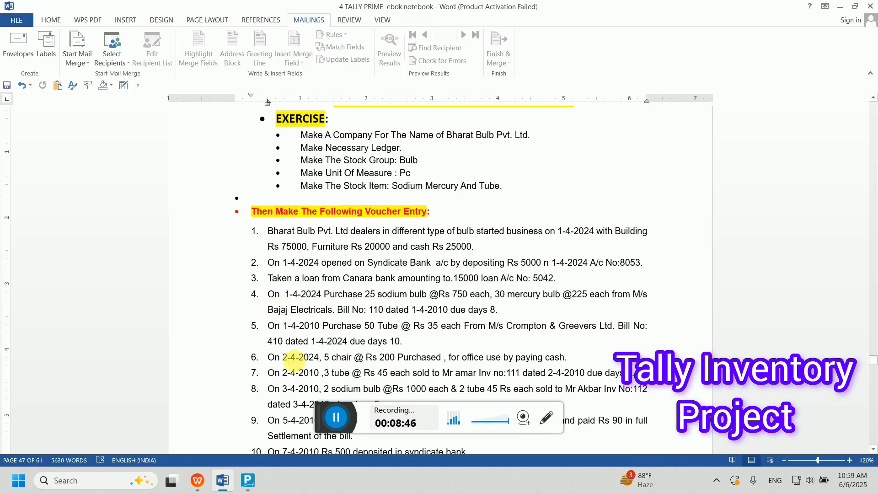
{"action": "left_click", "coordinate": [248, 480]}
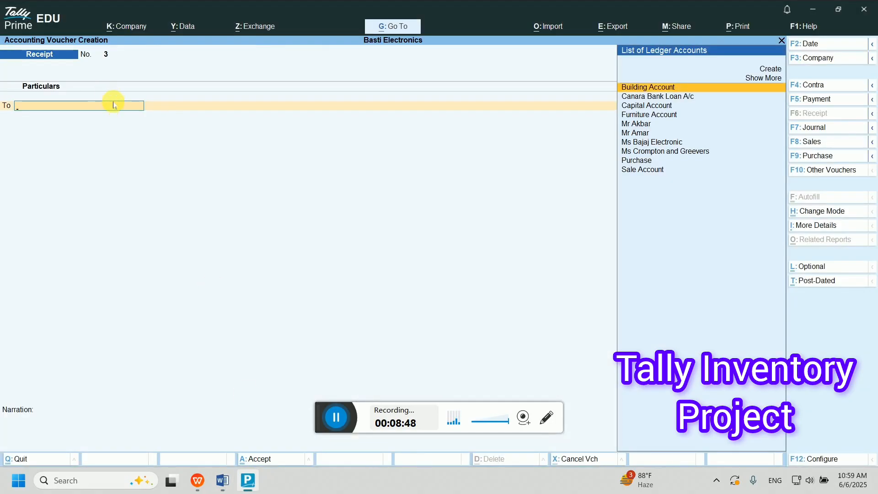
- Start a purchase voucher: invoice 110, dated 1-Apr-25, supplier Ms Bajaj Electronic, receipt note 110
{"action": "key", "text": "F9"}
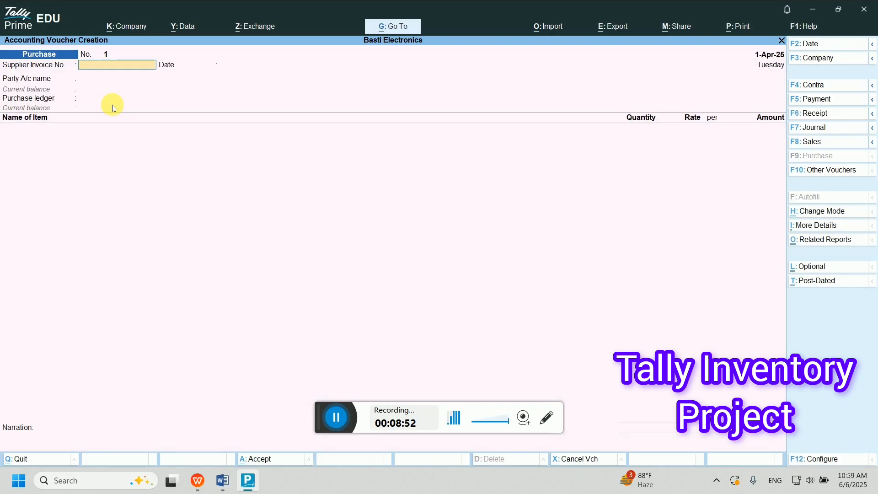
{"action": "type", "text": "110"}
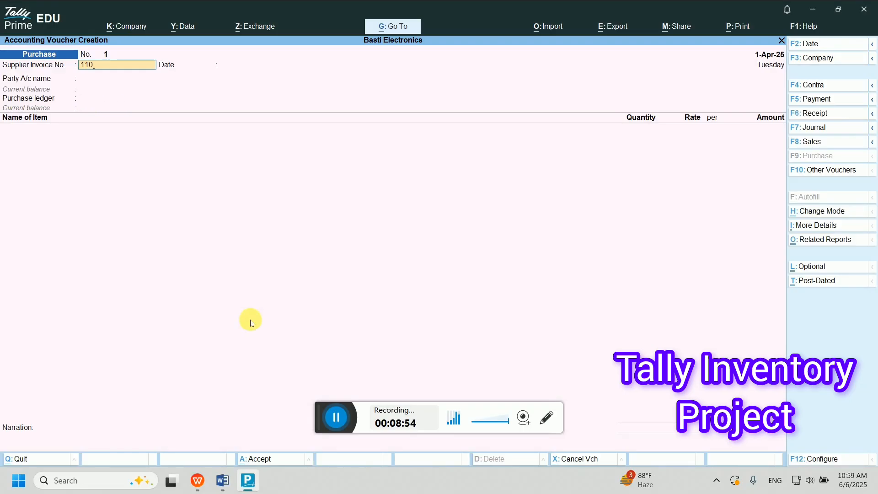
{"action": "left_click", "coordinate": [223, 481]}
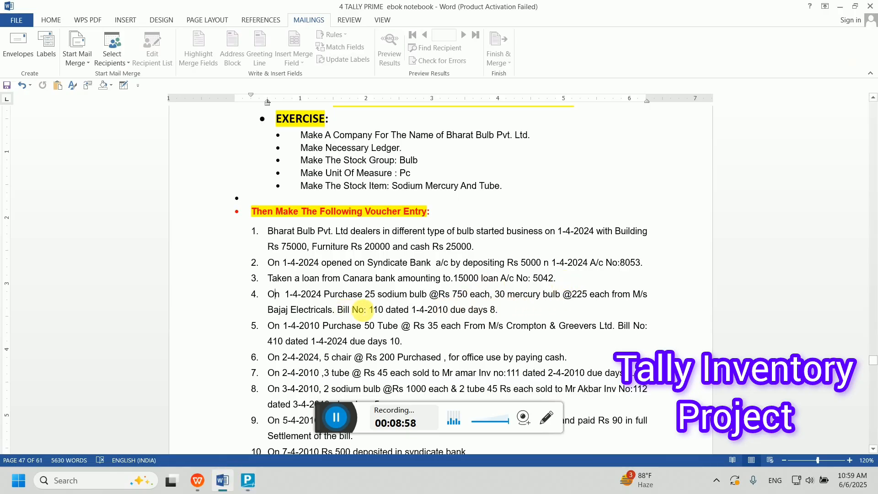
{"action": "left_click", "coordinate": [251, 483]}
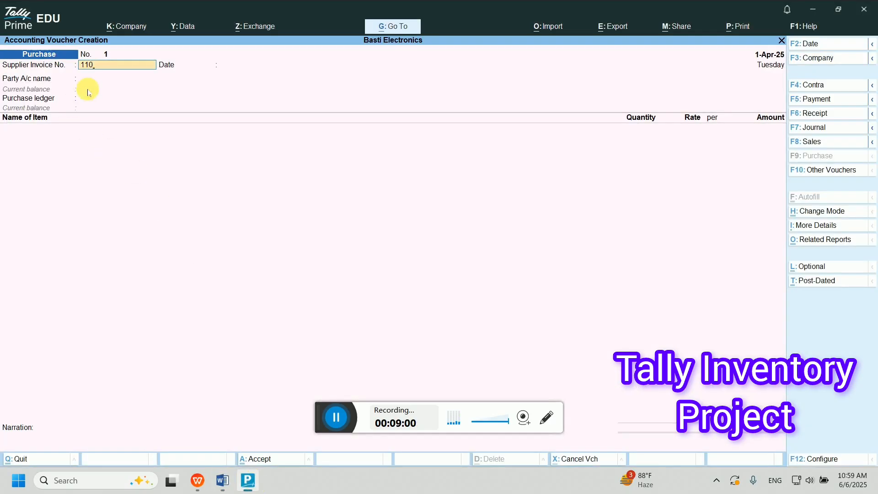
{"action": "key", "text": "Return"}
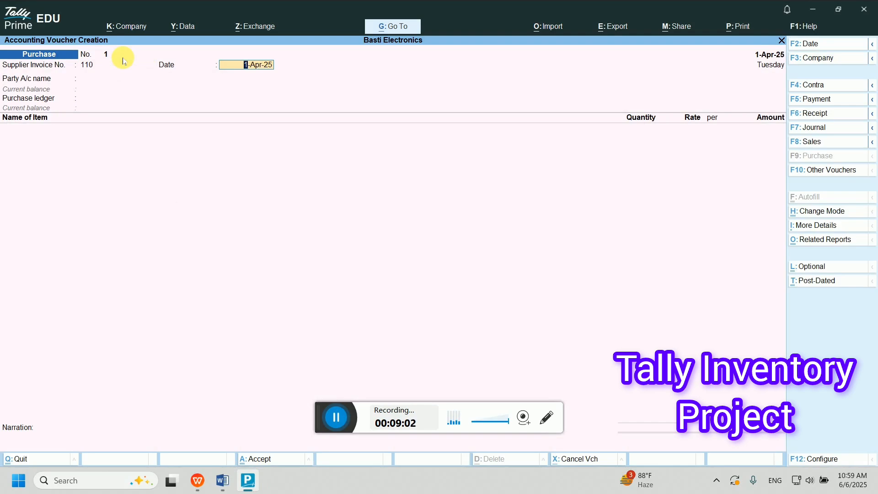
{"action": "key", "text": "Return"}
{"action": "type", "text": "Ms"}
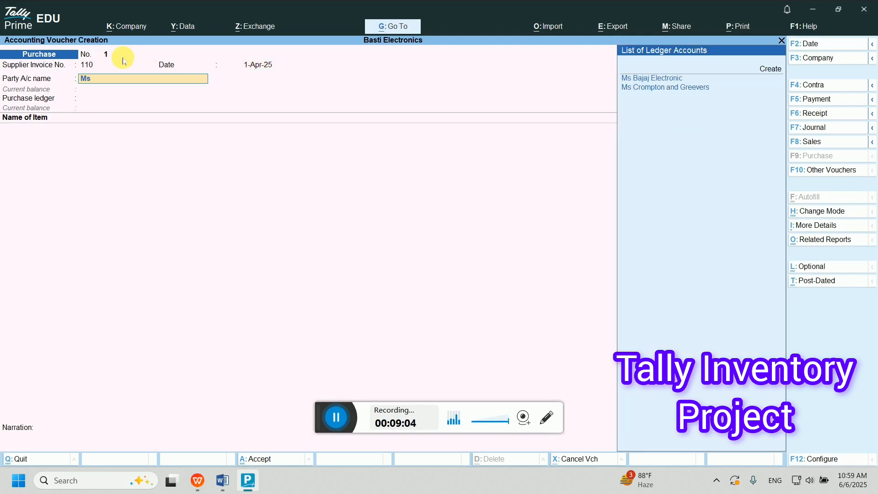
{"action": "key", "text": "Return"}
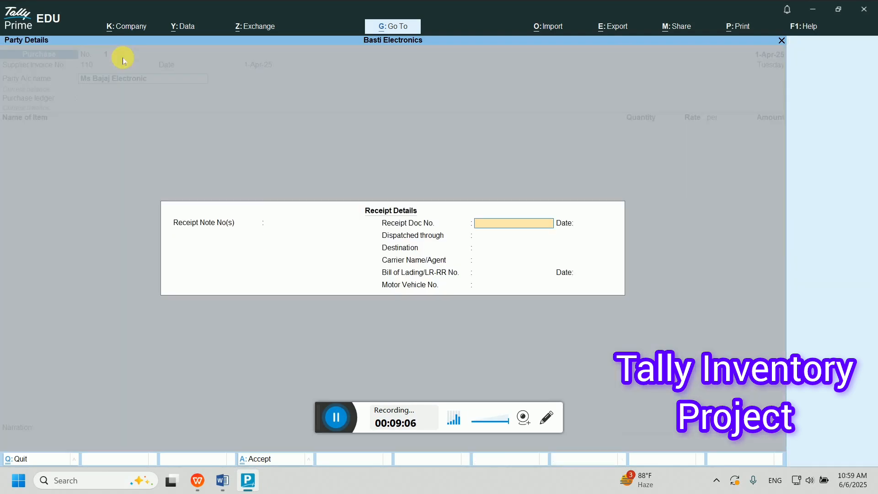
{"action": "key", "text": "BackSpace"}
{"action": "type", "text": "1"}
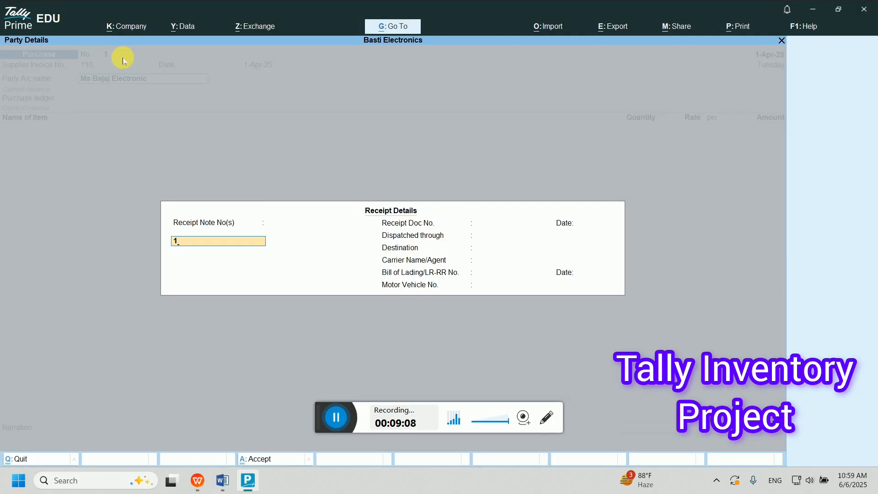
{"action": "type", "text": "10"}
{"action": "key", "text": "Return"}
{"action": "key", "text": "Return"}
{"action": "key", "text": "Return"}
{"action": "key", "text": "Return"}
{"action": "key", "text": "Return"}
{"action": "key", "text": "Return"}
{"action": "key", "text": "Return"}
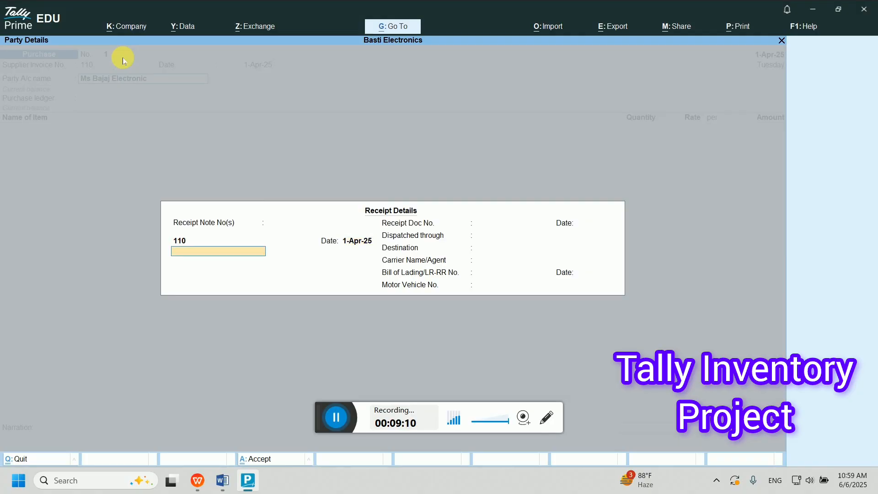
{"action": "key", "text": "Return"}
{"action": "key", "text": "Return"}
{"action": "key", "text": "Return"}
{"action": "key", "text": "Return"}
{"action": "key", "text": "Return"}
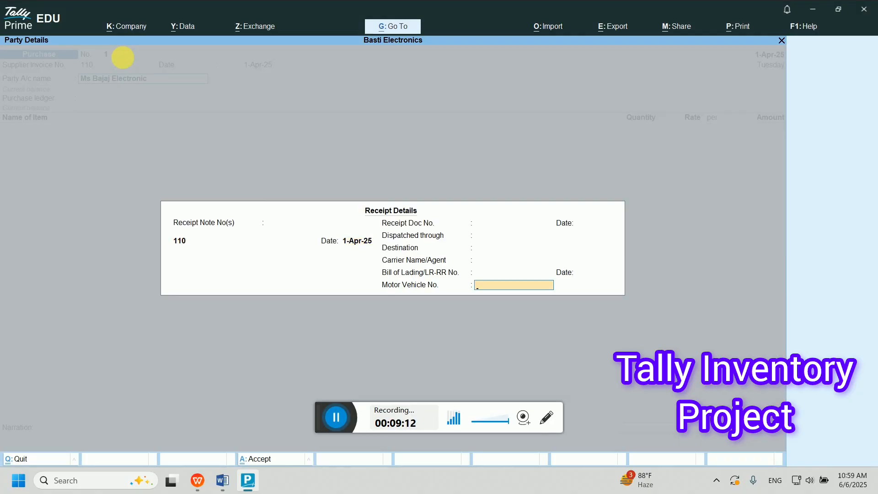
{"action": "key", "text": "Return"}
{"action": "key", "text": "Return"}
{"action": "key", "text": "Return"}
{"action": "key", "text": "Return"}
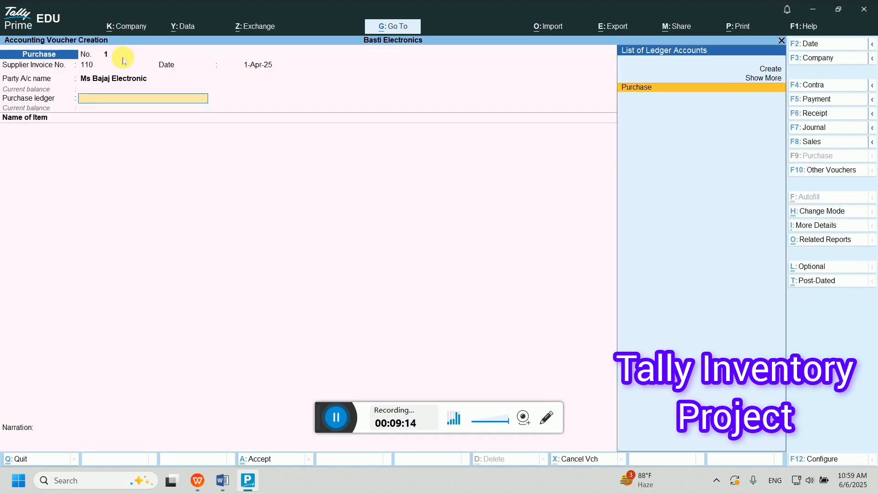
- On the Purchase ledger, add 25 pieces of Sodium at 750 each
{"action": "key", "text": "Return"}
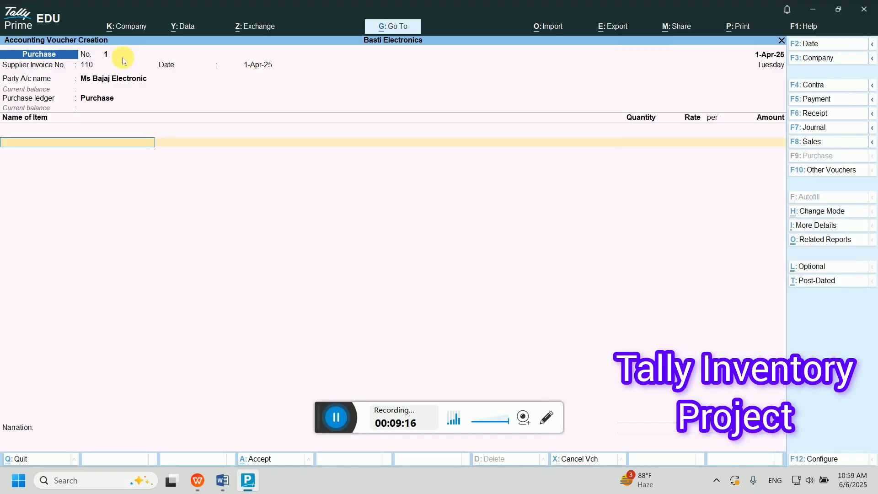
{"action": "type", "text": "So"}
{"action": "key", "text": "Return"}
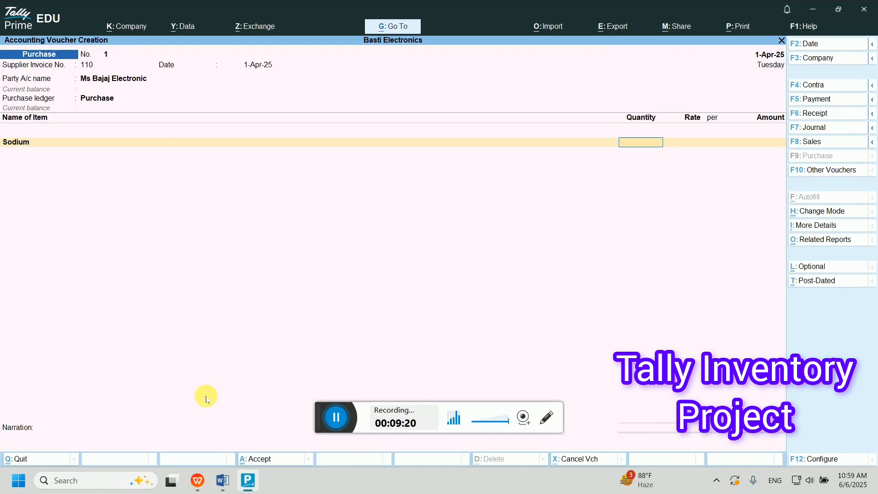
{"action": "mouse_move", "coordinate": [222, 481]}
{"action": "type", "text": "25"}
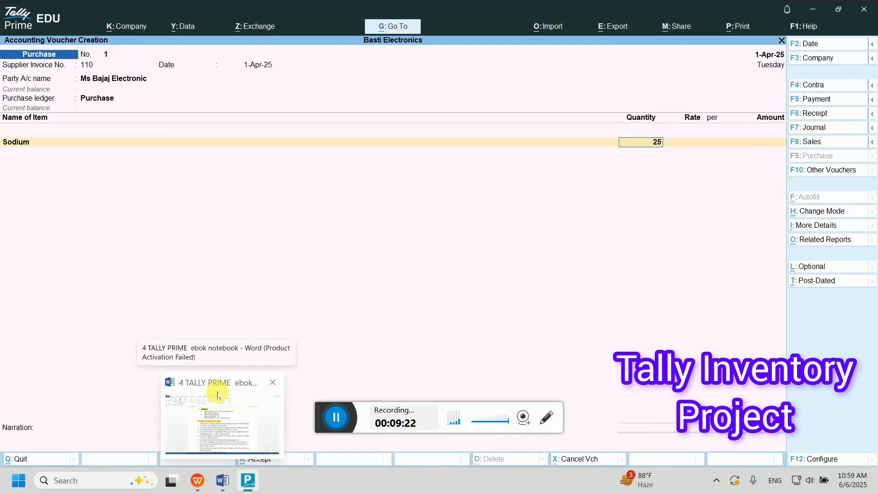
{"action": "key", "text": "Return"}
{"action": "type", "text": "750"}
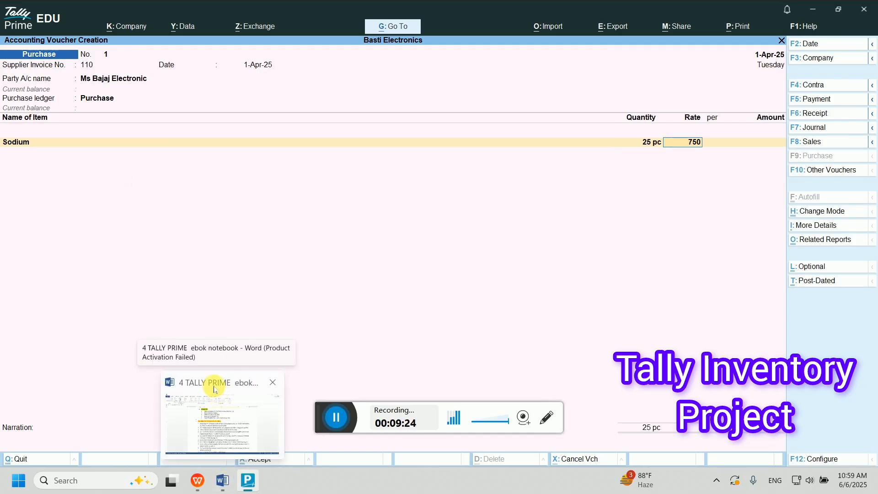
{"action": "key", "text": "Return"}
{"action": "key", "text": "Return"}
{"action": "key", "text": "Return"}
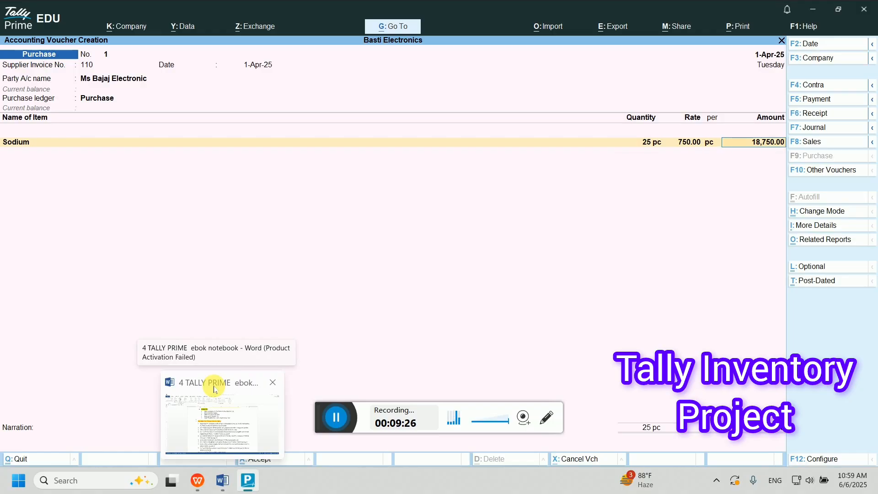
- Add 30 Mercury at 225, correcting the rate from 250, and record the bill as a new reference
{"action": "type", "text": "Mer"}
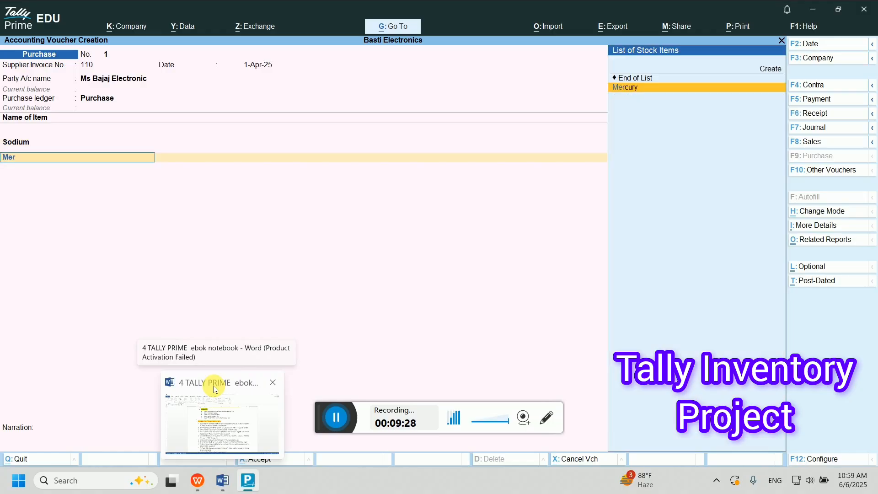
{"action": "key", "text": "Return"}
{"action": "type", "text": "30"}
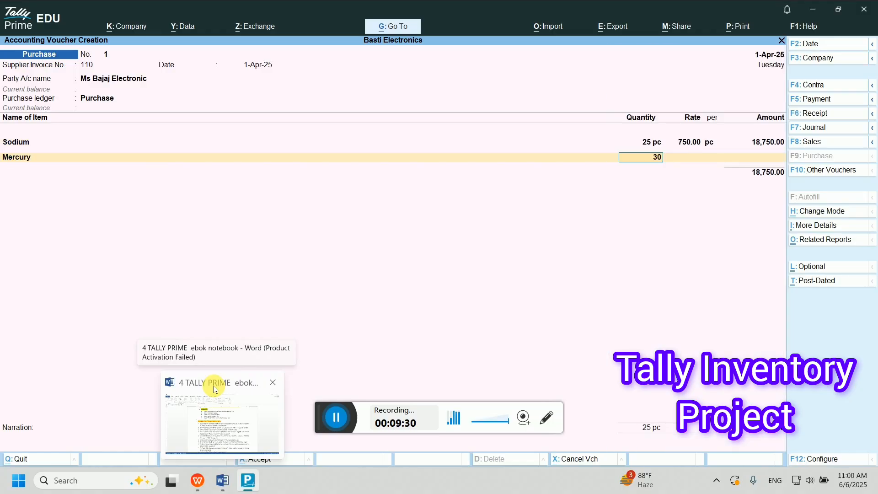
{"action": "key", "text": "Return"}
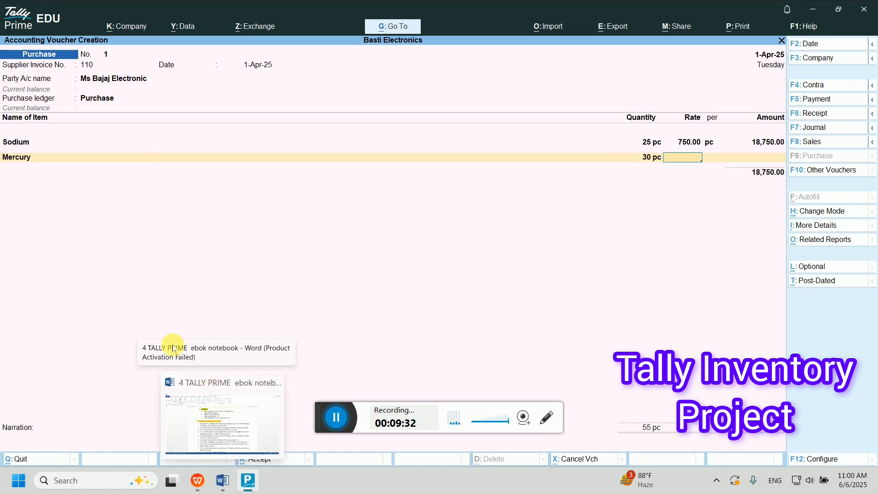
{"action": "type", "text": "250"}
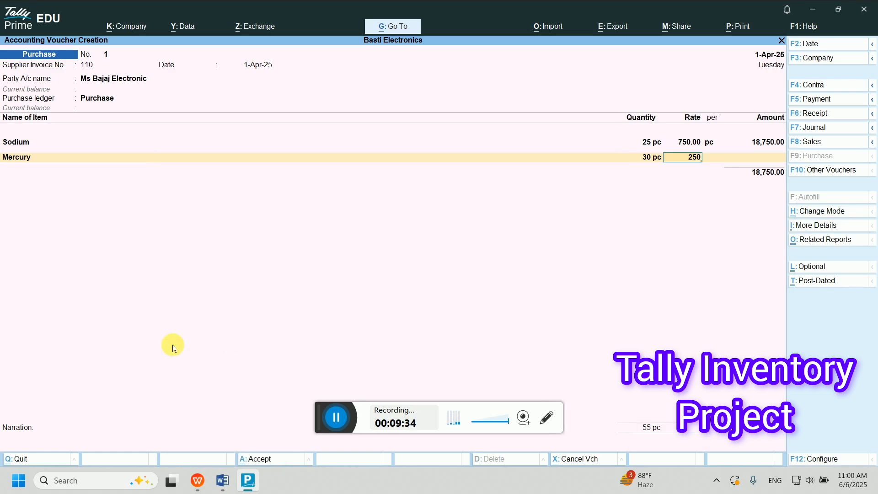
{"action": "key", "text": "Return"}
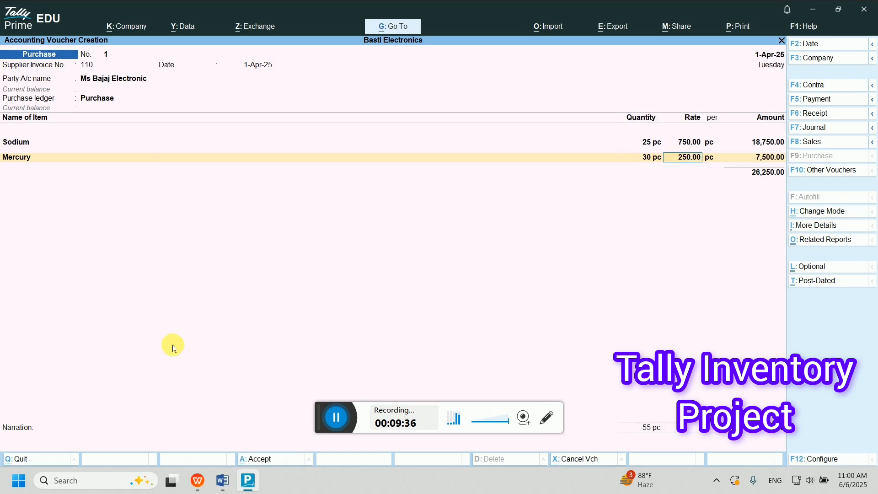
{"action": "type", "text": "225"}
{"action": "key", "text": "Return"}
{"action": "key", "text": "Return"}
{"action": "key", "text": "Return"}
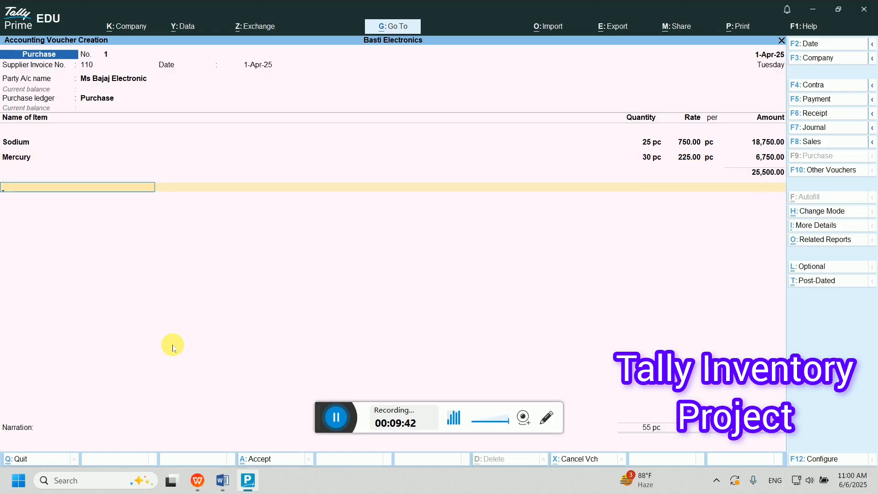
{"action": "key", "text": "Return"}
{"action": "key", "text": "Return"}
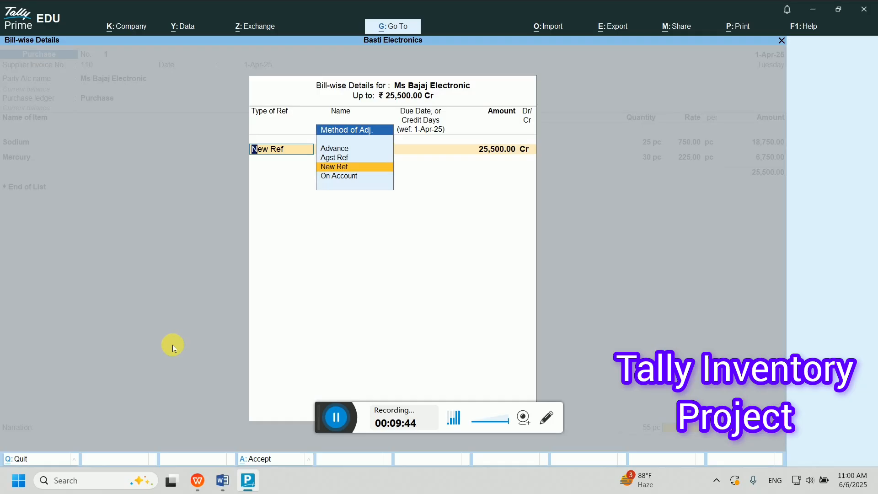
{"action": "key", "text": "Return"}
{"action": "key", "text": "Return"}
{"action": "key", "text": "Return"}
{"action": "key", "text": "Return"}
{"action": "key", "text": "Return"}
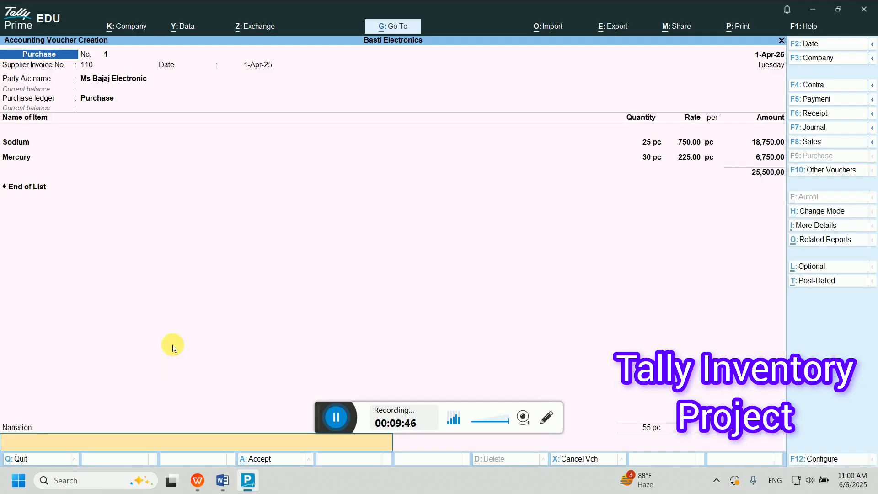
{"action": "key", "text": "Return"}
{"action": "key", "text": "Return"}
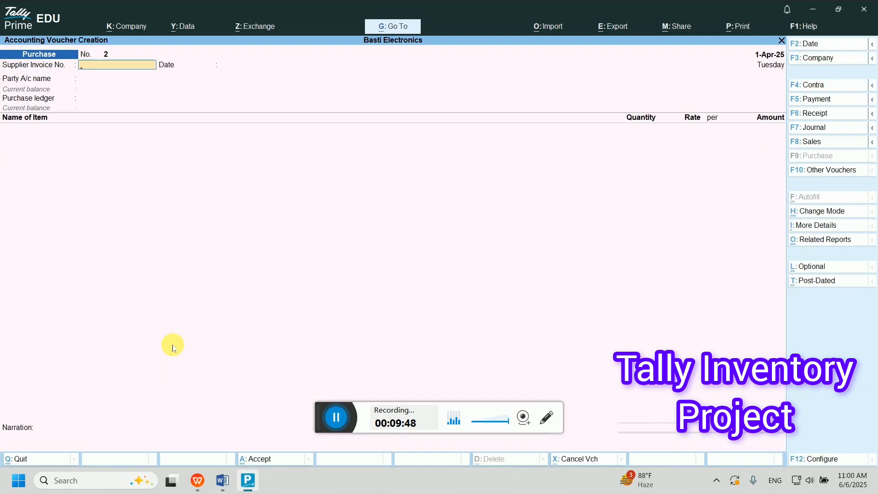
{"action": "key", "text": "Page_Up"}
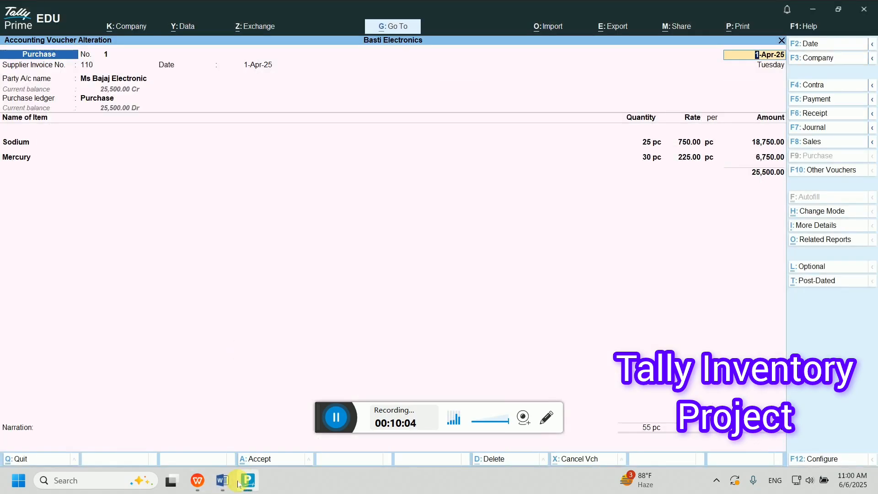
{"action": "left_click", "coordinate": [222, 484]}
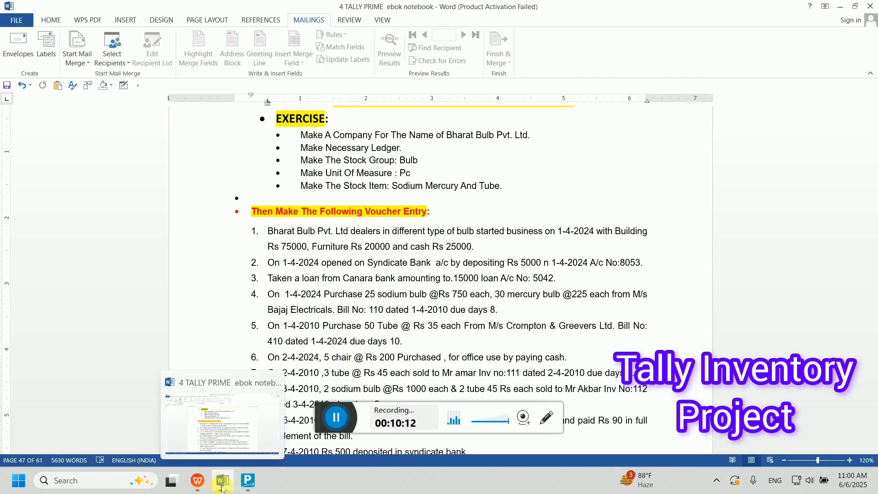
{"action": "left_click", "coordinate": [246, 480]}
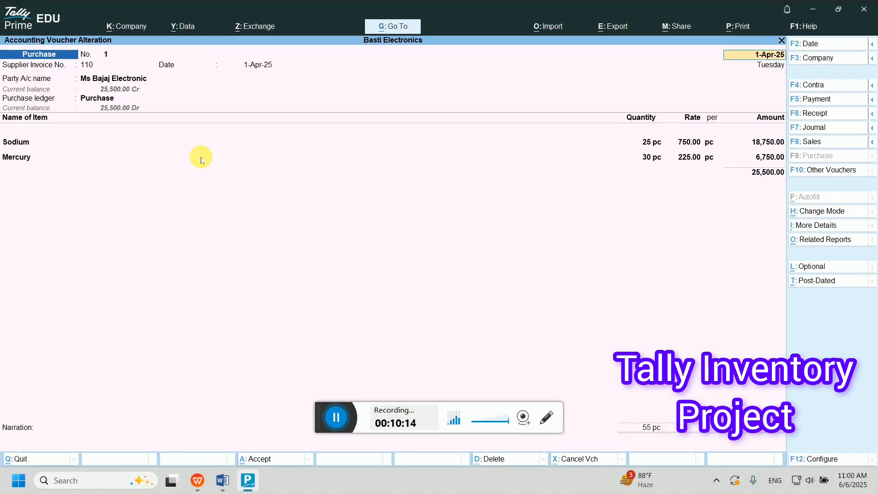
{"action": "key", "text": "Page_Down"}
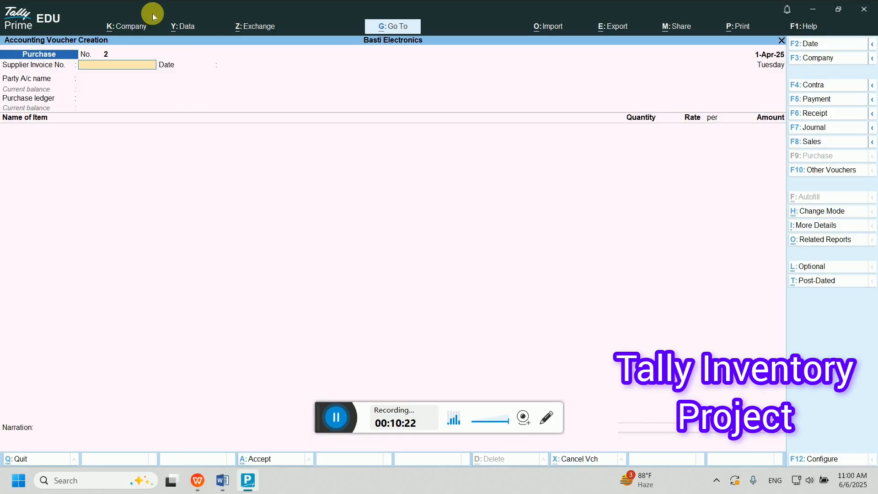
{"action": "left_click", "coordinate": [222, 481]}
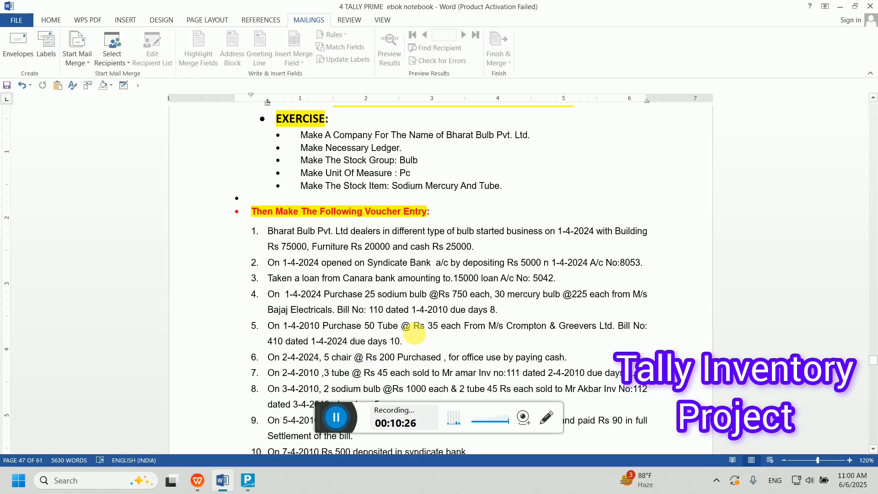
{"action": "left_click", "coordinate": [280, 327]}
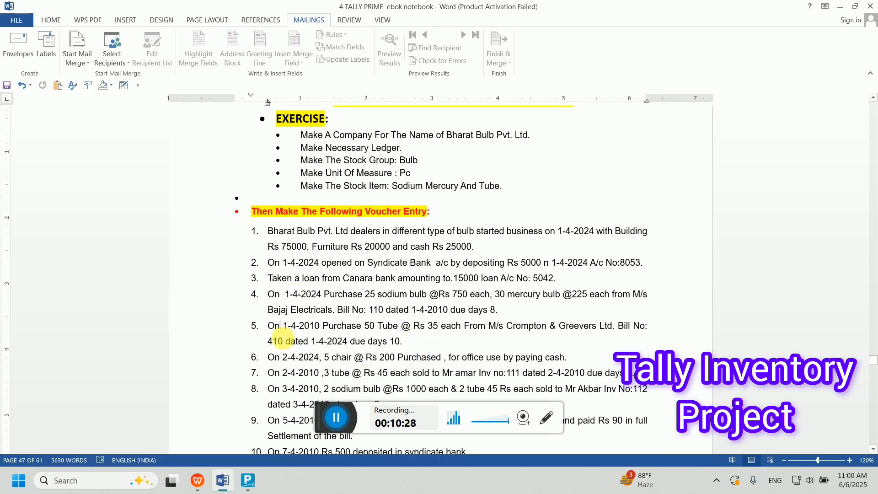
{"action": "left_click", "coordinate": [248, 481]}
- Enter supplier invoice 410 dated 1-Apr-25 and pick Ms Crompton and Greevers after checking Word
{"action": "type", "text": "410"}
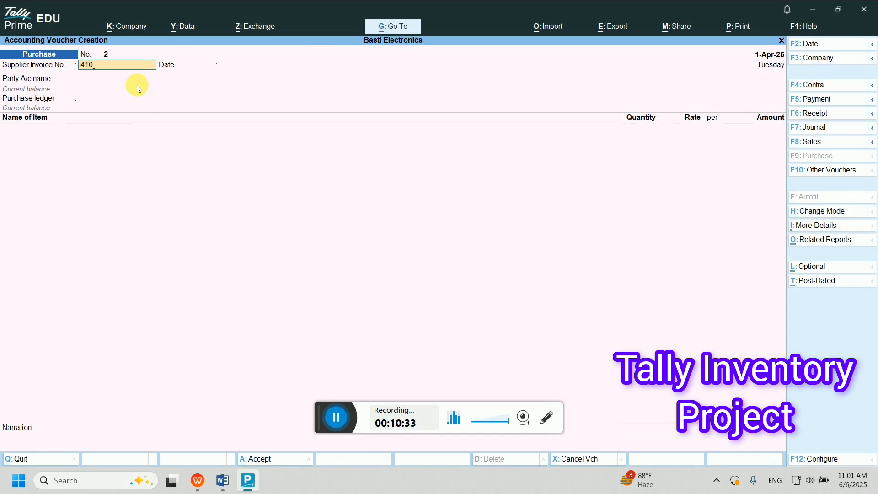
{"action": "key", "text": "Return"}
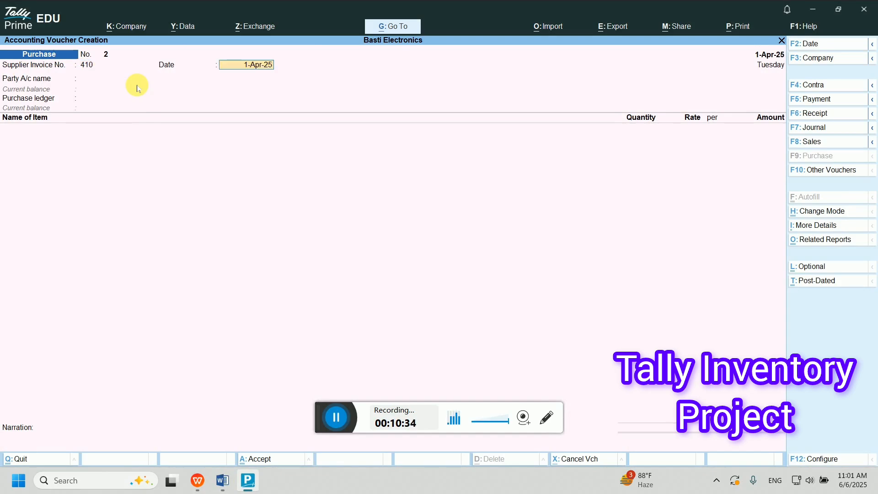
{"action": "key", "text": "Return"}
{"action": "key", "text": "Down"}
{"action": "key", "text": "Down"}
{"action": "key", "text": "Down"}
{"action": "key", "text": "Down"}
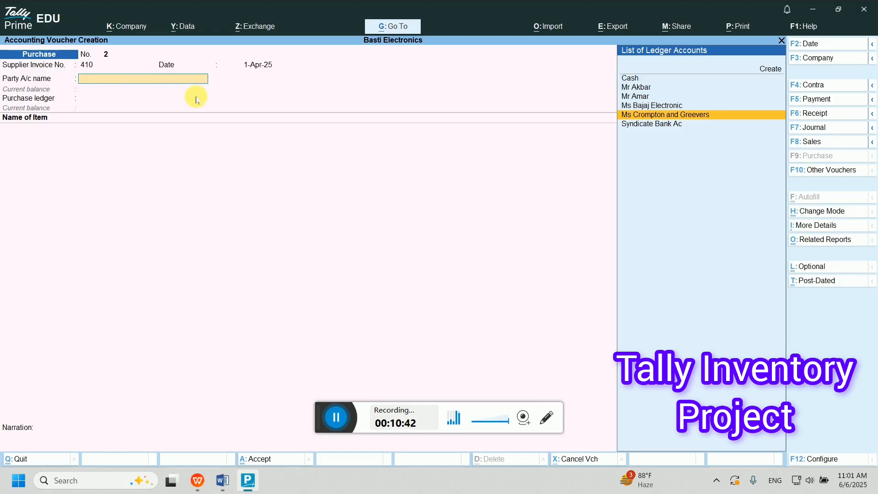
{"action": "left_click", "coordinate": [222, 481]}
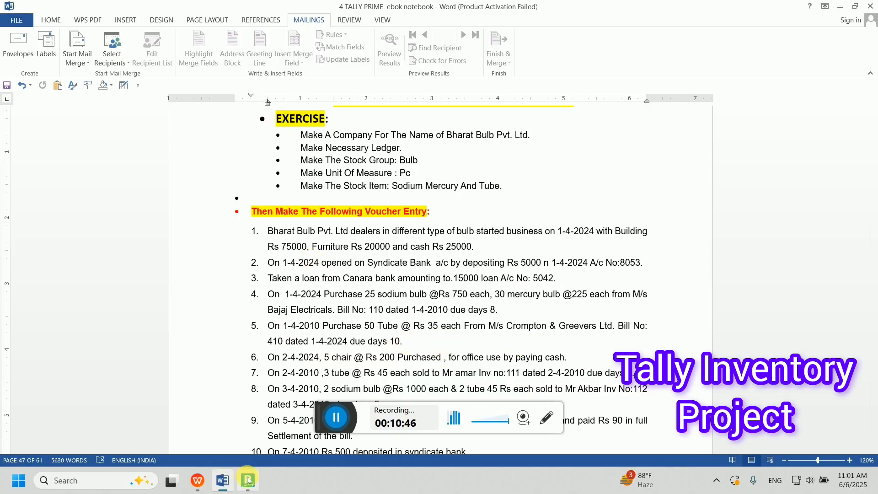
{"action": "mouse_move", "coordinate": [249, 481]}
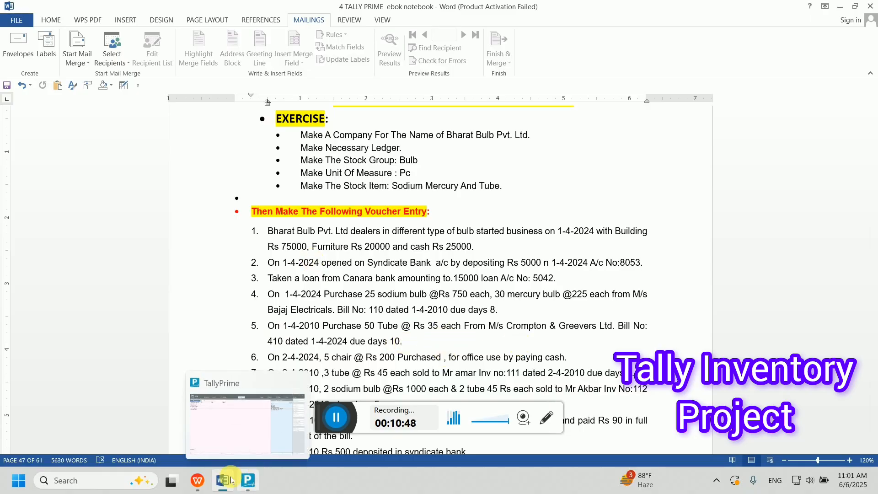
{"action": "scroll", "coordinate": [274, 302], "scroll_direction": "up", "scroll_amount": 2}
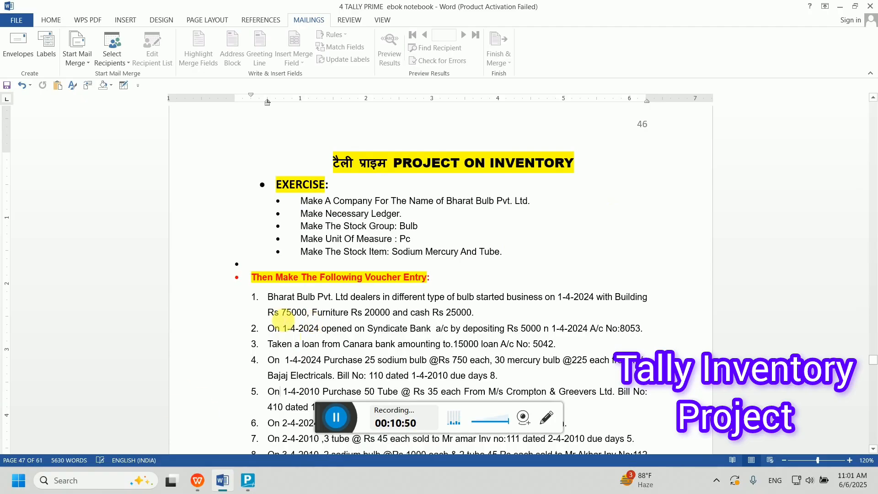
{"action": "scroll", "coordinate": [284, 348], "scroll_direction": "down", "scroll_amount": 3}
{"action": "left_click", "coordinate": [249, 480]}
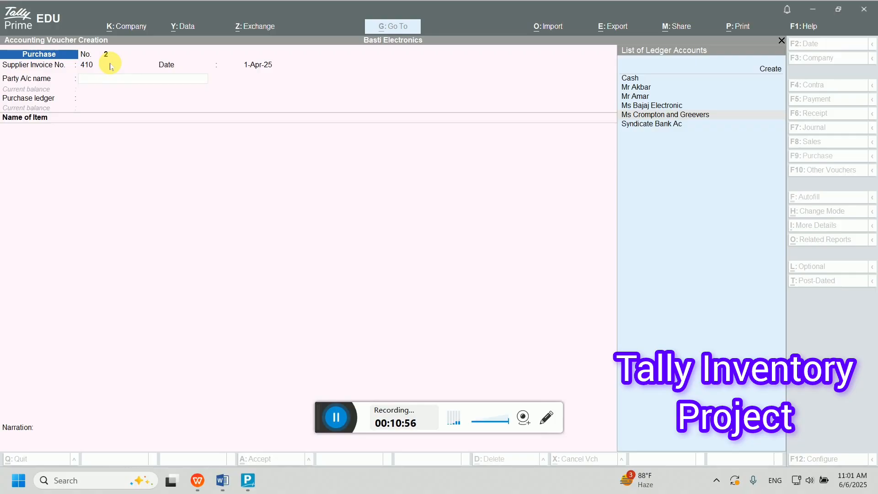
{"action": "left_click", "coordinate": [641, 116]}
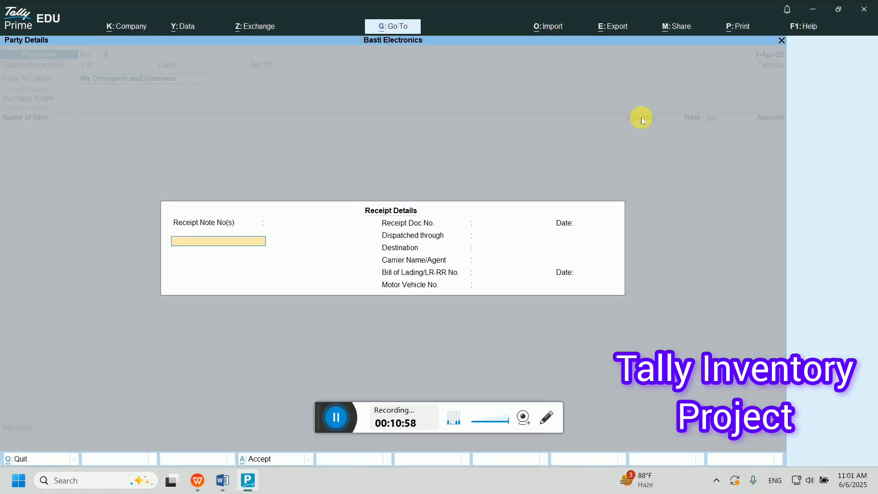
- Enter receipt note 410 and accept the party details with Uttar Pradesh
{"action": "type", "text": "4"}
{"action": "key", "text": "Return"}
{"action": "key", "text": "Return"}
{"action": "key", "text": "Return"}
{"action": "key", "text": "Return"}
{"action": "key", "text": "Return"}
{"action": "key", "text": "Return"}
{"action": "key", "text": "Return"}
{"action": "key", "text": "Return"}
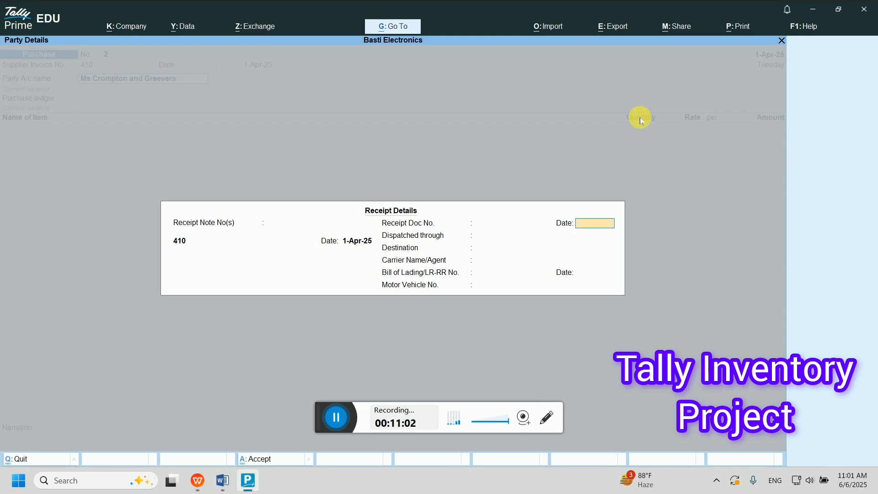
{"action": "key", "text": "Return"}
{"action": "key", "text": "Return"}
{"action": "key", "text": "Return"}
{"action": "key", "text": "Return"}
{"action": "key", "text": "Return"}
{"action": "key", "text": "Return"}
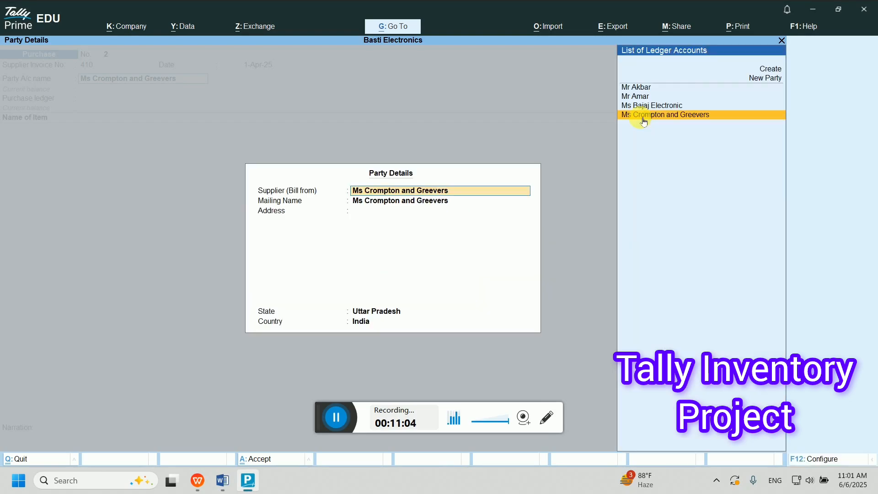
{"action": "key", "text": "Return"}
{"action": "key", "text": "Return"}
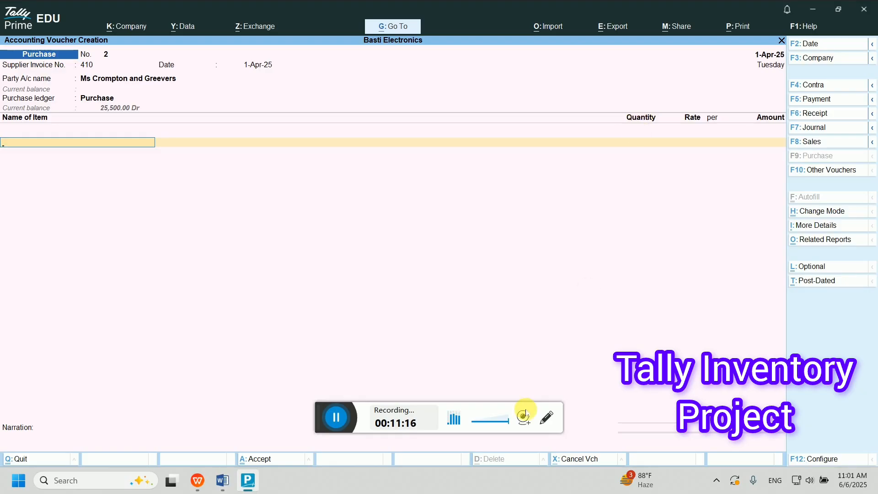
- Reread exercise item 5 in Word, the purchase of 50 tubes
{"action": "left_click", "coordinate": [224, 481]}
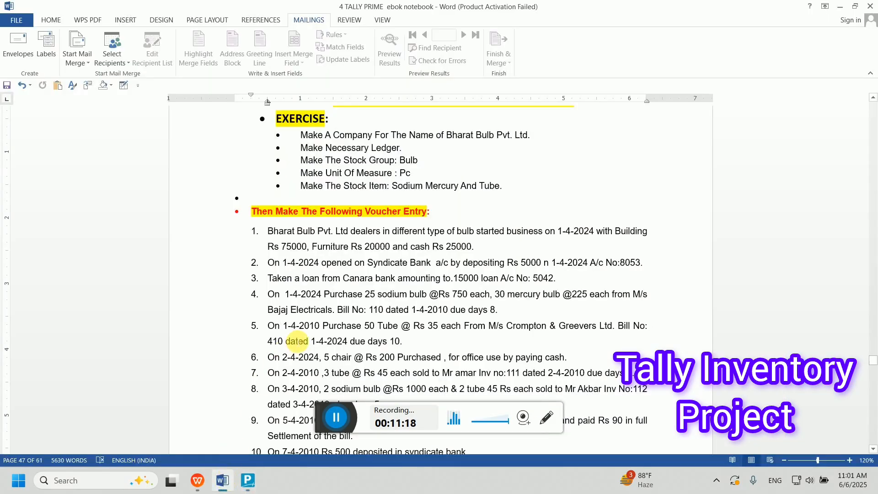
{"action": "left_click", "coordinate": [403, 341]}
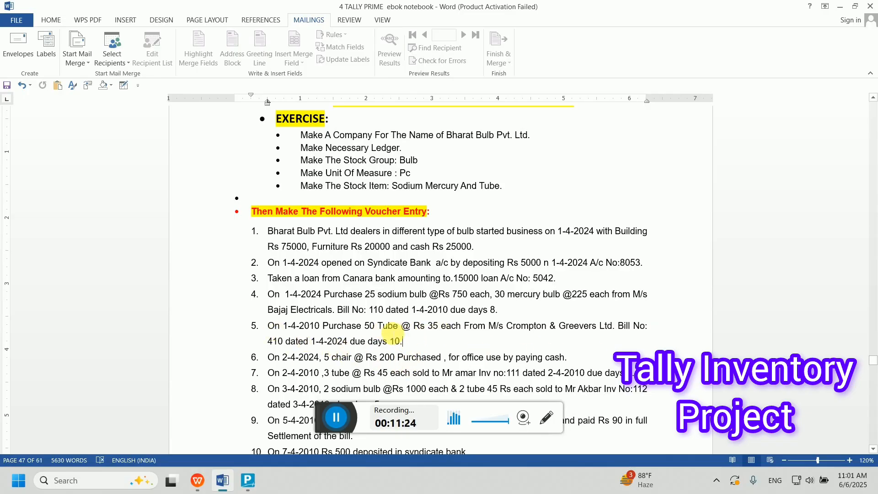
{"action": "left_click", "coordinate": [381, 326]}
{"action": "double_click", "coordinate": [381, 327]}
{"action": "left_click_drag", "start_coordinate": [431, 325], "coordinate": [429, 315]}
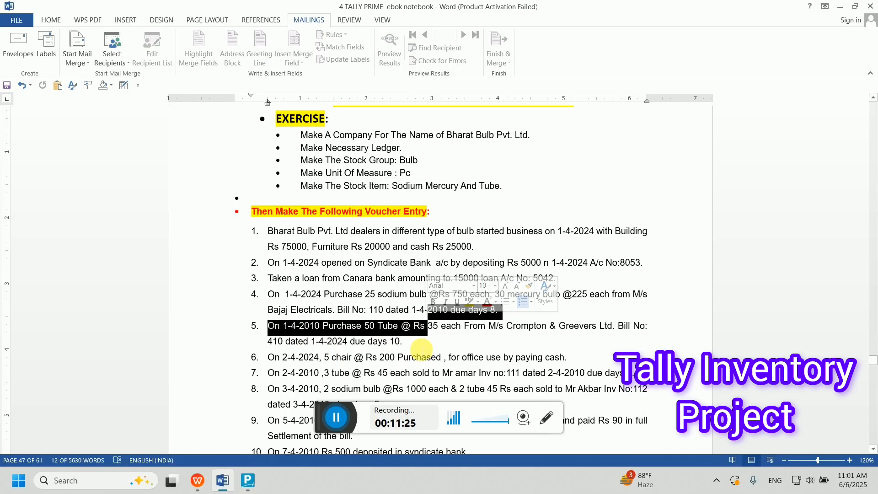
{"action": "double_click", "coordinate": [361, 323]}
{"action": "left_click", "coordinate": [247, 481]}
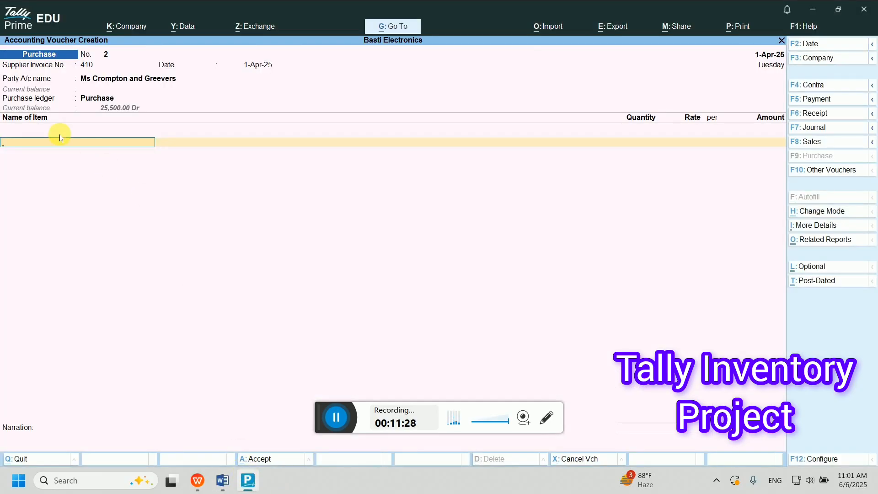
- Add 50 Tube at 35.00 (1,750.00) and record the bill as a new reference
{"action": "type", "text": "Tu"}
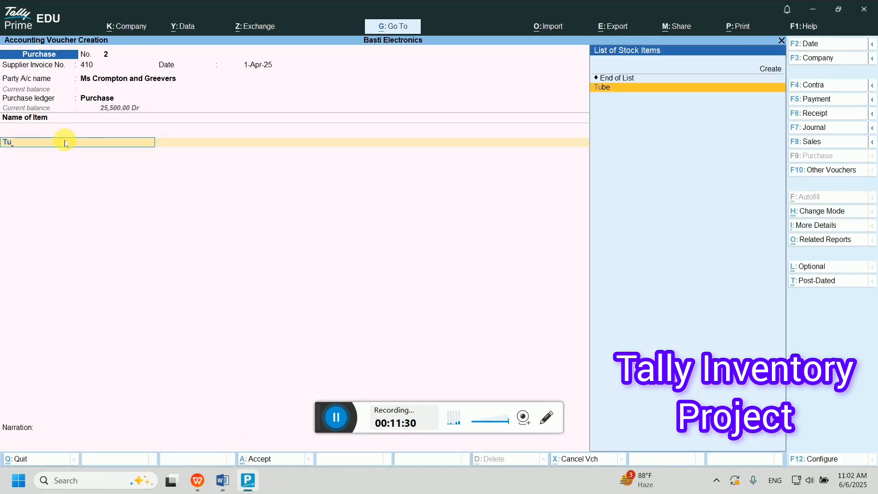
{"action": "type", "text": "be"}
{"action": "key", "text": "Return"}
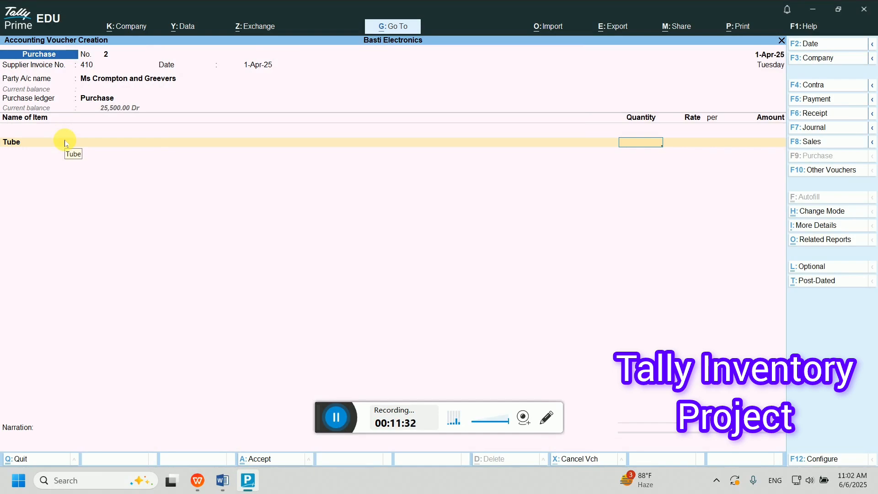
{"action": "type", "text": "50"}
{"action": "key", "text": "Return"}
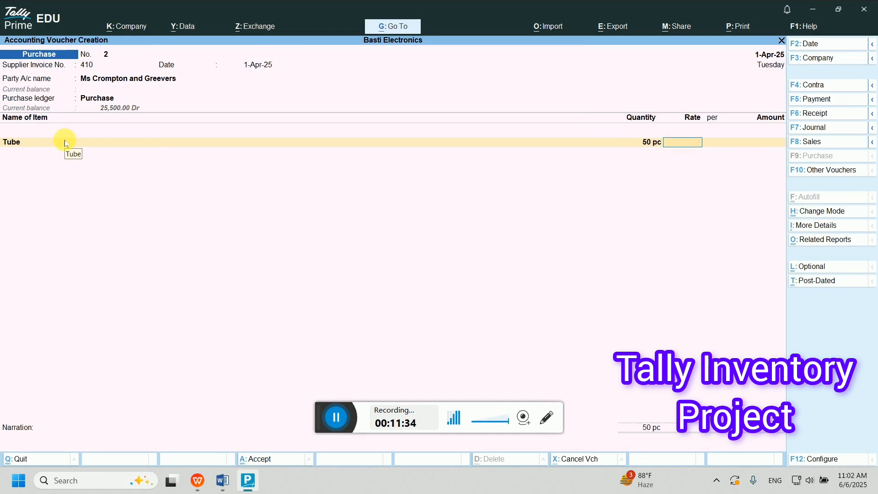
{"action": "type", "text": "35"}
{"action": "key", "text": "Return"}
{"action": "key", "text": "Return"}
{"action": "key", "text": "Return"}
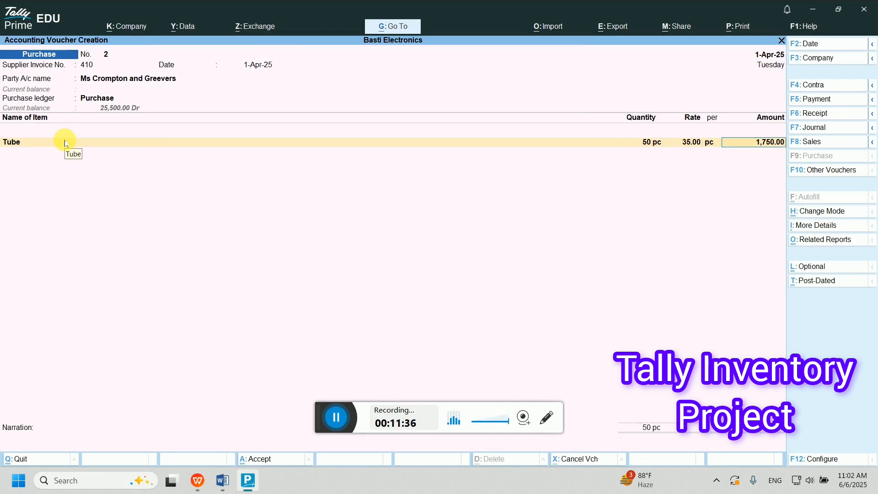
{"action": "key", "text": "Return"}
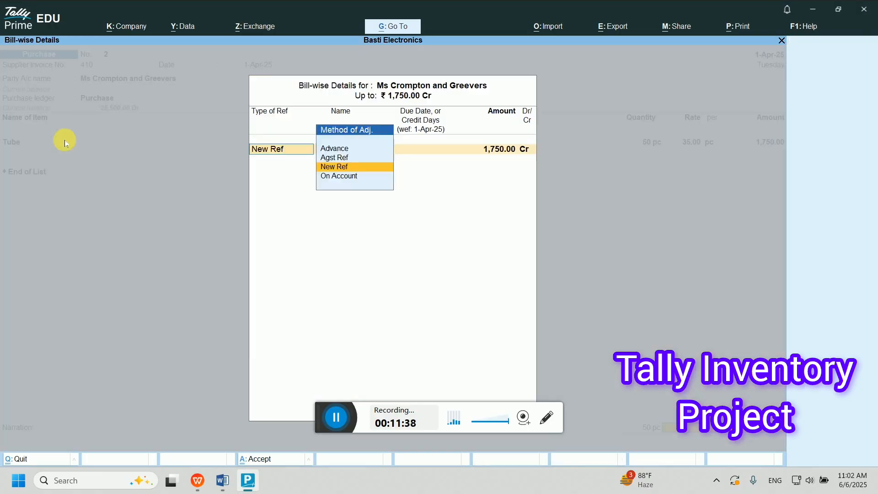
{"action": "key", "text": "Return"}
{"action": "key", "text": "Return"}
{"action": "key", "text": "Return"}
{"action": "key", "text": "Return"}
{"action": "key", "text": "Return"}
{"action": "key", "text": "Return"}
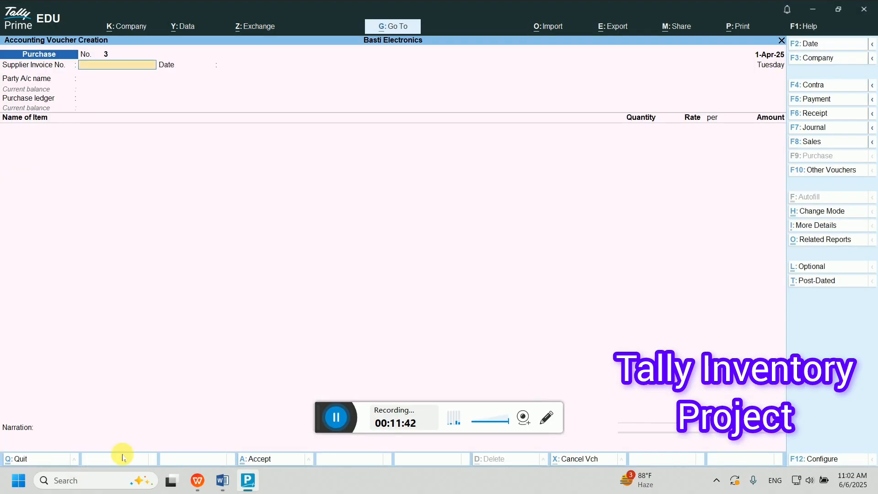
- Read exercise item 6 in Word about buying chairs
{"action": "left_click", "coordinate": [223, 481]}
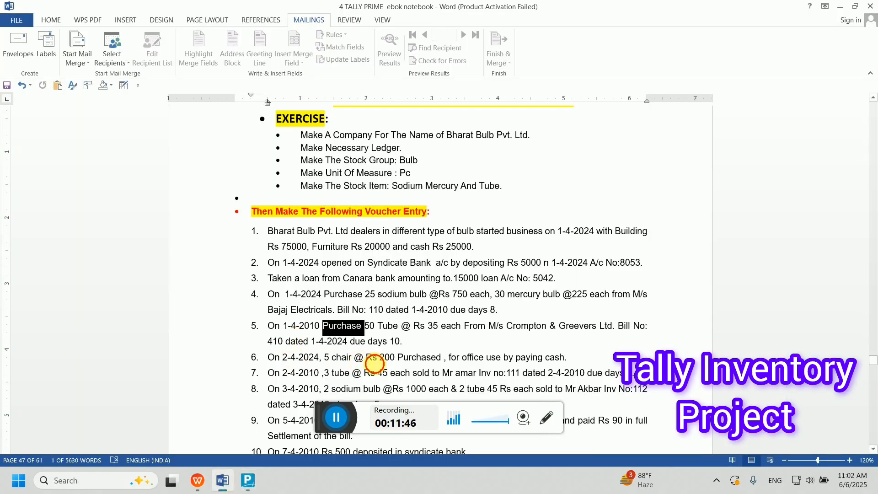
{"action": "triple_click", "coordinate": [362, 358]}
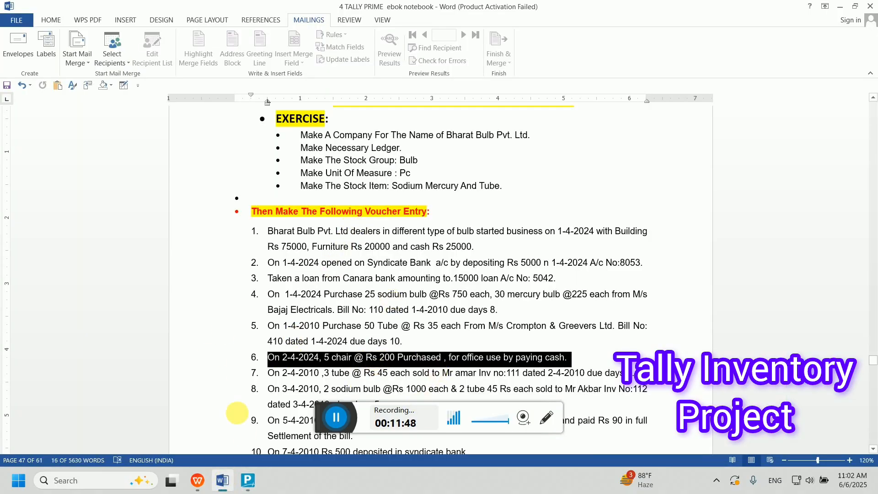
{"action": "left_click", "coordinate": [247, 480]}
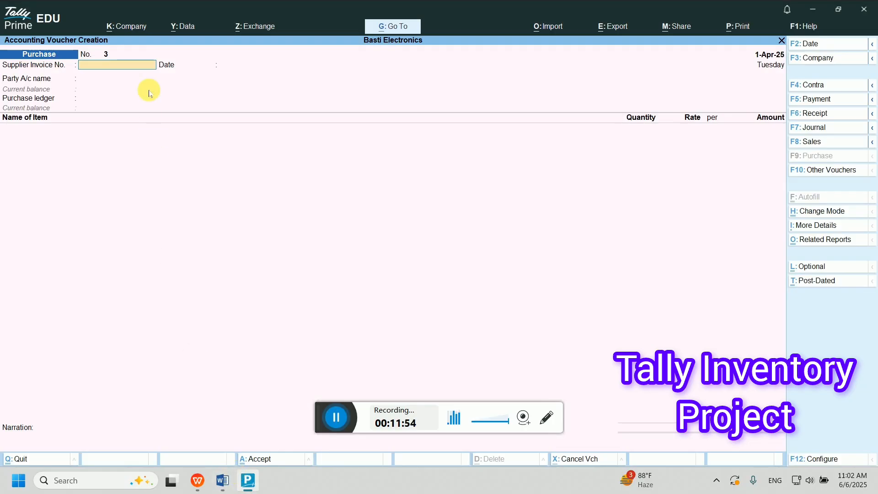
- In a Payment voucher, debit Furniture Account 1,000.00 and credit Cash
{"action": "key", "text": "F5"}
{"action": "type", "text": "Fur"}
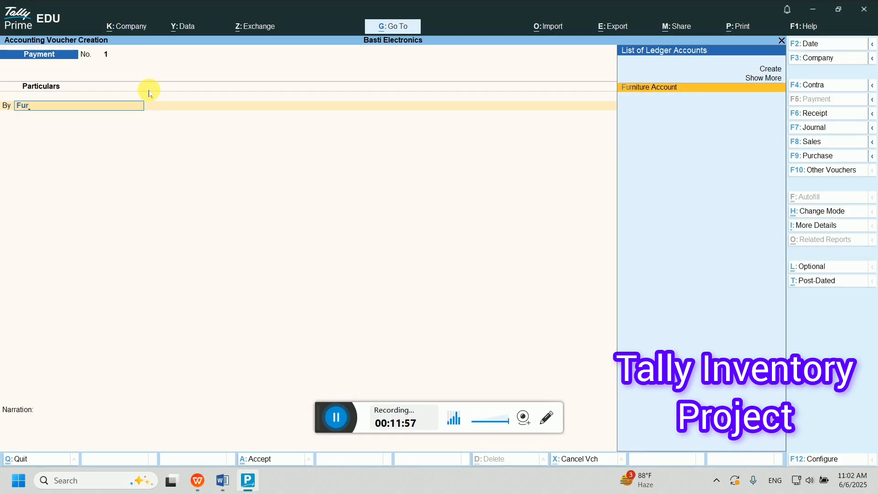
{"action": "key", "text": "Return"}
{"action": "type", "text": "1"}
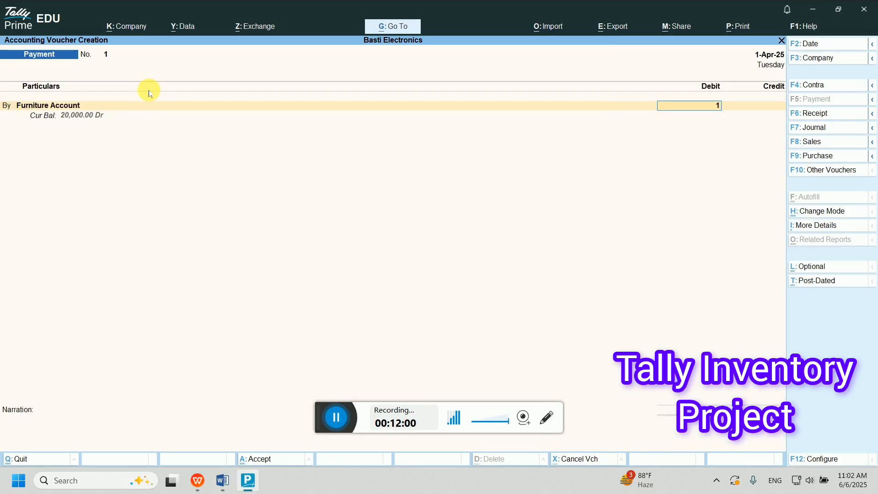
{"action": "type", "text": "000"}
{"action": "key", "text": "Return"}
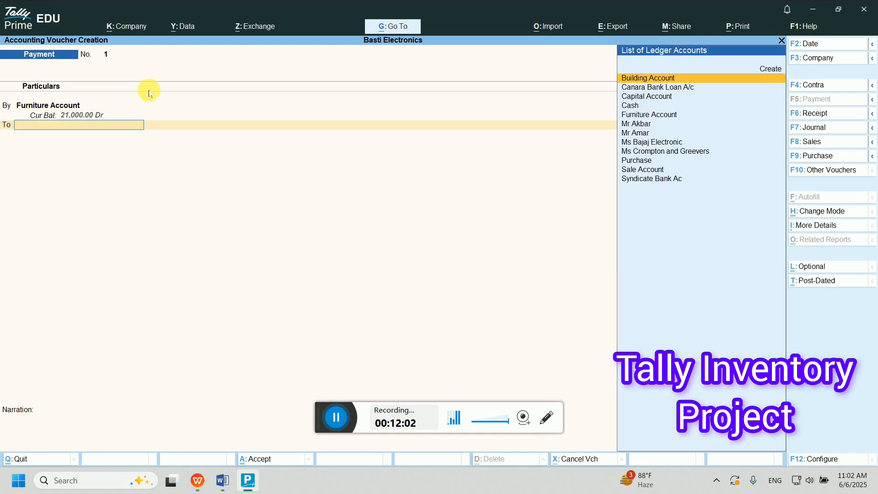
{"action": "type", "text": "Cash"}
{"action": "key", "text": "Return"}
{"action": "key", "text": "Return"}
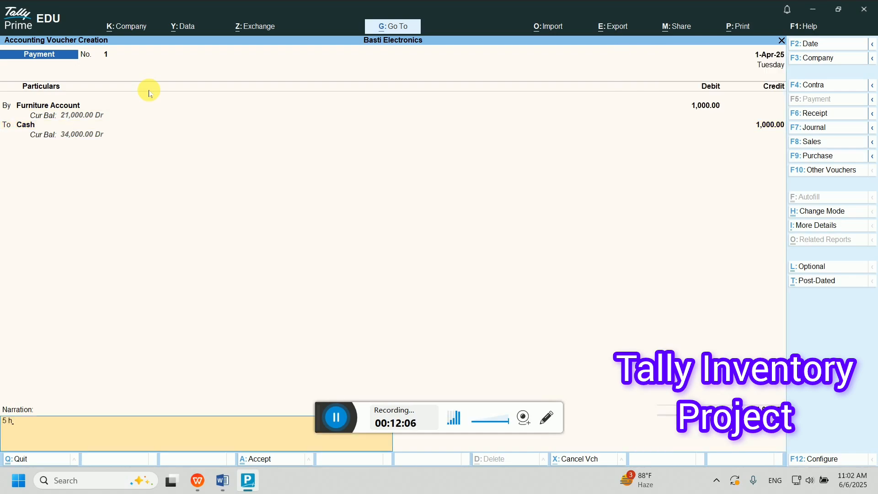
{"action": "key", "text": "BackSpace"}
{"action": "key", "text": "BackSpace"}
{"action": "key", "text": "BackSpace"}
{"action": "key", "text": "BackSpace"}
{"action": "type", "text": "chair @200"}
{"action": "key", "text": "Return"}
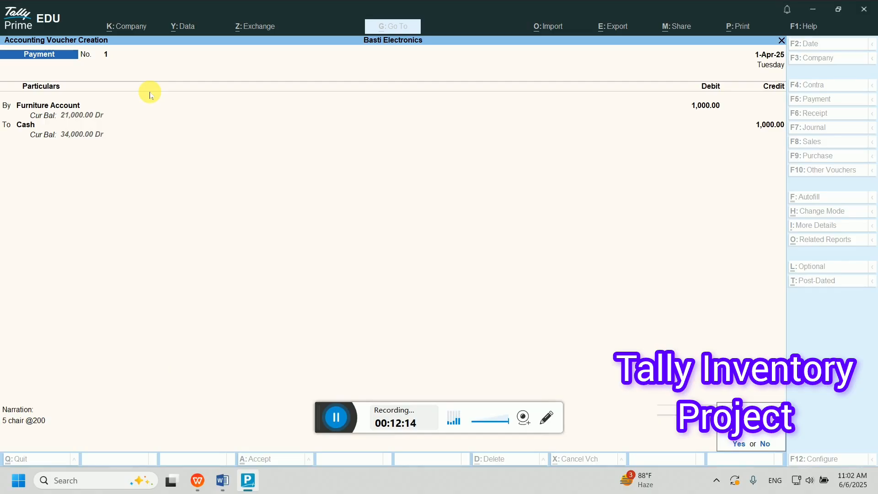
{"action": "key", "text": "y"}
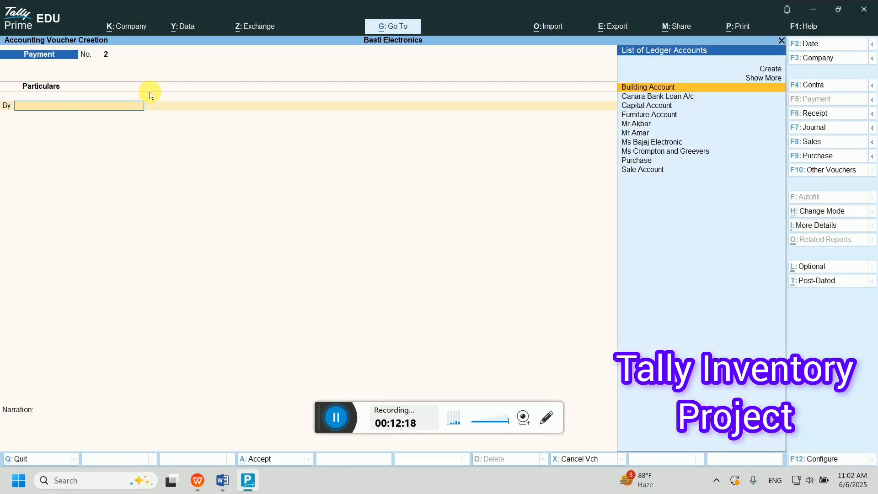
{"action": "left_click", "coordinate": [223, 481]}
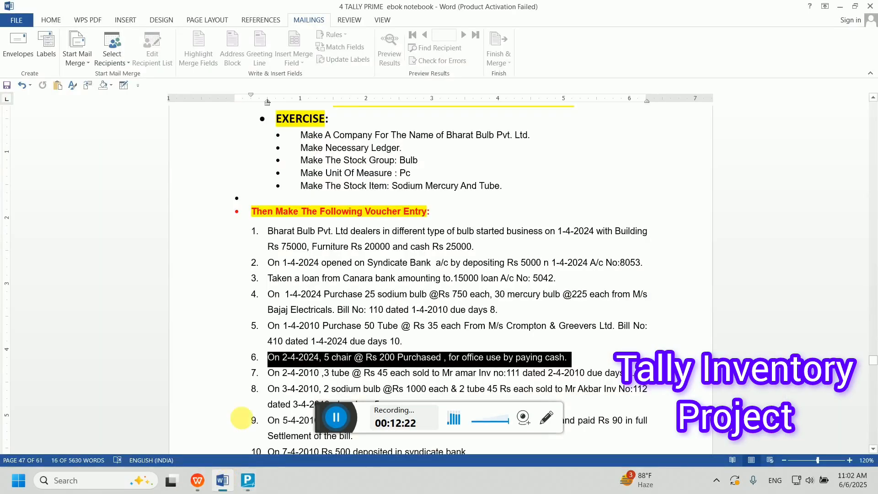
{"action": "left_click", "coordinate": [332, 373]}
{"action": "double_click", "coordinate": [332, 373]}
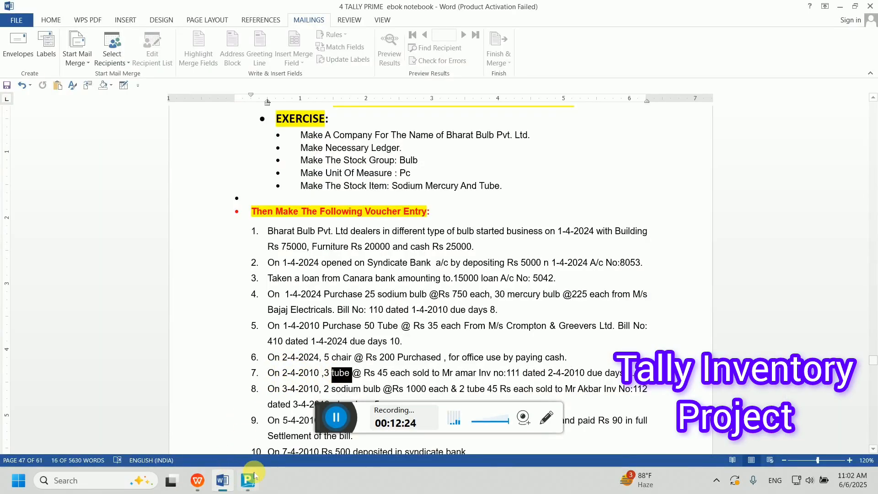
{"action": "left_click", "coordinate": [256, 480]}
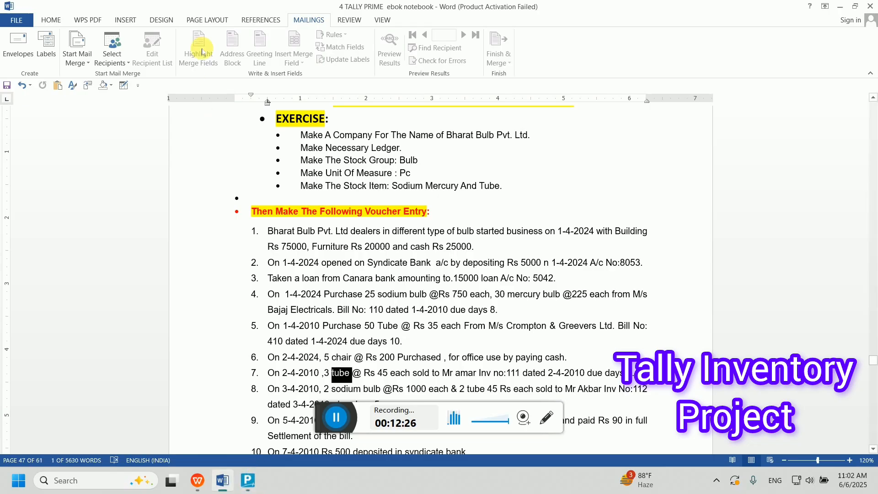
{"action": "left_click", "coordinate": [242, 485]}
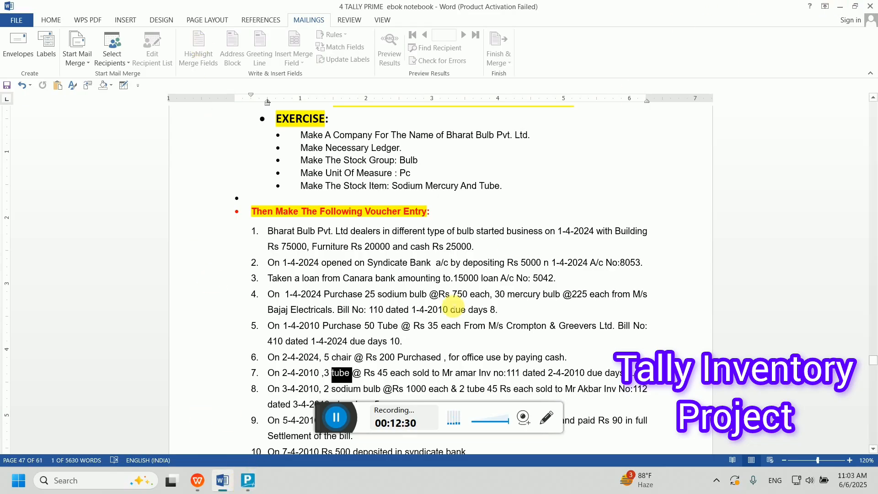
{"action": "left_click", "coordinate": [250, 479]}
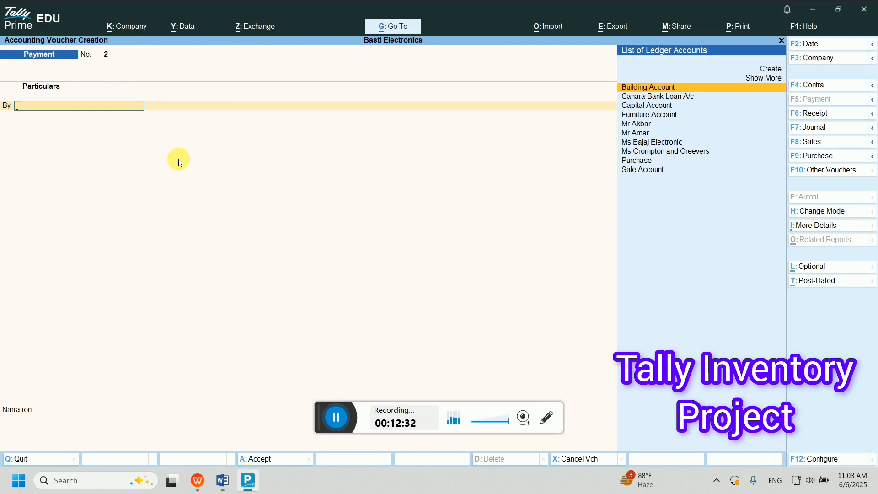
- Start a sales voucher for the buyer's ledger with delivery note 111
{"action": "key", "text": "F8"}
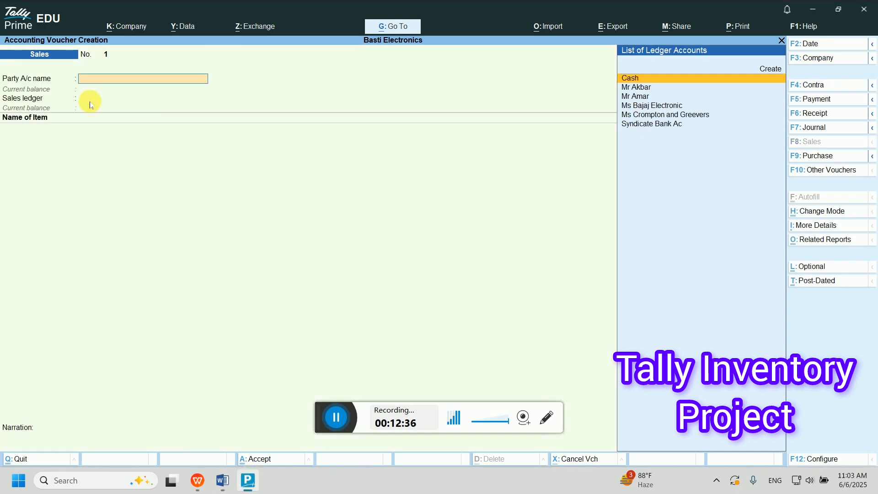
{"action": "type", "text": "Mr"}
{"action": "key", "text": "Down"}
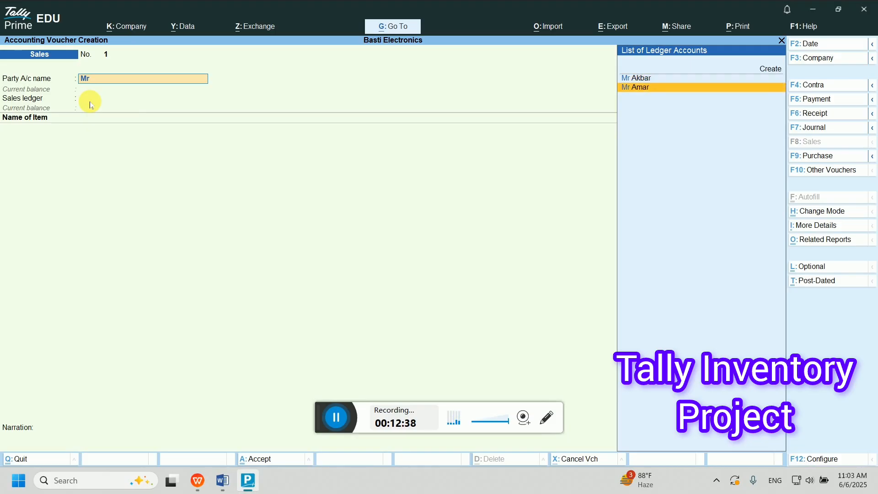
{"action": "key", "text": "Return"}
{"action": "key", "text": "BackSpace"}
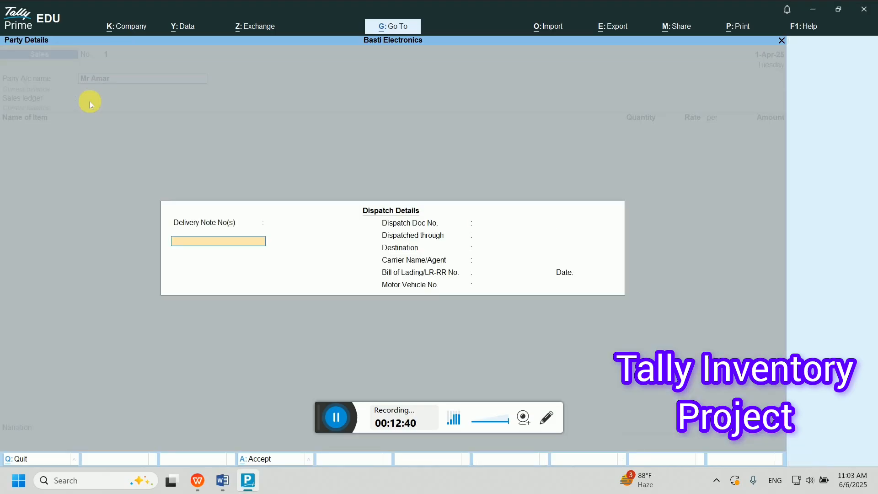
{"action": "type", "text": "1"}
{"action": "key", "text": "Return"}
{"action": "key", "text": "Return"}
{"action": "key", "text": "Return"}
{"action": "key", "text": "Return"}
{"action": "key", "text": "Return"}
{"action": "key", "text": "Return"}
{"action": "key", "text": "Return"}
{"action": "key", "text": "Return"}
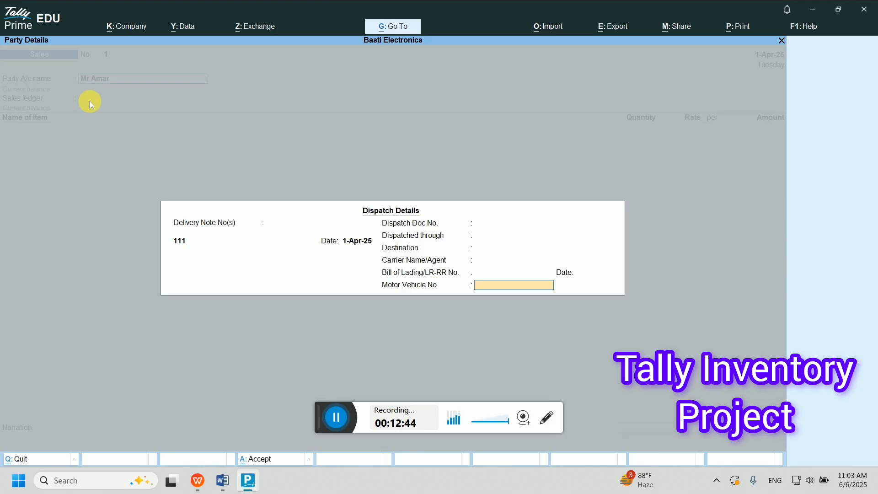
{"action": "key", "text": "Return"}
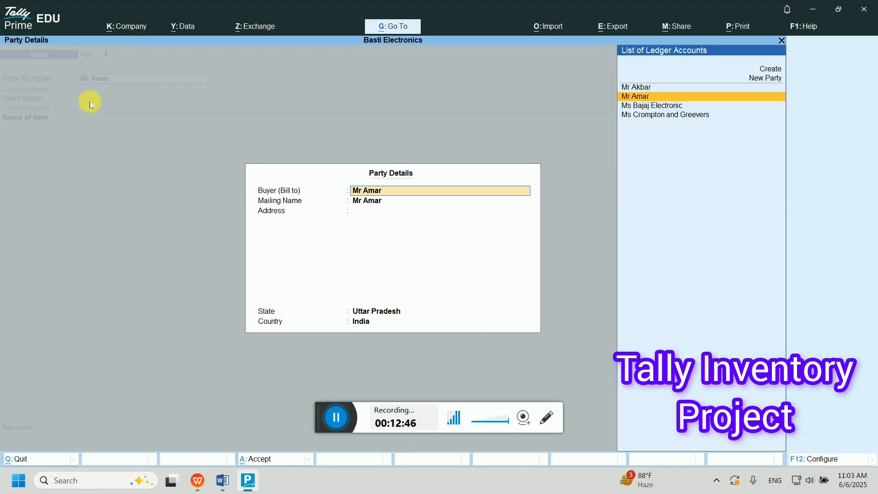
{"action": "key", "text": "Return"}
{"action": "key", "text": "Return"}
{"action": "key", "text": "Return"}
{"action": "key", "text": "Return"}
{"action": "key", "text": "Return"}
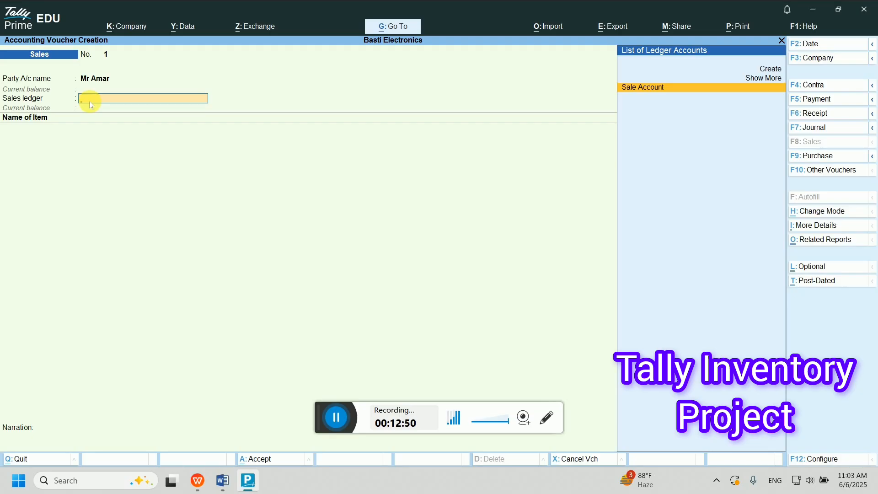
- On Sale Account, sell 3 Tube at 45.00 each for 135.00 and end the item list
{"action": "key", "text": "Return"}
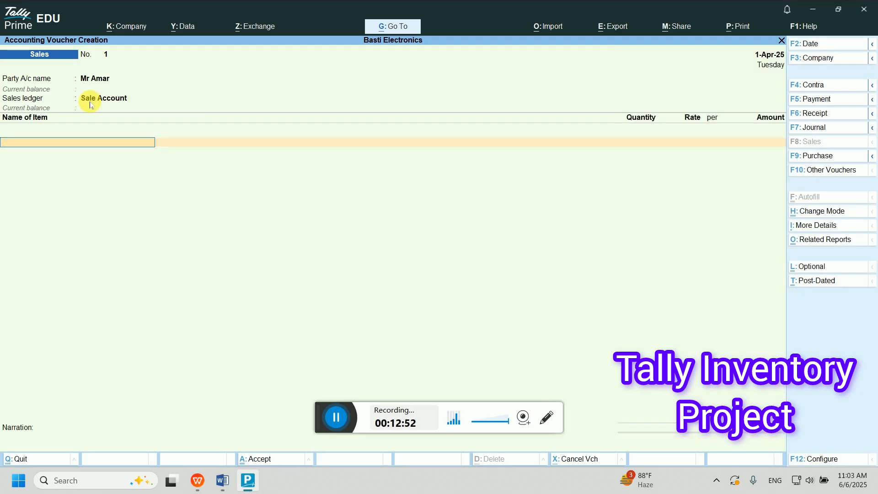
{"action": "key", "text": "Return"}
{"action": "type", "text": "3"}
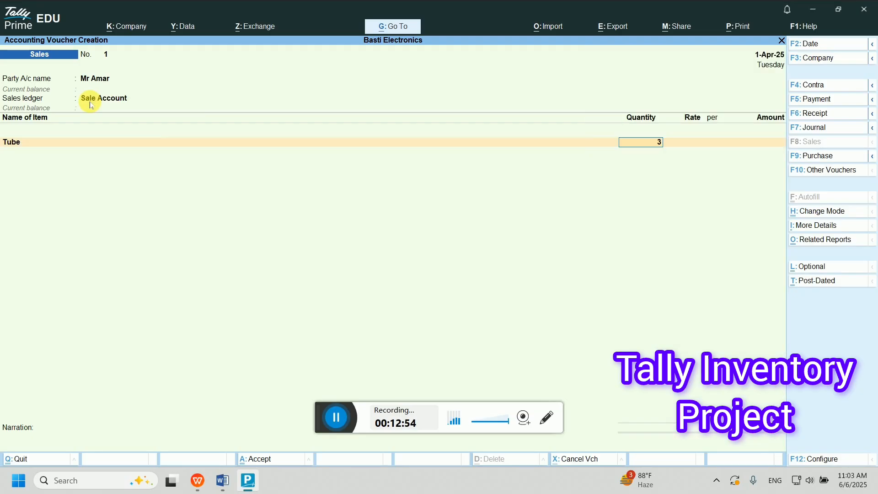
{"action": "key", "text": "Return"}
{"action": "type", "text": "45"}
{"action": "key", "text": "Return"}
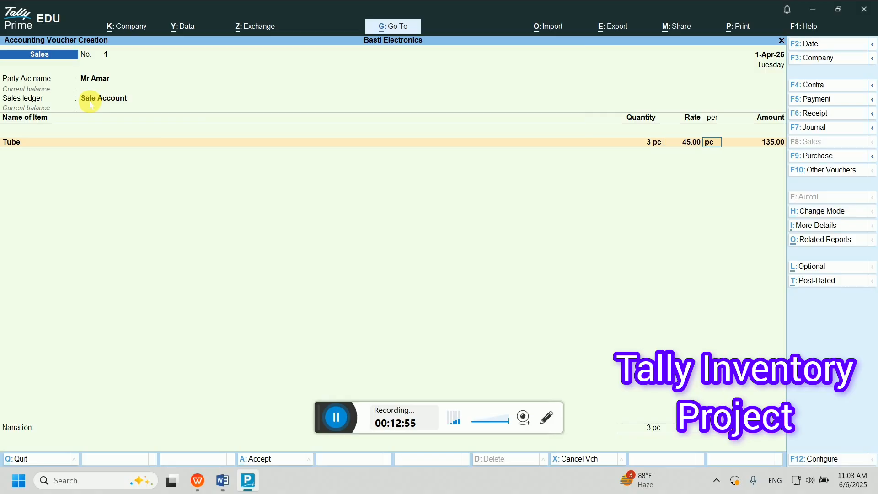
{"action": "key", "text": "Return"}
{"action": "key", "text": "Return"}
{"action": "key", "text": "Return"}
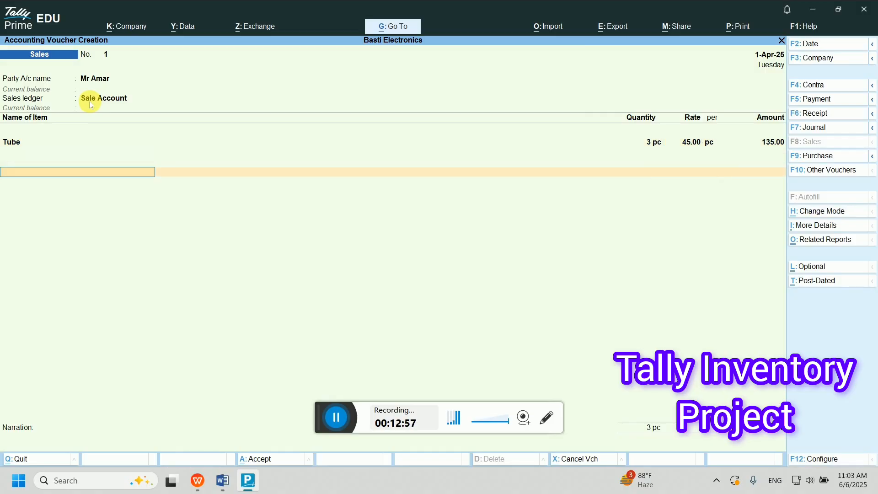
{"action": "key", "text": "Return"}
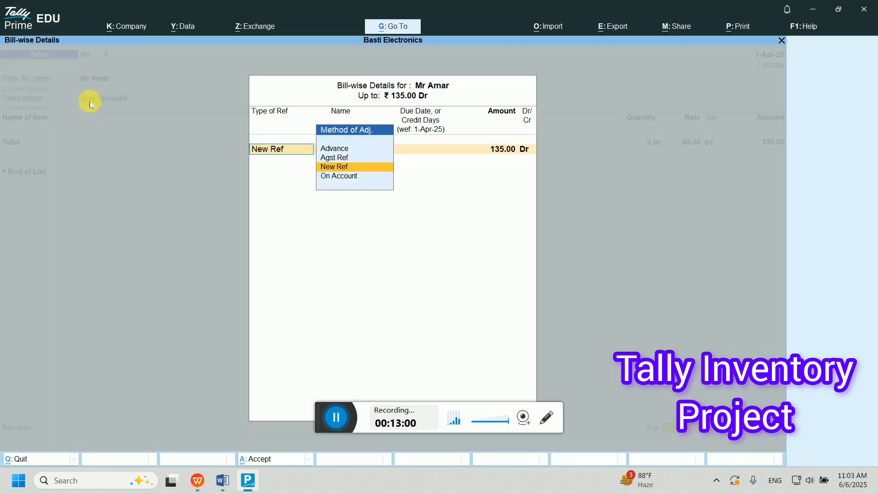
{"action": "key", "text": "Return"}
- Accept new bill reference 1 for 135.00 Dr and reach the save prompt
{"action": "key", "text": "Return"}
{"action": "key", "text": "Return"}
{"action": "key", "text": "Return"}
{"action": "key", "text": "Return"}
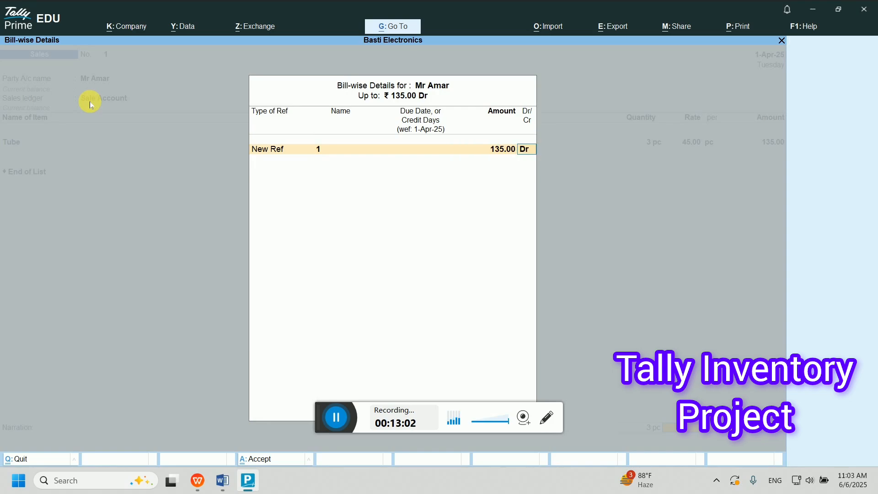
{"action": "key", "text": "Return"}
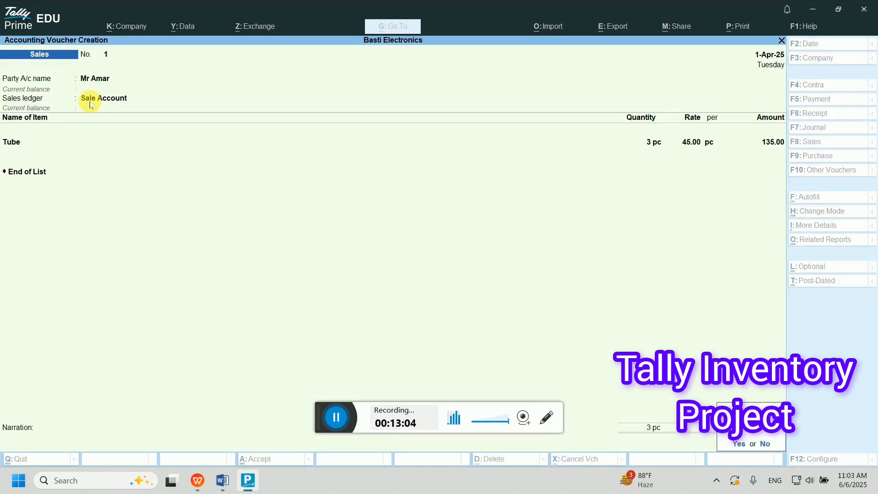
{"action": "key", "text": "Return"}
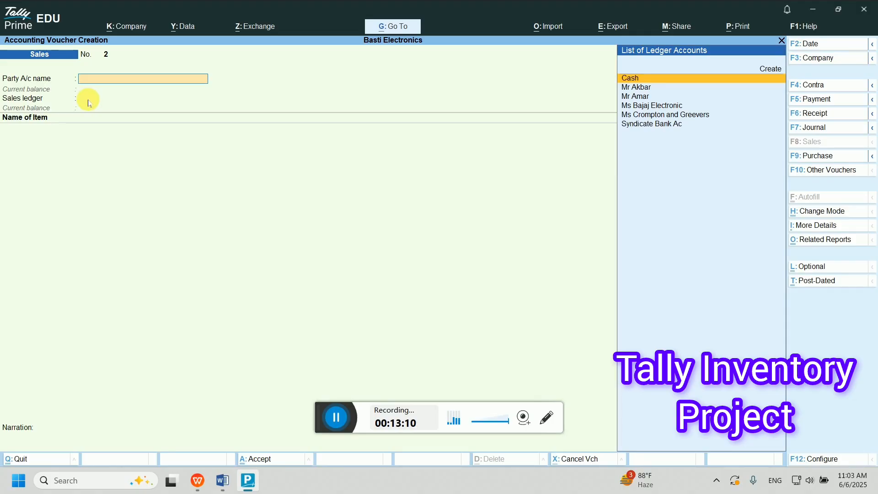
- Scroll Word's exercise list to entry 8: 2 sodium bulbs and 2 tubes on invoice 112
{"action": "left_click", "coordinate": [224, 483]}
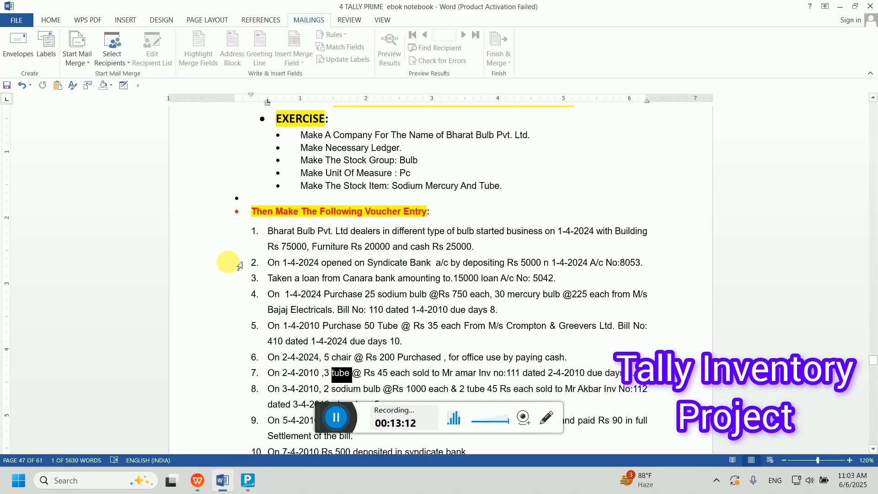
{"action": "scroll", "coordinate": [318, 306], "scroll_direction": "down", "scroll_amount": 2}
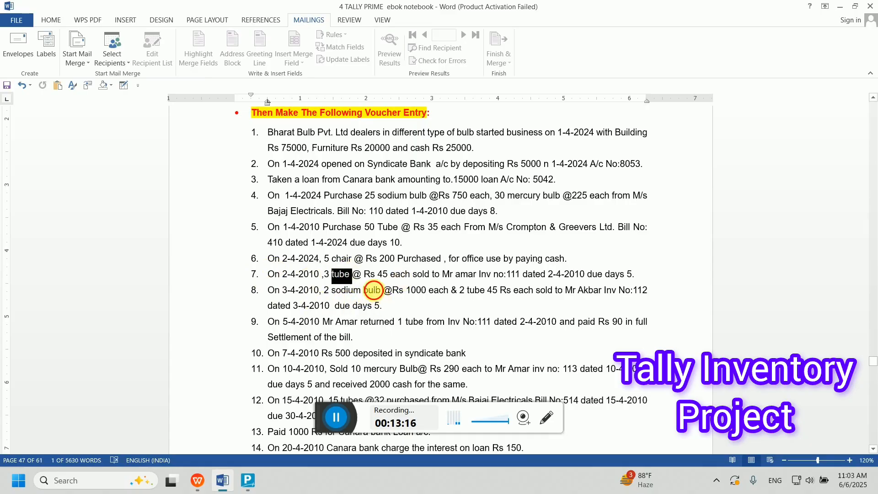
{"action": "double_click", "coordinate": [372, 291]}
{"action": "left_click", "coordinate": [498, 293]}
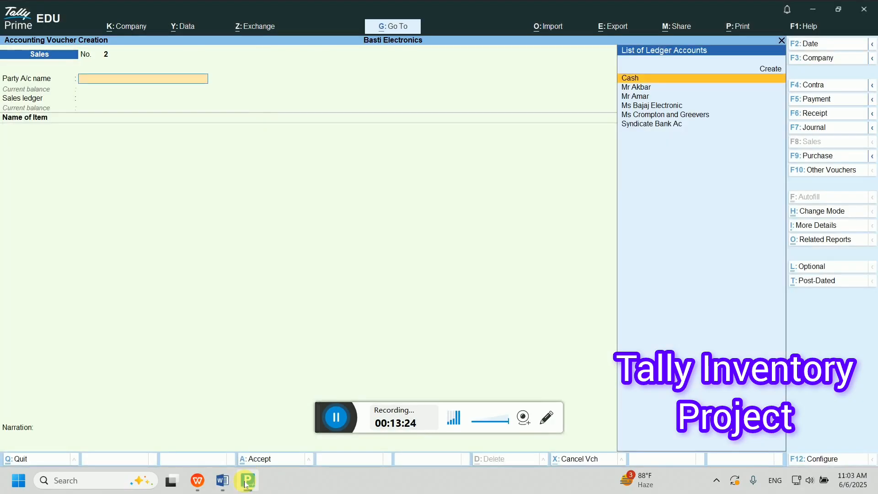
- Choose the customer as party, delivery note 112, and Sale Account as the sales ledger
{"action": "left_click", "coordinate": [251, 484]}
{"action": "type", "text": "Mr"}
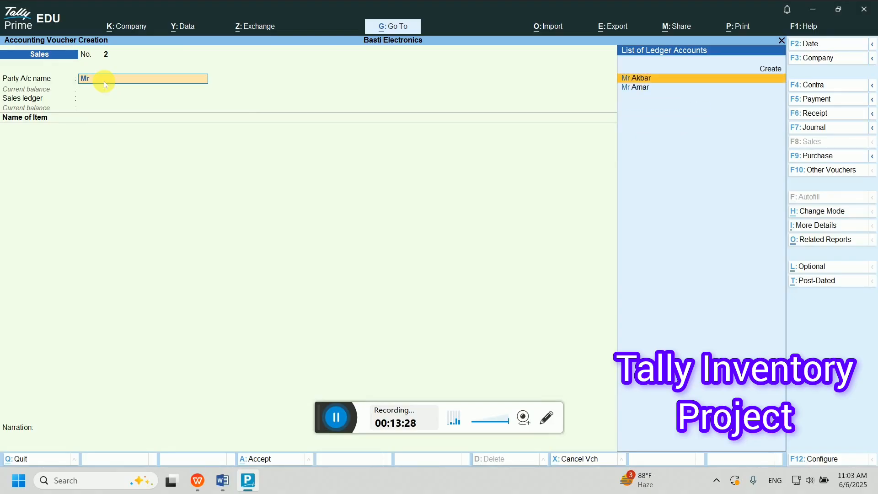
{"action": "key", "text": "Return"}
{"action": "key", "text": "Return"}
{"action": "key", "text": "Return"}
{"action": "key", "text": "Return"}
{"action": "key", "text": "Return"}
{"action": "key", "text": "Return"}
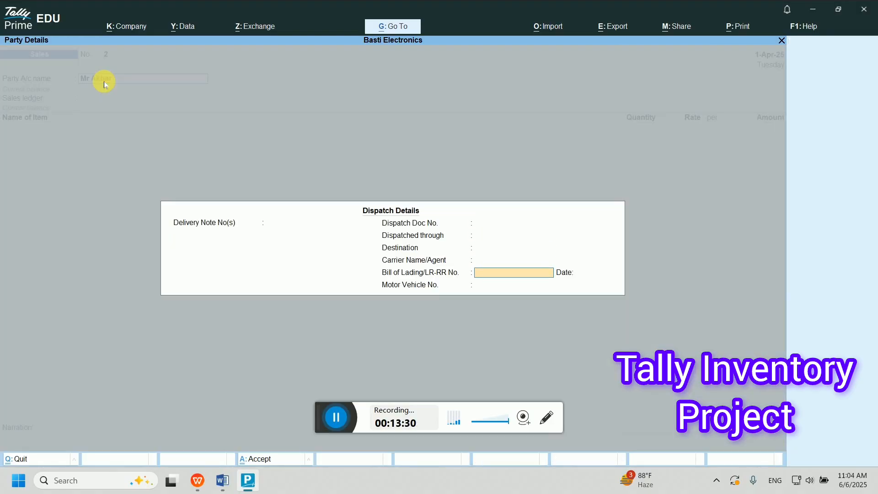
{"action": "key", "text": "Up"}
{"action": "key", "text": "Up"}
{"action": "key", "text": "Up"}
{"action": "key", "text": "Up"}
{"action": "key", "text": "Up"}
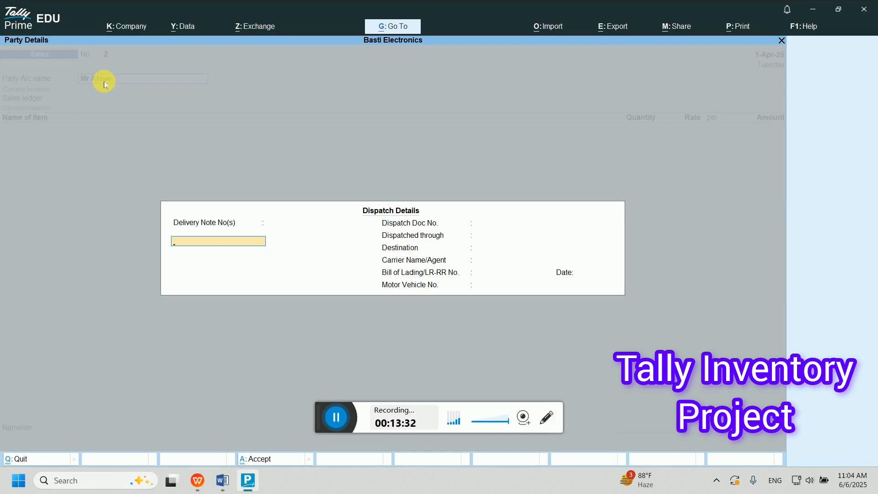
{"action": "type", "text": "112"}
{"action": "key", "text": "Return"}
{"action": "key", "text": "Return"}
{"action": "key", "text": "Return"}
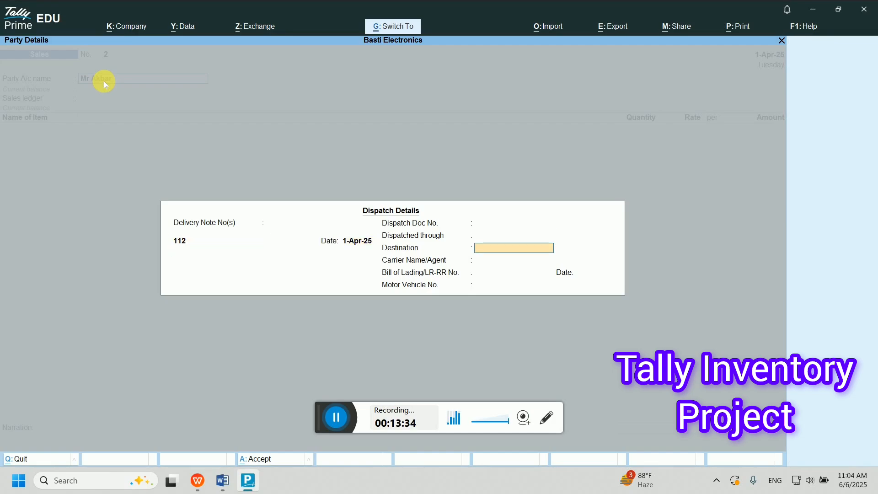
{"action": "key", "text": "ctrl+a"}
{"action": "key", "text": "ctrl+a"}
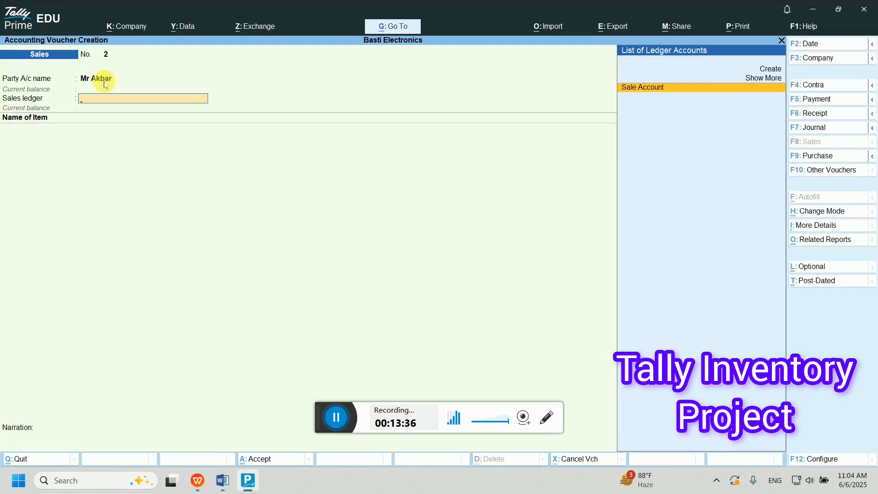
{"action": "key", "text": "Return"}
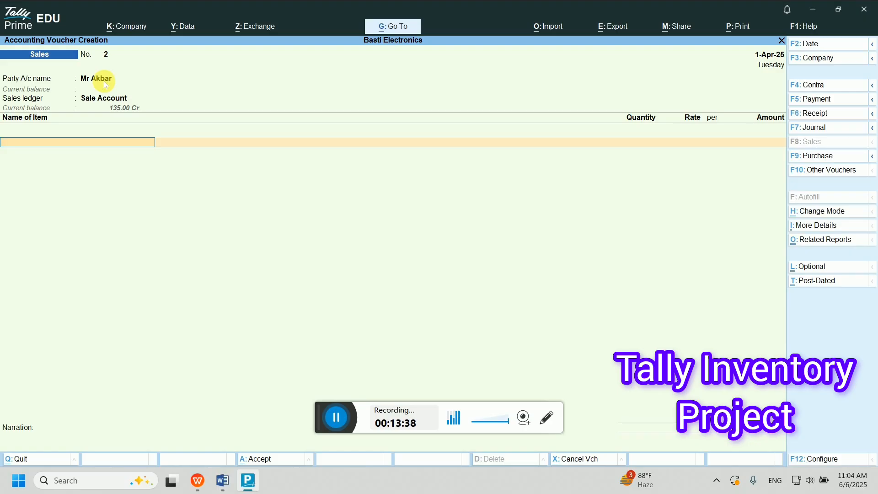
- Add 2 Sodium at 1,000 and 2 Tube at 45
{"action": "type", "text": "So"}
{"action": "key", "text": "Return"}
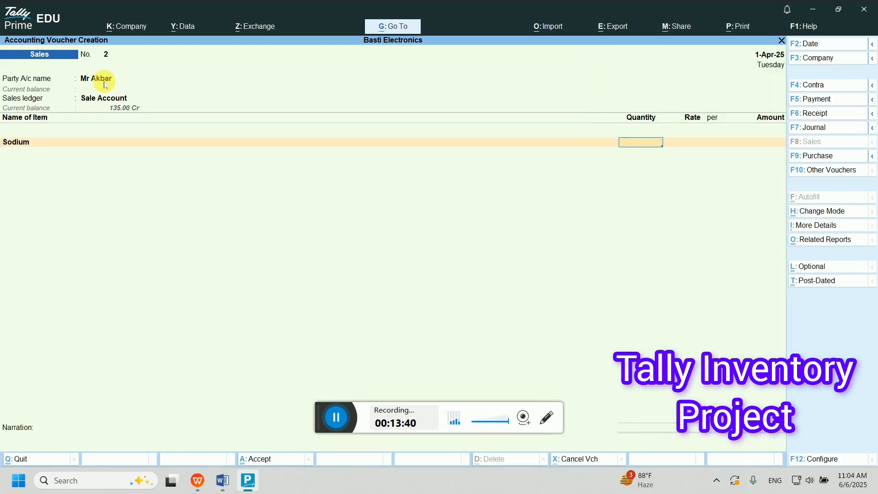
{"action": "key", "text": "Return"}
{"action": "type", "text": "100"}
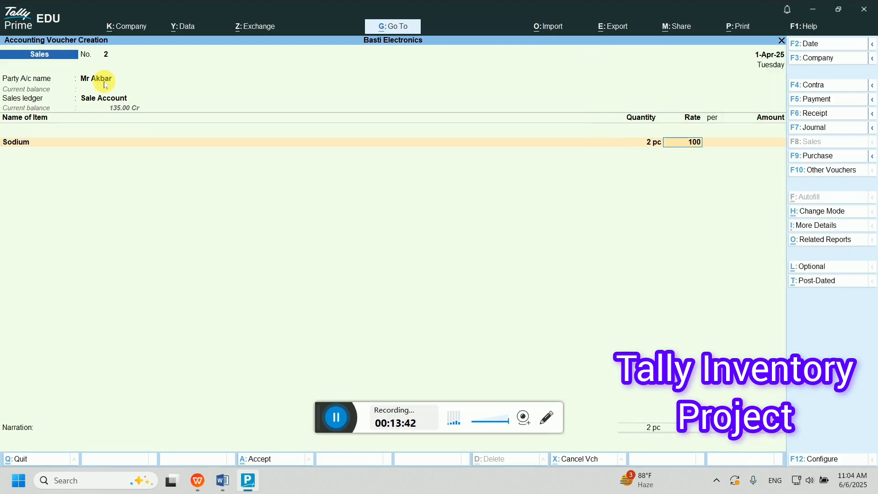
{"action": "key", "text": "Return"}
{"action": "key", "text": "Return"}
{"action": "key", "text": "Return"}
{"action": "type", "text": "Tu"}
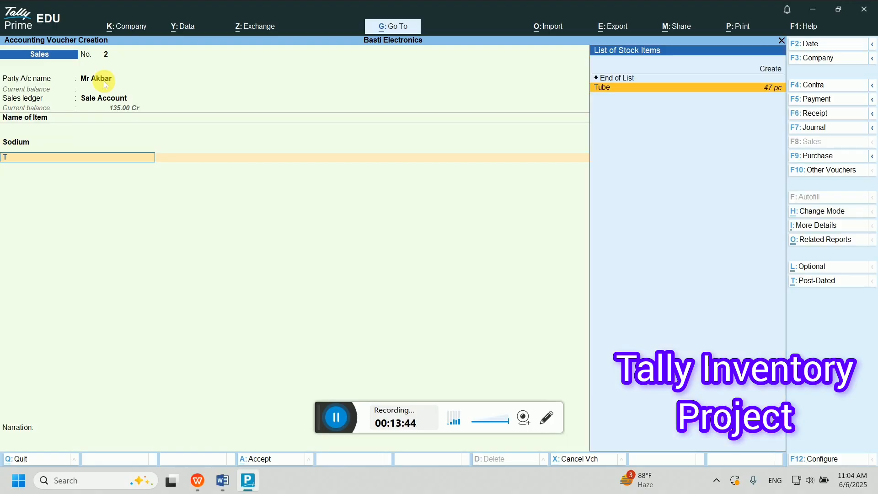
{"action": "key", "text": "Return"}
{"action": "type", "text": "2"}
{"action": "key", "text": "Return"}
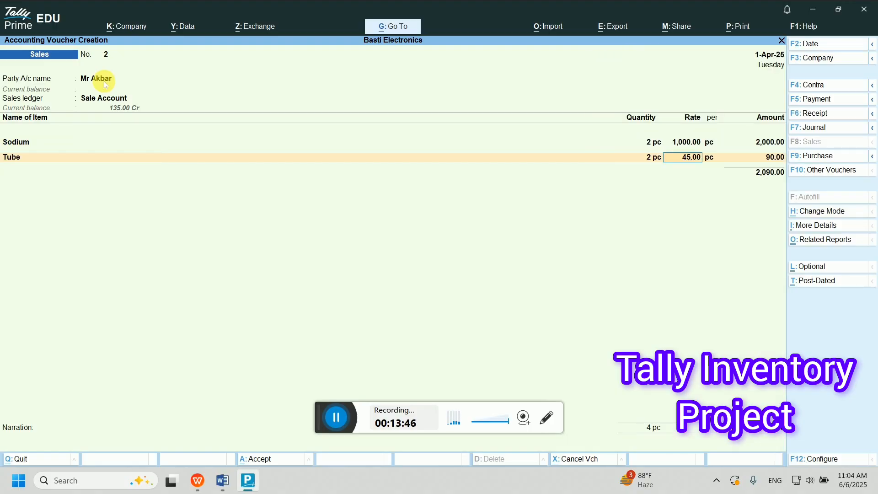
{"action": "type", "text": "45"}
{"action": "key", "text": "Return"}
{"action": "key", "text": "Return"}
- Save the 2,090 sale as a new bill reference and return to Word's exercise list
{"action": "key", "text": "Return"}
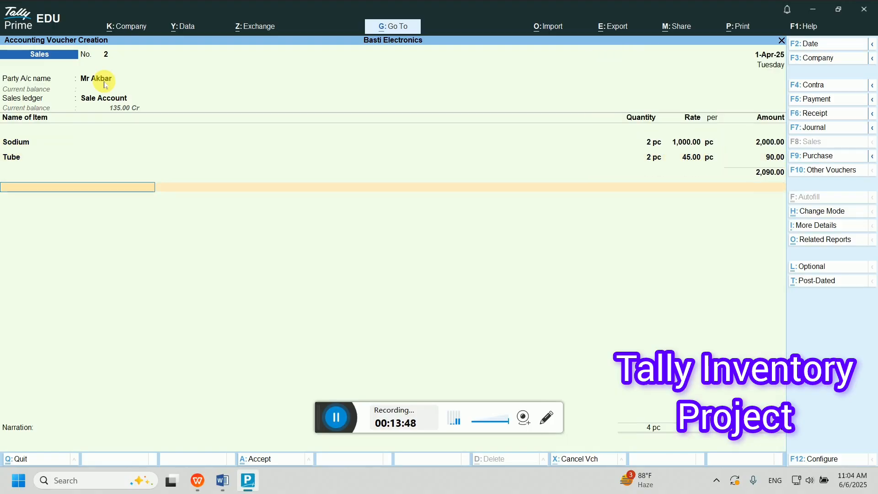
{"action": "key", "text": "Return"}
{"action": "key", "text": "Return"}
{"action": "key", "text": "Return"}
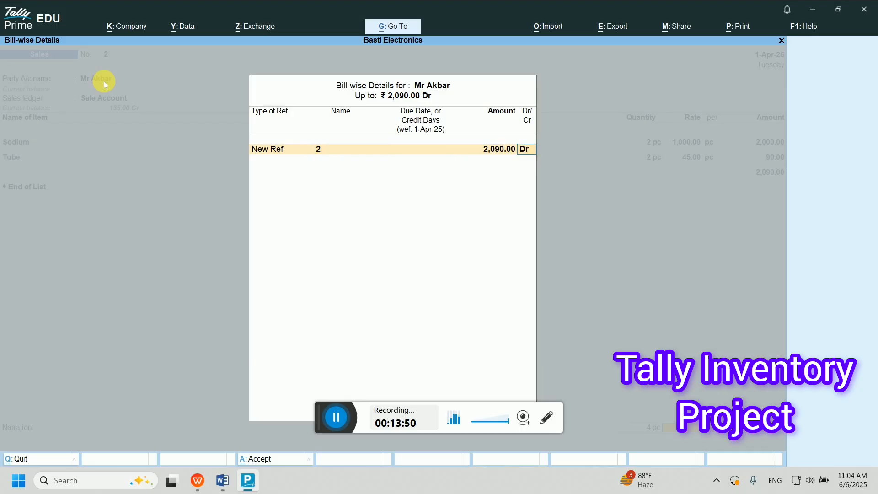
{"action": "key", "text": "Return"}
{"action": "key", "text": "Return"}
{"action": "key", "text": "Return"}
{"action": "key", "text": "Return"}
{"action": "key", "text": "Return"}
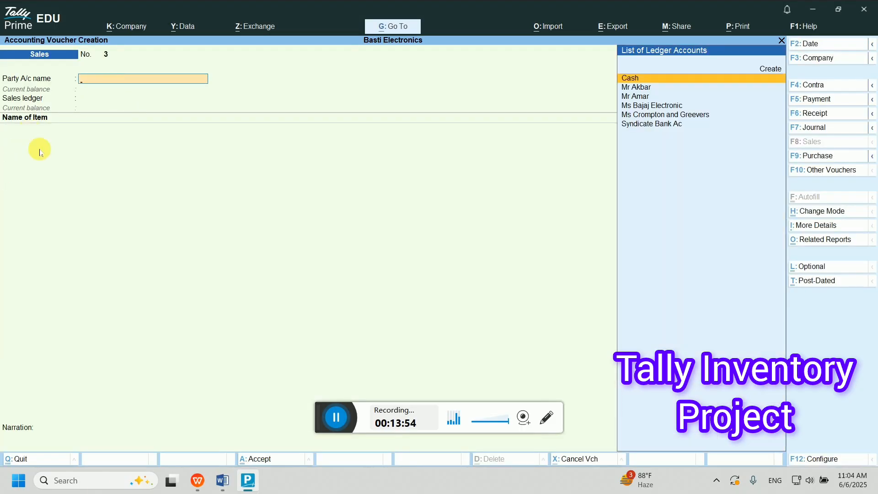
{"action": "left_click", "coordinate": [222, 481]}
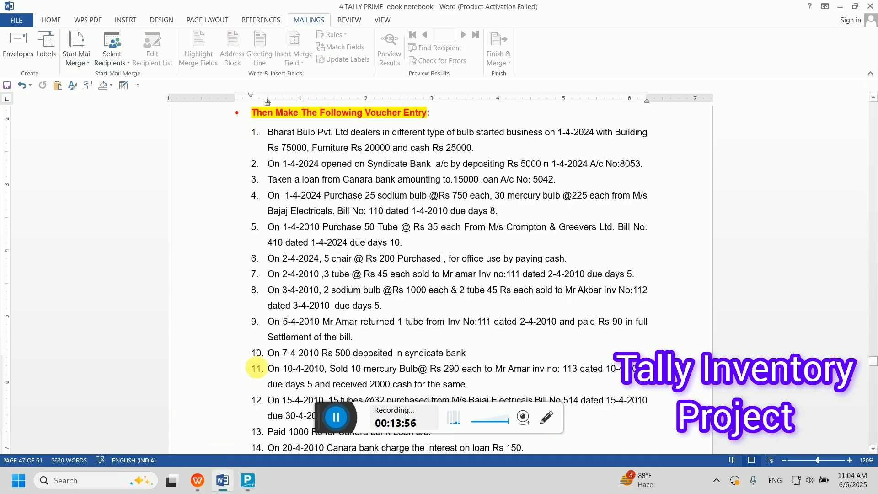
{"action": "scroll", "coordinate": [327, 343], "scroll_direction": "down", "scroll_amount": 1}
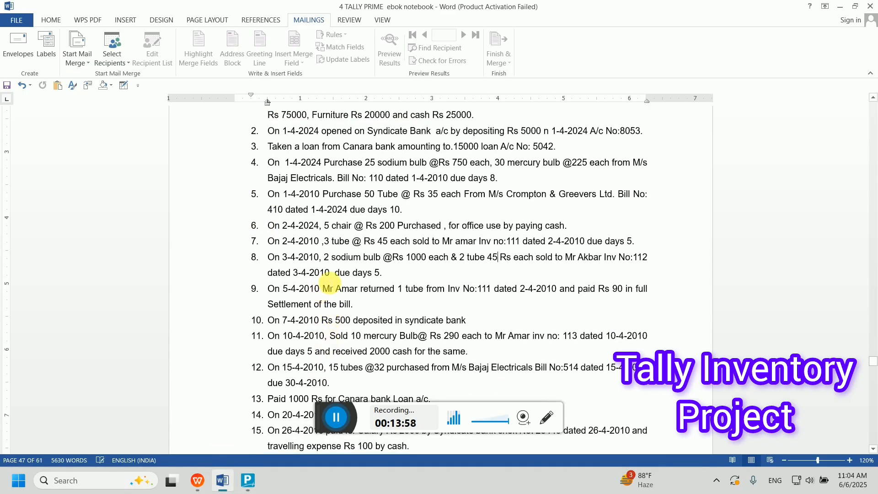
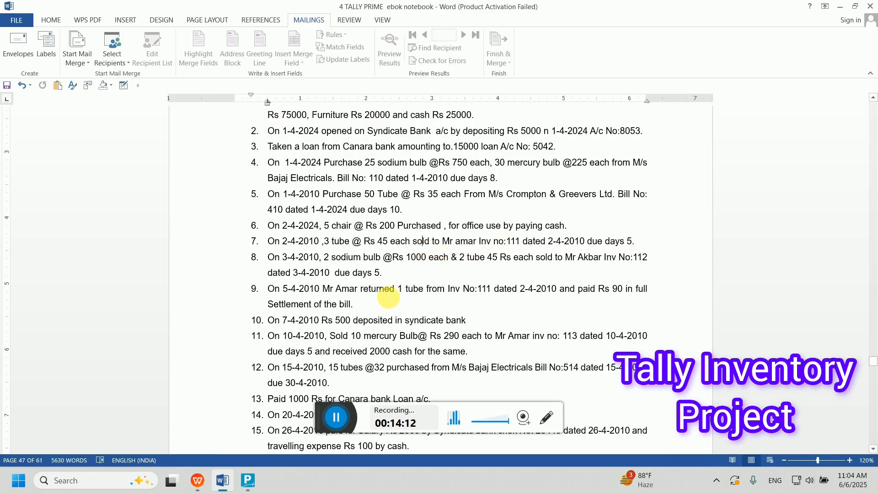
- Start a credit note in TallyPrime with the returning customer as the party account
{"action": "left_click", "coordinate": [247, 481]}
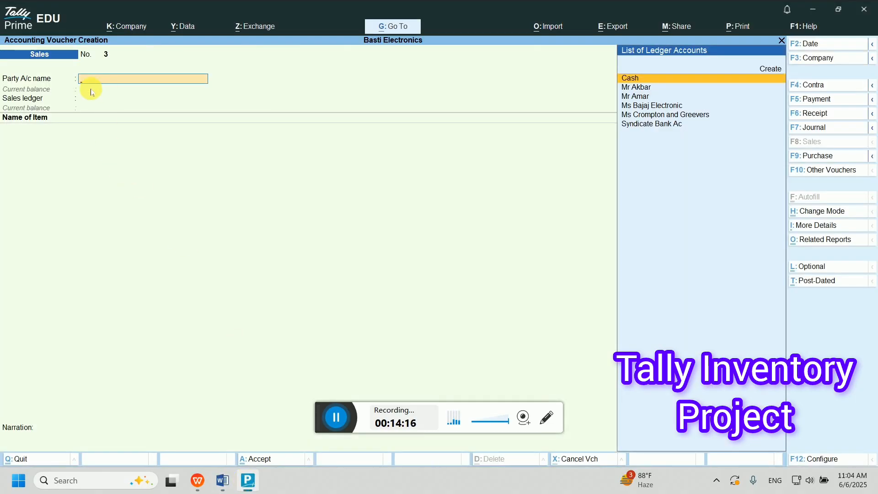
{"action": "key", "text": "alt+F6"}
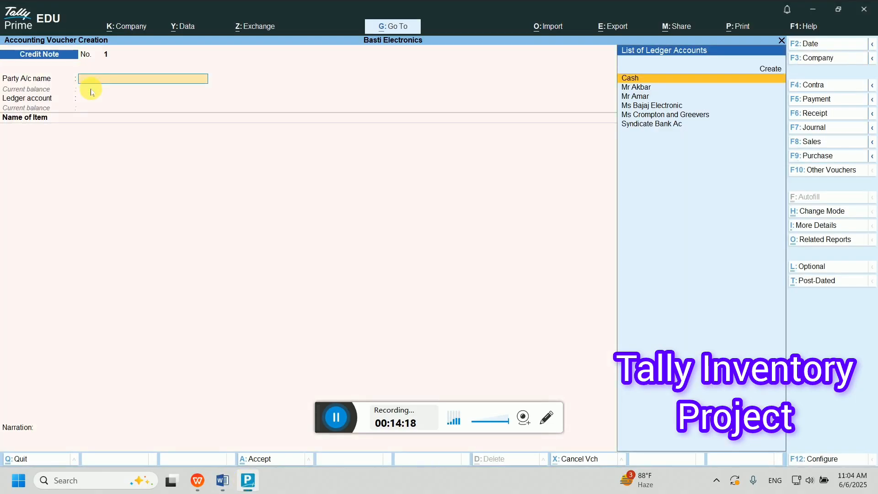
{"action": "type", "text": "Mr"}
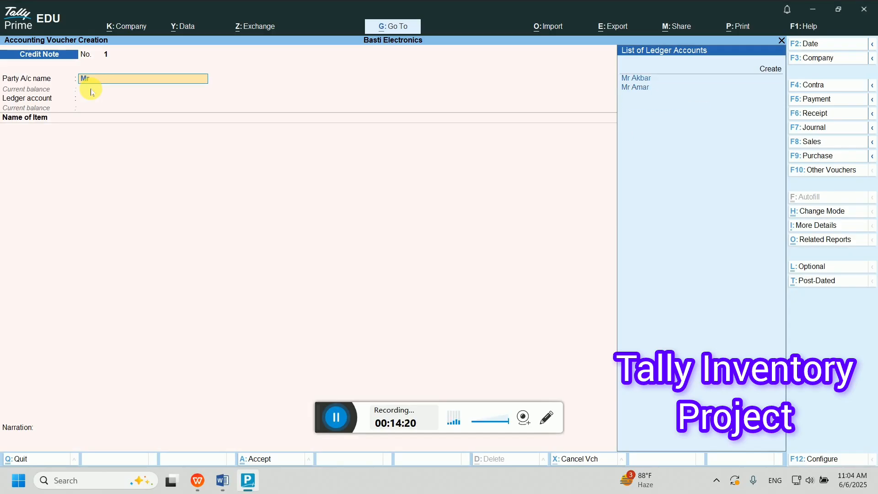
{"action": "key", "text": "Down"}
{"action": "key", "text": "Return"}
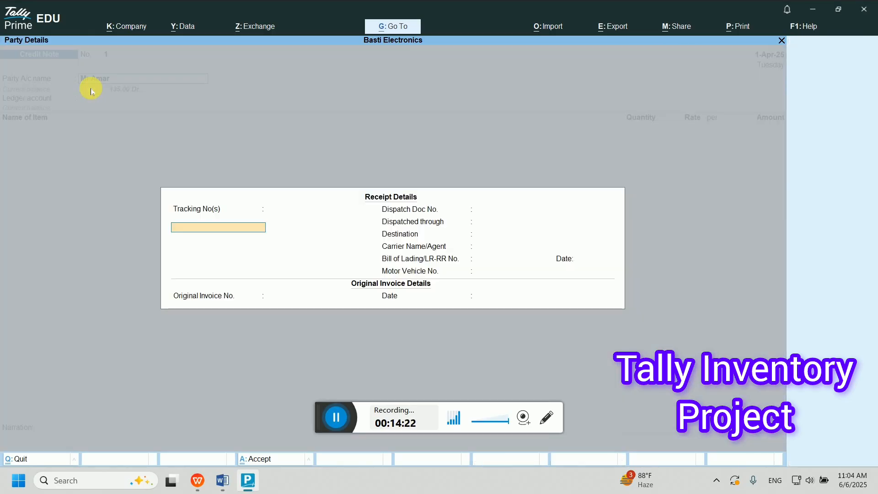
- Enter tracking number 111 dated 1-Apr-25, accept party details, and begin a 'Sale Return' ledger
{"action": "key", "text": "Return"}
{"action": "key", "text": "Return"}
{"action": "key", "text": "BackSpace"}
{"action": "key", "text": "BackSpace"}
{"action": "type", "text": "11"}
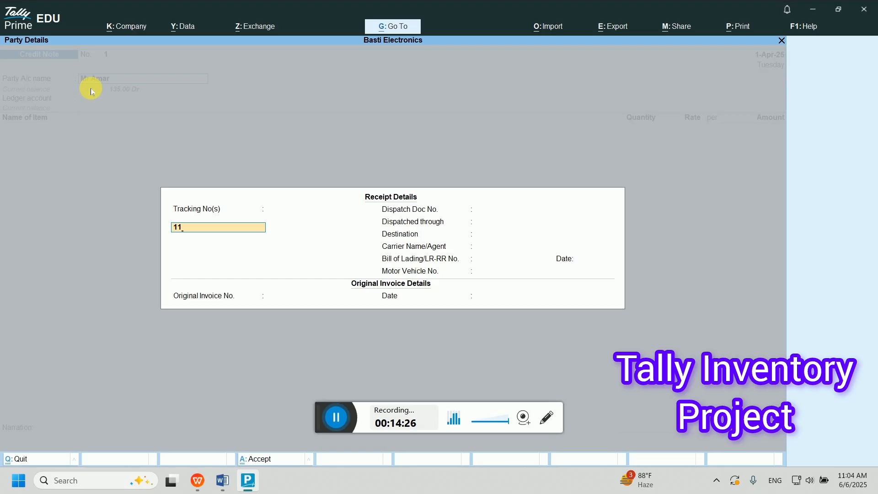
{"action": "type", "text": "1"}
{"action": "key", "text": "Return"}
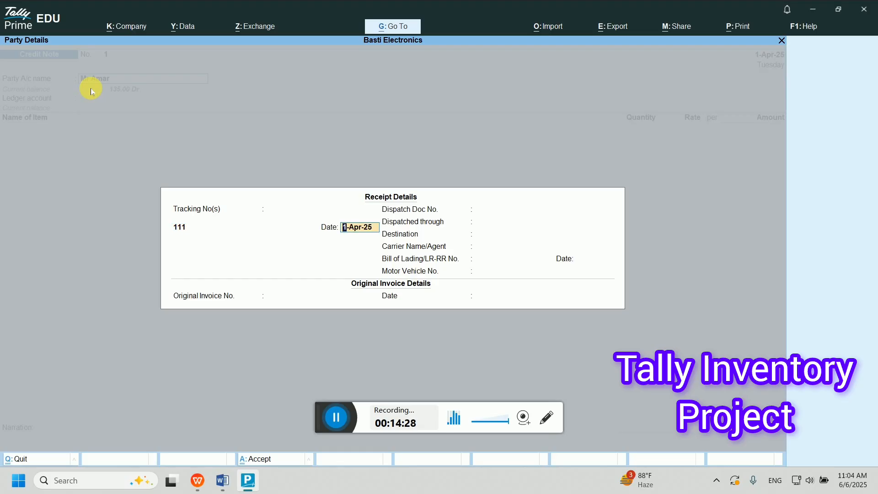
{"action": "key", "text": "Return"}
{"action": "key", "text": "Return"}
{"action": "key", "text": "Return"}
{"action": "key", "text": "Return"}
{"action": "key", "text": "Escape"}
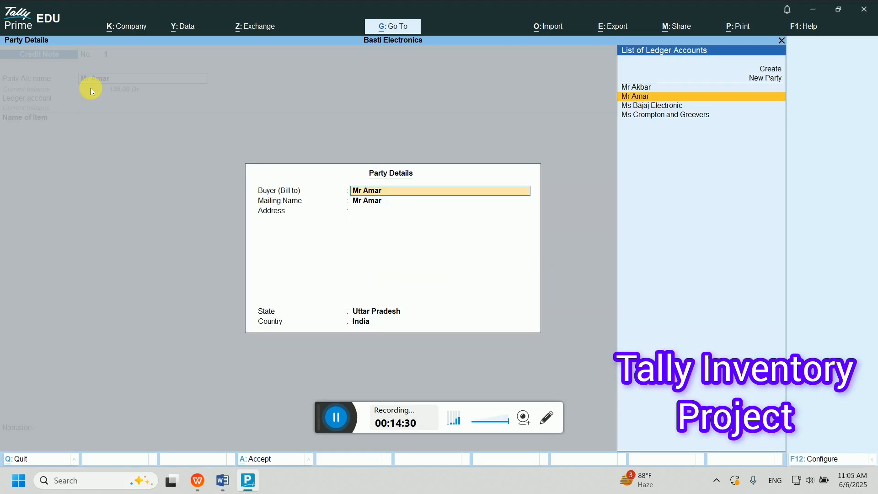
{"action": "key", "text": "Return"}
{"action": "key", "text": "ctrl+a"}
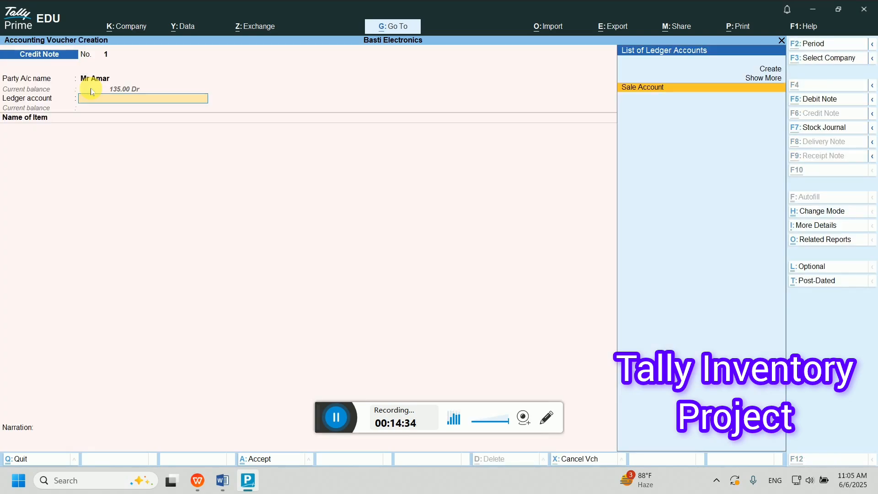
{"action": "key", "text": "alt+c"}
{"action": "type", "text": "Sale R"}
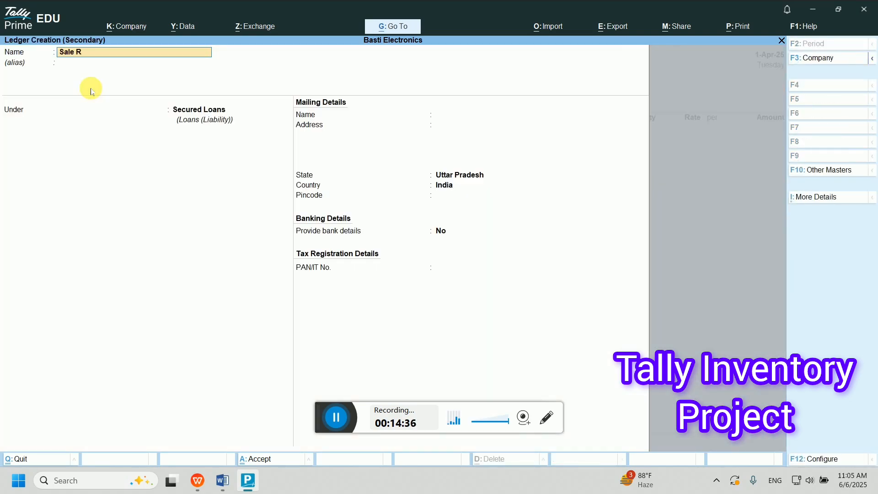
{"action": "type", "text": "eturn"}
- Create the Sale Return ledger under Sales Accounts
{"action": "key", "text": "BackSpace"}
{"action": "key", "text": "Return"}
{"action": "key", "text": "Return"}
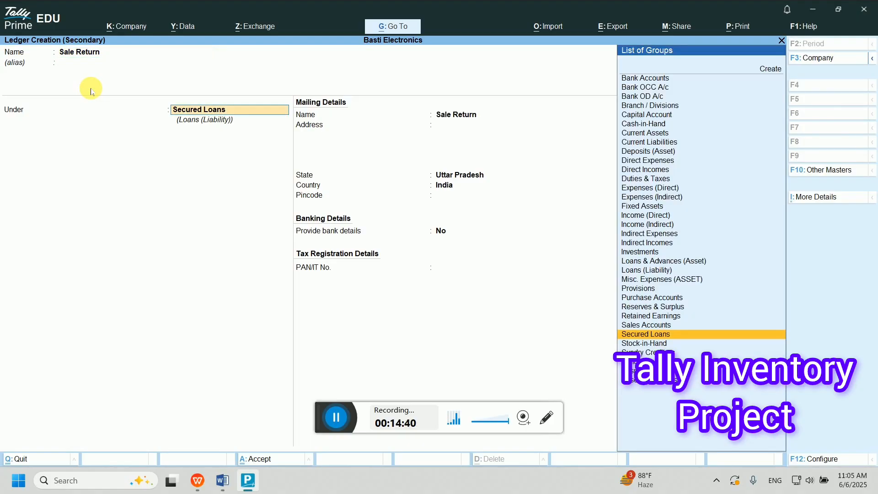
{"action": "type", "text": "Sale"}
{"action": "key", "text": "Return"}
{"action": "key", "text": "Return"}
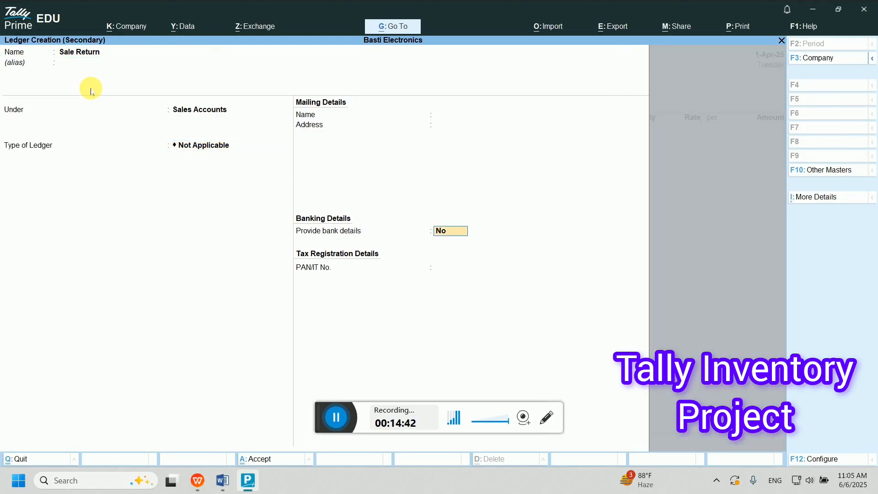
{"action": "key", "text": "Return"}
{"action": "key", "text": "Return"}
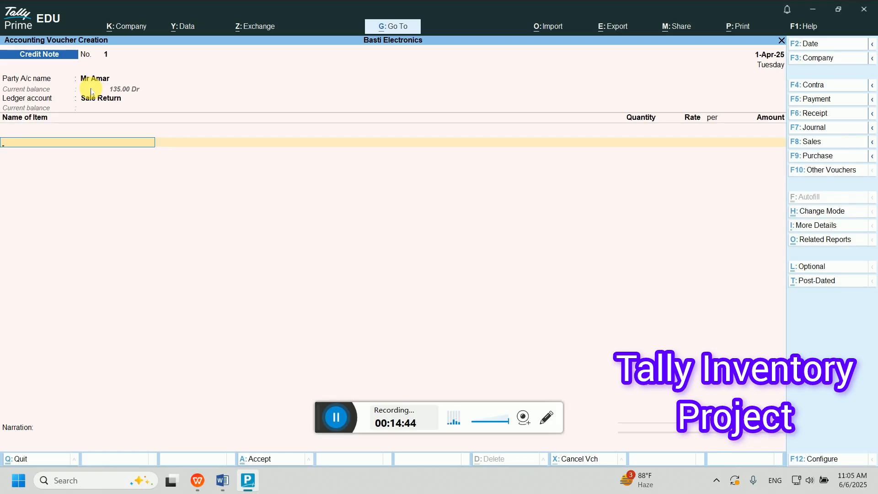
{"action": "type", "text": "Tu"}
- Return 1 Tube at 45 against pending bill 1 and save credit note 1
{"action": "key", "text": "Return"}
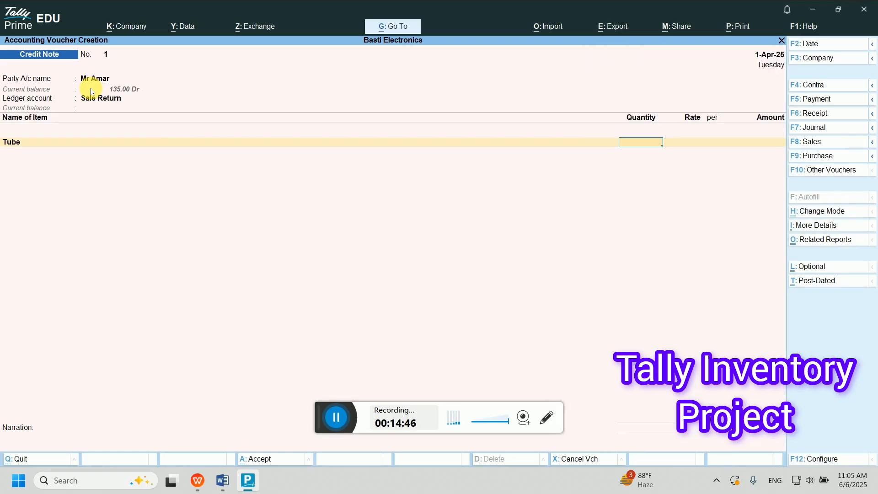
{"action": "type", "text": "1"}
{"action": "key", "text": "Return"}
{"action": "key", "text": "Return"}
{"action": "key", "text": "Return"}
{"action": "key", "text": "Return"}
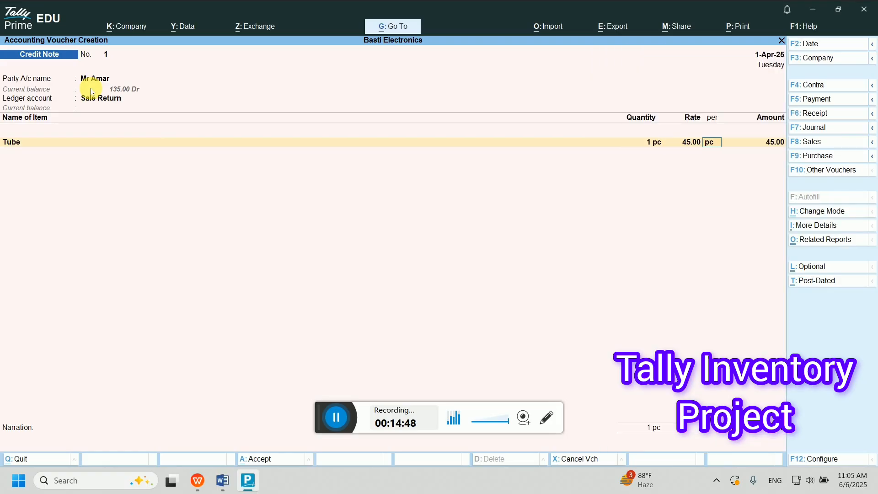
{"action": "key", "text": "Return"}
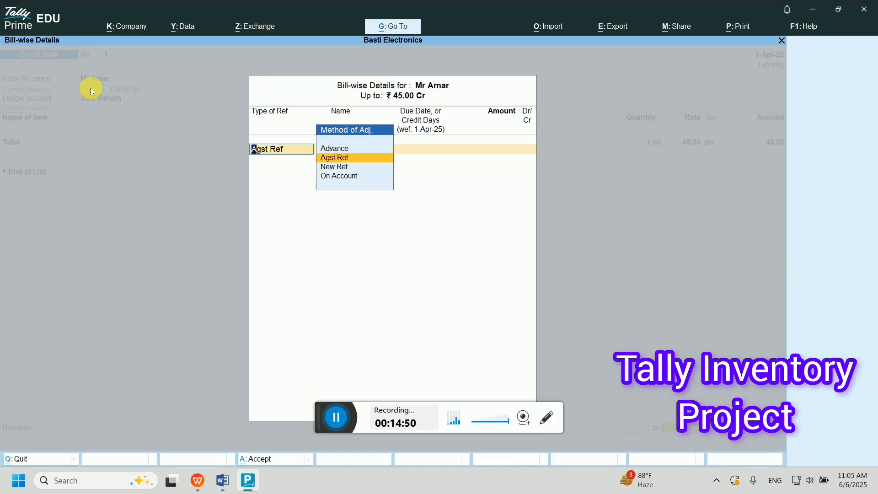
{"action": "key", "text": "Return"}
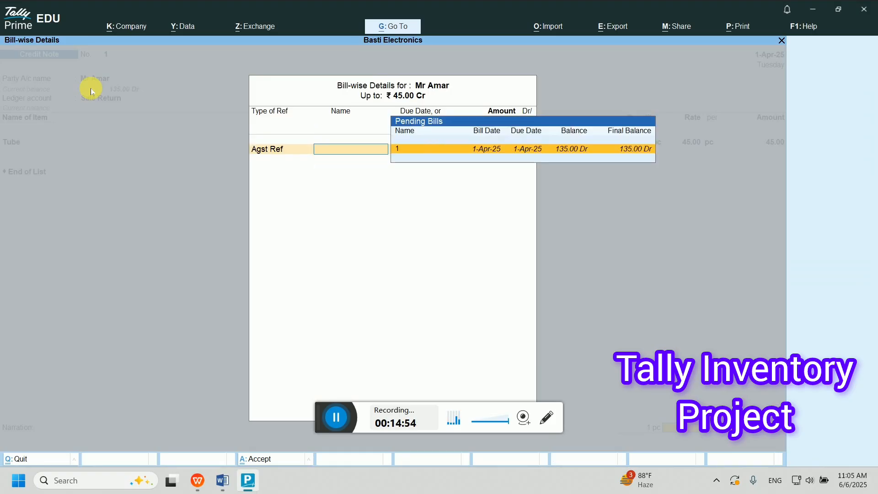
{"action": "key", "text": "Return"}
{"action": "key", "text": "Return"}
{"action": "key", "text": "Return"}
{"action": "key", "text": "Return"}
{"action": "key", "text": "Return"}
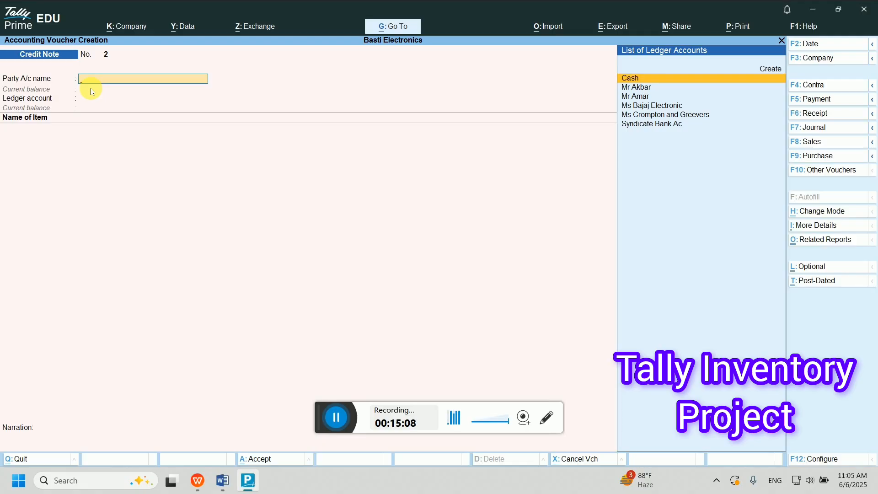
- Start a receipt crediting the correct customer ledger with 90
{"action": "key", "text": "F6"}
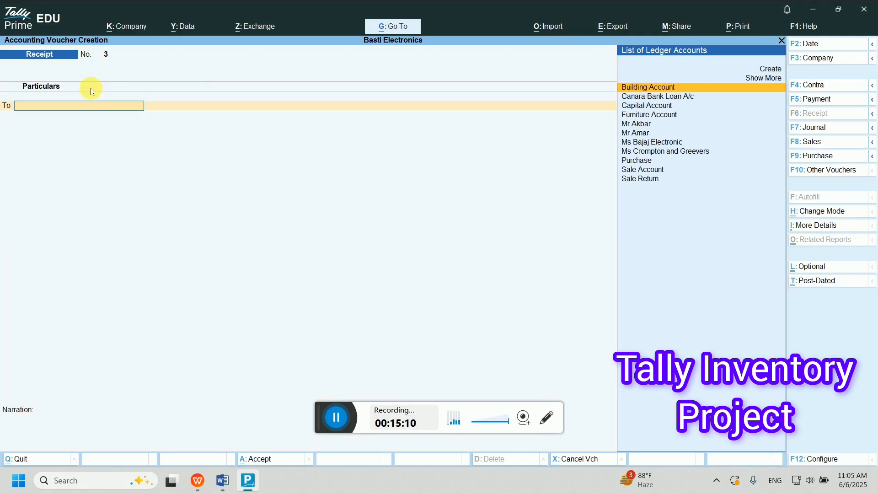
{"action": "type", "text": "Mr"}
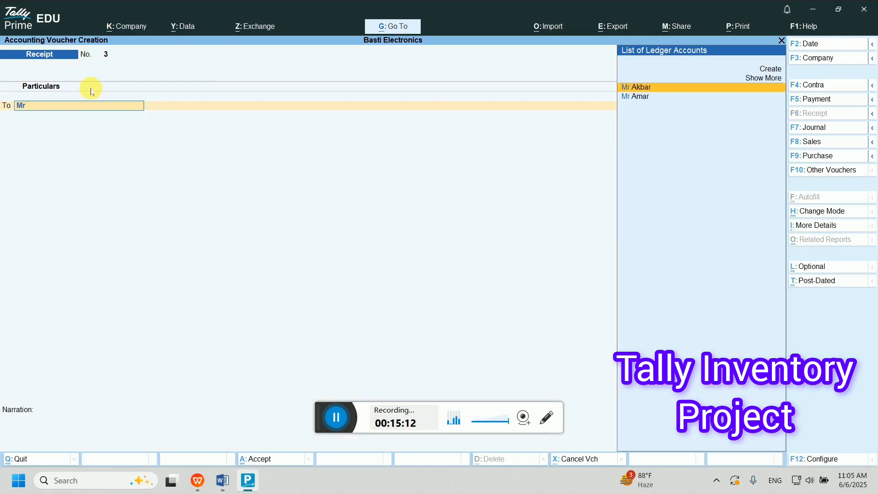
{"action": "key", "text": "Return"}
{"action": "key", "text": "BackSpace"}
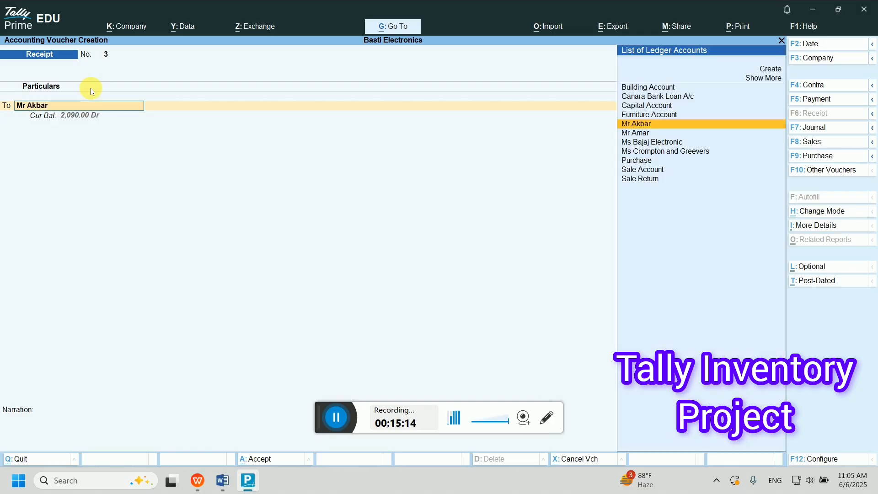
{"action": "key", "text": "Down"}
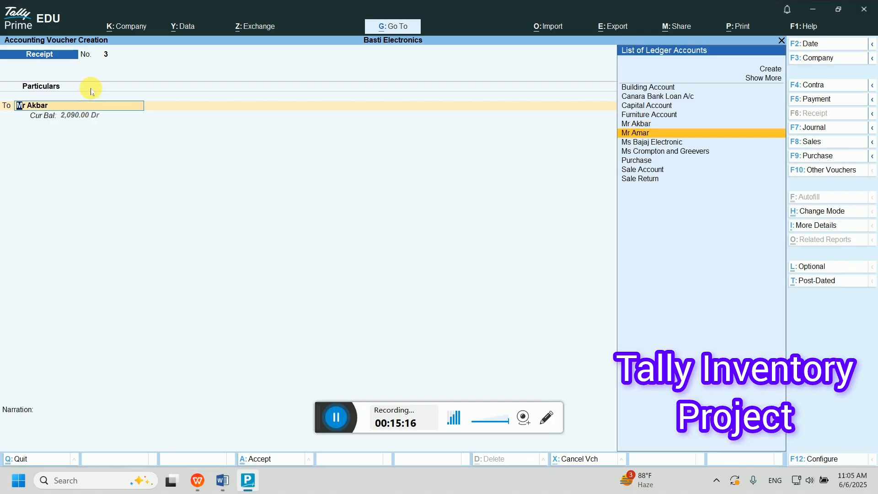
{"action": "key", "text": "Return"}
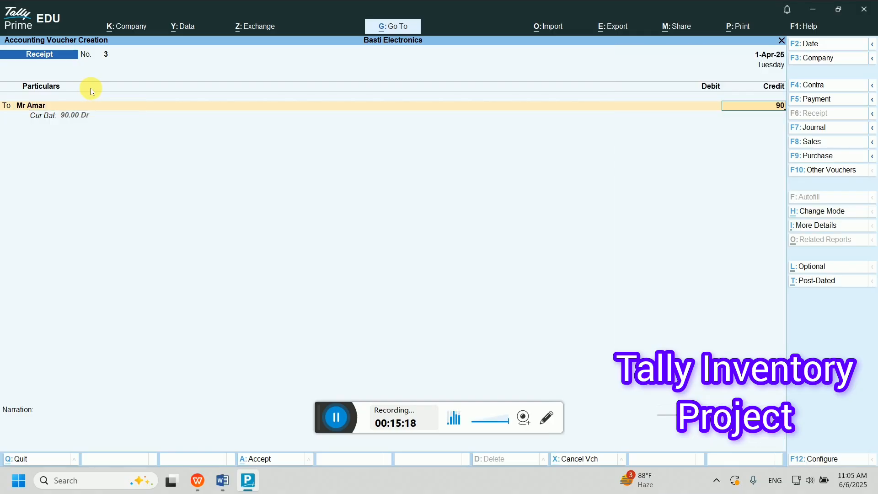
{"action": "type", "text": "90"}
{"action": "key", "text": "Return"}
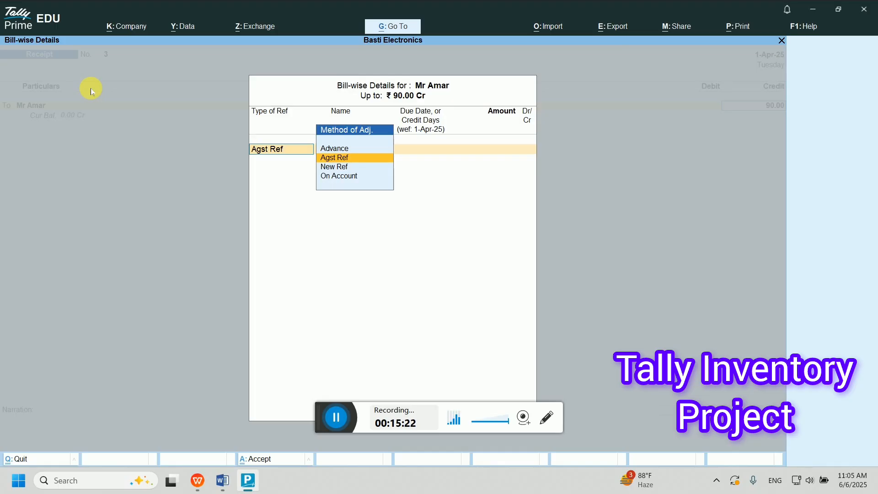
- Allocate the 90.00 against pending bill 1 and debit Cash 90
{"action": "key", "text": "Return"}
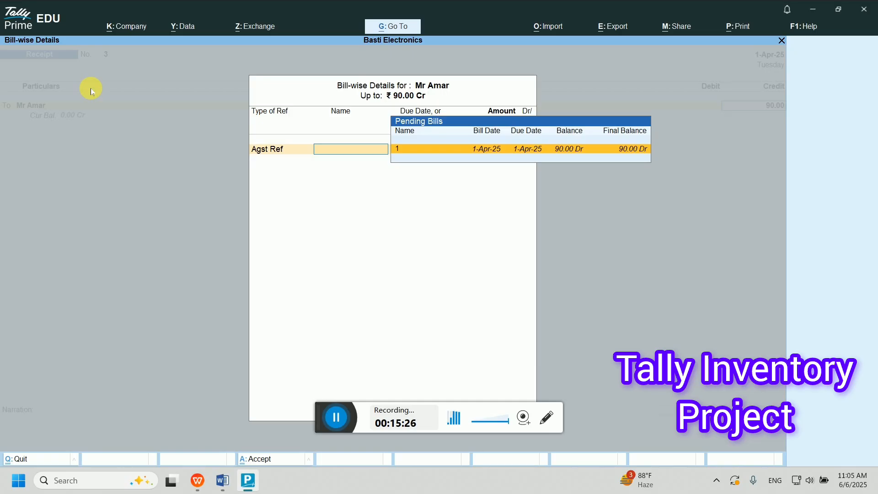
{"action": "key", "text": "Return"}
{"action": "key", "text": "Return"}
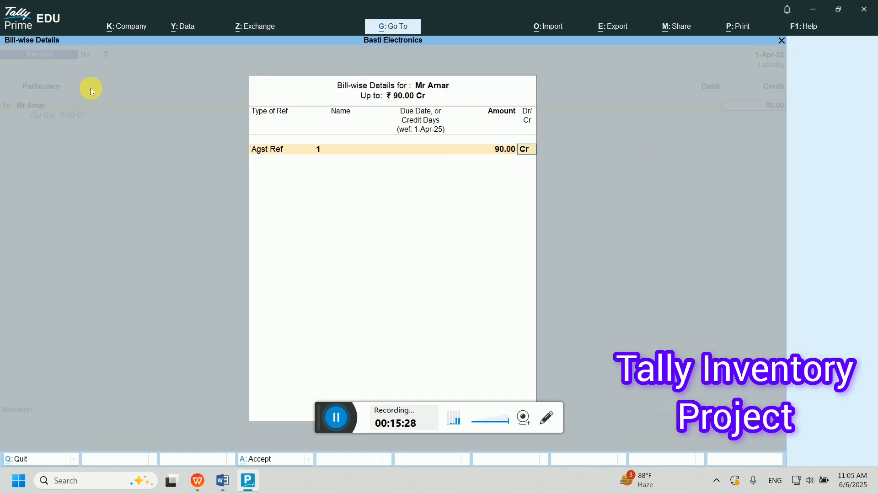
{"action": "key", "text": "Return"}
{"action": "key", "text": "Return"}
{"action": "type", "text": "cash"}
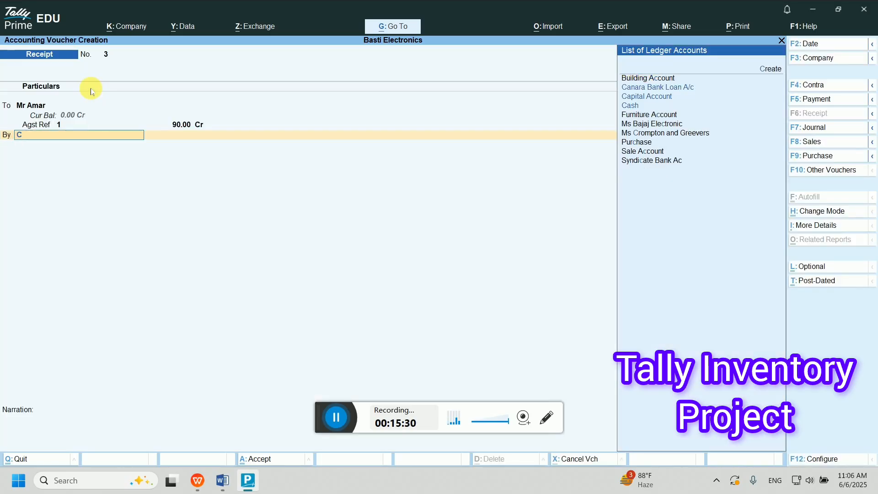
{"action": "key", "text": "Return"}
{"action": "key", "text": "Return"}
{"action": "key", "text": "Return"}
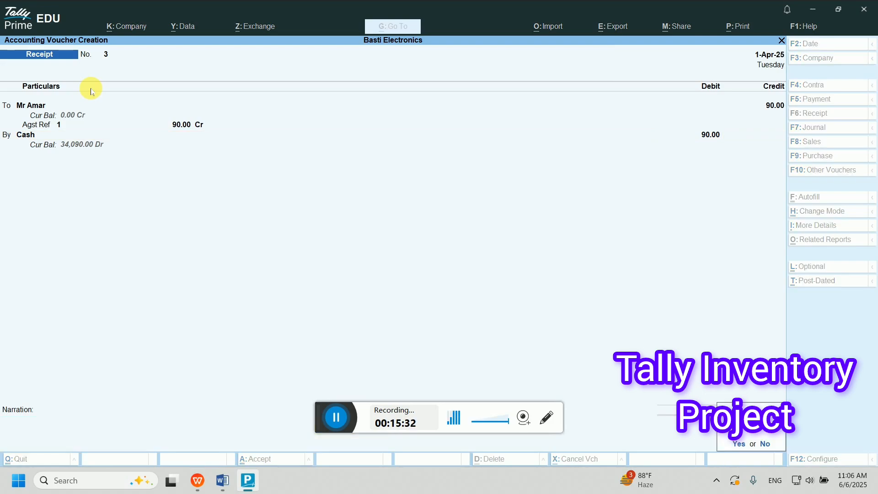
{"action": "key", "text": "Return"}
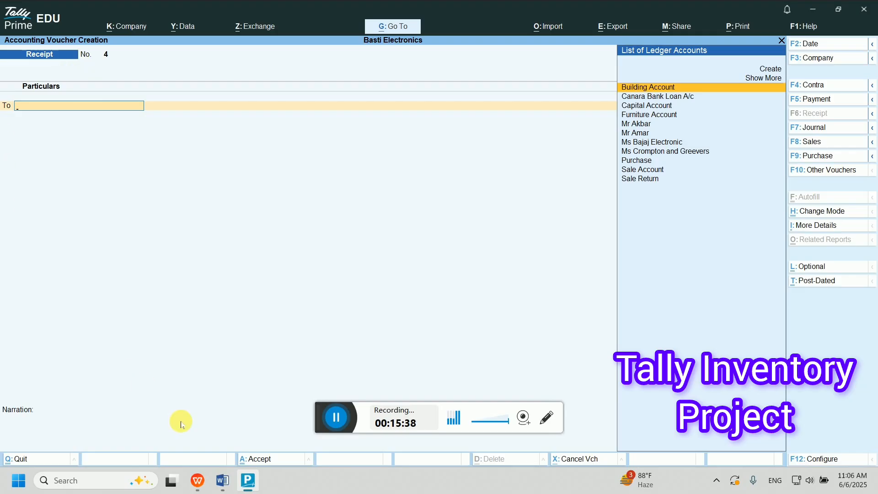
- Check exercise item 10 about the bank deposit in the Word list
{"action": "left_click", "coordinate": [223, 480]}
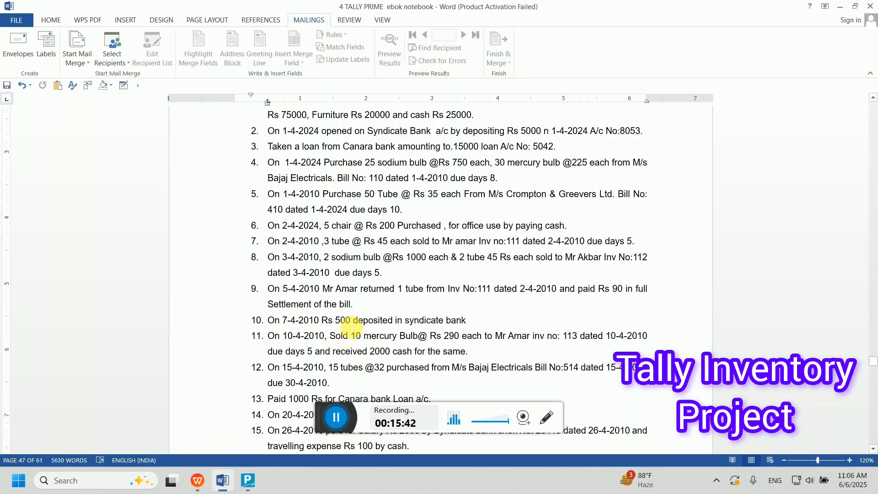
{"action": "triple_click", "coordinate": [352, 320]}
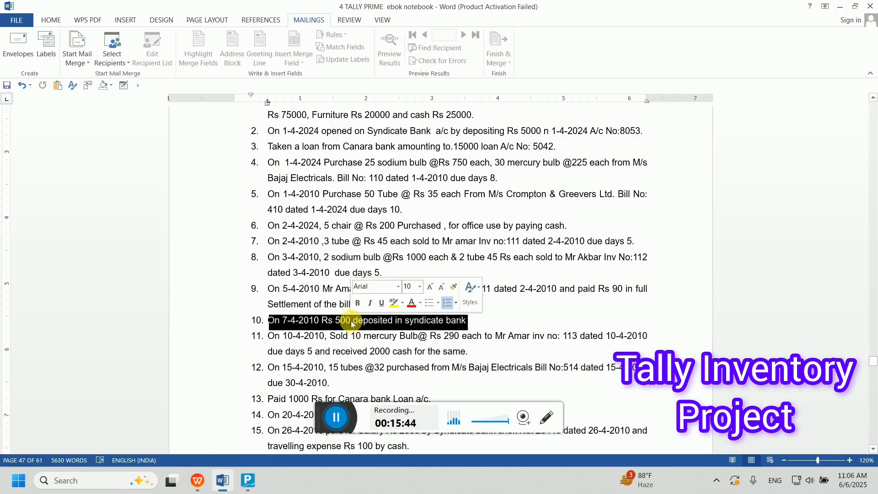
{"action": "left_click", "coordinate": [247, 481]}
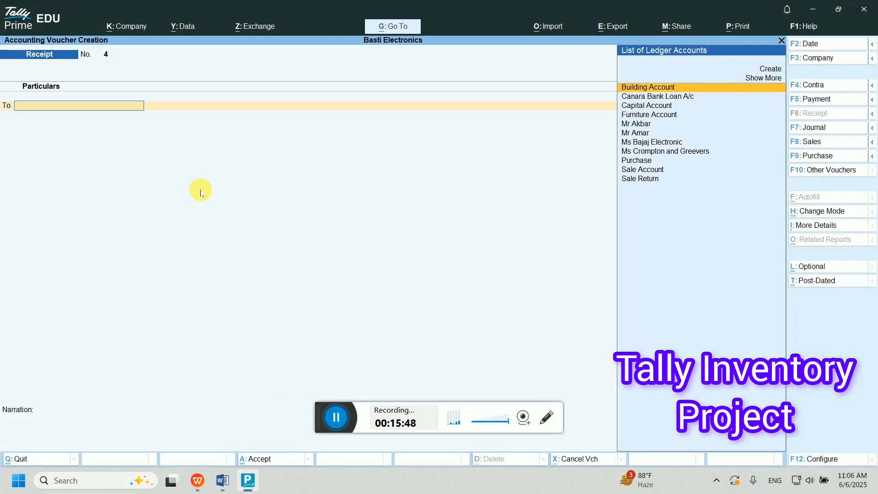
- Record contra voucher 2 moving 500 from Cash to Syndicate Bank Ac, one 500 note
{"action": "key", "text": "F4"}
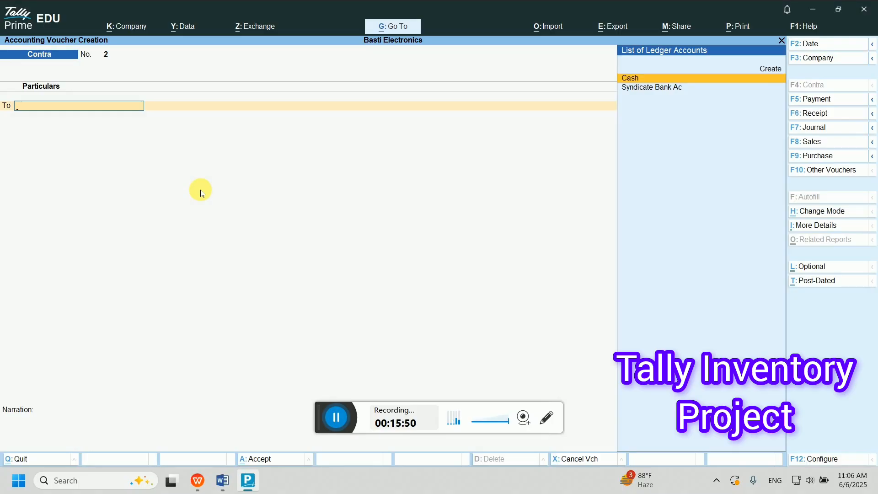
{"action": "type", "text": "Cas"}
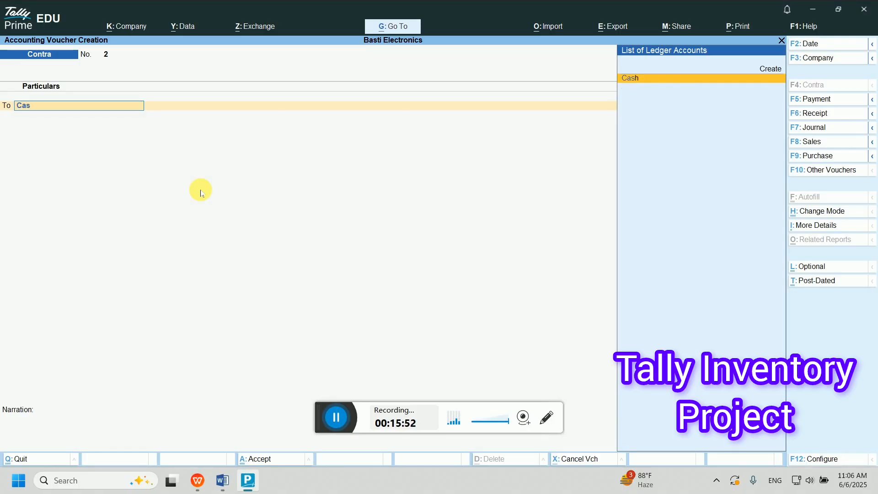
{"action": "type", "text": "h"}
{"action": "key", "text": "Return"}
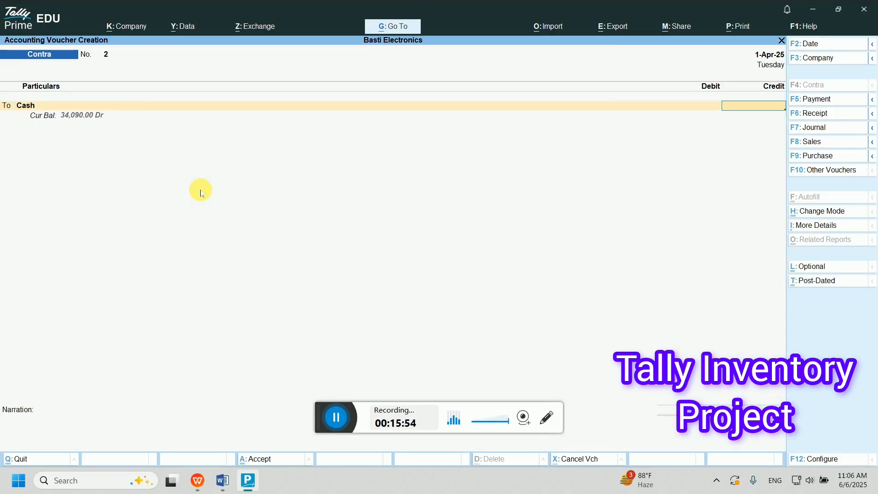
{"action": "type", "text": "500"}
{"action": "key", "text": "Return"}
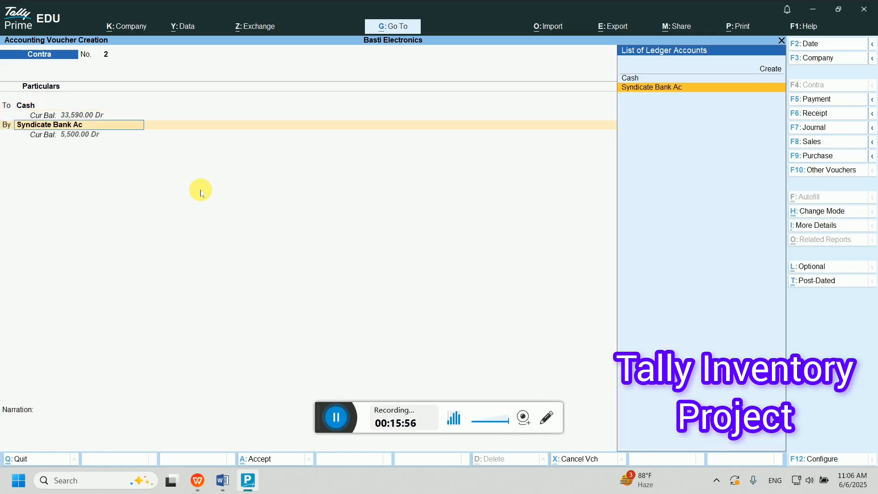
{"action": "key", "text": "Return"}
{"action": "key", "text": "Return"}
{"action": "key", "text": "Return"}
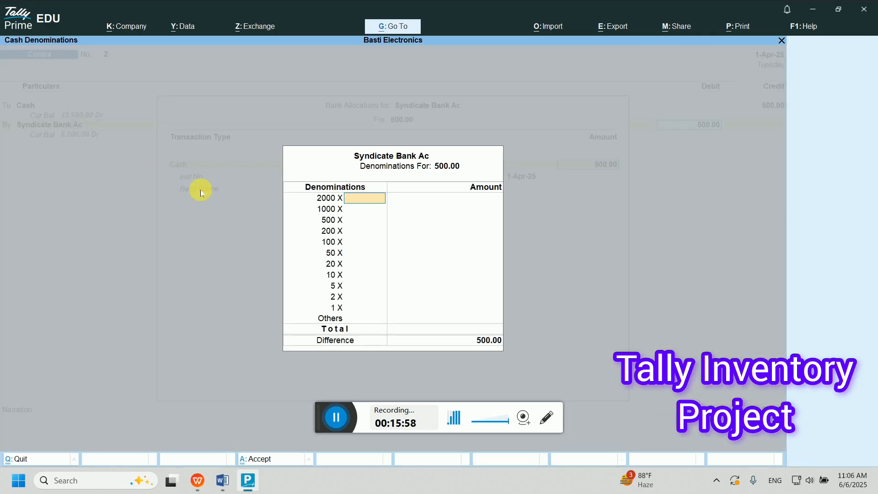
{"action": "key", "text": "Return"}
{"action": "key", "text": "Return"}
{"action": "key", "text": "Return"}
{"action": "key", "text": "Up"}
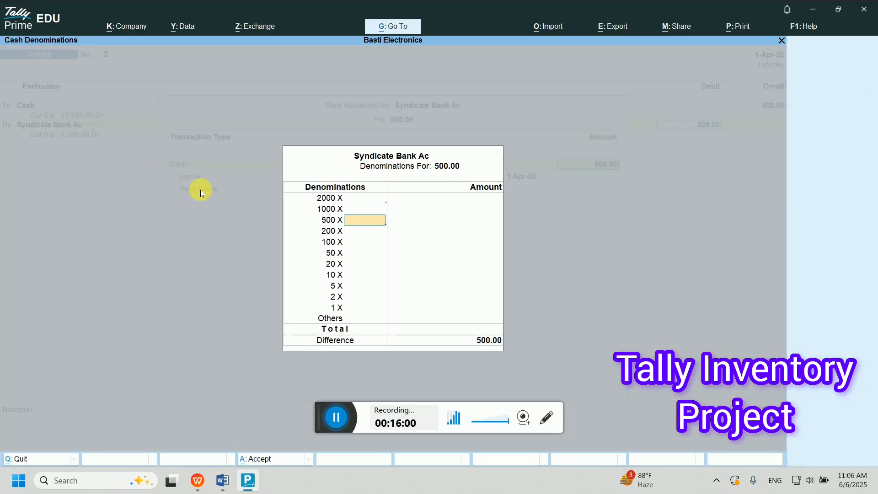
{"action": "type", "text": "1"}
{"action": "key", "text": "Return"}
{"action": "key", "text": "Return"}
{"action": "key", "text": "Return"}
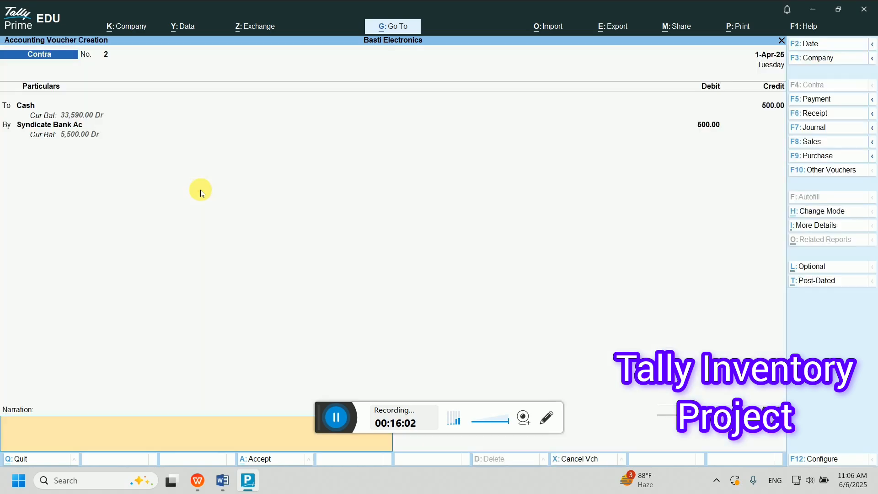
{"action": "key", "text": "Return"}
{"action": "key", "text": "Return"}
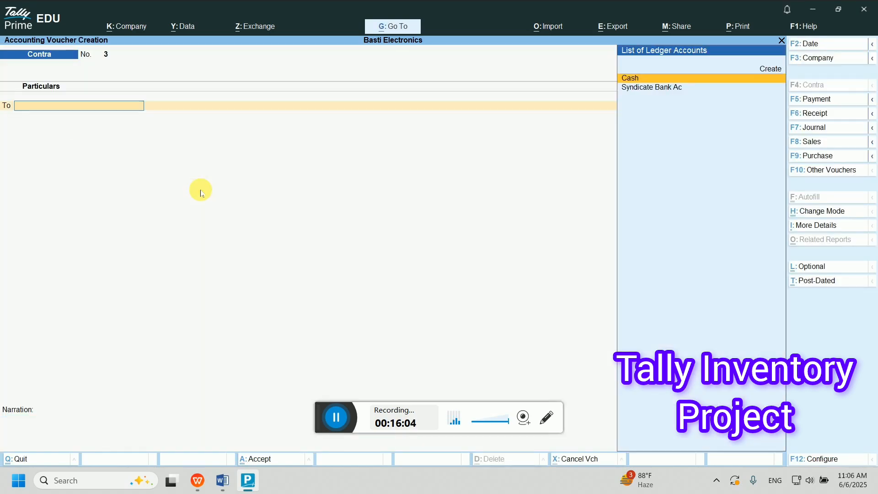
- Start sales voucher 3 for the customer with delivery note 113 and Sale Account
{"action": "left_click", "coordinate": [222, 481]}
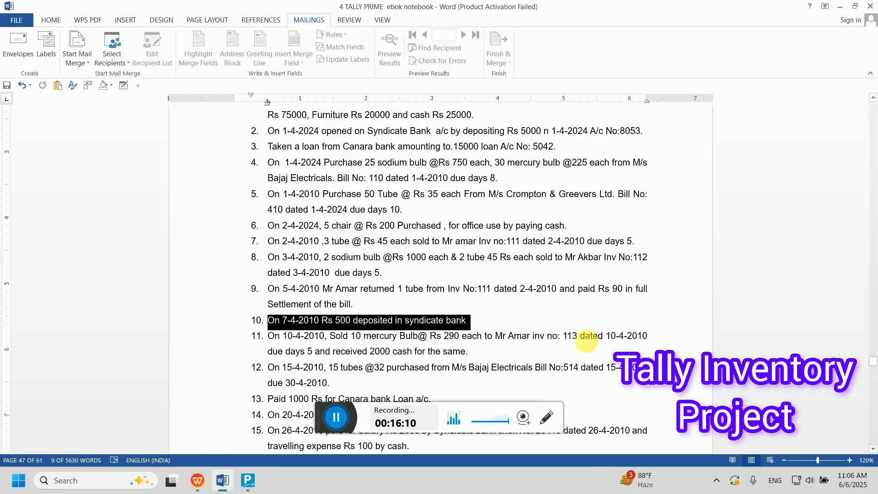
{"action": "left_click", "coordinate": [249, 480]}
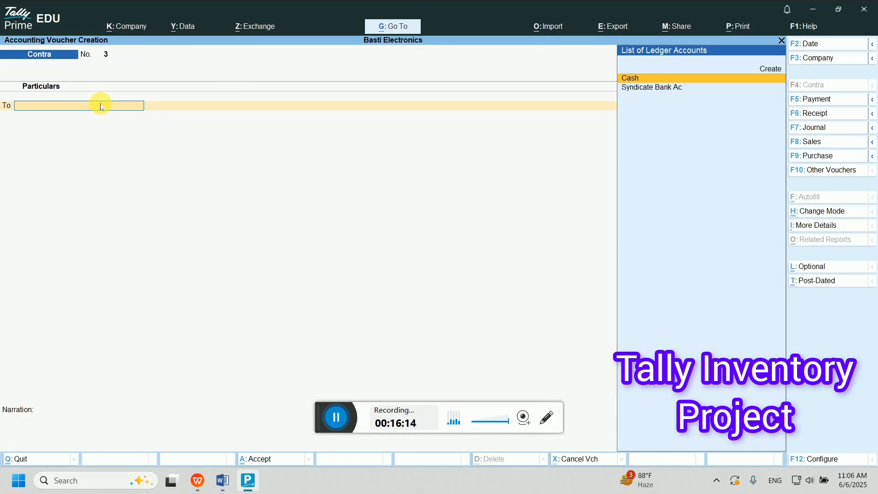
{"action": "key", "text": "F8"}
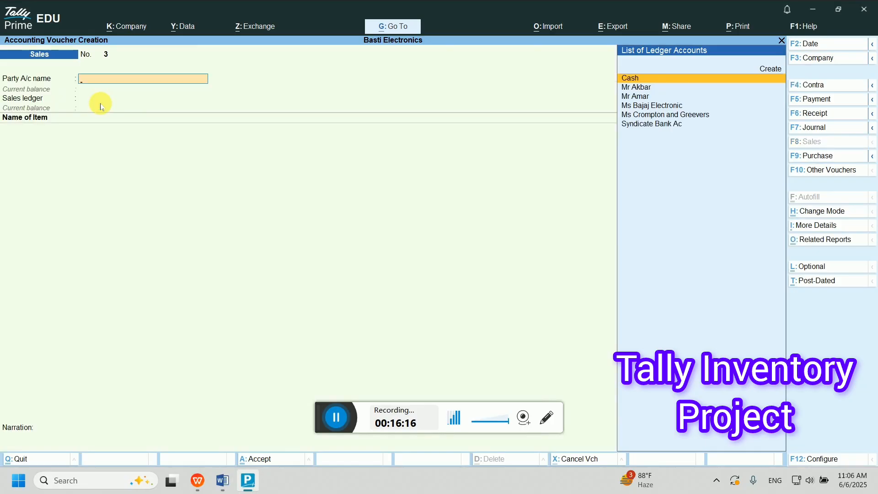
{"action": "type", "text": "Mr"}
{"action": "key", "text": "Down"}
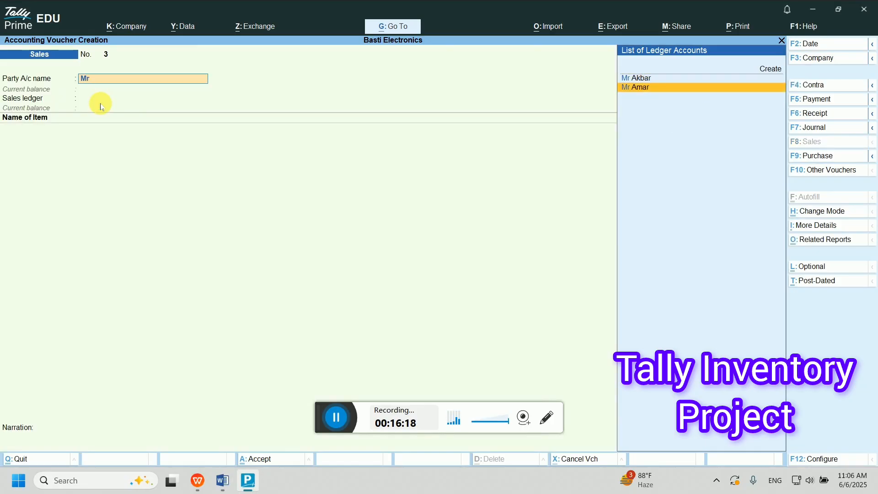
{"action": "key", "text": "Return"}
{"action": "type", "text": "113"}
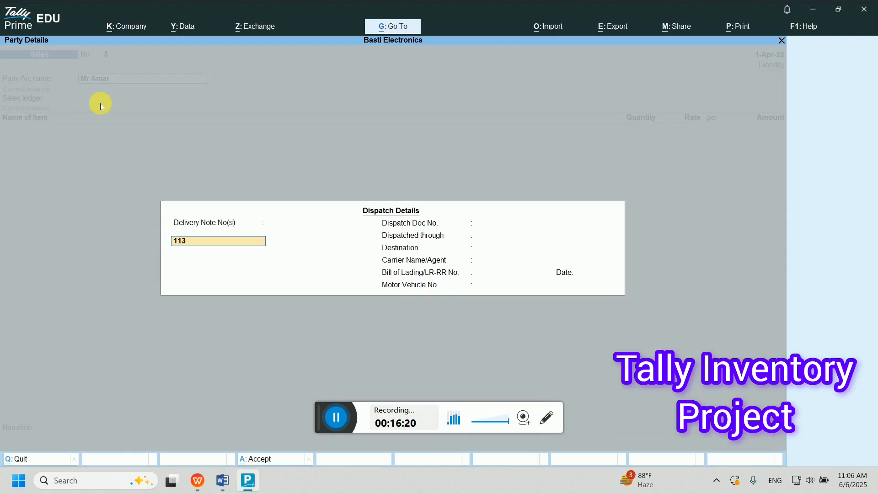
{"action": "key", "text": "Return"}
{"action": "key", "text": "Return"}
{"action": "key", "text": "Return"}
{"action": "key", "text": "Return"}
{"action": "key", "text": "Return"}
{"action": "key", "text": "Return"}
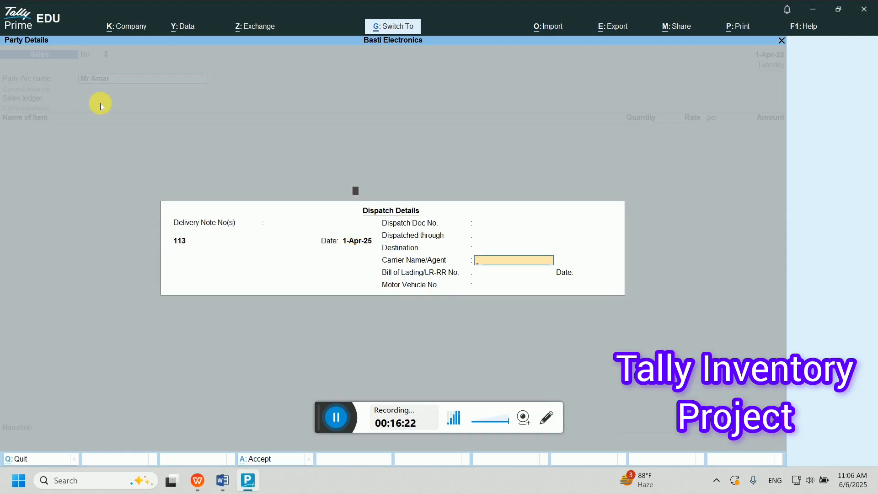
{"action": "key", "text": "Return"}
{"action": "key", "text": "Return"}
{"action": "key", "text": "Return"}
{"action": "key", "text": "Return"}
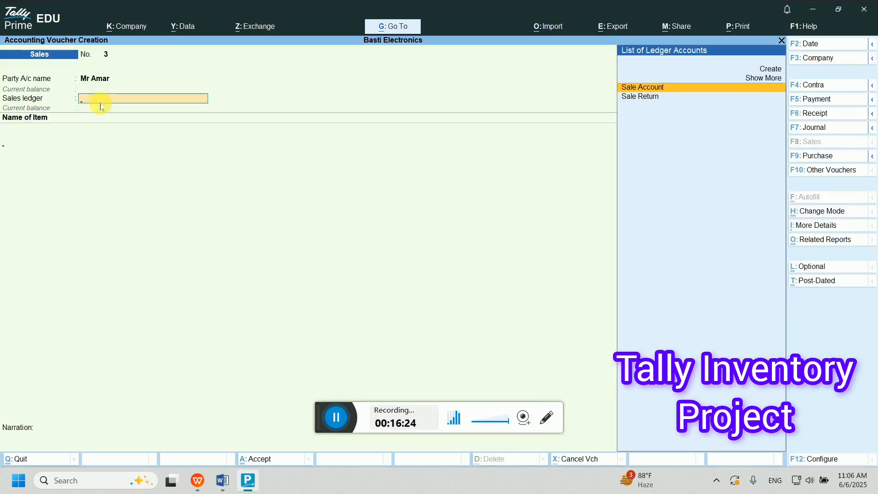
{"action": "key", "text": "Return"}
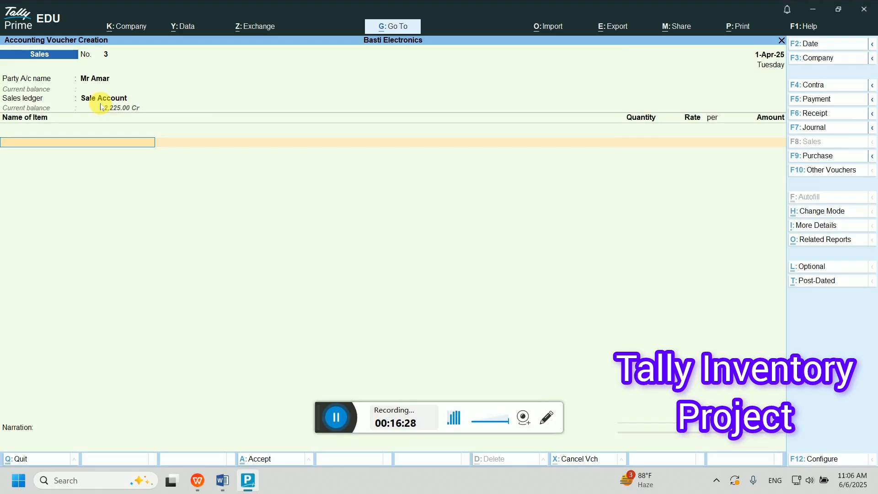
- Add 10 pc Mercury at 290 for 2,900, then view the exercise list again
{"action": "type", "text": "Mer"}
{"action": "key", "text": "Return"}
{"action": "type", "text": "1"}
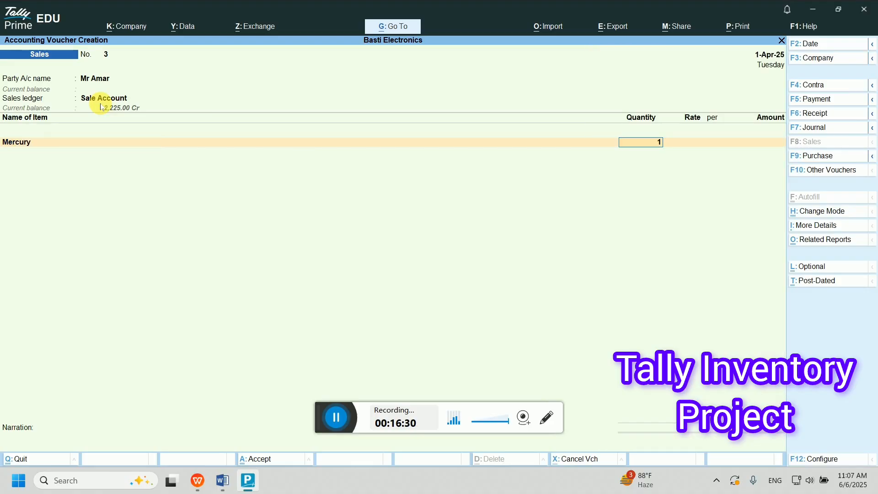
{"action": "type", "text": "0"}
{"action": "key", "text": "Return"}
{"action": "type", "text": "290"}
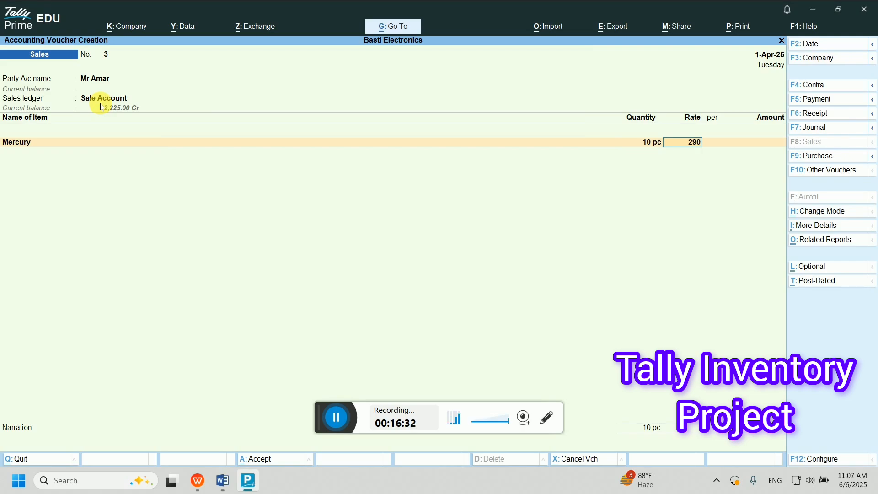
{"action": "key", "text": "Return"}
{"action": "key", "text": "Return"}
{"action": "key", "text": "Return"}
{"action": "key", "text": "Return"}
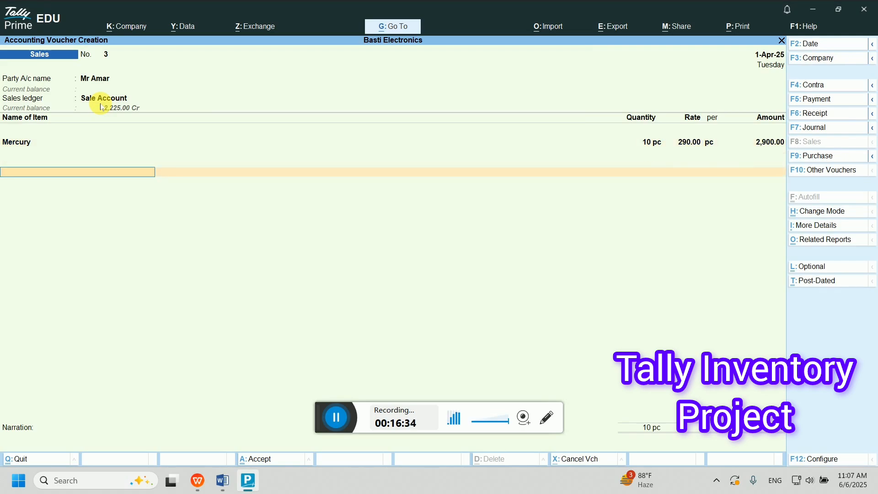
{"action": "key", "text": "Return"}
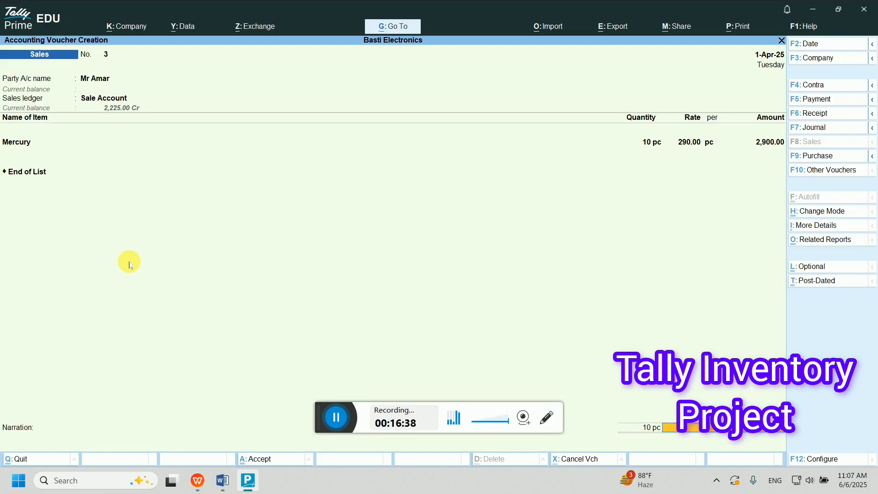
{"action": "left_click", "coordinate": [223, 480]}
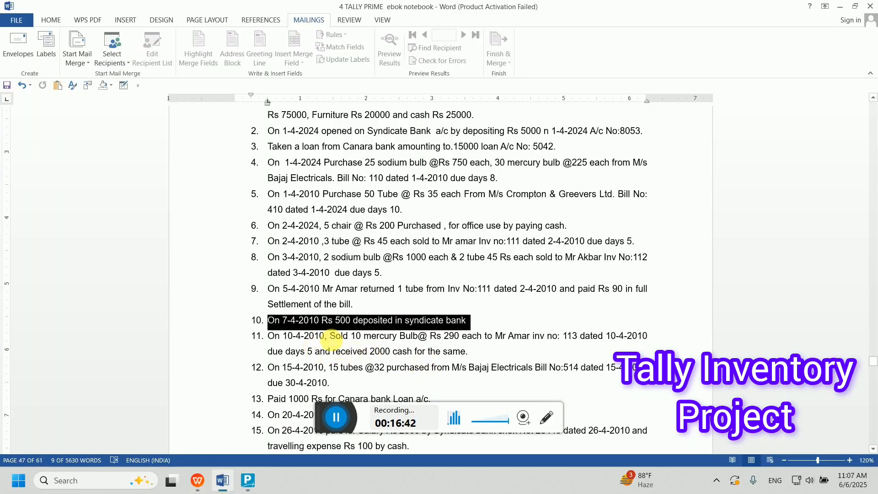
- Undo an accidental word move in item 11, check the 2000 cash amount, and minimize Word
{"action": "key", "text": "F2"}
{"action": "left_click", "coordinate": [328, 352]}
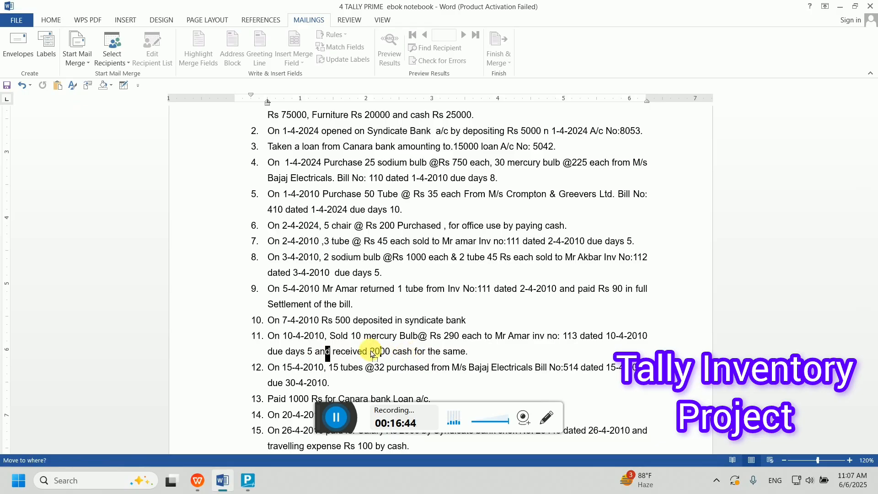
{"action": "left_click_drag", "start_coordinate": [372, 353], "coordinate": [330, 365]}
{"action": "double_click", "coordinate": [339, 359]}
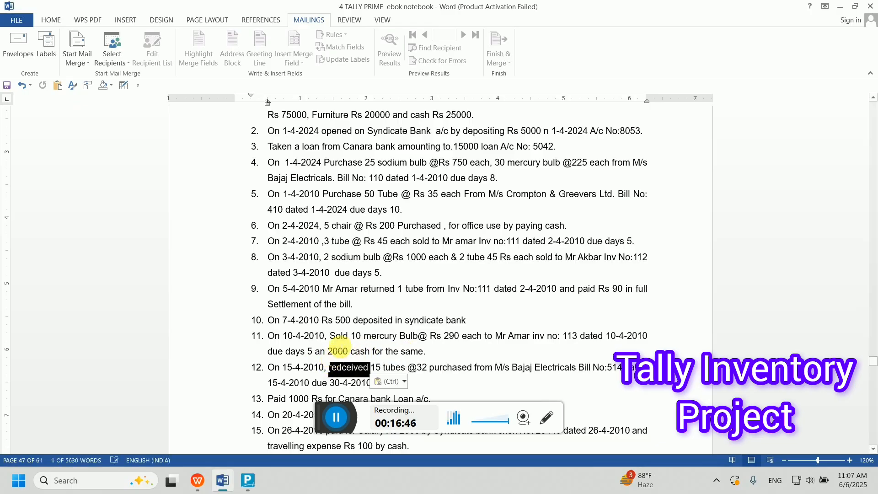
{"action": "key", "text": "ctrl+z"}
{"action": "left_click", "coordinate": [356, 336]}
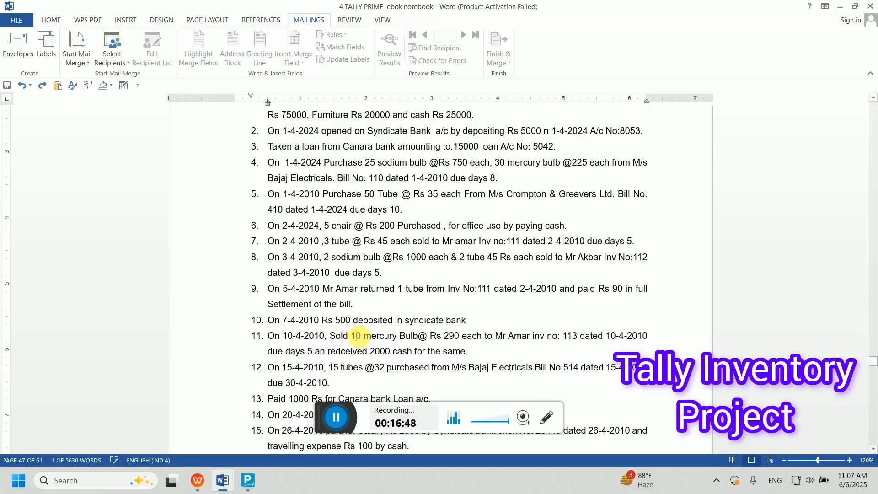
{"action": "double_click", "coordinate": [383, 352]}
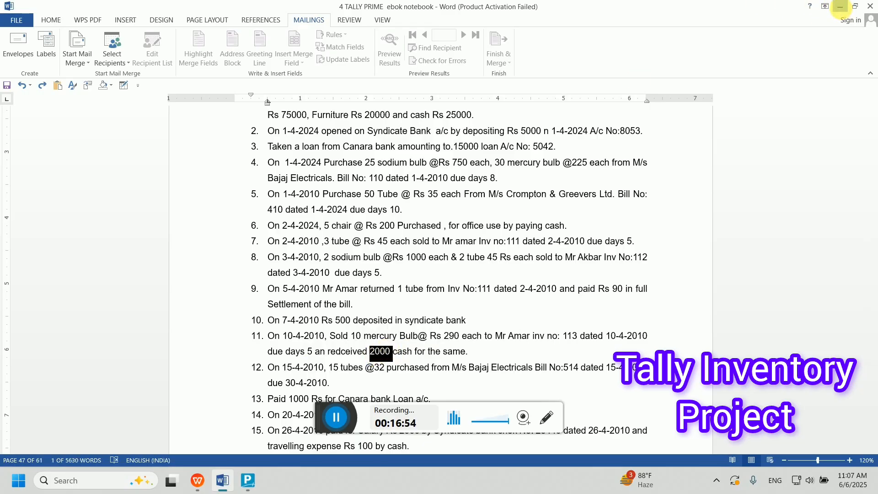
{"action": "left_click", "coordinate": [841, 7]}
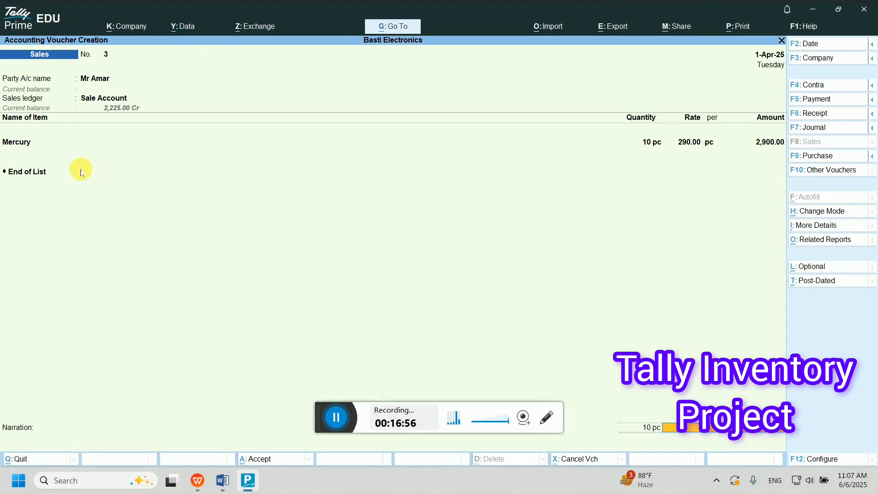
- Save sales voucher 3 as new bill reference 3 for 2,900 Dr, then review earlier vouchers
{"action": "key", "text": "Return"}
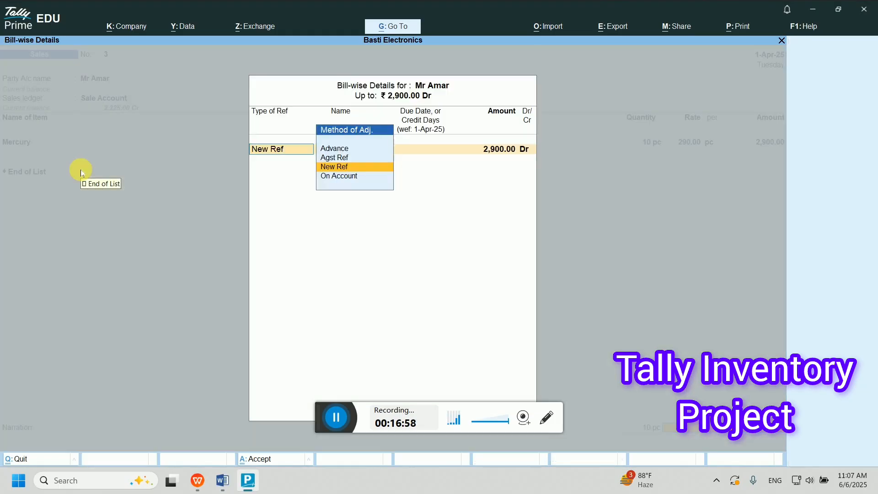
{"action": "key", "text": "Return"}
{"action": "key", "text": "Return"}
{"action": "key", "text": "Return"}
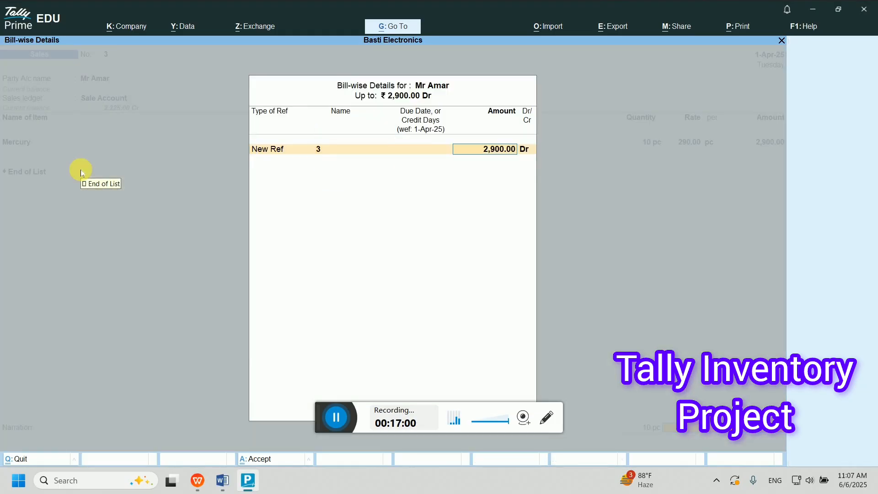
{"action": "key", "text": "BackSpace"}
{"action": "key", "text": "BackSpace"}
{"action": "key", "text": "BackSpace"}
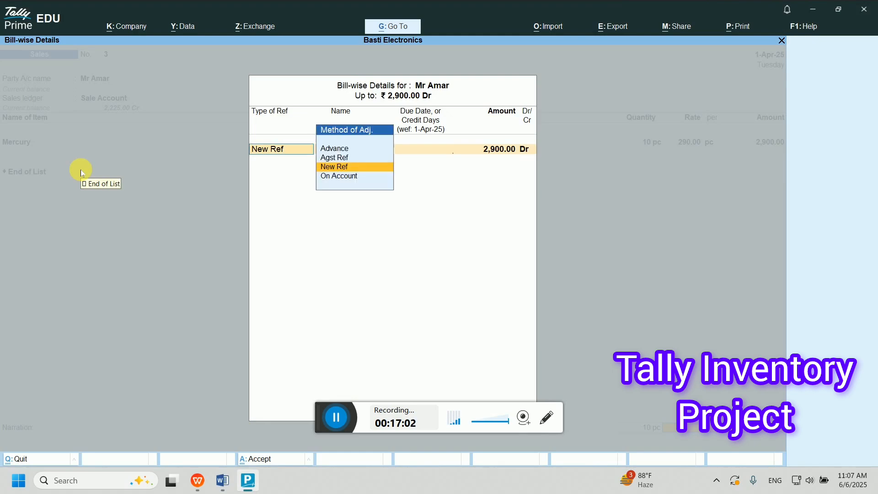
{"action": "key", "text": "Return"}
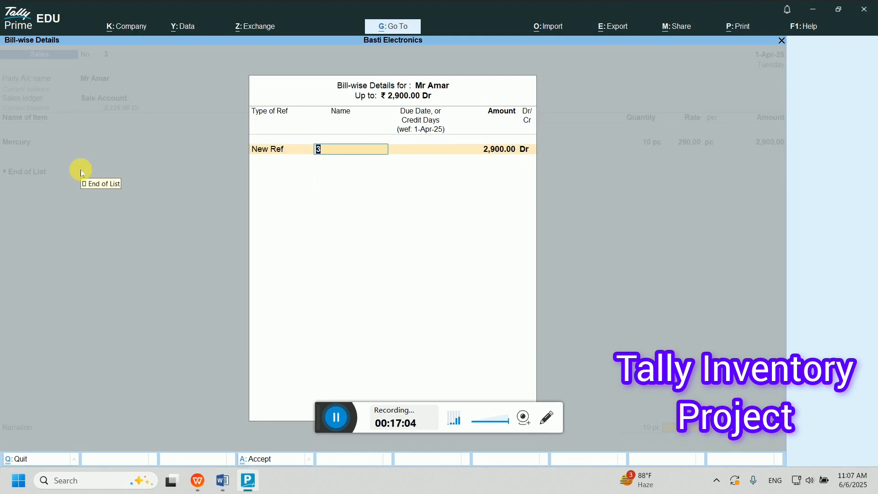
{"action": "key", "text": "BackSpace"}
{"action": "key", "text": "Return"}
{"action": "key", "text": "Return"}
{"action": "key", "text": "Return"}
{"action": "key", "text": "Return"}
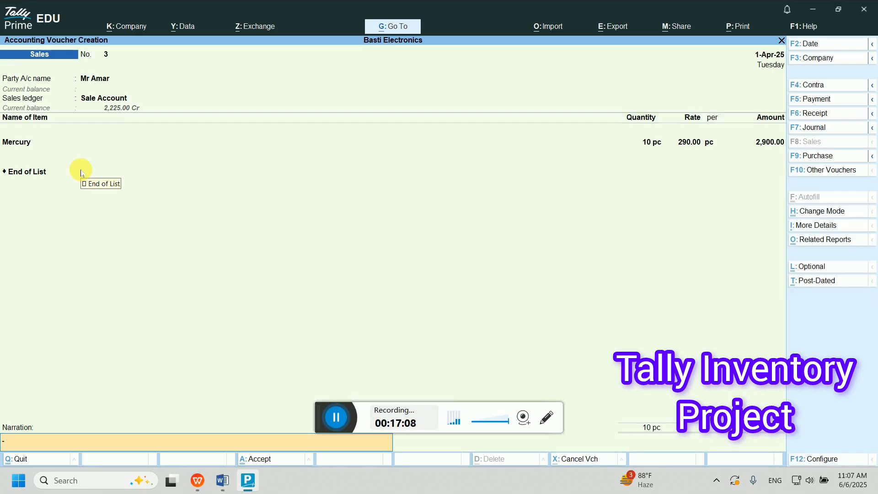
{"action": "key", "text": "Return"}
{"action": "key", "text": "Return"}
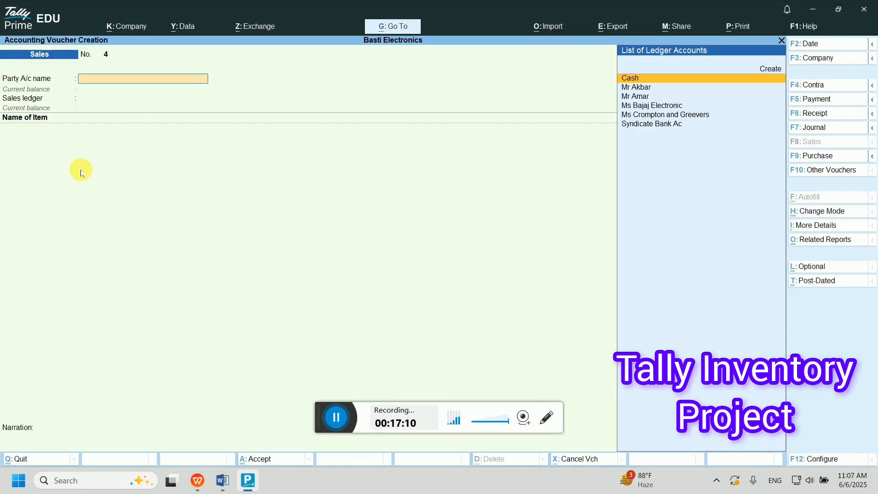
{"action": "key", "text": "Page_Up"}
{"action": "key", "text": "Page_Up"}
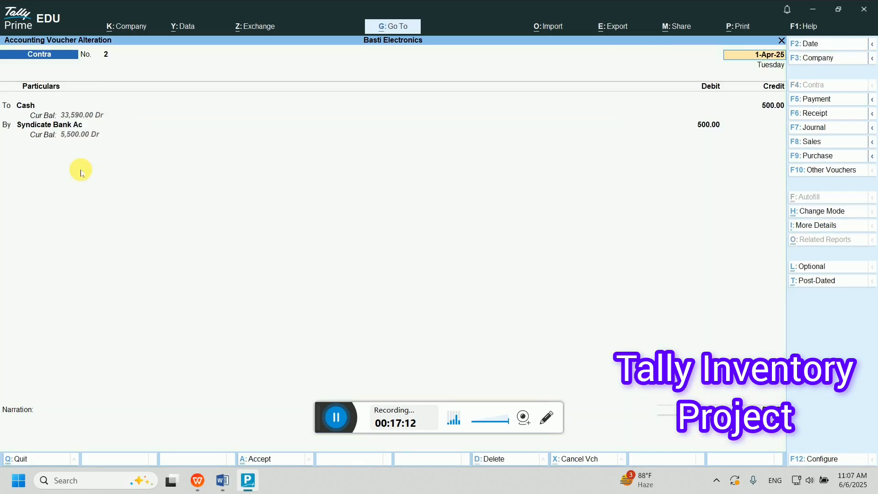
{"action": "key", "text": "Page_Down"}
{"action": "key", "text": "Page_Down"}
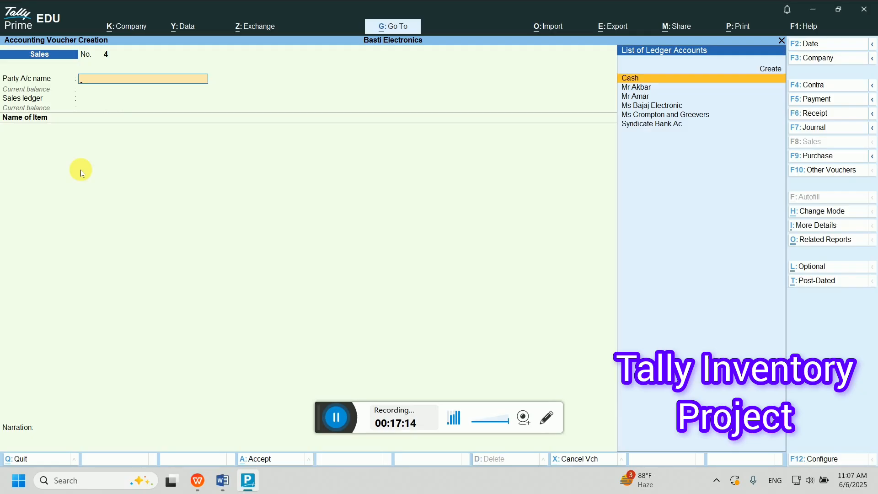
- Enter receipt 4: 2,000 from the customer against bill 3, debited to Cash
{"action": "key", "text": "F6"}
{"action": "type", "text": "Mr"}
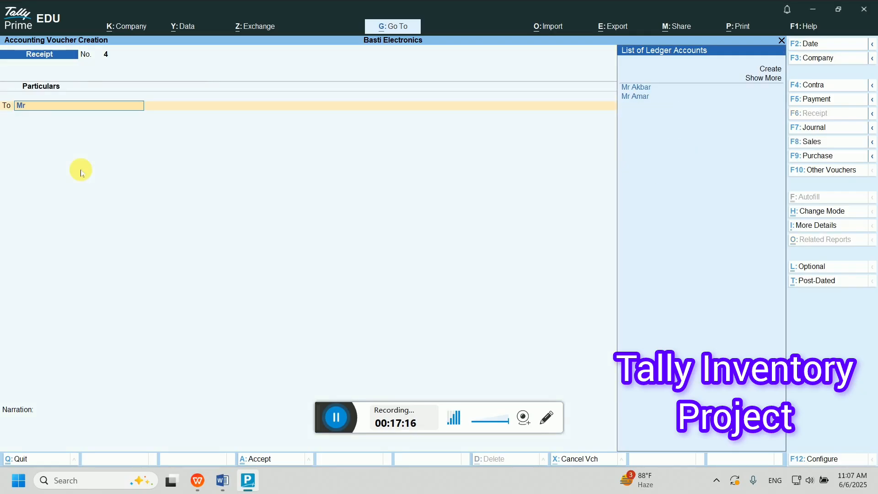
{"action": "key", "text": "Down"}
{"action": "key", "text": "Return"}
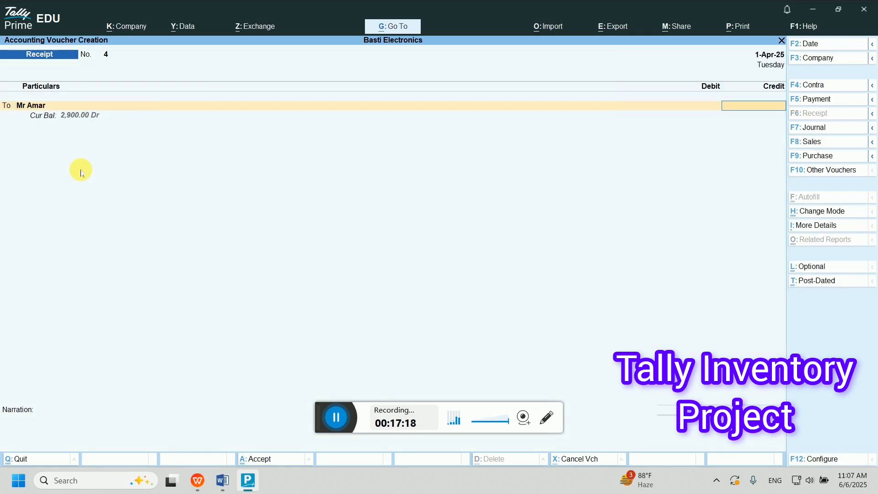
{"action": "type", "text": "2000"}
{"action": "key", "text": "Return"}
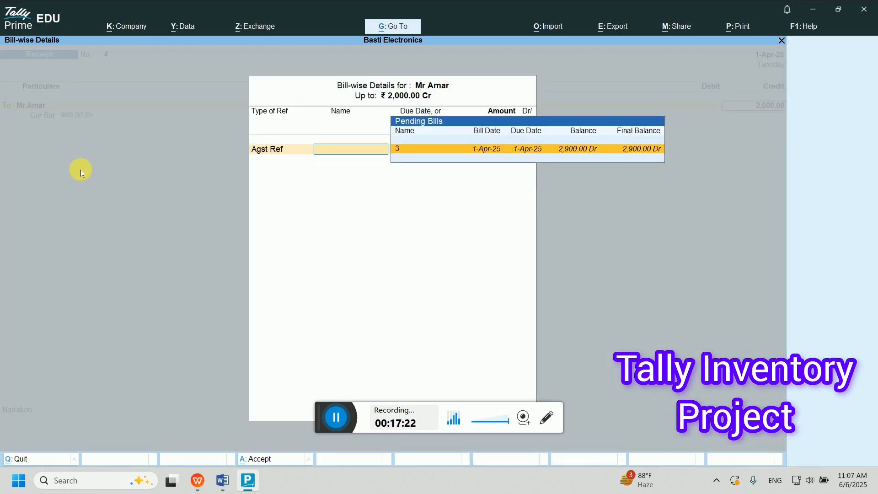
{"action": "key", "text": "Return"}
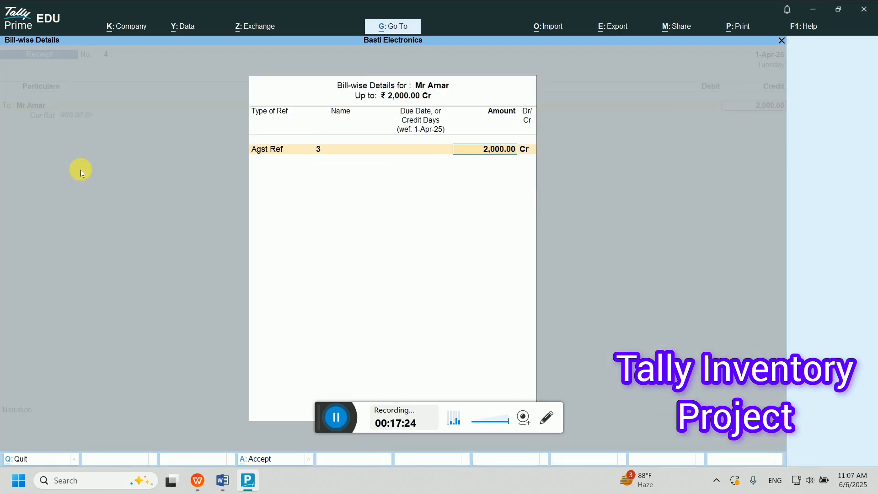
{"action": "key", "text": "Return"}
{"action": "key", "text": "Return"}
{"action": "key", "text": "Return"}
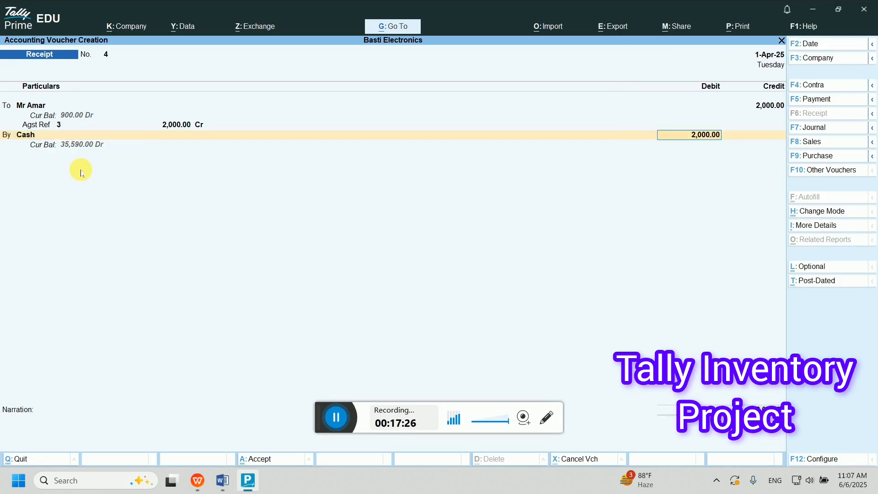
{"action": "key", "text": "Return"}
{"action": "key", "text": "Return"}
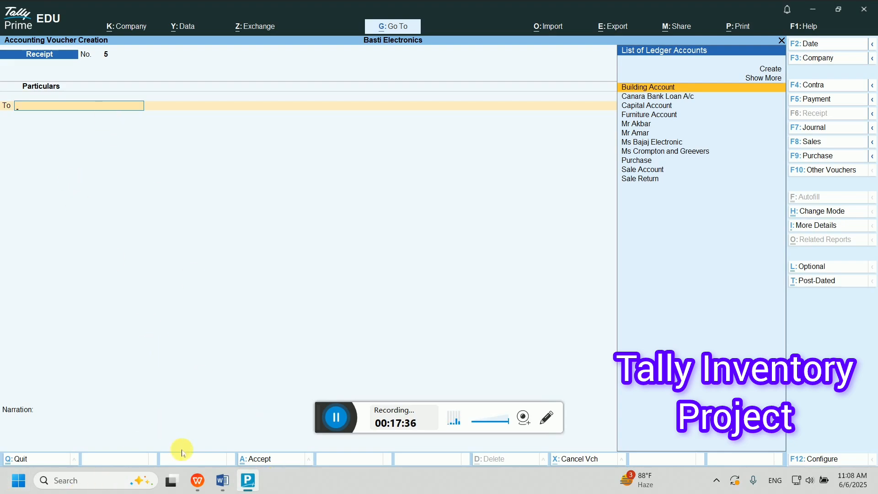
- Scroll Word's exercise list to item 12: 15 tubes at 32 under bill 514
{"action": "left_click", "coordinate": [222, 480]}
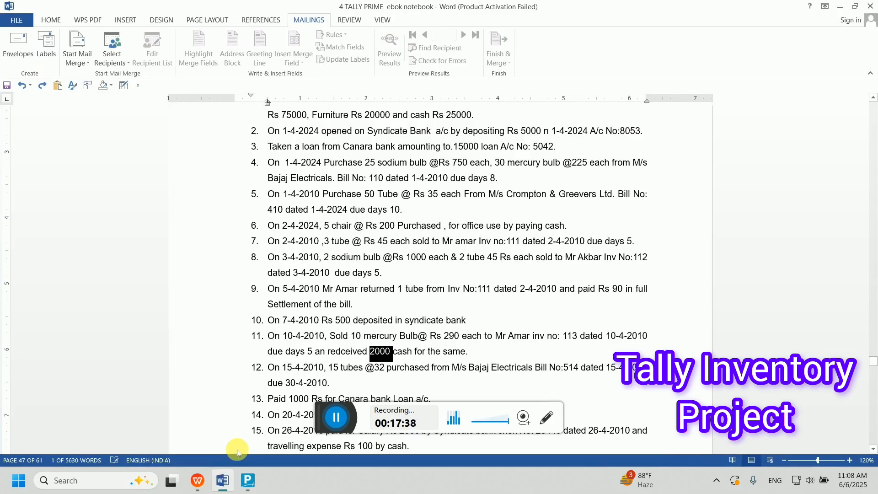
{"action": "scroll", "coordinate": [336, 315], "scroll_direction": "down", "scroll_amount": 2}
{"action": "left_click", "coordinate": [333, 302]}
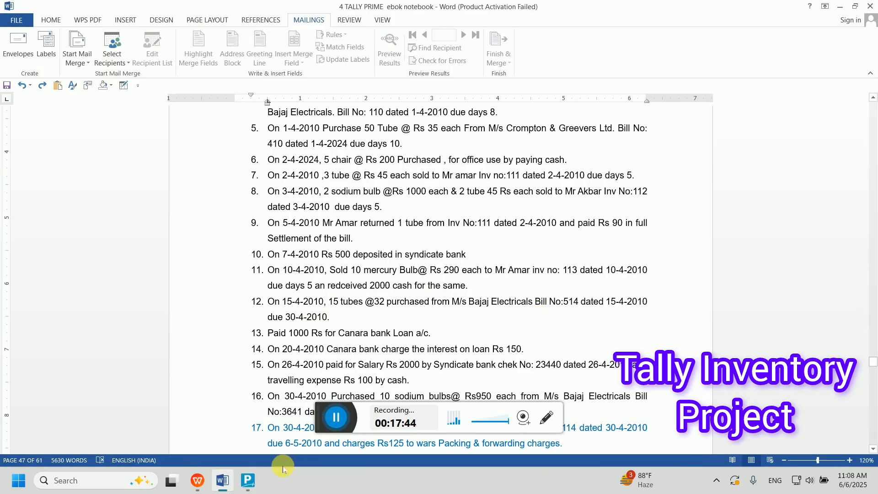
- Start a purchase voucher from Ms Bajaj Electronic with supplier invoice 514
{"action": "left_click", "coordinate": [245, 487]}
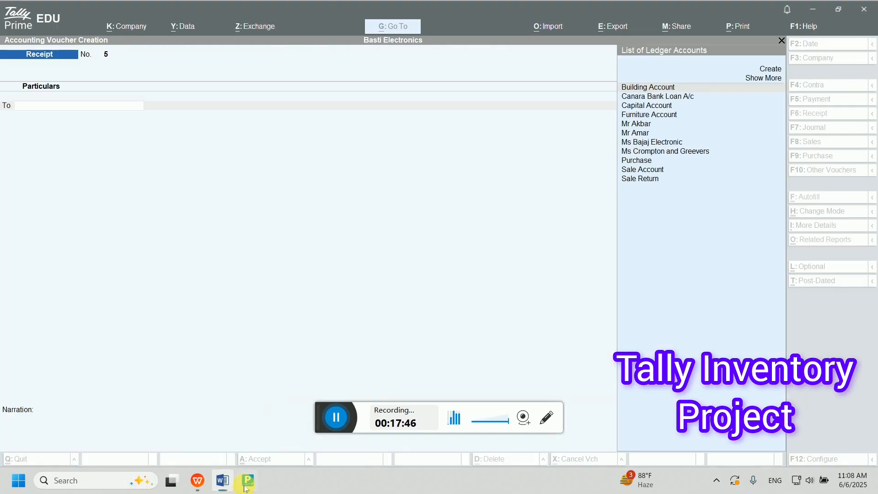
{"action": "key", "text": "F9"}
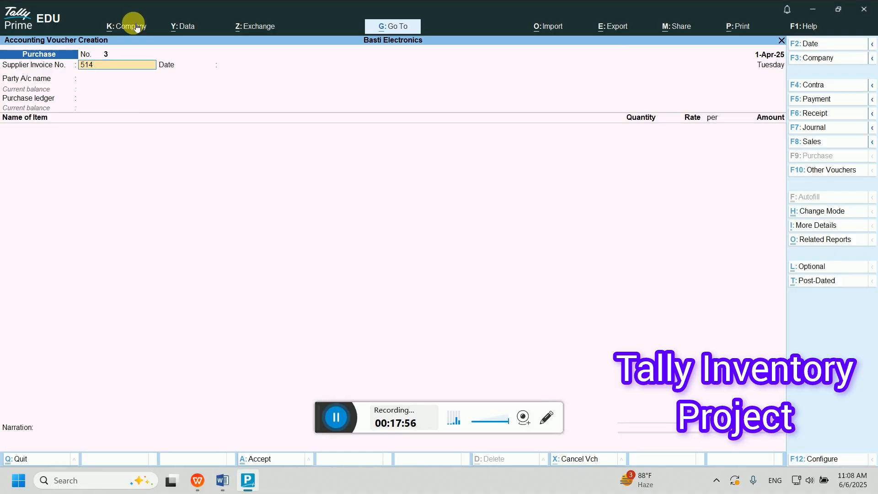
{"action": "key", "text": "Return"}
{"action": "key", "text": "Return"}
{"action": "key", "text": "Down"}
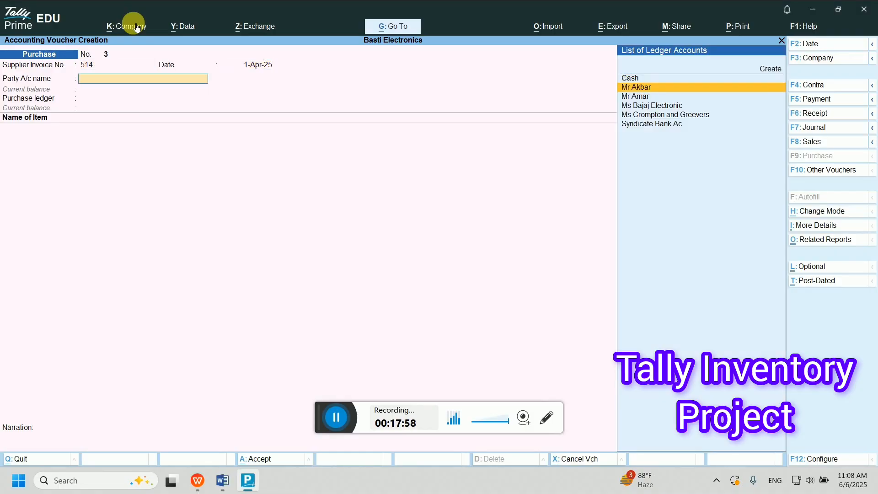
{"action": "key", "text": "Down"}
{"action": "key", "text": "Down"}
{"action": "key", "text": "Down"}
{"action": "key", "text": "Up"}
{"action": "key", "text": "Return"}
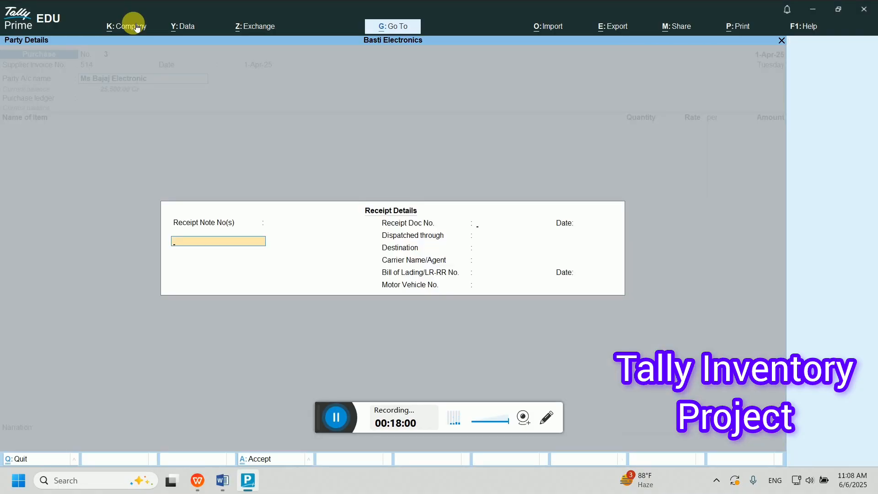
{"action": "key", "text": "Return"}
{"action": "key", "text": "BackSpace"}
{"action": "type", "text": "514"}
{"action": "key", "text": "Return"}
{"action": "key", "text": "Return"}
{"action": "key", "text": "Return"}
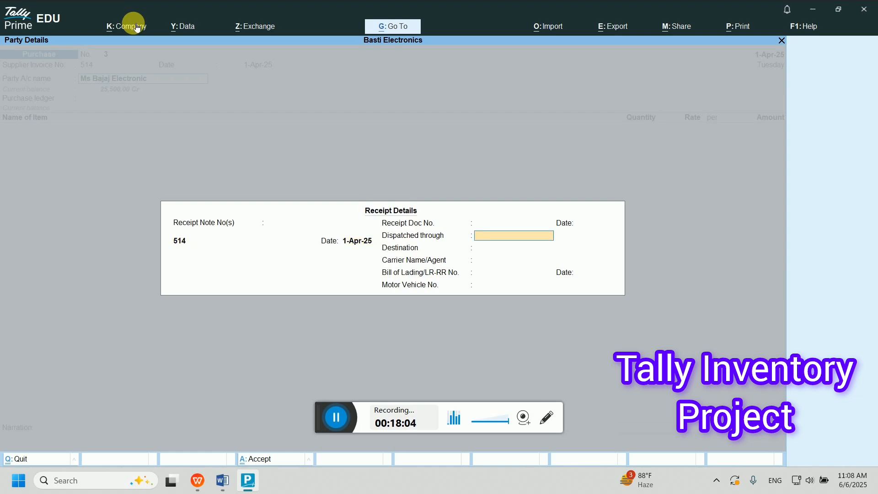
{"action": "key", "text": "ctrl+a"}
{"action": "key", "text": "ctrl+a"}
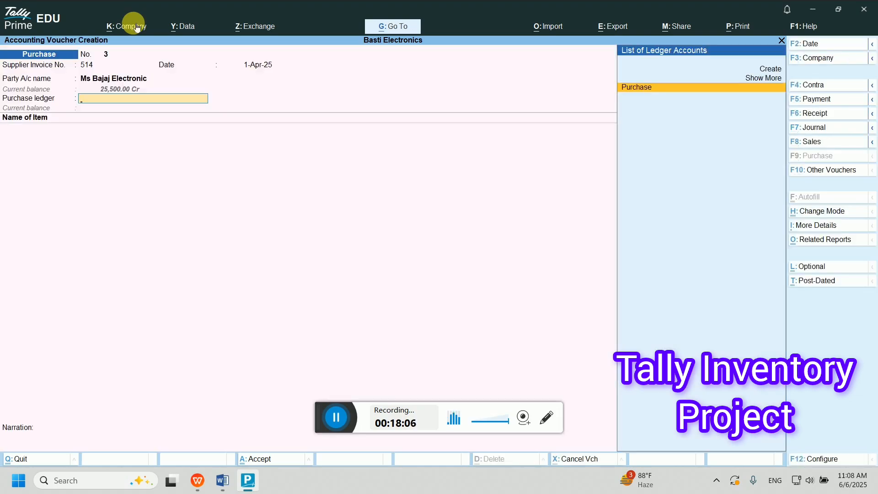
- Post 15 Tube at 32 (480) to the Purchase ledger and save the voucher
{"action": "key", "text": "Return"}
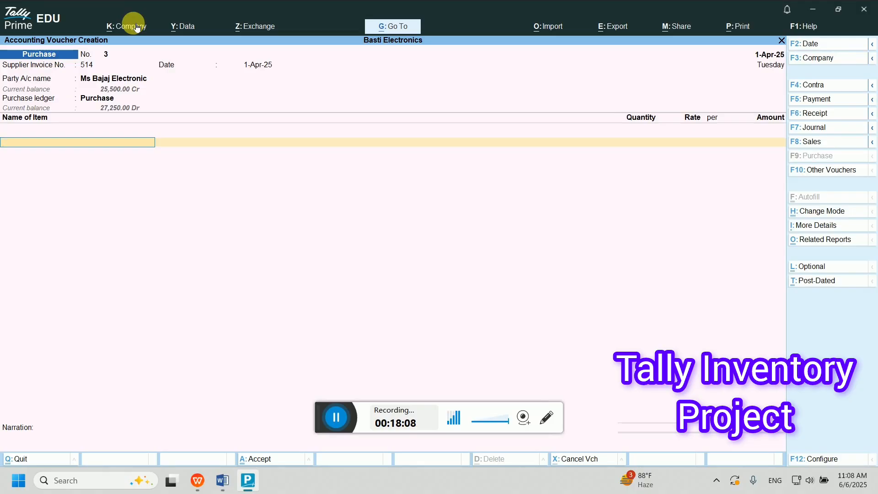
{"action": "type", "text": "Tube"}
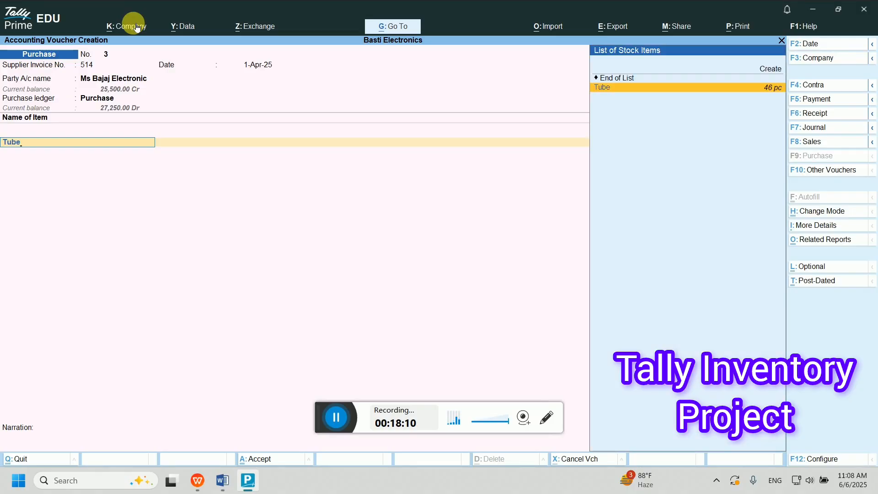
{"action": "key", "text": "Return"}
{"action": "type", "text": "15"}
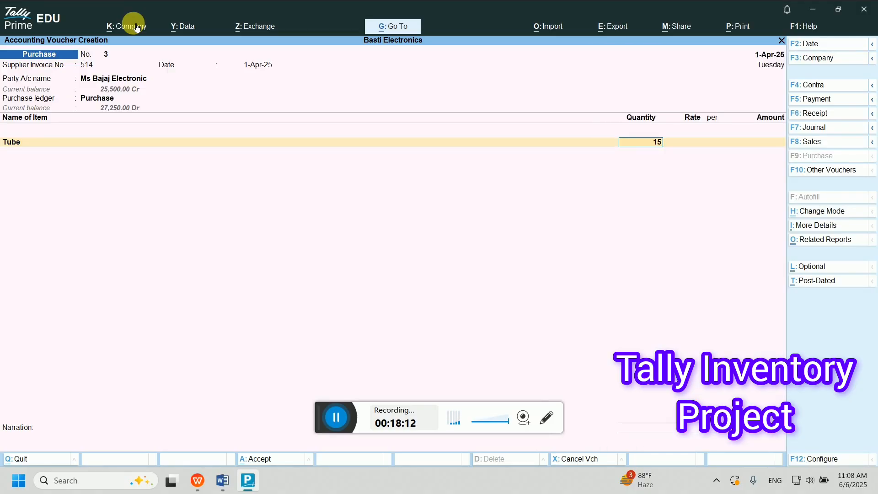
{"action": "key", "text": "Return"}
{"action": "type", "text": "32"}
{"action": "key", "text": "Return"}
{"action": "key", "text": "Return"}
{"action": "key", "text": "Return"}
{"action": "key", "text": "Return"}
{"action": "key", "text": "Return"}
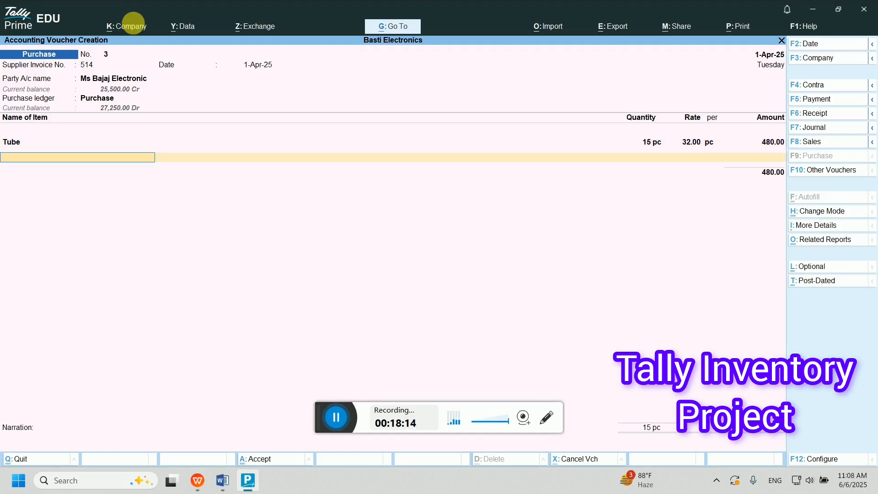
{"action": "key", "text": "Return"}
{"action": "key", "text": "Return"}
{"action": "key", "text": "Return"}
{"action": "key", "text": "Return"}
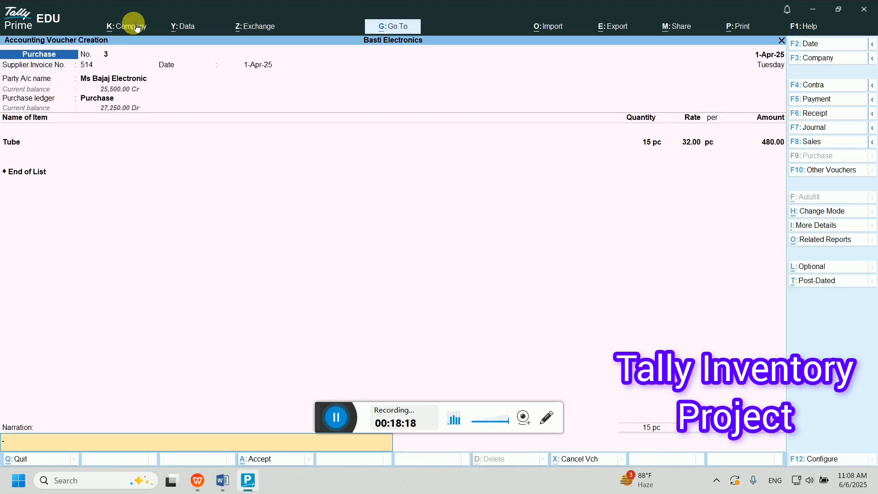
{"action": "key", "text": "Return"}
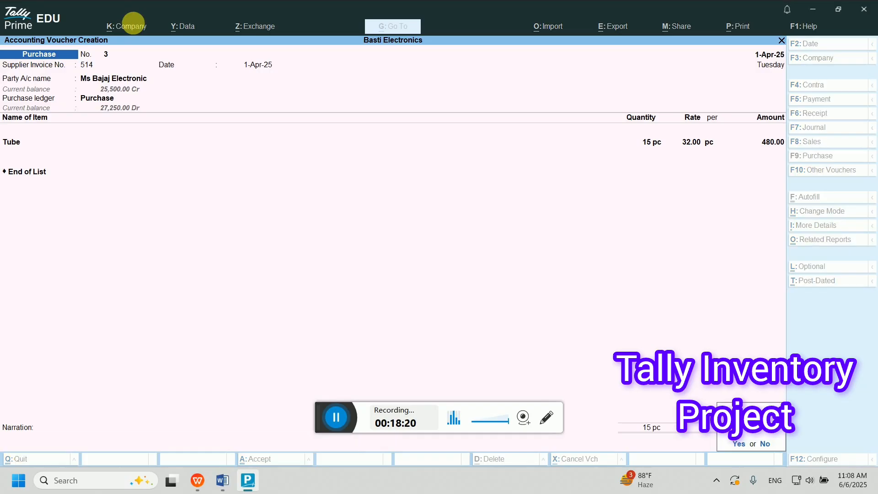
{"action": "key", "text": "Return"}
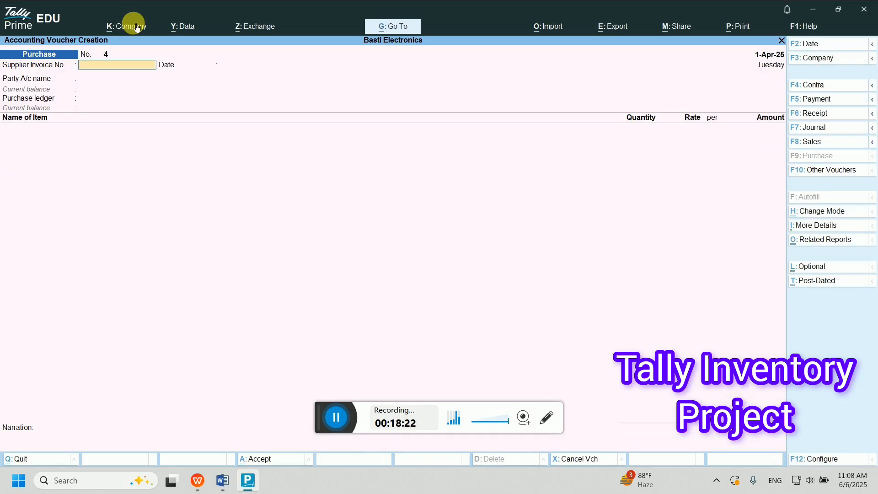
- Scroll the Word exercise list to item 13: Rs 1000 paid for Canara bank Loan a/c
{"action": "left_click", "coordinate": [221, 480]}
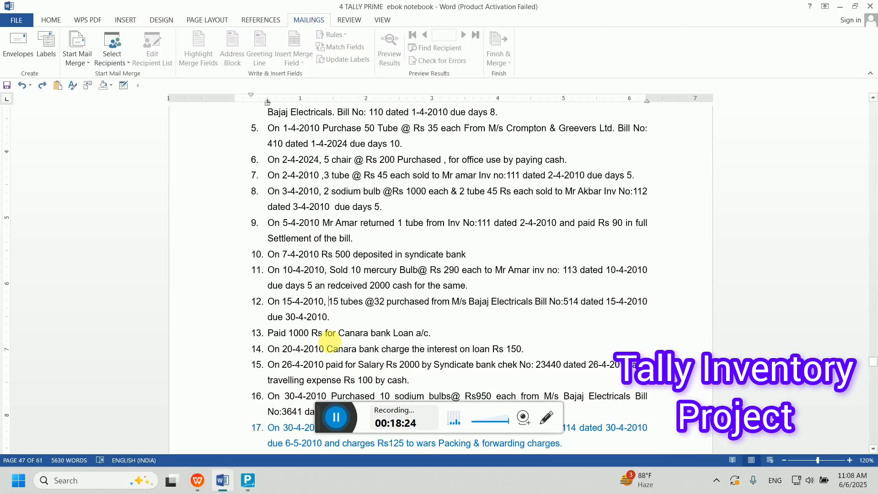
{"action": "scroll", "coordinate": [343, 366], "scroll_direction": "down", "scroll_amount": 2}
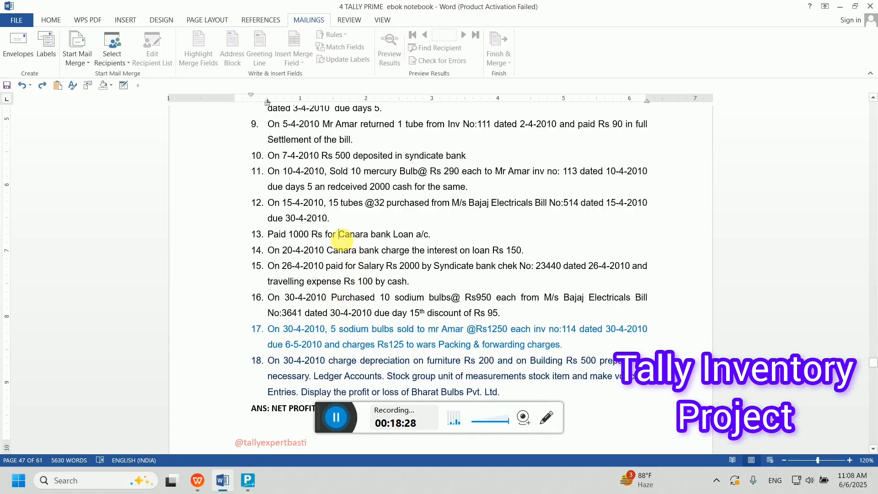
{"action": "double_click", "coordinate": [443, 238]}
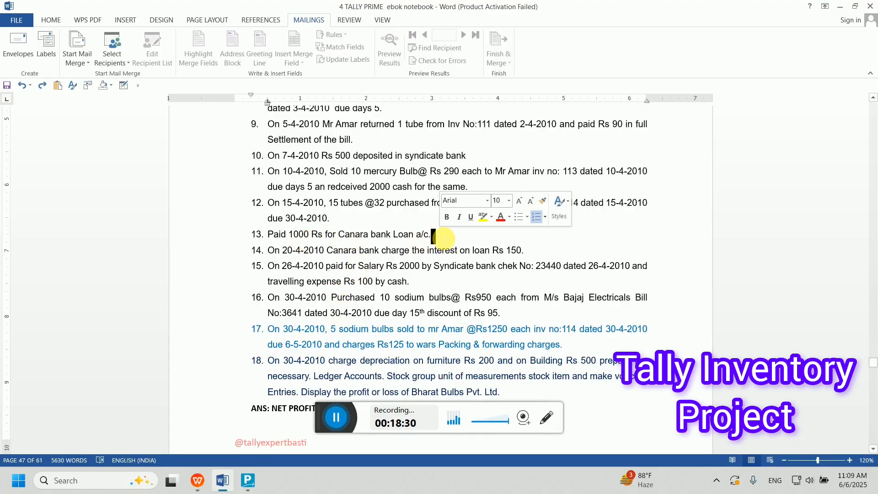
{"action": "left_click", "coordinate": [351, 235]}
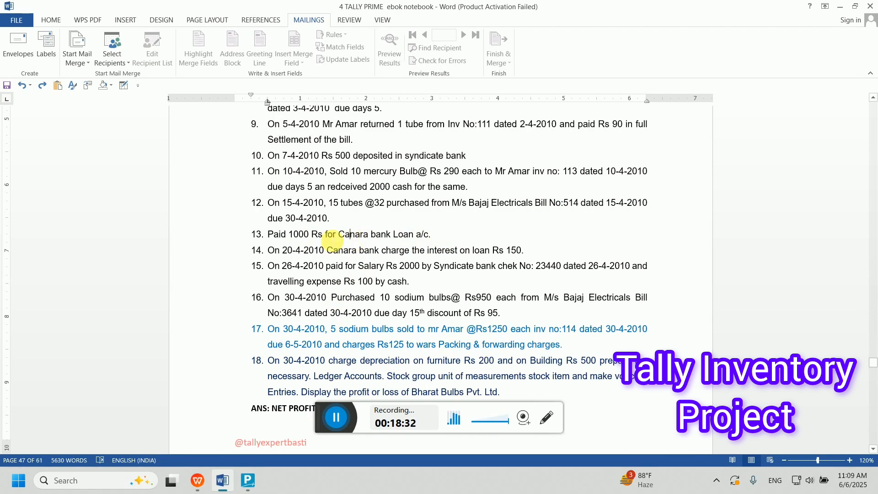
- Back in TallyPrime, change the blank voucher to Payment voucher No. 2 with F5
{"action": "left_click", "coordinate": [245, 488]}
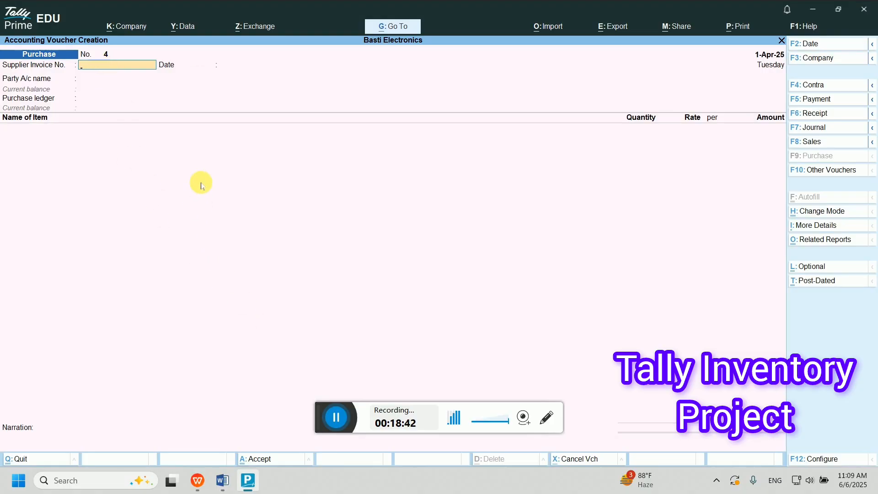
{"action": "key", "text": "F5"}
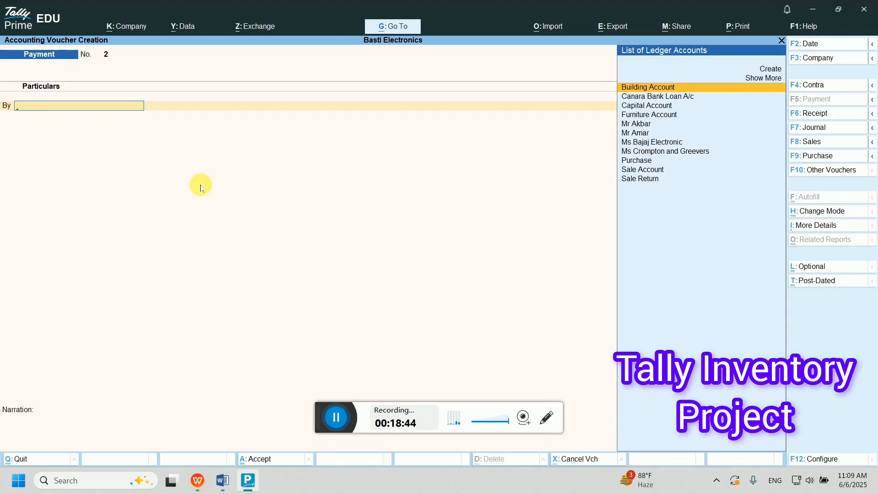
- Debit Canara Bank Loan A/c with 1,000 on payment voucher 2
{"action": "type", "text": "Ca"}
{"action": "key", "text": "Return"}
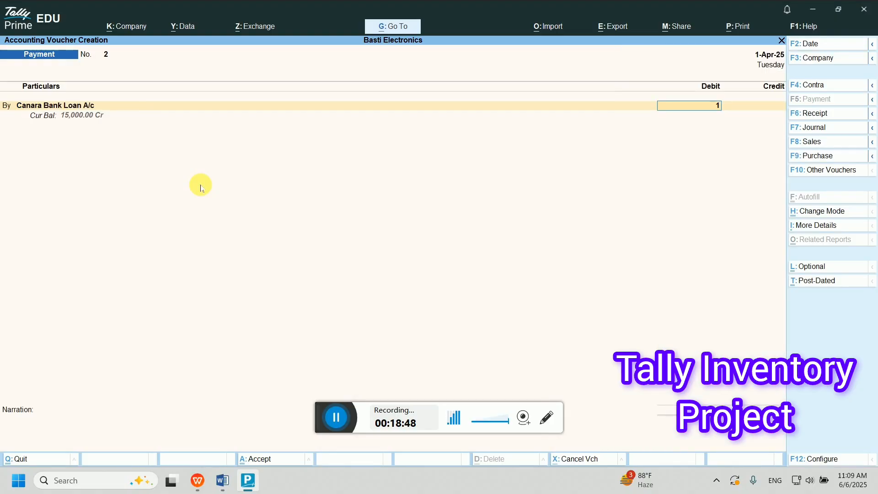
{"action": "type", "text": "15000"}
{"action": "key", "text": "BackSpace"}
{"action": "key", "text": "BackSpace"}
{"action": "key", "text": "BackSpace"}
{"action": "type", "text": "00"}
{"action": "key", "text": "Return"}
- Credit Cash with the matching 1,000.00 to balance the voucher
{"action": "type", "text": "Cas"}
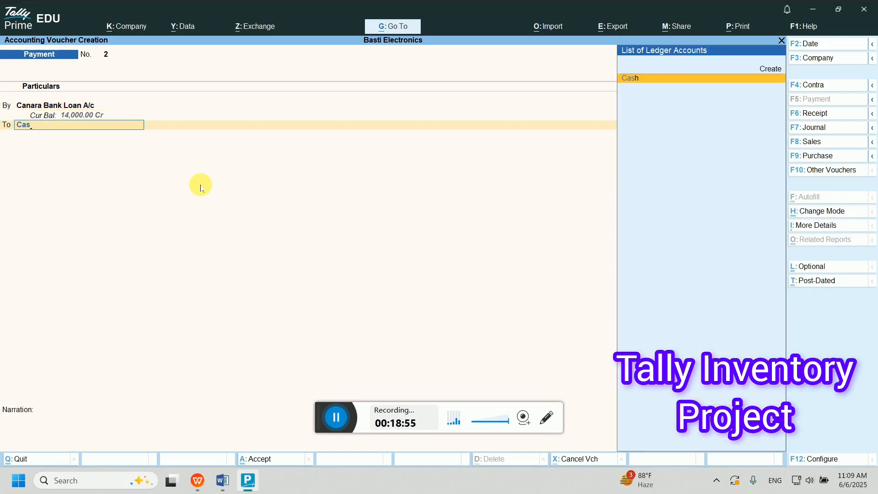
{"action": "key", "text": "shift+Tab"}
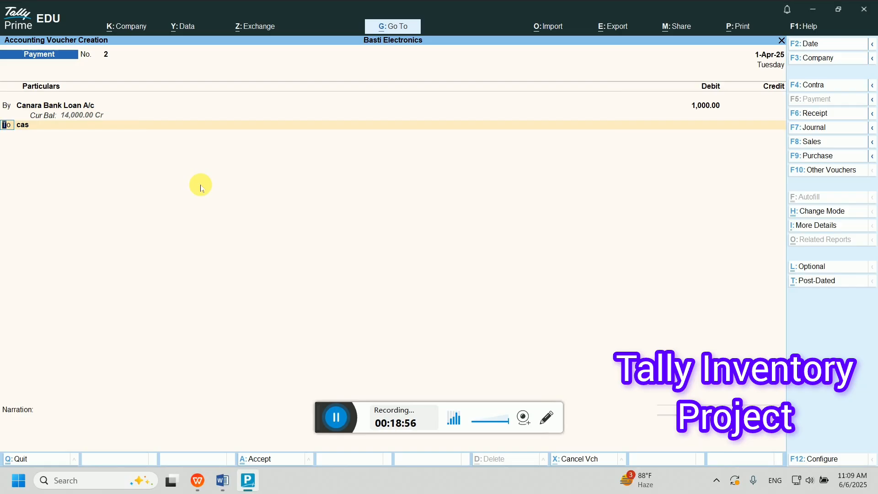
{"action": "key", "text": "shift+Tab"}
{"action": "key", "text": "Return"}
{"action": "key", "text": "Return"}
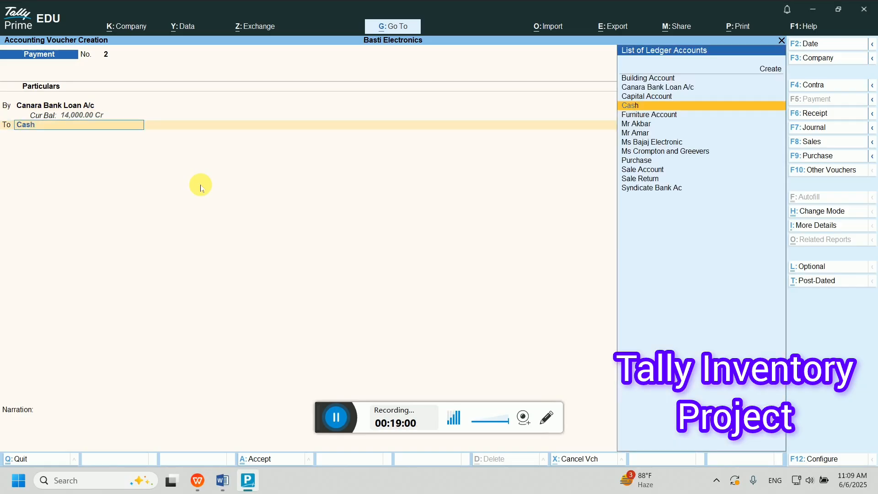
{"action": "type", "text": "Cas"}
{"action": "key", "text": "Return"}
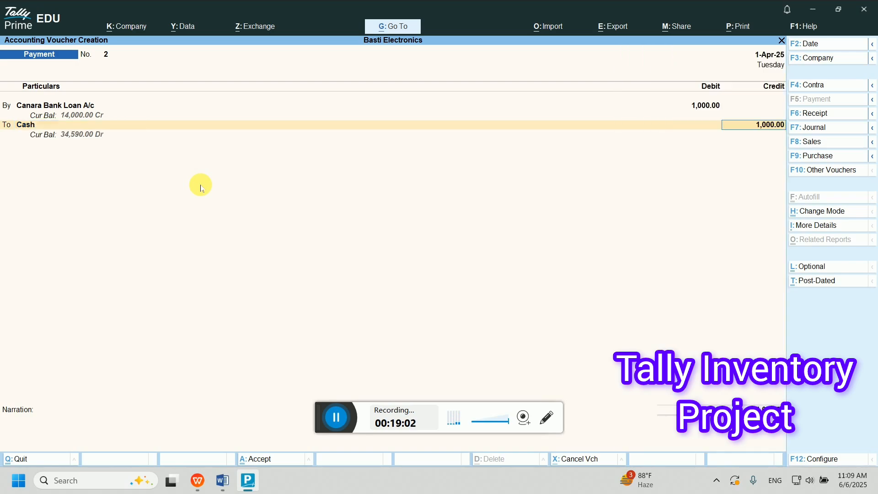
{"action": "key", "text": "Return"}
{"action": "key", "text": "Return"}
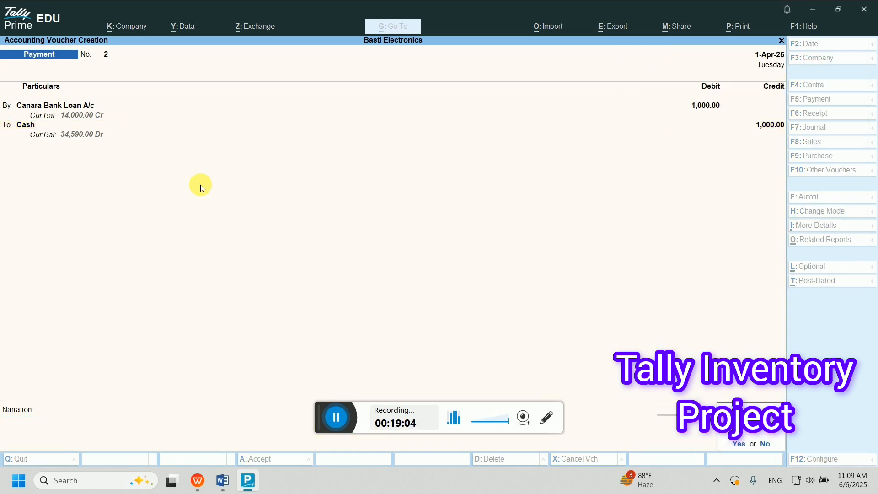
{"action": "key", "text": "Return"}
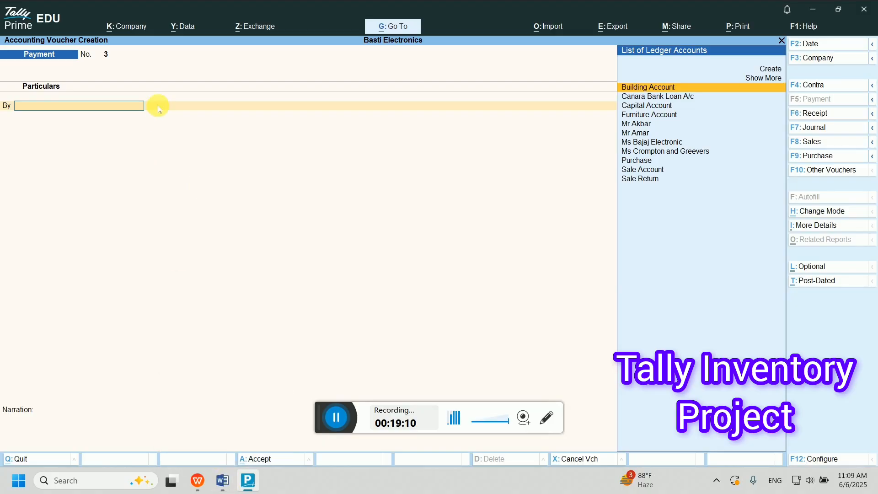
- Insert 'bank' before 'loan' in Word item 14, then return to TallyPrime
{"action": "left_click", "coordinate": [218, 488]}
{"action": "left_click", "coordinate": [221, 486]}
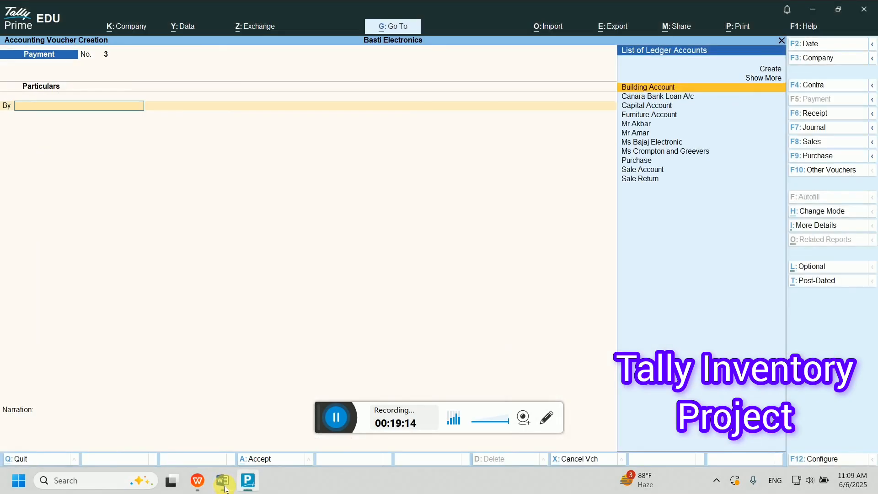
{"action": "left_click", "coordinate": [226, 486]}
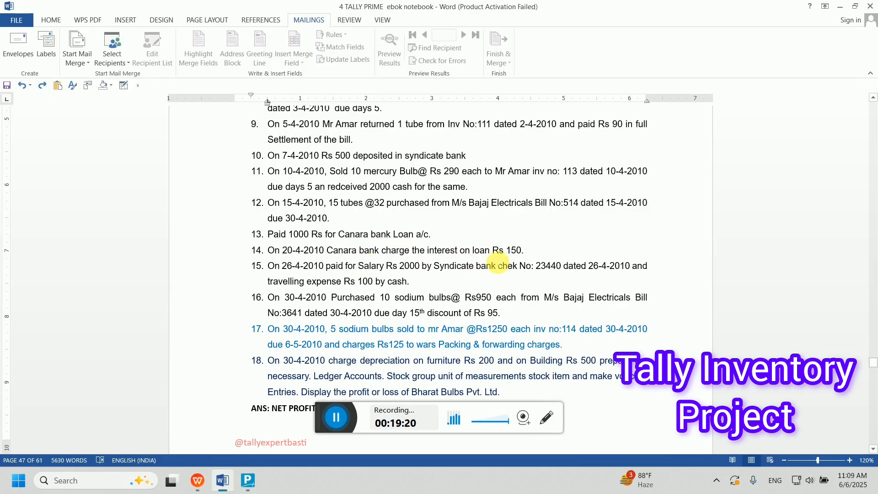
{"action": "double_click", "coordinate": [537, 256]}
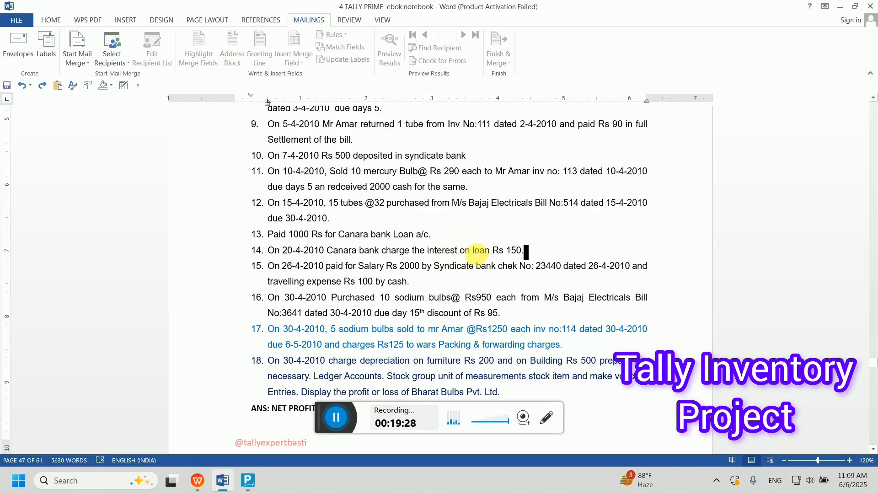
{"action": "left_click", "coordinate": [471, 251]}
{"action": "type", "text": "bank"}
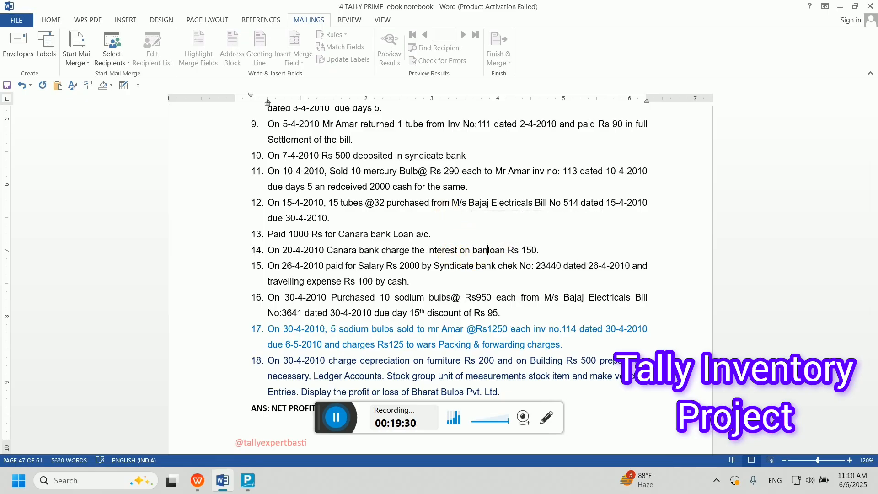
{"action": "left_click", "coordinate": [248, 481]}
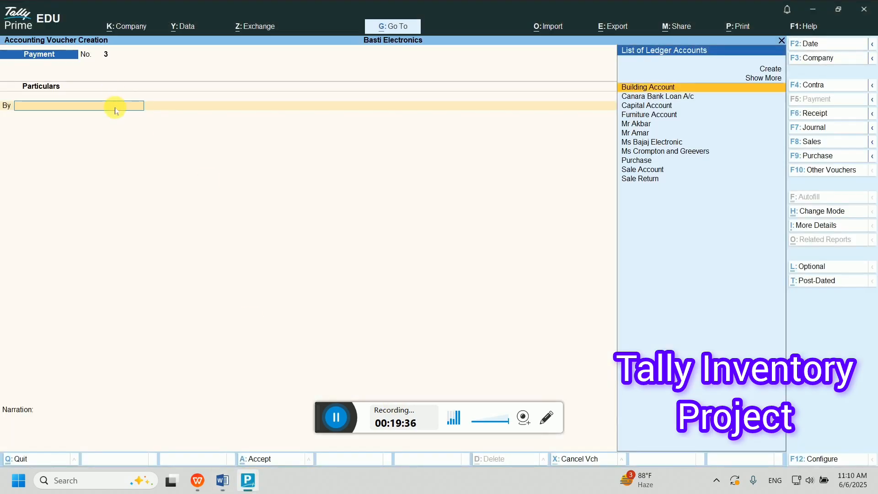
- Create a new Interest on Bank Loan ledger under Indirect Expenses in journal 1
{"action": "key", "text": "alt+c"}
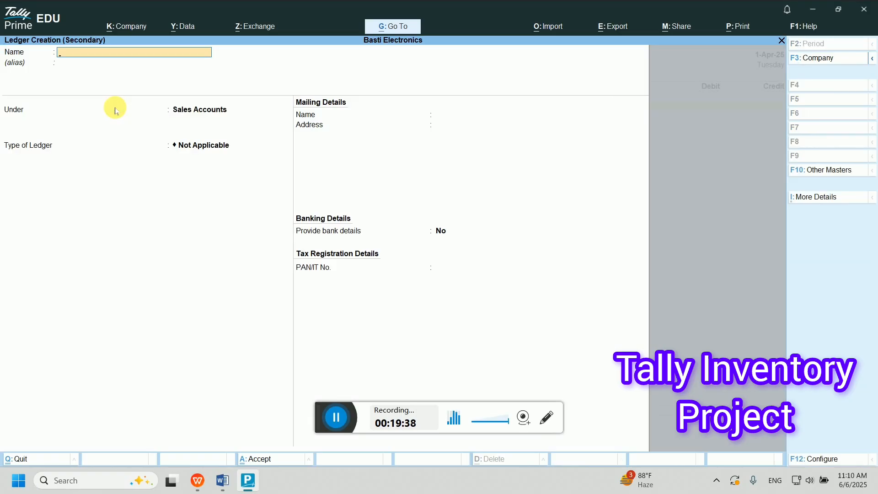
{"action": "key", "text": "Escape"}
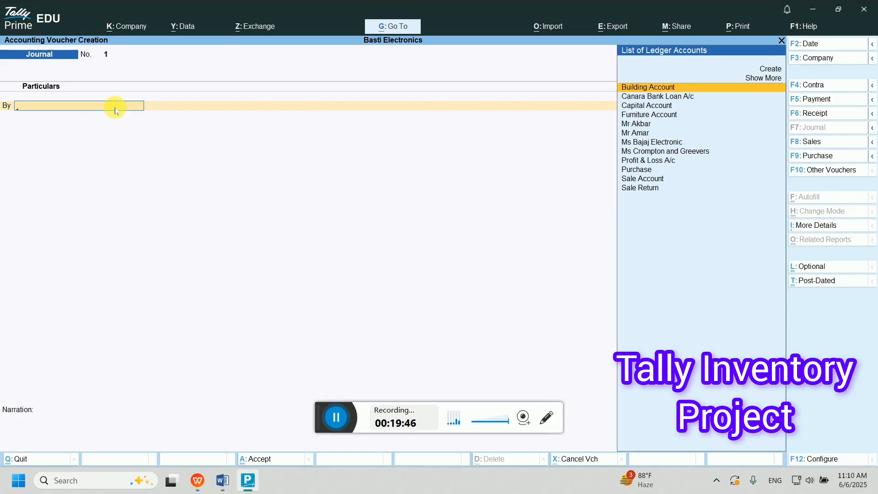
{"action": "key", "text": "alt+c"}
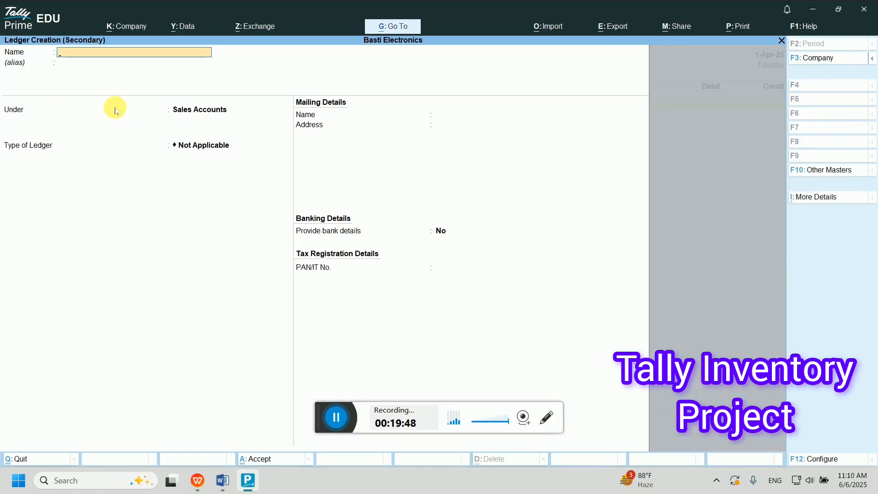
{"action": "type", "text": "Interest on Bank Loan"}
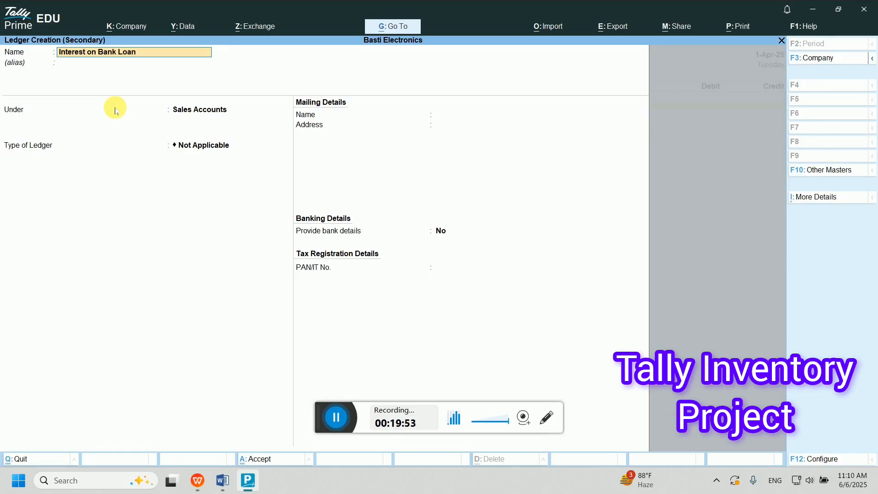
{"action": "key", "text": "Return"}
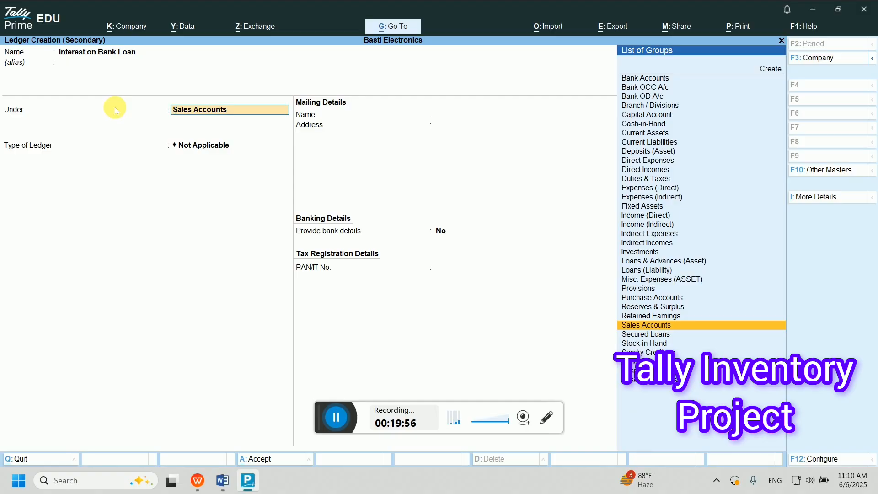
{"action": "type", "text": "indi"}
{"action": "key", "text": "Down"}
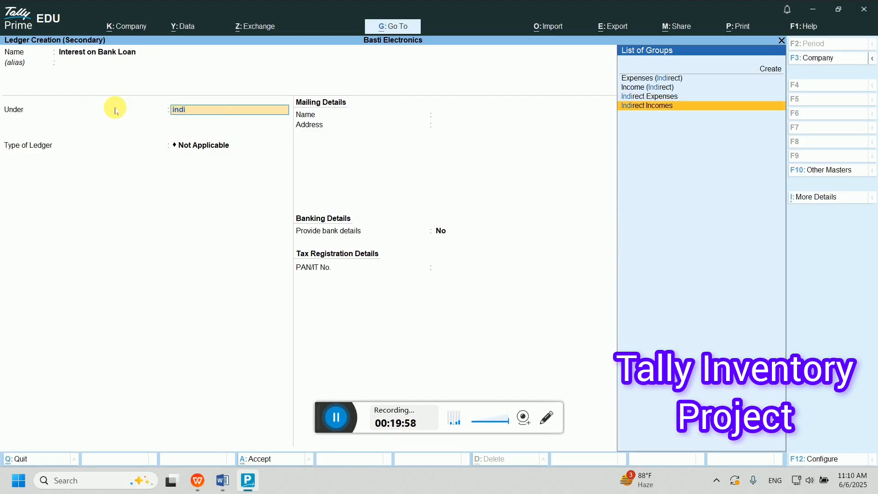
{"action": "key", "text": "Up"}
{"action": "key", "text": "Return"}
{"action": "key", "text": "Return"}
{"action": "key", "text": "Return"}
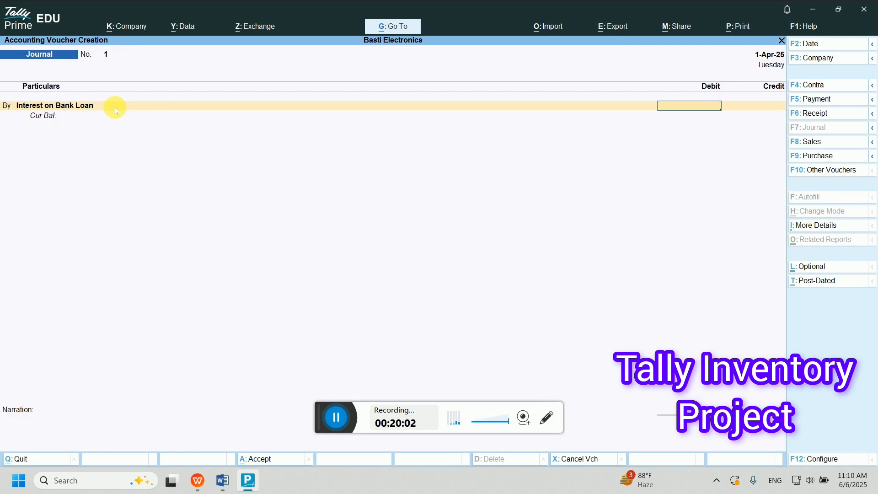
- Debit it 150 and credit Canara Bank Loan A/c 150.00
{"action": "type", "text": "150"}
{"action": "key", "text": "Return"}
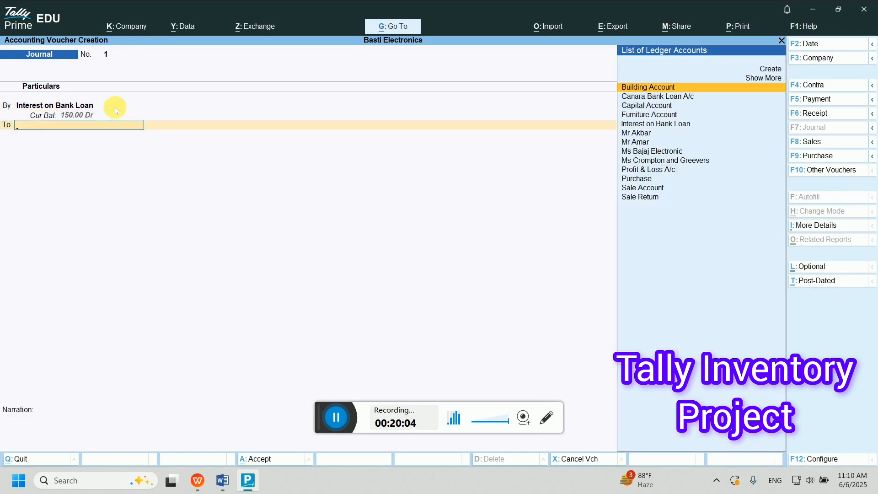
{"action": "type", "text": "ca"}
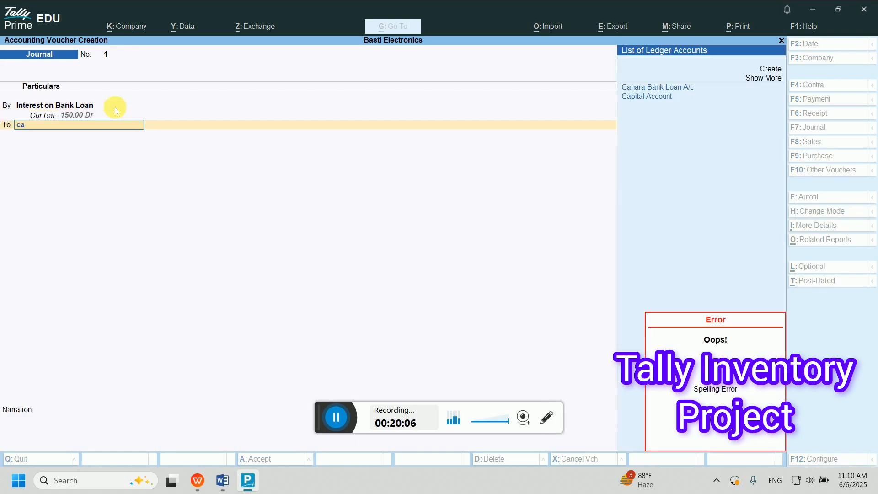
{"action": "key", "text": "Return"}
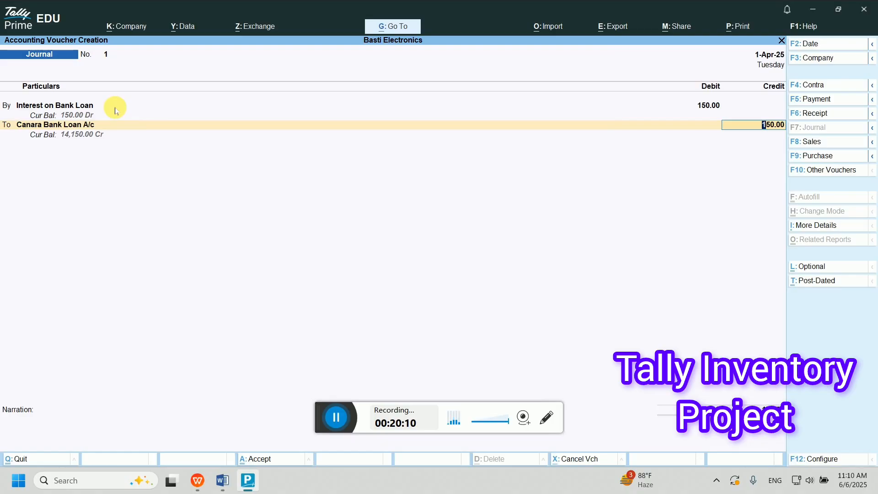
{"action": "key", "text": "Return"}
{"action": "key", "text": "Return"}
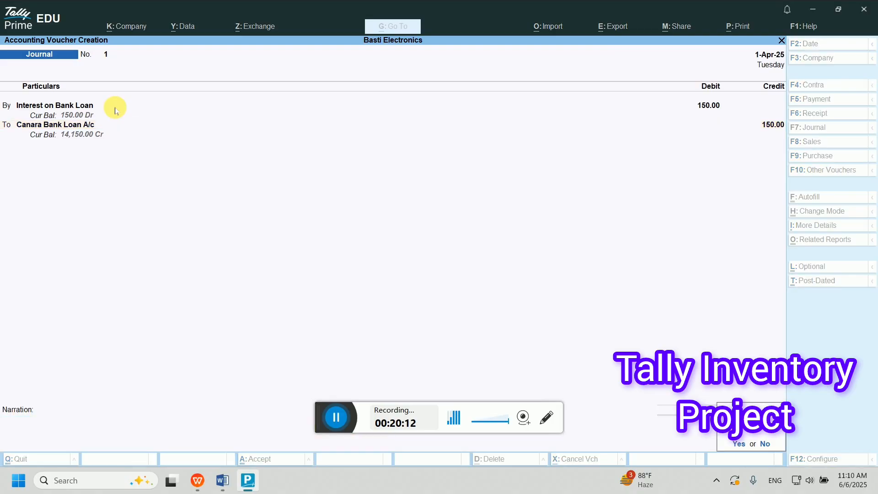
{"action": "key", "text": "Return"}
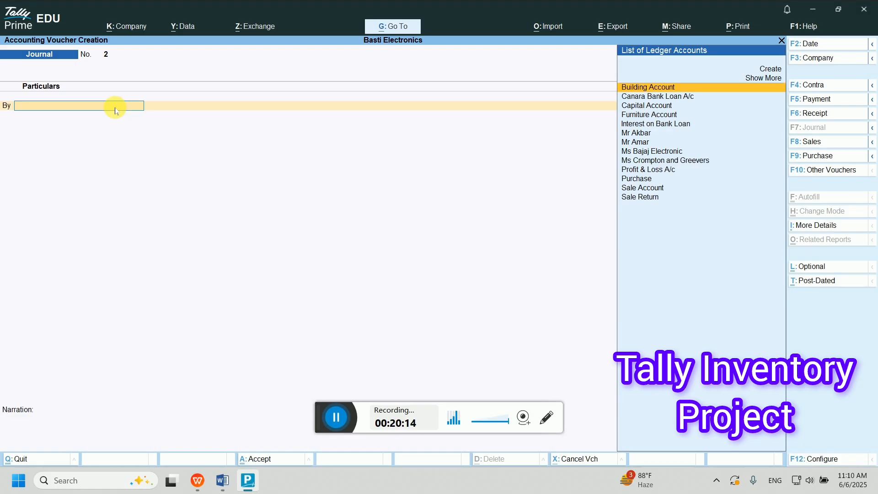
- Check the saved interest journal, read Word item 15, then return to a new voucher
{"action": "key", "text": "Page_Up"}
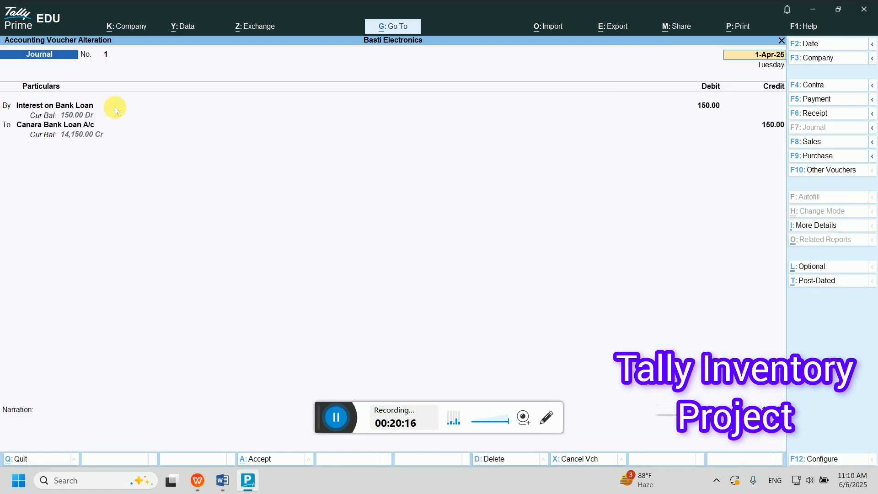
{"action": "left_click", "coordinate": [224, 479]}
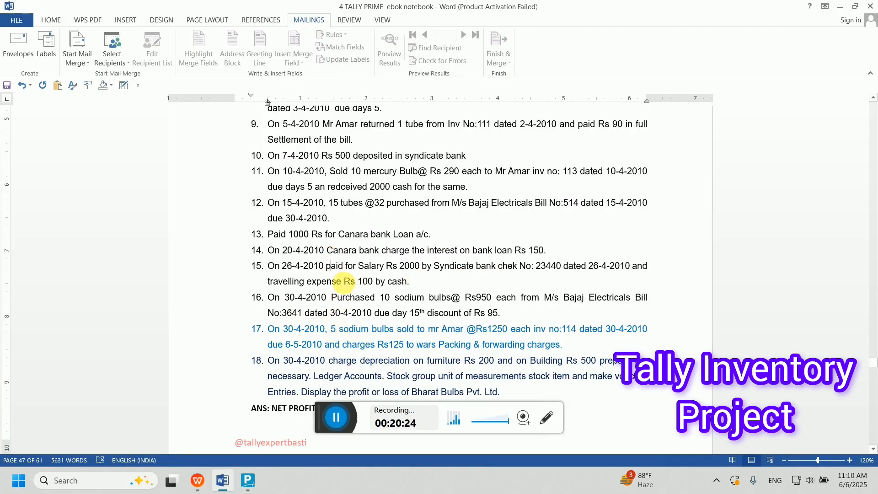
{"action": "left_click", "coordinate": [248, 481]}
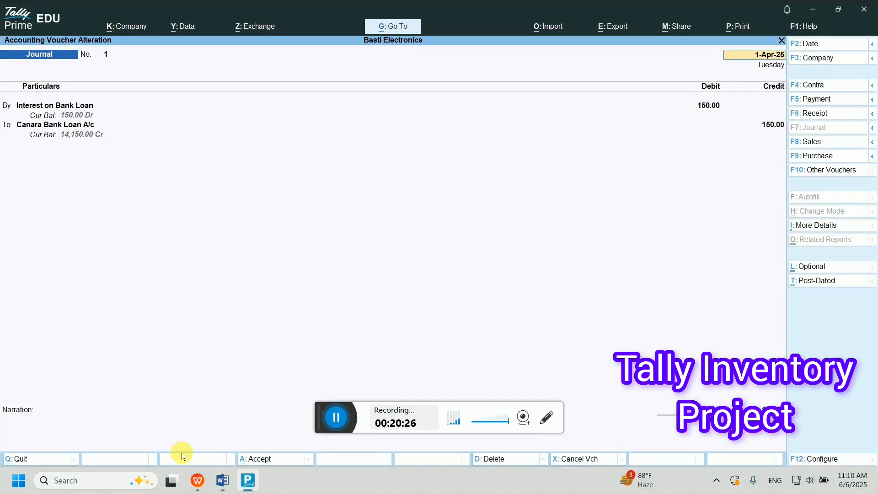
{"action": "key", "text": "F5"}
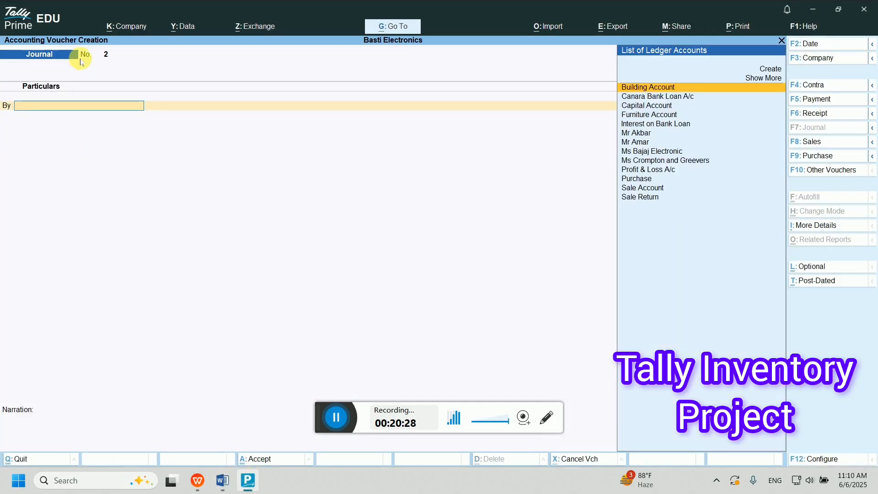
- Create a Salary ledger and debit it 2,000
{"action": "type", "text": "sal"}
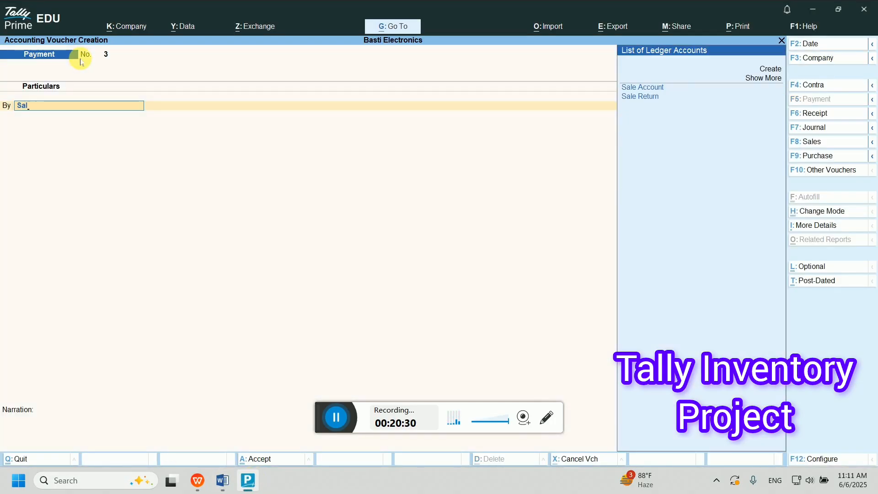
{"action": "key", "text": "BackSpace"}
{"action": "key", "text": "BackSpace"}
{"action": "key", "text": "BackSpace"}
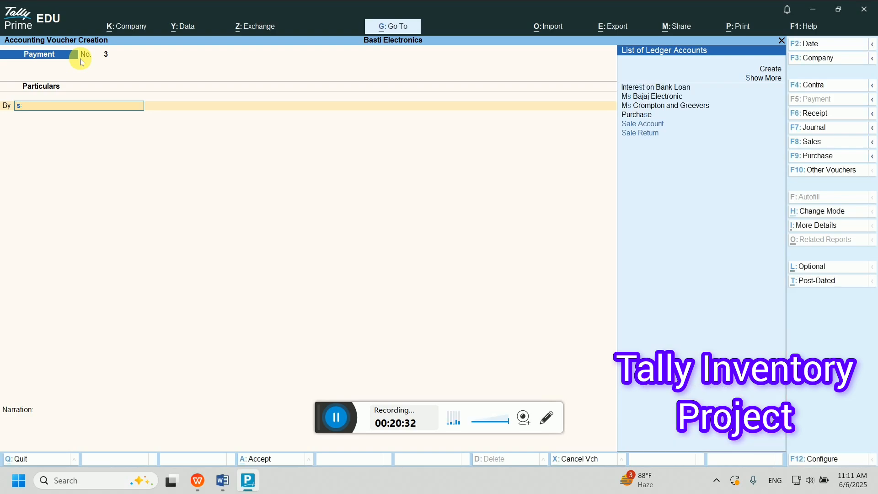
{"action": "key", "text": "alt+c"}
{"action": "type", "text": "Salary"}
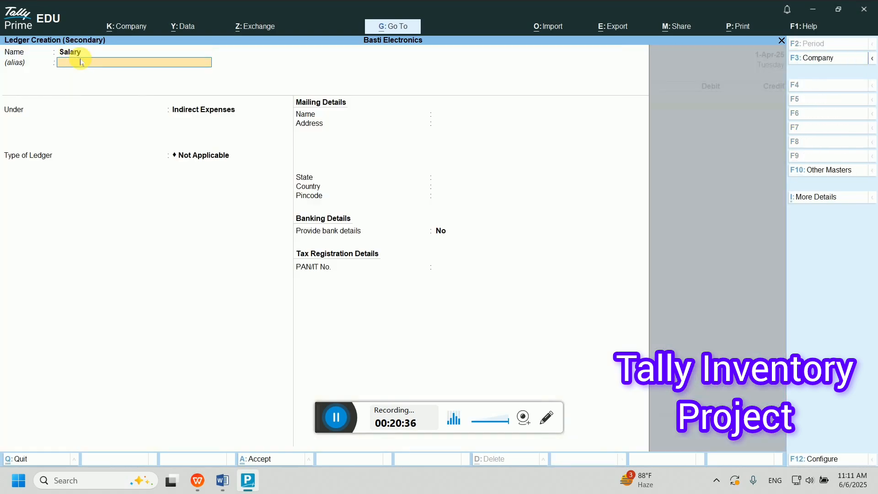
{"action": "key", "text": "Return"}
{"action": "key", "text": "Return"}
{"action": "key", "text": "Return"}
{"action": "key", "text": "Return"}
{"action": "key", "text": "Return"}
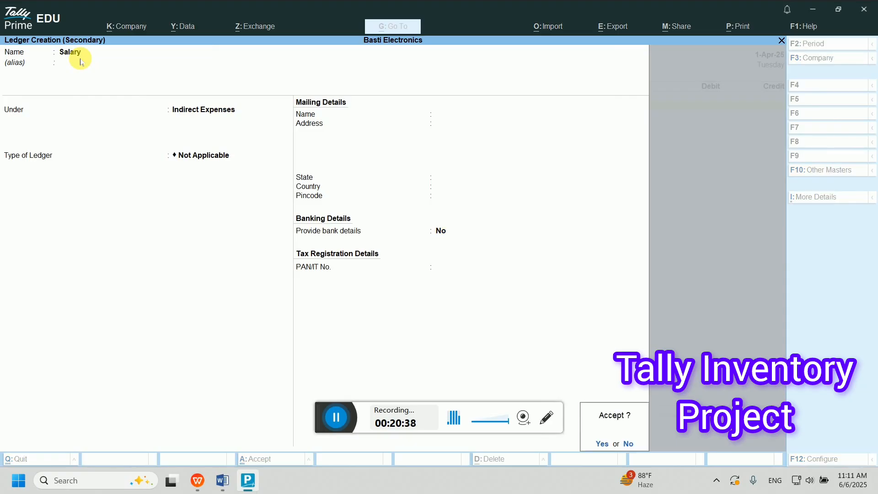
{"action": "key", "text": "Return"}
{"action": "type", "text": "2,00"}
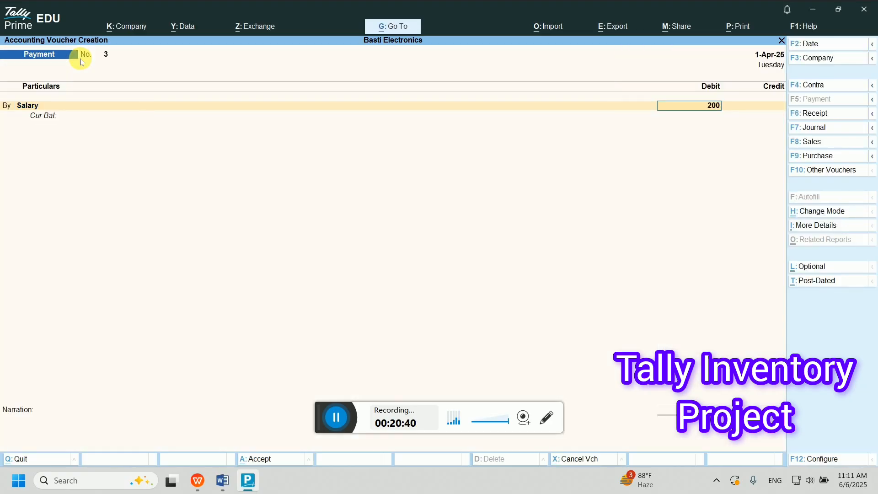
{"action": "type", "text": "0"}
{"action": "key", "text": "Return"}
- Create a Trevelling Expense ledger under Indirect Expenses and debit it 100
{"action": "type", "text": "by"}
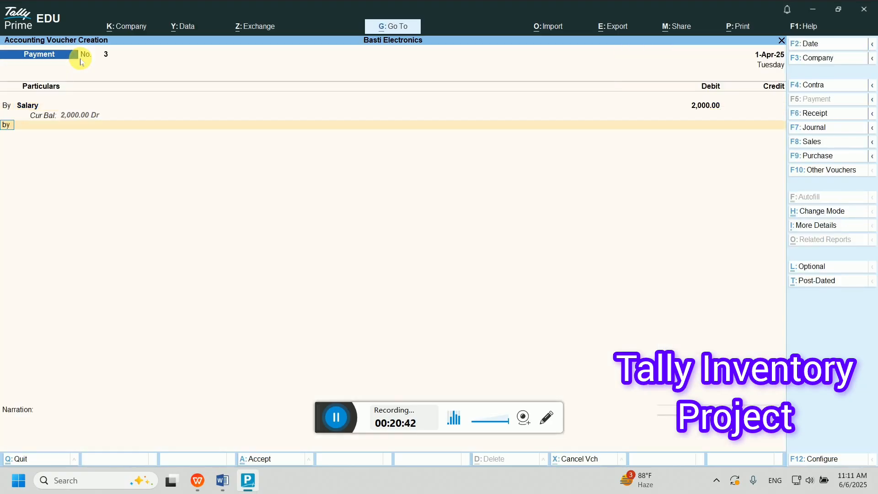
{"action": "key", "text": "Return"}
{"action": "key", "text": "alt+c"}
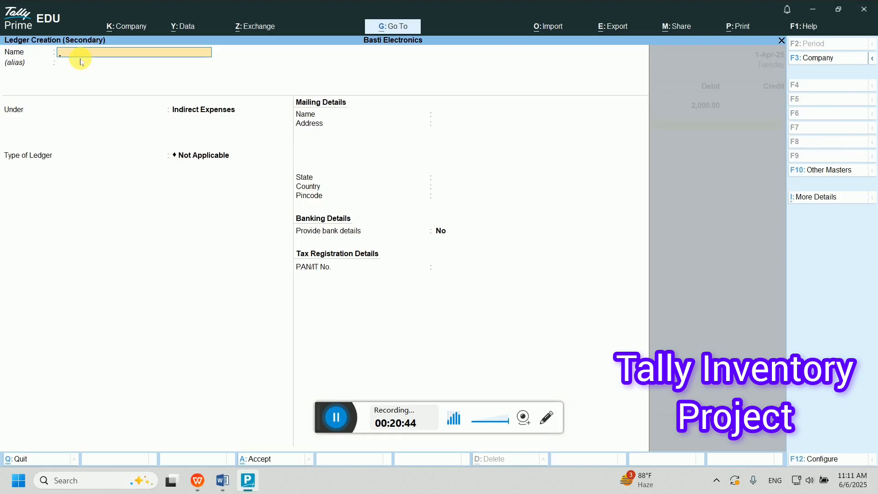
{"action": "type", "text": "Trevelling Expenc"}
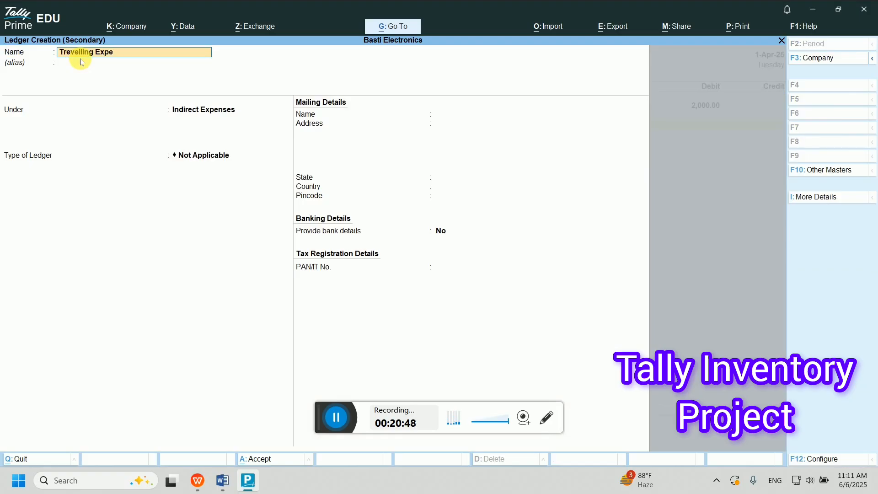
{"action": "key", "text": "BackSpace"}
{"action": "type", "text": "se"}
{"action": "key", "text": "Return"}
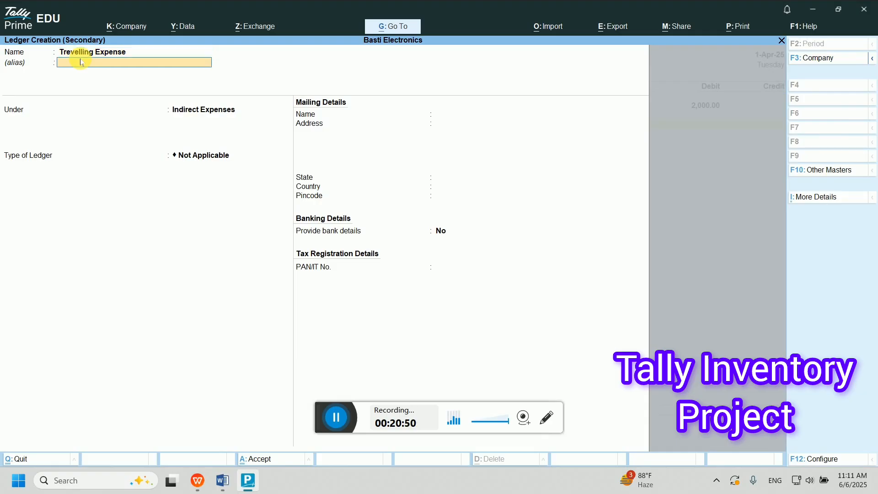
{"action": "key", "text": "Return"}
{"action": "key", "text": "Return"}
{"action": "key", "text": "ctrl+a"}
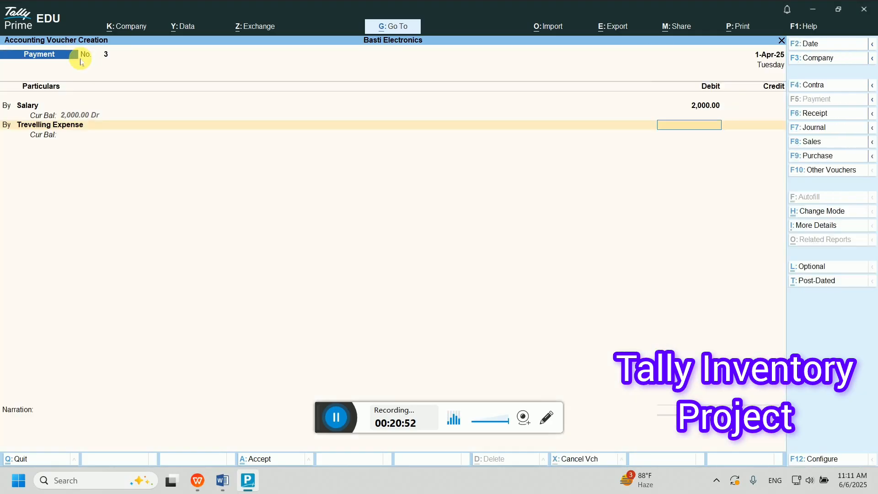
{"action": "type", "text": "100"}
{"action": "key", "text": "Return"}
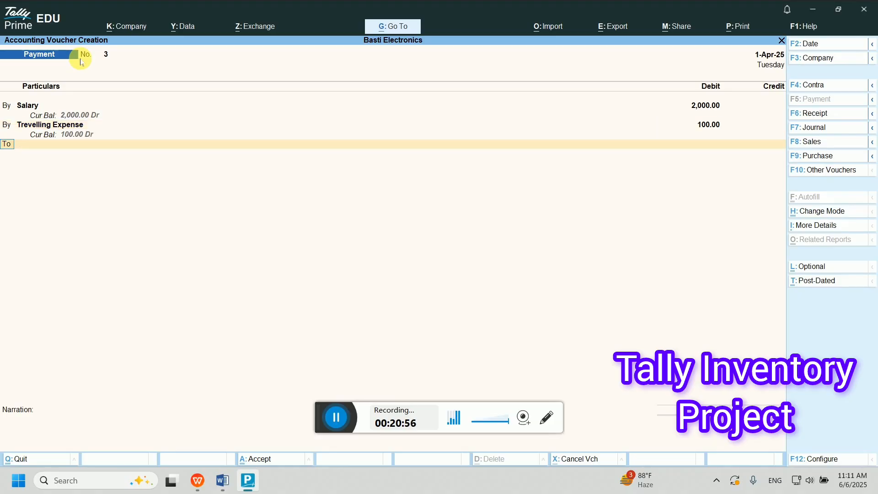
- Credit Syndicate Bank Ac 2,000 and Cash 100 to complete the payment
{"action": "key", "text": "Return"}
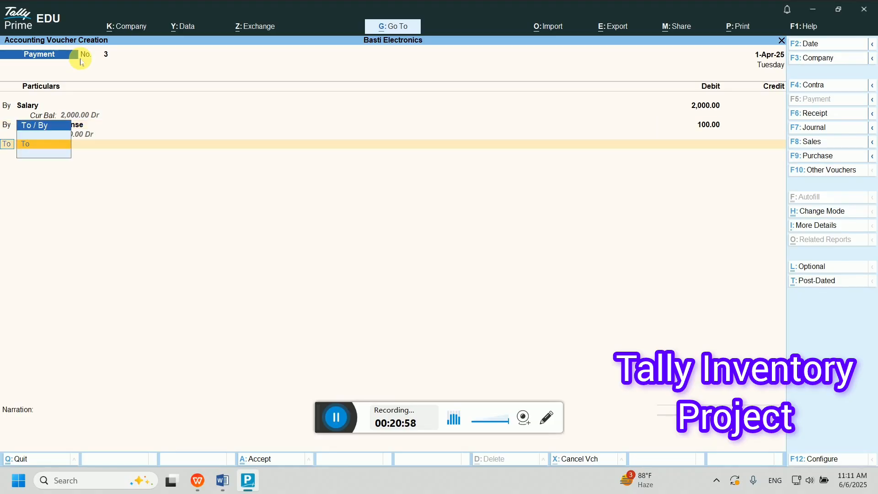
{"action": "key", "text": "alt"}
{"action": "key", "text": "Return"}
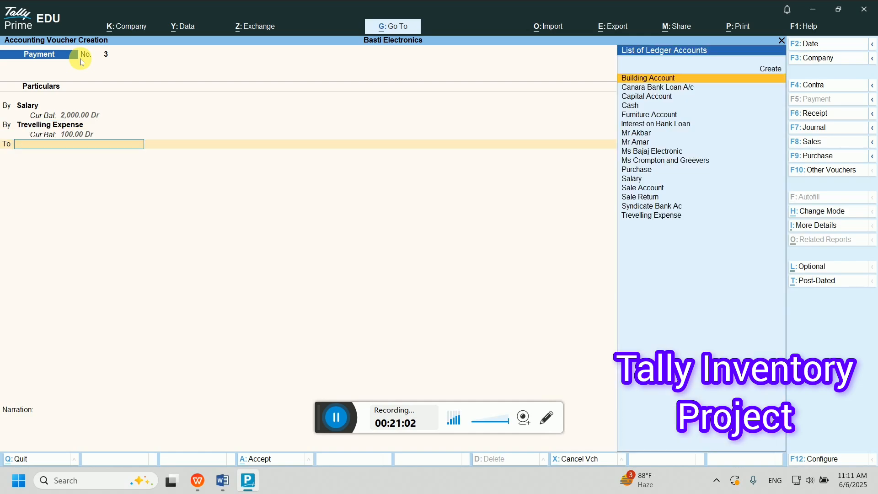
{"action": "type", "text": "Sy"}
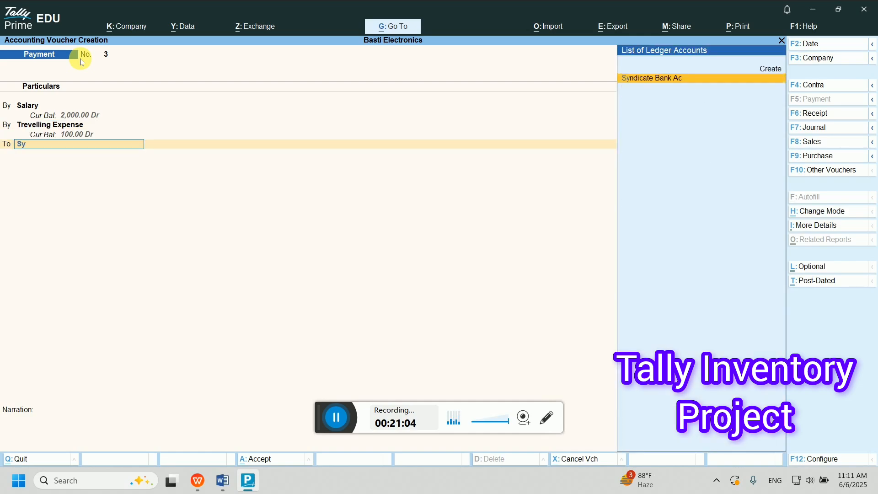
{"action": "key", "text": "Return"}
{"action": "key", "text": "BackSpace"}
{"action": "type", "text": "2,00"}
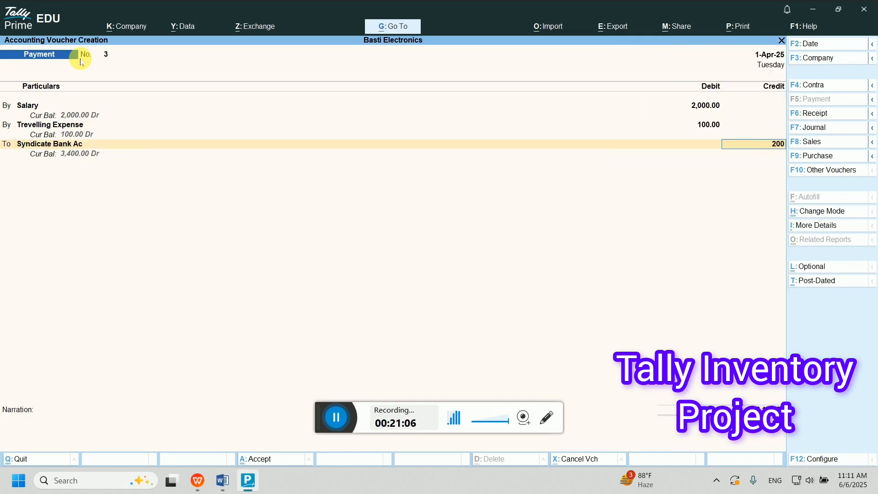
{"action": "type", "text": "0"}
{"action": "key", "text": "Return"}
{"action": "key", "text": "Return"}
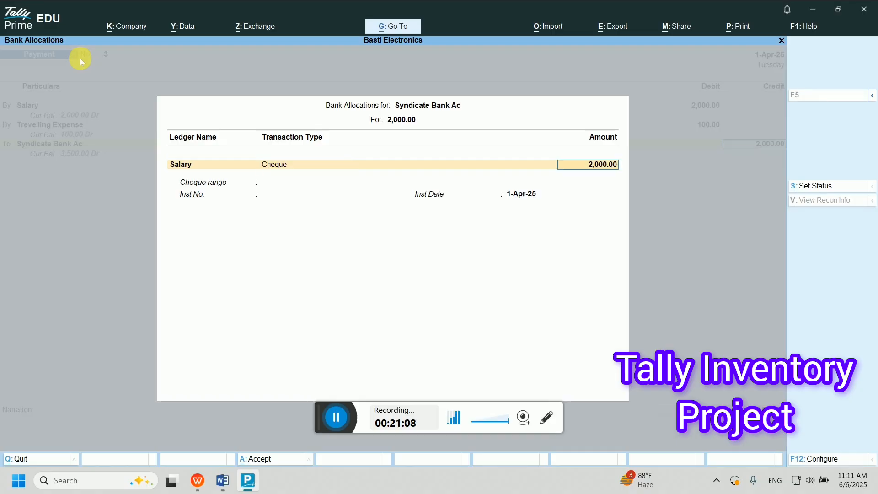
{"action": "key", "text": "Return"}
{"action": "key", "text": "Return"}
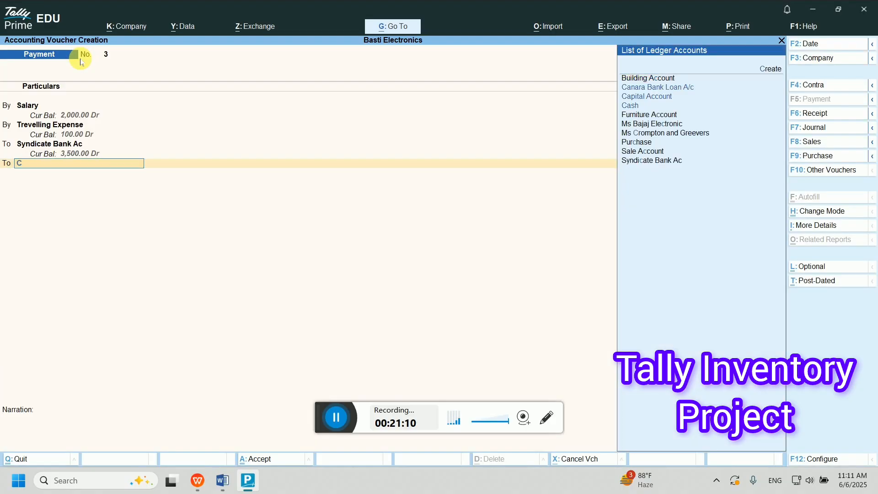
{"action": "type", "text": "cash"}
{"action": "key", "text": "Return"}
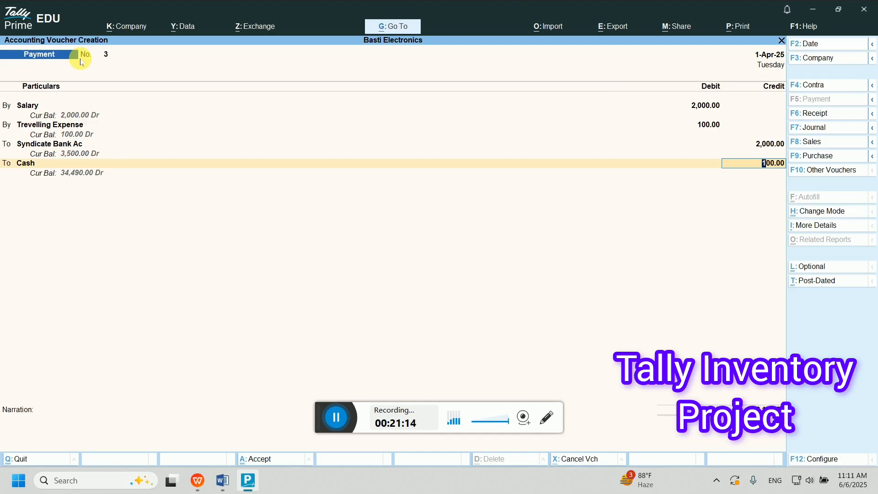
{"action": "key", "text": "Return"}
{"action": "key", "text": "Return"}
{"action": "key", "text": "Return"}
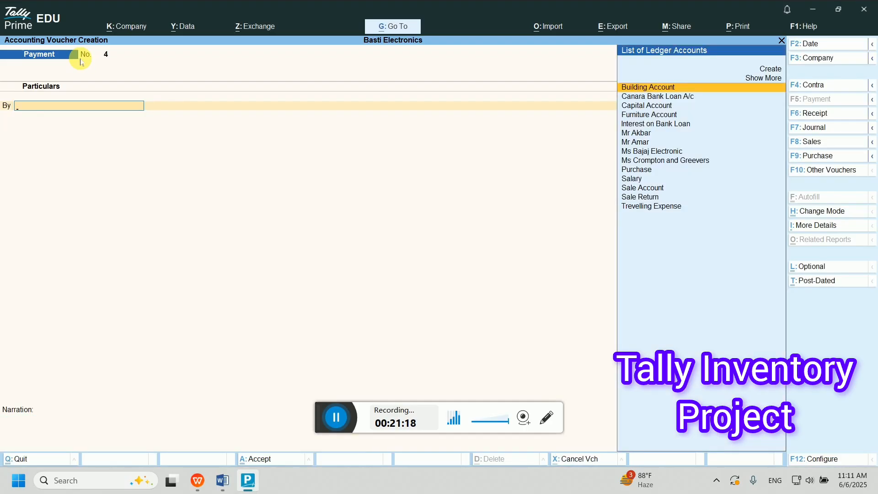
- Scroll Word to item 16, the sodium bulb purchase from Bajaj Electricals, then return to TallyPrime
{"action": "left_click", "coordinate": [221, 481]}
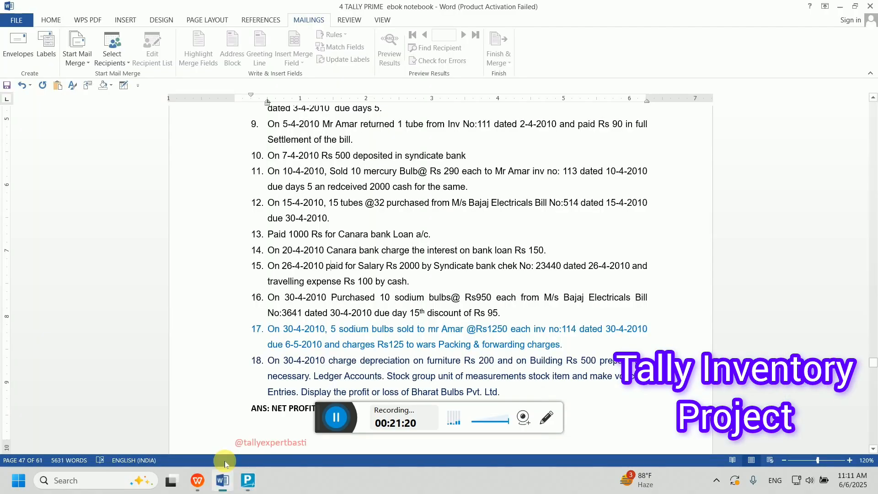
{"action": "scroll", "coordinate": [249, 356], "scroll_direction": "down", "scroll_amount": 3}
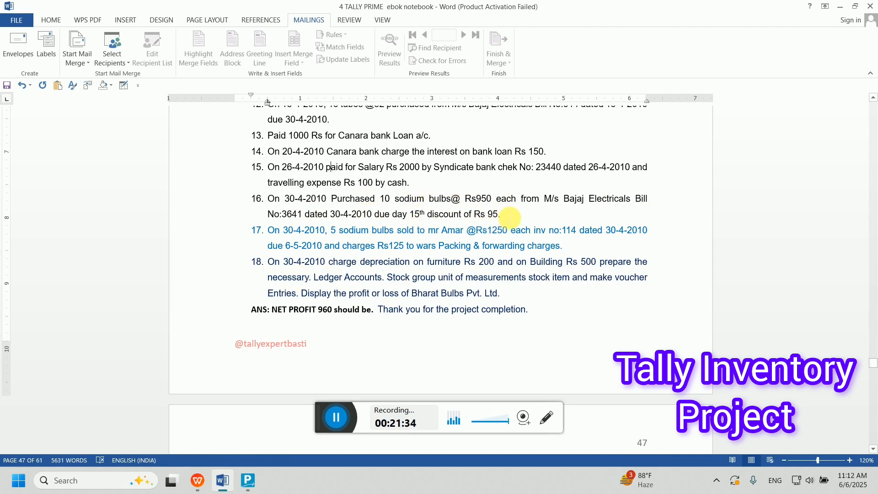
{"action": "left_click", "coordinate": [248, 482]}
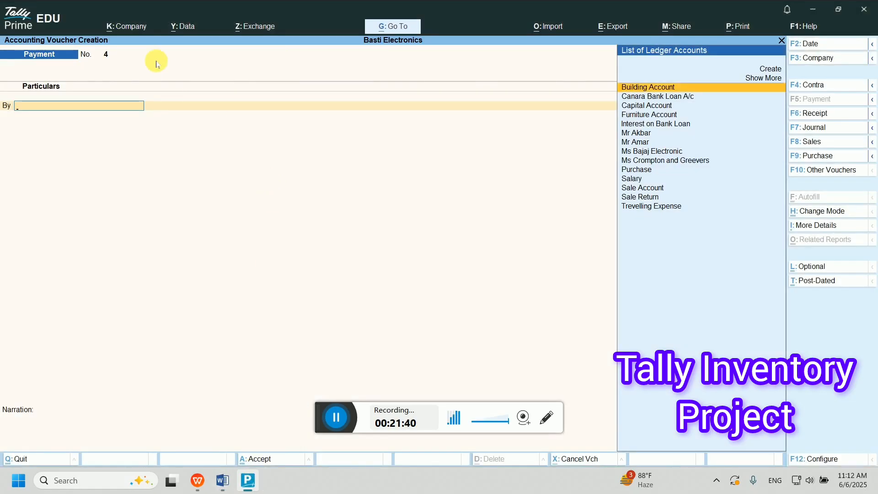
- Switch to a purchase voucher with bill number 3641 and supplier Ms Bajaj Electronic
{"action": "key", "text": "F9"}
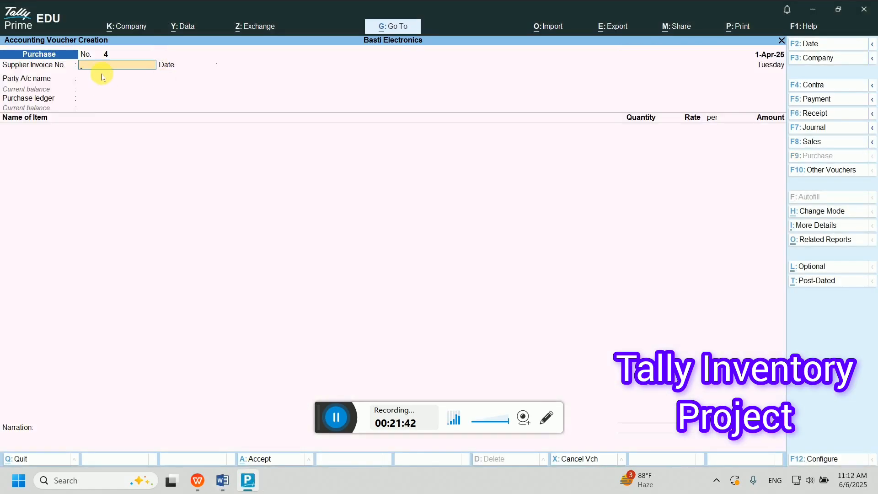
{"action": "type", "text": "3641"}
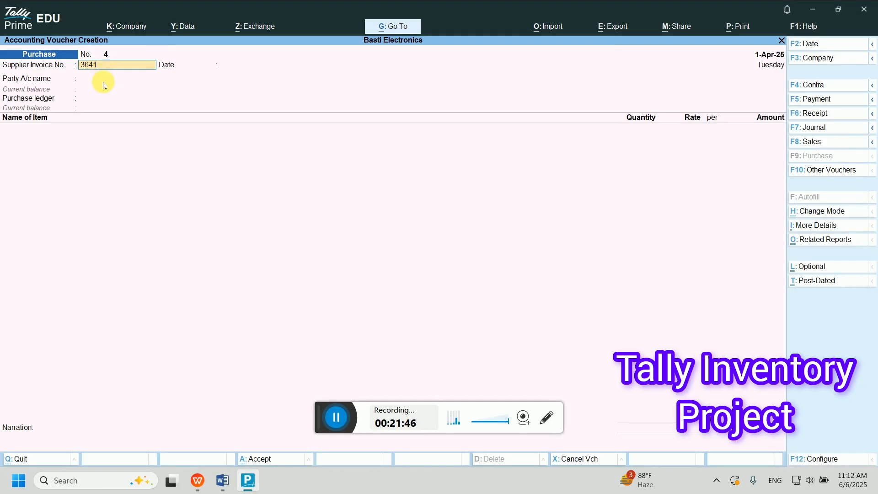
{"action": "key", "text": "Return"}
{"action": "key", "text": "Return"}
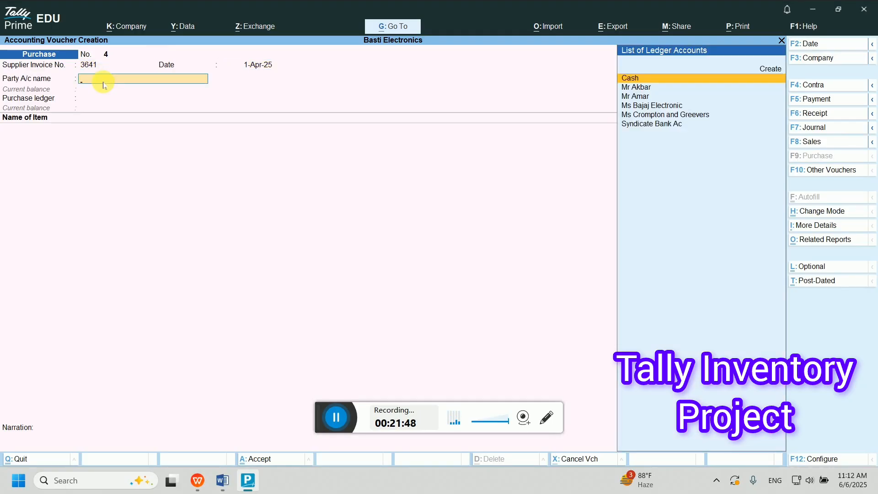
{"action": "type", "text": "Mr"}
{"action": "key", "text": "BackSpace"}
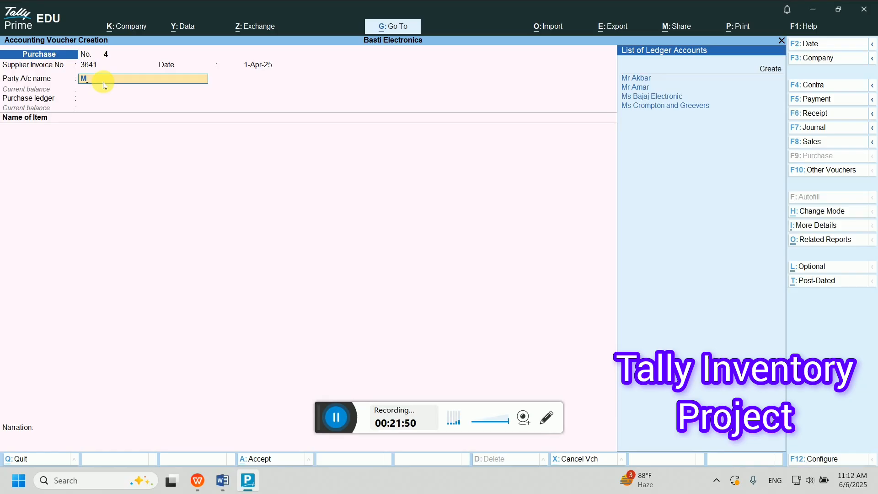
{"action": "key", "text": "Down"}
{"action": "key", "text": "Down"}
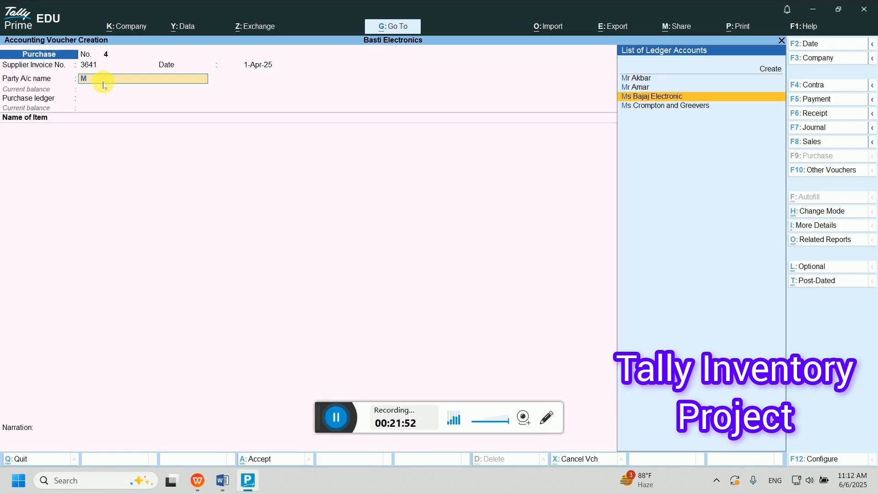
{"action": "key", "text": "Return"}
{"action": "key", "text": "Return"}
{"action": "key", "text": "Return"}
{"action": "key", "text": "Return"}
{"action": "key", "text": "Return"}
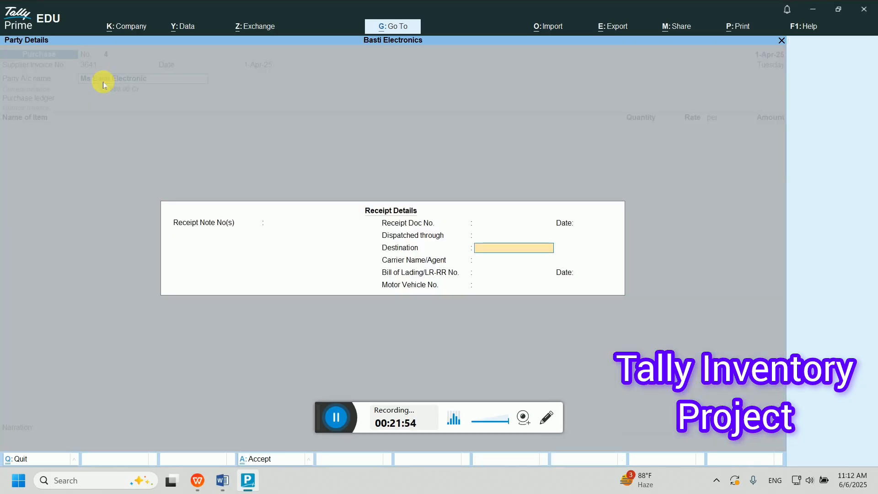
{"action": "key", "text": "BackSpace"}
{"action": "key", "text": "BackSpace"}
{"action": "key", "text": "BackSpace"}
{"action": "key", "text": "BackSpace"}
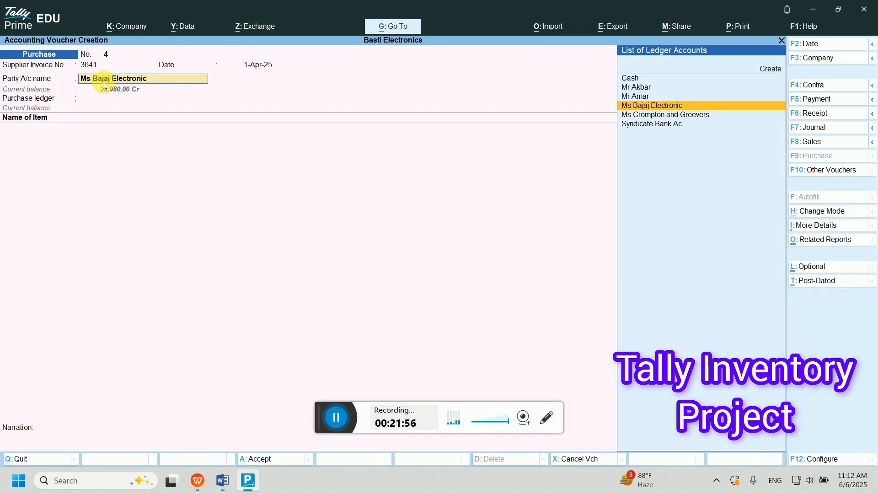
{"action": "key", "text": "Return"}
- Enter receipt note 3641 in the supplier's receipt details
{"action": "type", "text": "3"}
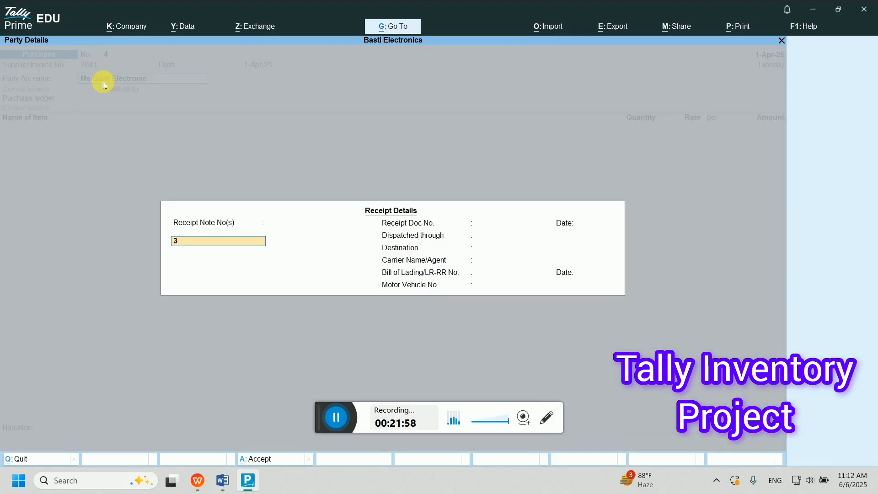
{"action": "type", "text": "661"}
{"action": "key", "text": "Return"}
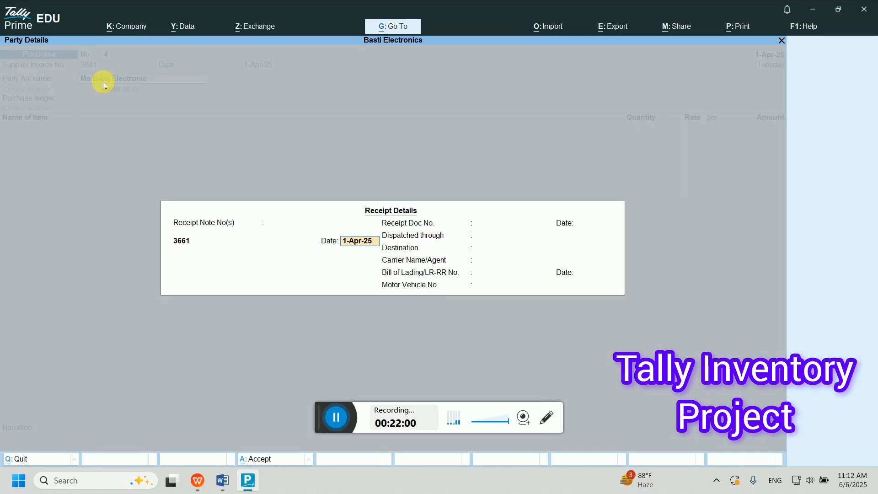
{"action": "key", "text": "BackSpace"}
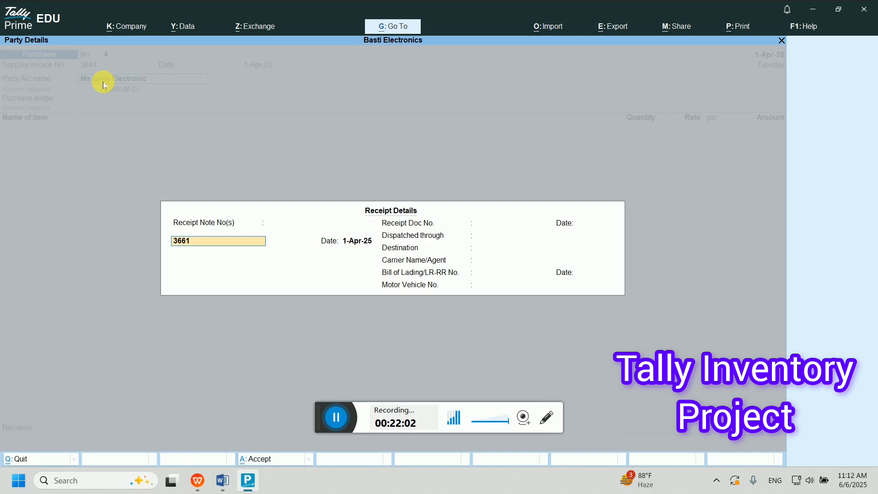
{"action": "type", "text": "3"}
{"action": "type", "text": "4"}
{"action": "type", "text": "6"}
{"action": "key", "text": "Return"}
{"action": "key", "text": "Return"}
{"action": "key", "text": "ctrl+a"}
{"action": "key", "text": "ctrl+a"}
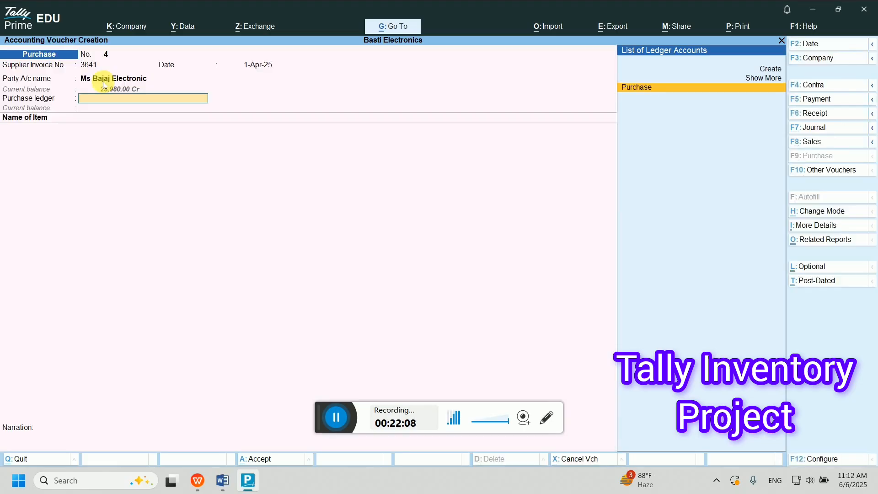
- Choose the Purchase ledger and add 5 pc of Sodium at 1,250.00
{"action": "key", "text": "Return"}
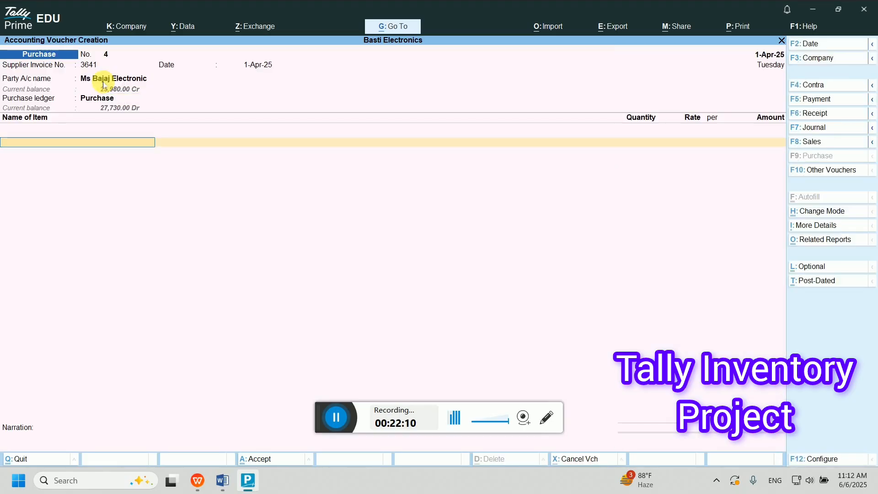
{"action": "key", "text": "Return"}
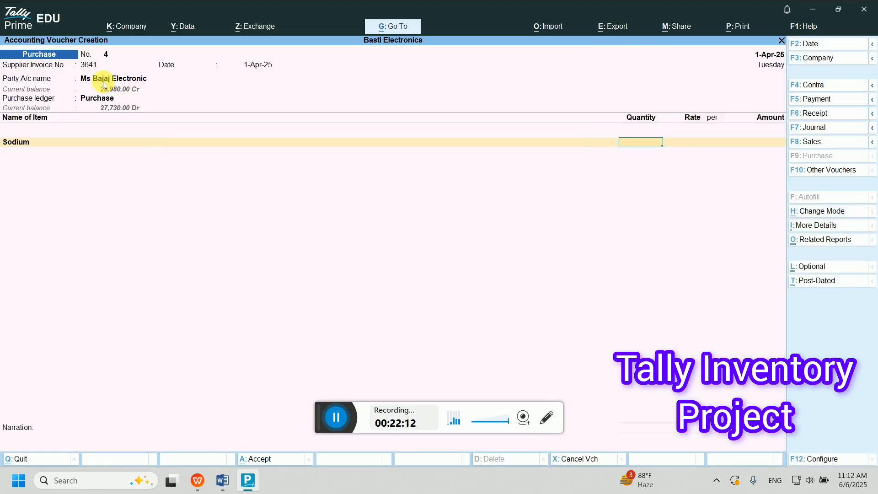
{"action": "type", "text": "5"}
{"action": "key", "text": "Return"}
{"action": "type", "text": "1250"}
{"action": "key", "text": "Return"}
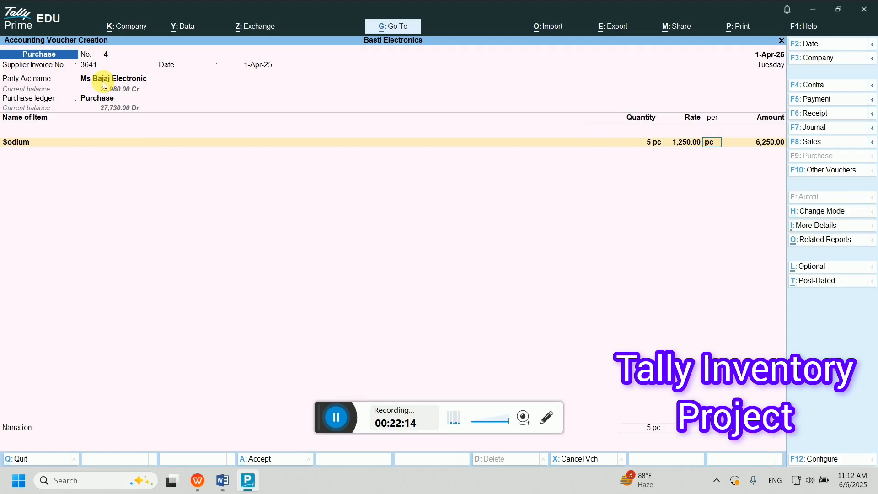
{"action": "key", "text": "Return"}
{"action": "key", "text": "Return"}
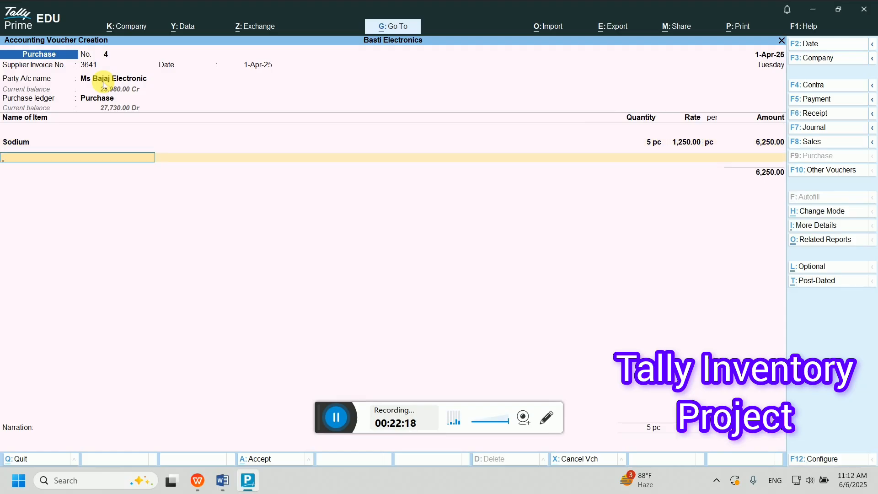
{"action": "key", "text": "Return"}
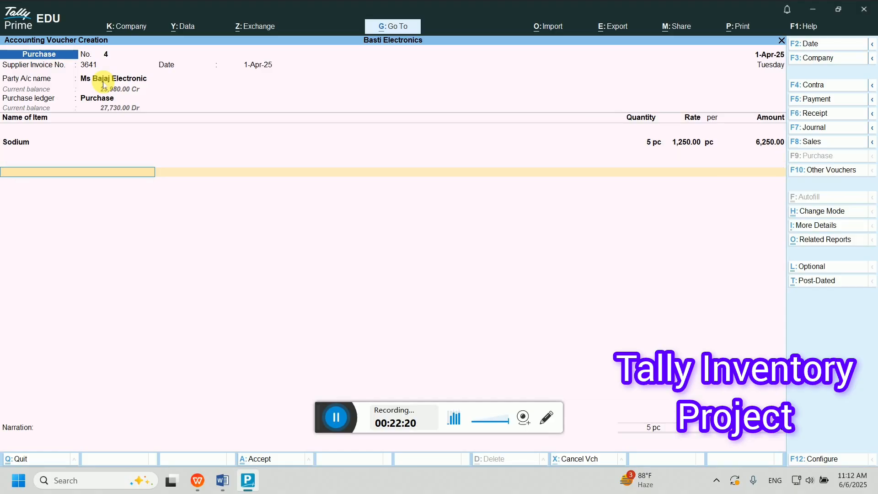
{"action": "type", "text": "P"}
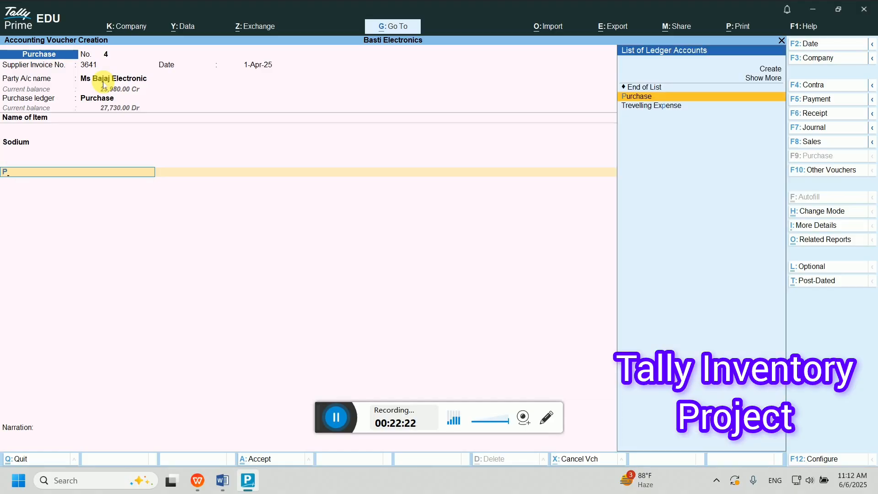
{"action": "key", "text": "alt+c"}
{"action": "type", "text": "Packing an"}
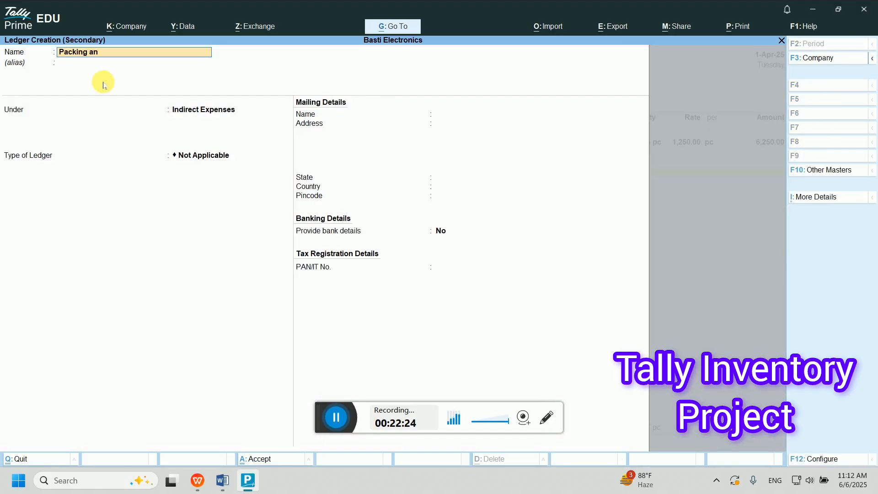
{"action": "type", "text": "d Forwarding Charge"}
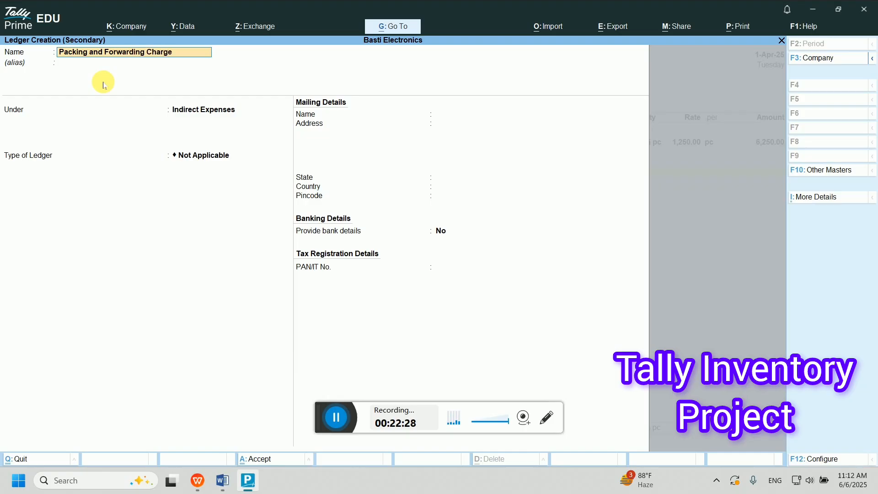
{"action": "key", "text": "Return"}
{"action": "key", "text": "Return"}
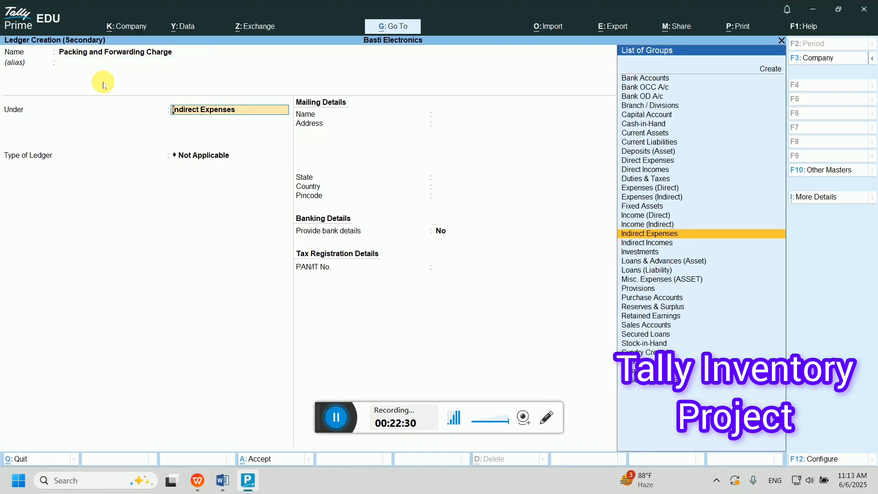
{"action": "type", "text": "In"}
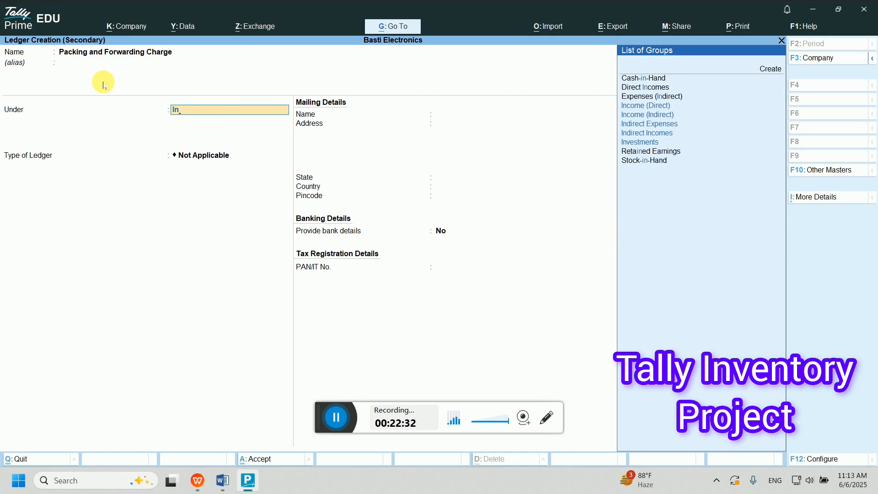
{"action": "key", "text": "Down"}
{"action": "key", "text": "Down"}
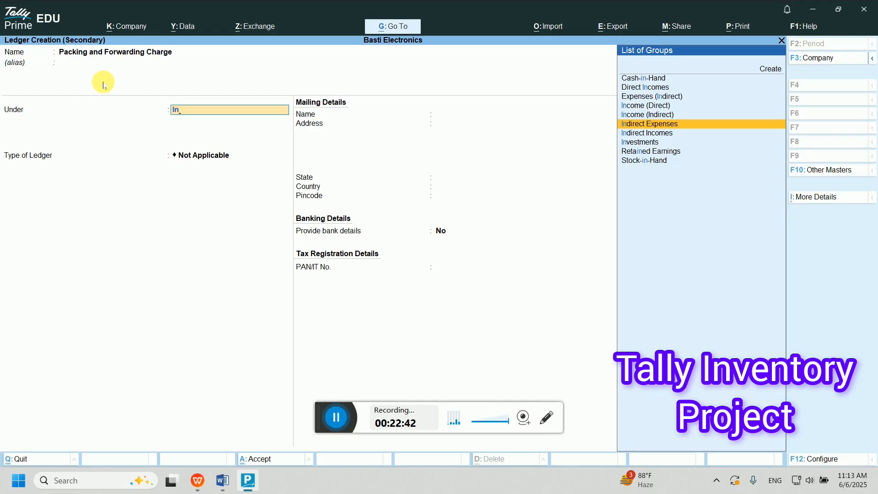
{"action": "key", "text": "Escape"}
- Discard the unfinished purchase voucher and start a fresh blank purchase voucher No. 4
{"action": "key", "text": "Escape"}
{"action": "key", "text": "Return"}
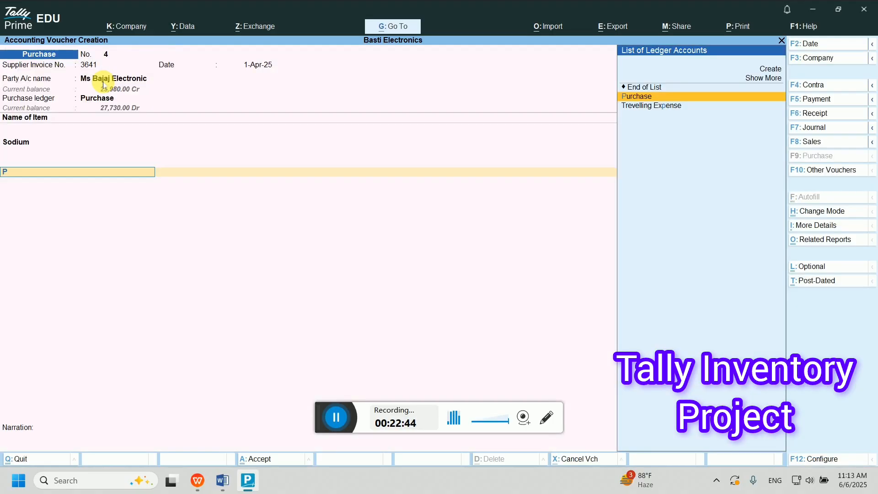
{"action": "key", "text": "Escape"}
{"action": "key", "text": "Escape"}
{"action": "key", "text": "y"}
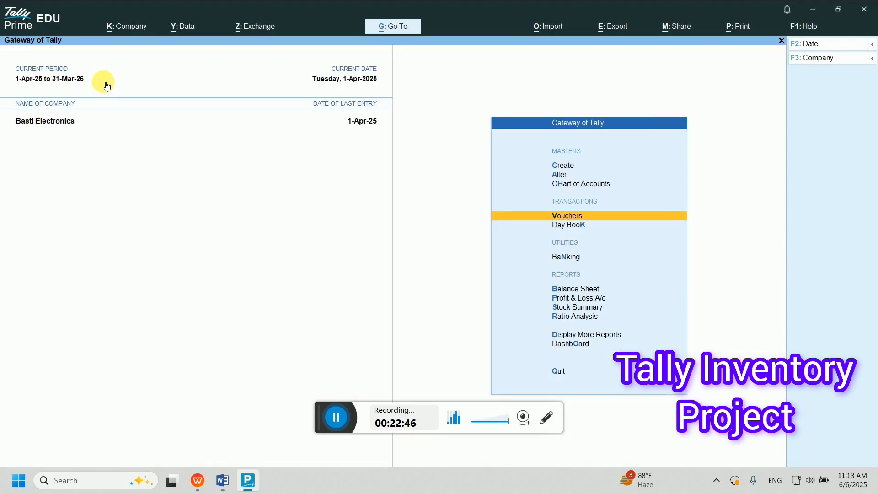
{"action": "key", "text": "Return"}
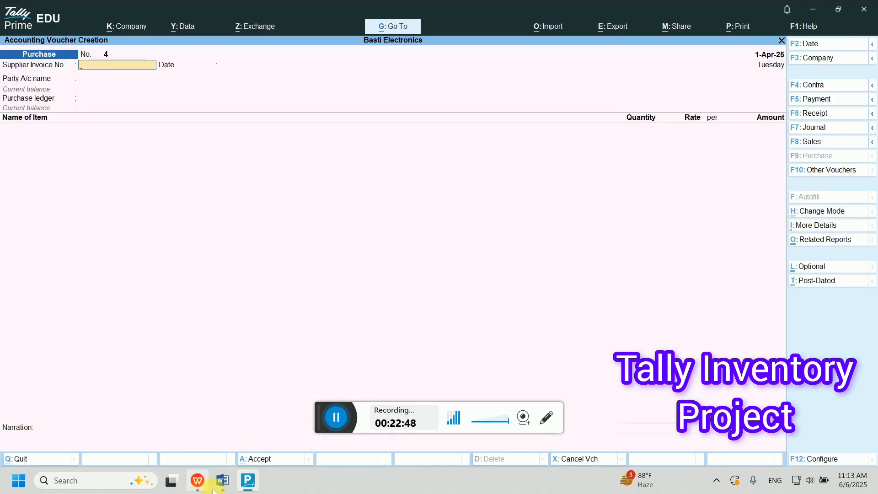
- Review item 16's sodium bulb purchase in Word, then return to TallyPrime
{"action": "left_click", "coordinate": [224, 481]}
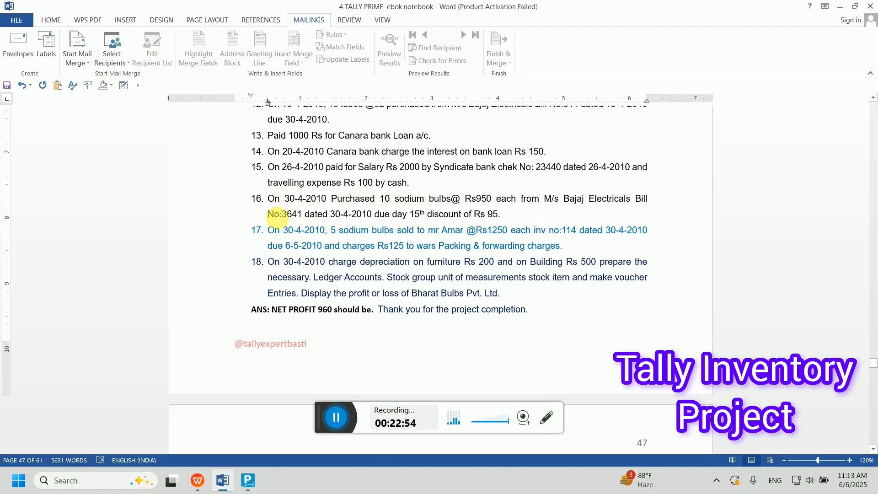
{"action": "left_click", "coordinate": [324, 200]}
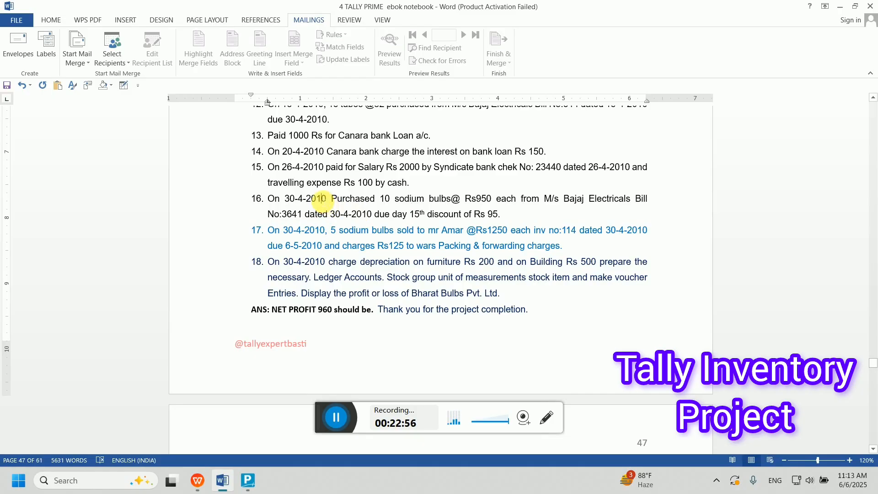
{"action": "left_click", "coordinate": [256, 480]}
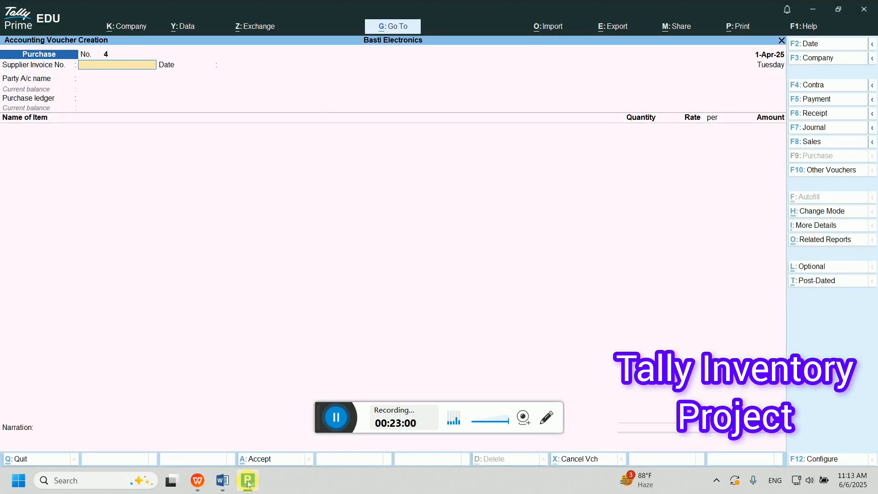
{"action": "left_click", "coordinate": [223, 480]}
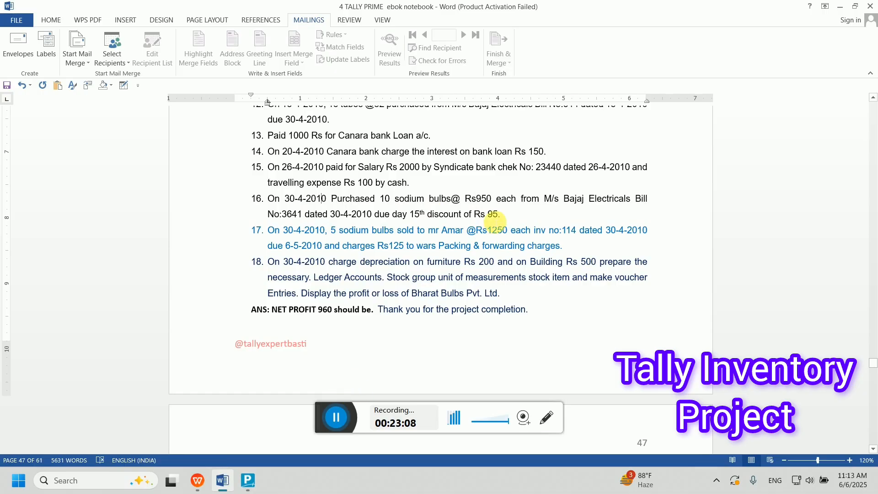
{"action": "left_click", "coordinate": [238, 480]}
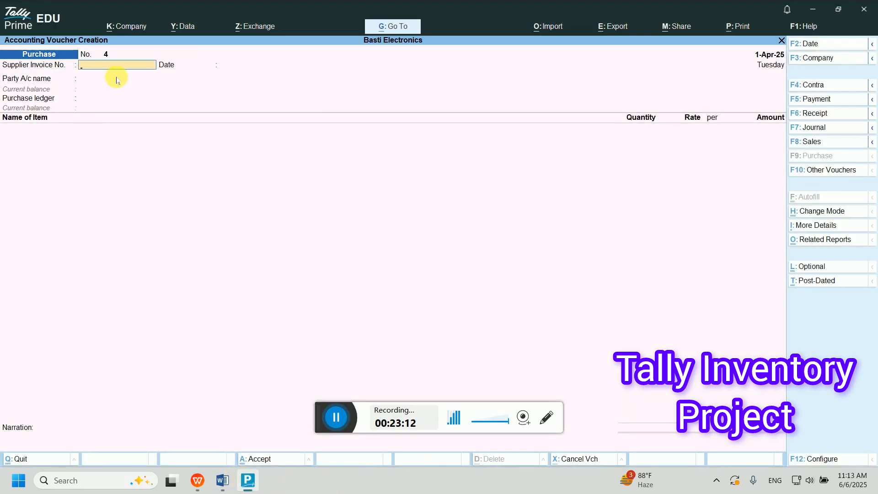
- Start purchase No. 4 from Ms Bajaj Electronic with supplier invoice and receipt note 3641
{"action": "key", "text": "F5"}
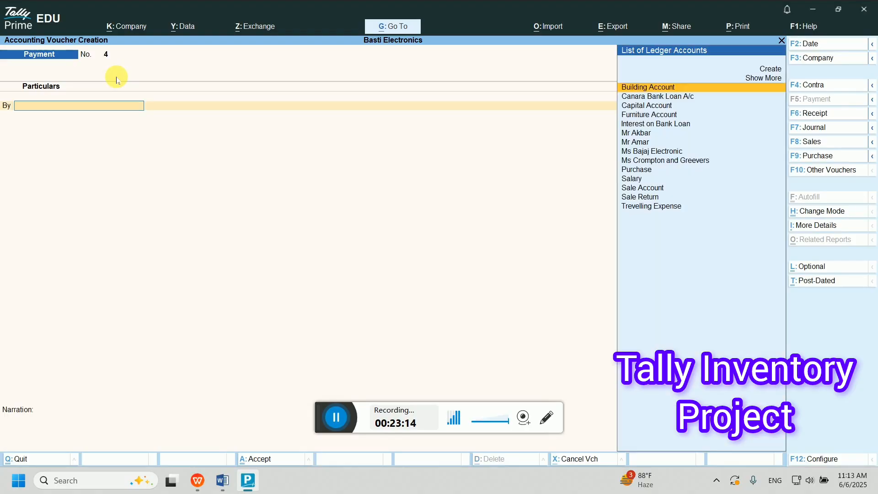
{"action": "key", "text": "F9"}
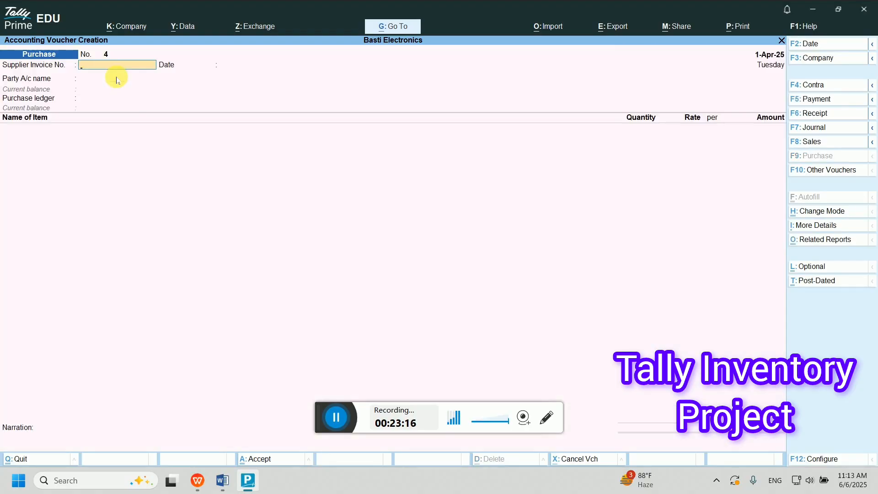
{"action": "type", "text": "3641"}
{"action": "key", "text": "Return"}
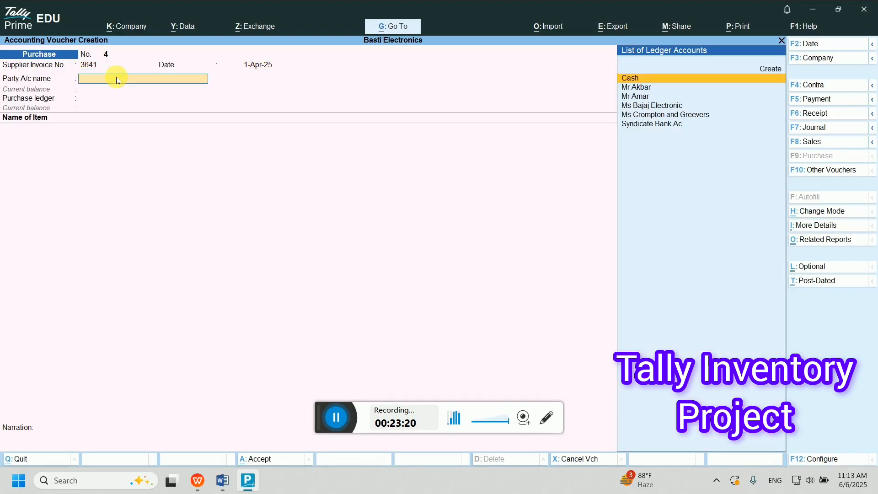
{"action": "key", "text": "Down"}
{"action": "key", "text": "Down"}
{"action": "key", "text": "Down"}
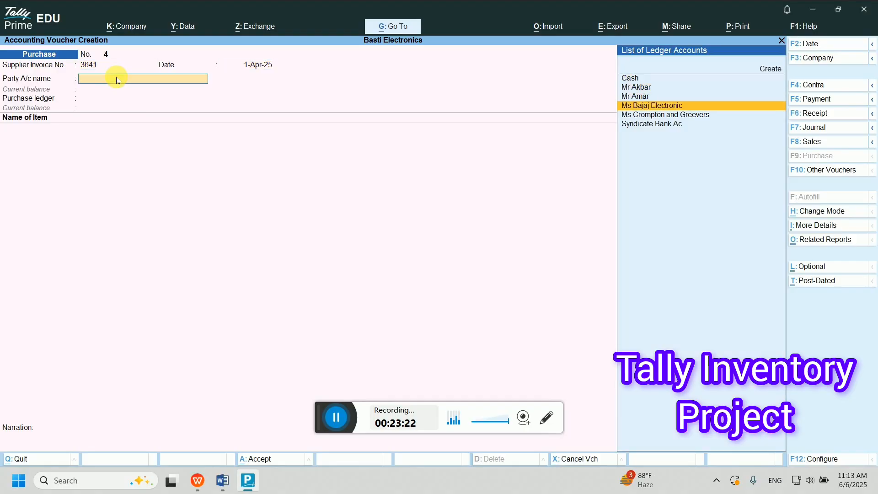
{"action": "key", "text": "Return"}
{"action": "key", "text": "Return"}
{"action": "key", "text": "Return"}
{"action": "key", "text": "Return"}
{"action": "key", "text": "Return"}
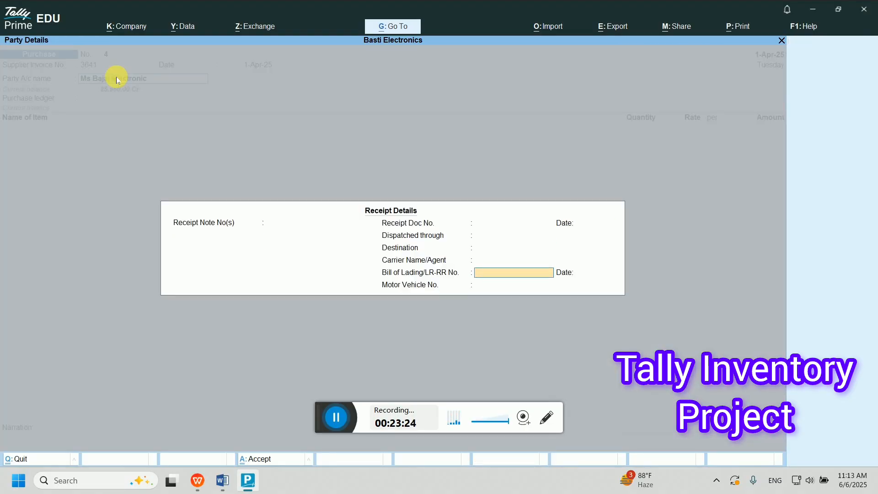
{"action": "key", "text": "BackSpace"}
{"action": "key", "text": "BackSpace"}
{"action": "key", "text": "BackSpace"}
{"action": "key", "text": "BackSpace"}
{"action": "key", "text": "BackSpace"}
{"action": "key", "text": "BackSpace"}
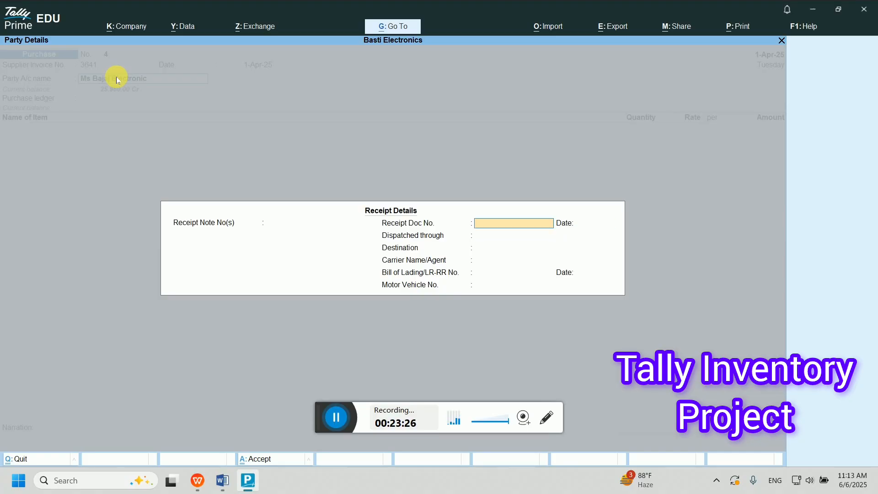
{"action": "type", "text": "36"}
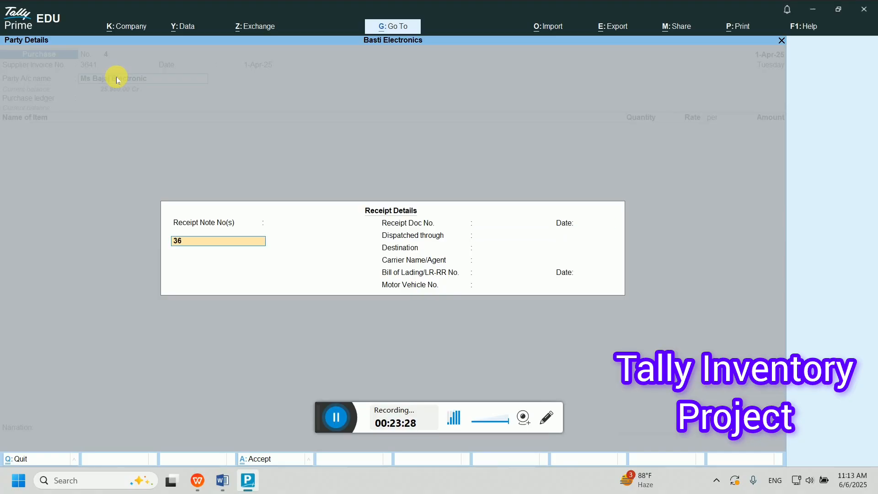
{"action": "type", "text": "41"}
{"action": "key", "text": "Return"}
{"action": "key", "text": "Return"}
{"action": "key", "text": "Return"}
{"action": "key", "text": "Return"}
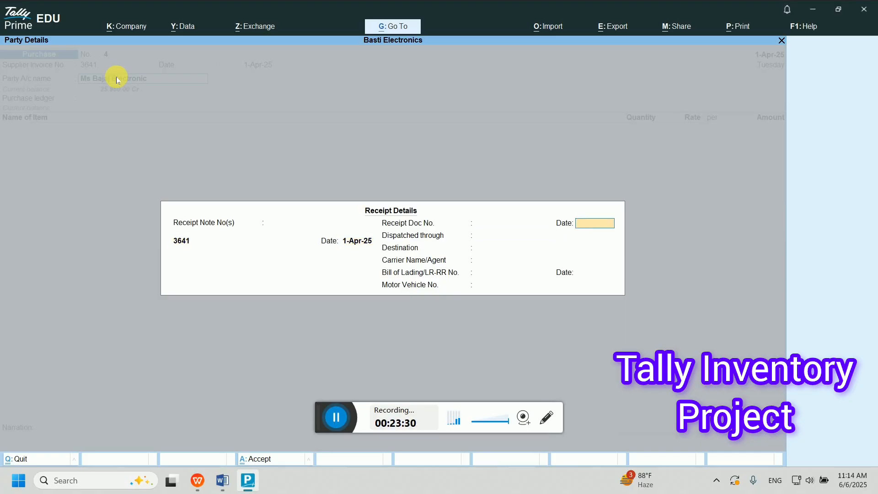
{"action": "key", "text": "ctrl+a"}
{"action": "key", "text": "ctrl+a"}
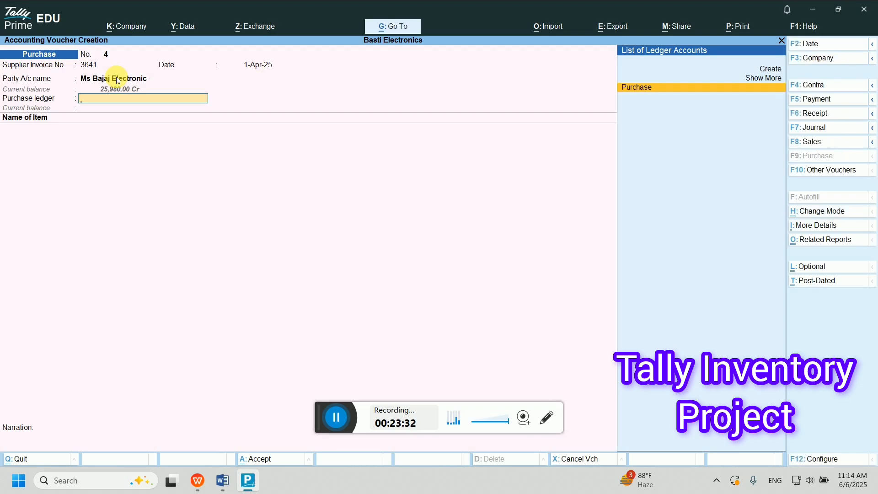
- Switch the purchase entry to As Voucher mode and pass through the party details
{"action": "left_click", "coordinate": [841, 213]}
{"action": "key", "text": "Down"}
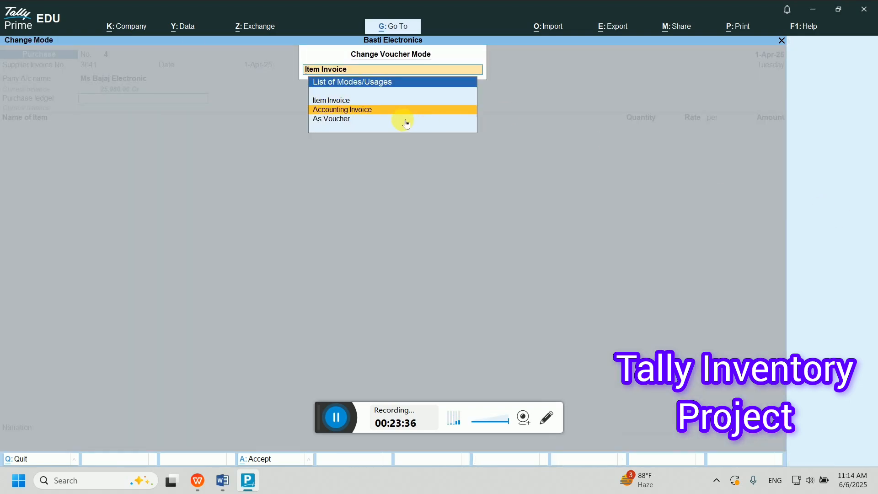
{"action": "key", "text": "Down"}
{"action": "key", "text": "Return"}
{"action": "key", "text": "Return"}
{"action": "key", "text": "Return"}
{"action": "key", "text": "Return"}
{"action": "key", "text": "Return"}
{"action": "key", "text": "Return"}
{"action": "key", "text": "Return"}
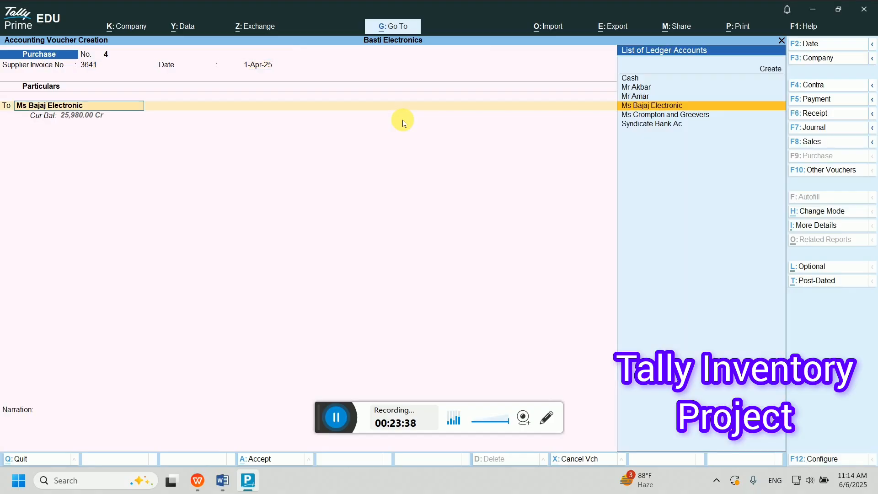
{"action": "key", "text": "Return"}
{"action": "key", "text": "Return"}
{"action": "key", "text": "Return"}
{"action": "key", "text": "Return"}
{"action": "key", "text": "Return"}
{"action": "key", "text": "Return"}
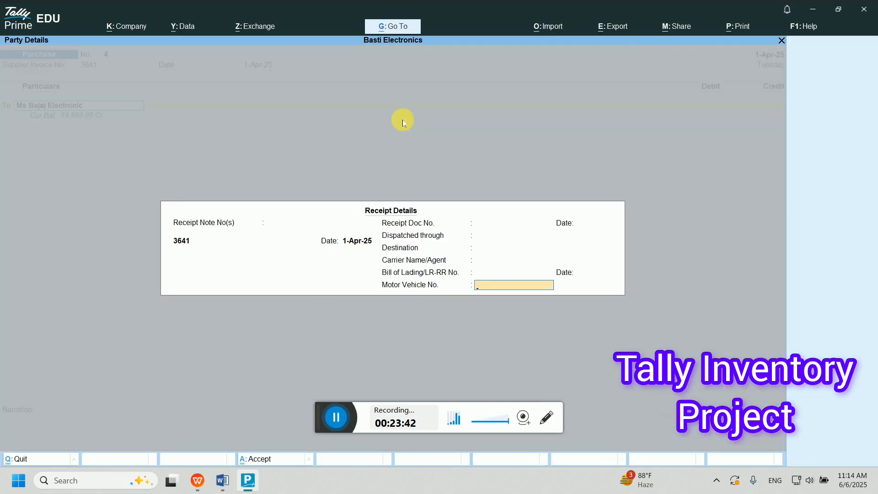
{"action": "key", "text": "Return"}
{"action": "key", "text": "Return"}
{"action": "key", "text": "Return"}
{"action": "key", "text": "Return"}
{"action": "key", "text": "Return"}
{"action": "key", "text": "Return"}
{"action": "key", "text": "Return"}
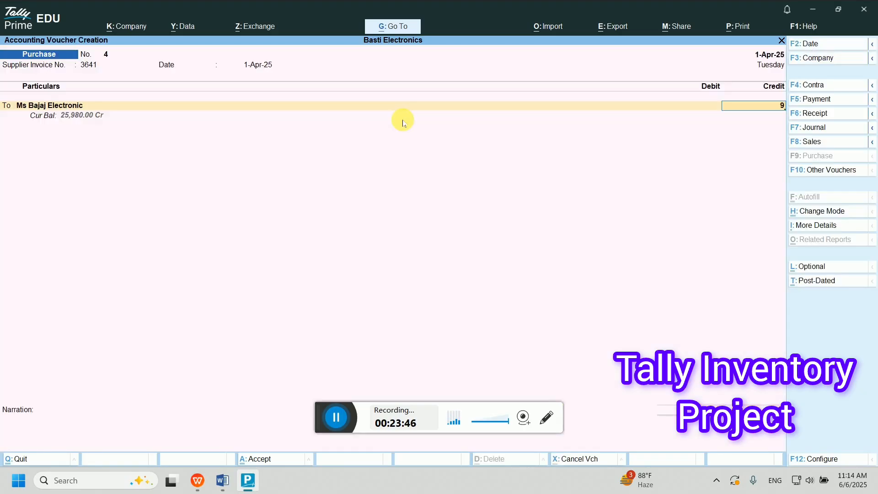
- Credit Ms Bajaj Electronic 9,405 against bill reference 3641
{"action": "type", "text": "9405"}
{"action": "key", "text": "Return"}
{"action": "key", "text": "Return"}
{"action": "key", "text": "Return"}
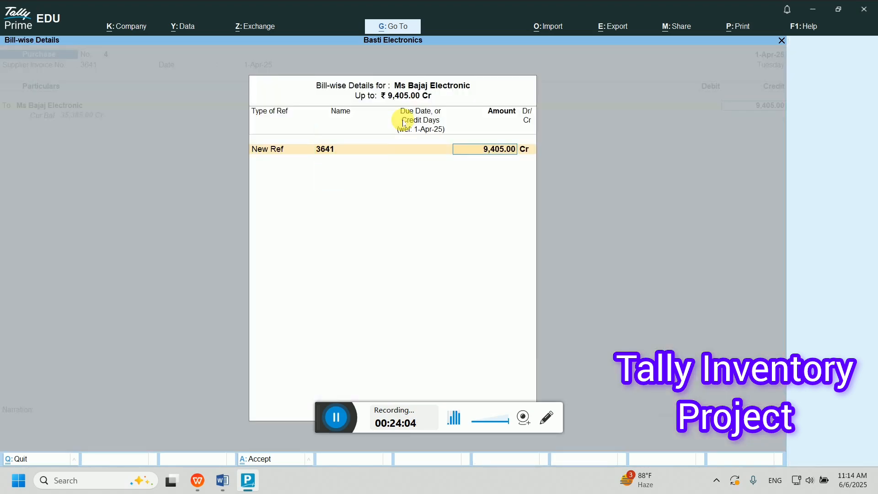
{"action": "key", "text": "Return"}
- Debit Purchase with 10 pc of Sodium at 950 per piece
{"action": "key", "text": "Return"}
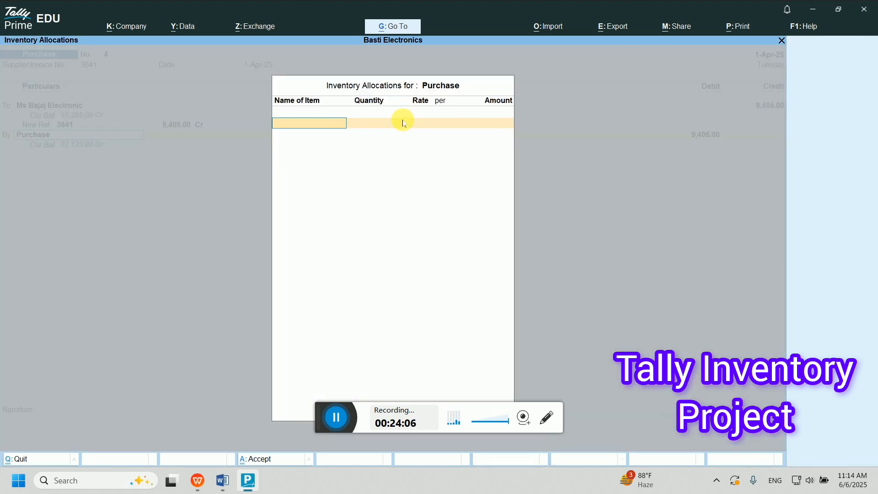
{"action": "type", "text": "S"}
{"action": "key", "text": "Return"}
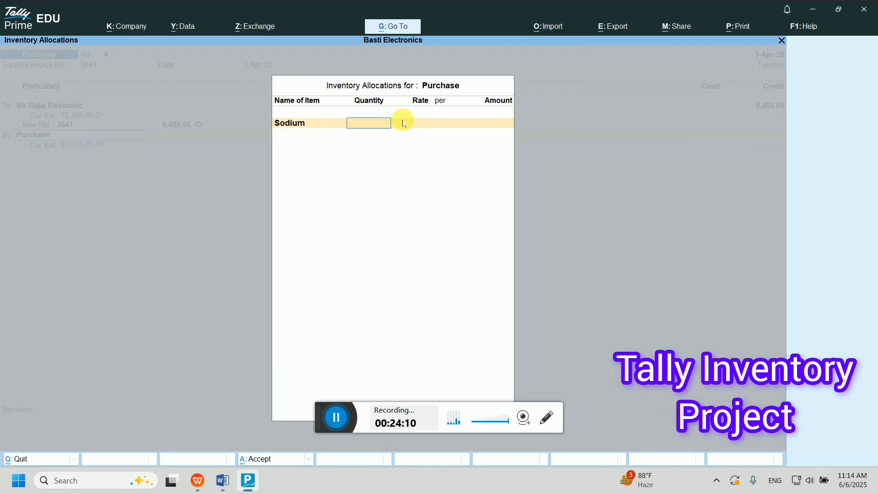
{"action": "type", "text": "10"}
{"action": "key", "text": "Return"}
{"action": "type", "text": "9"}
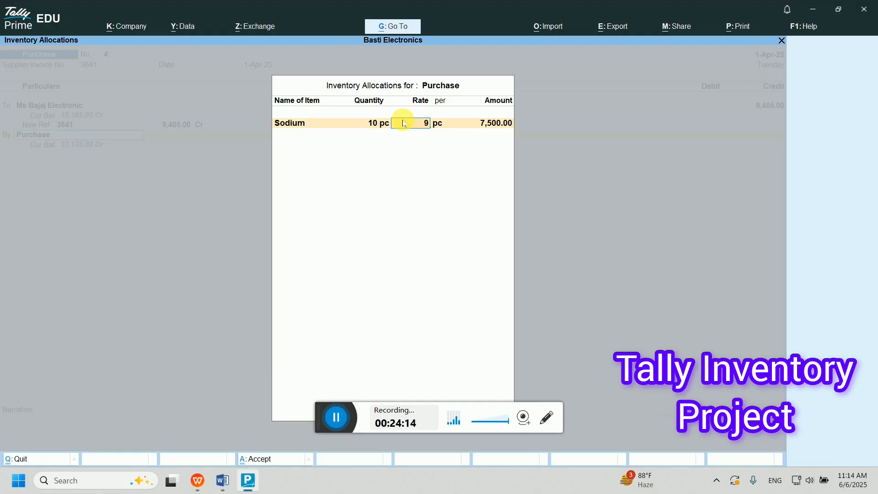
{"action": "type", "text": "50"}
{"action": "key", "text": "Return"}
{"action": "key", "text": "Return"}
{"action": "key", "text": "Return"}
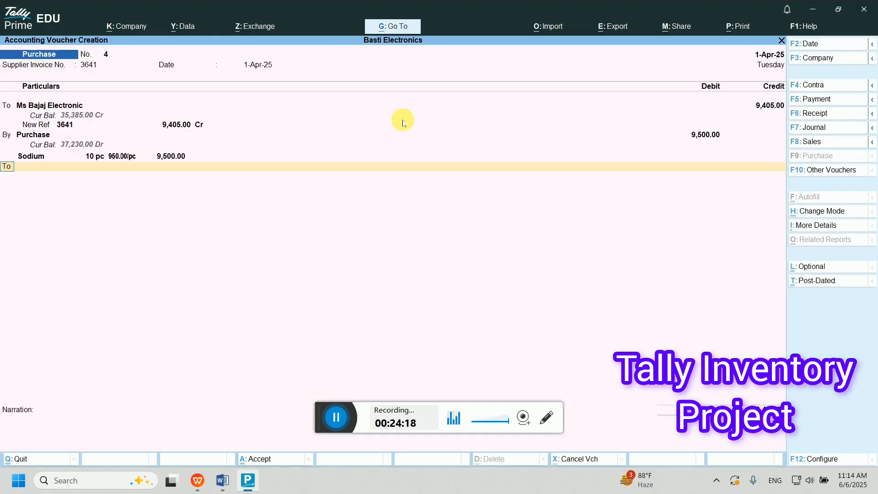
{"action": "key", "text": "Return"}
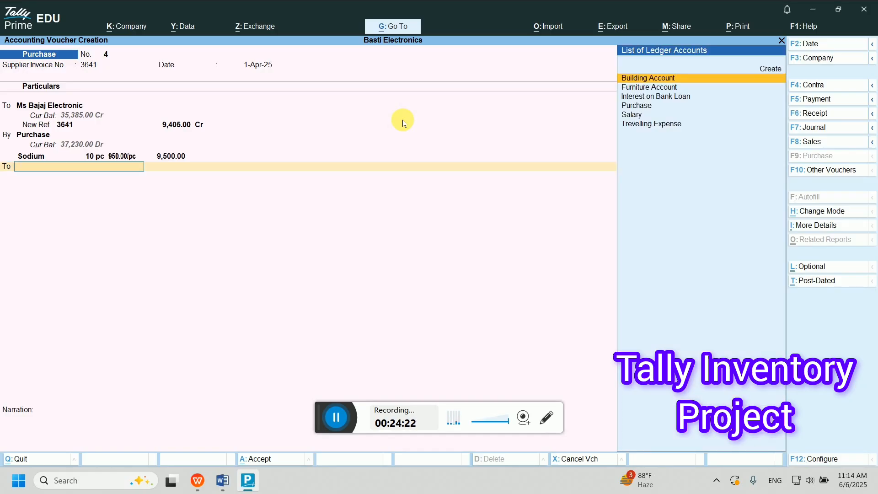
- Create a Discount ledger under Indirect Incomes, credit it 95.00, and finish purchase voucher No. 4
{"action": "type", "text": "D"}
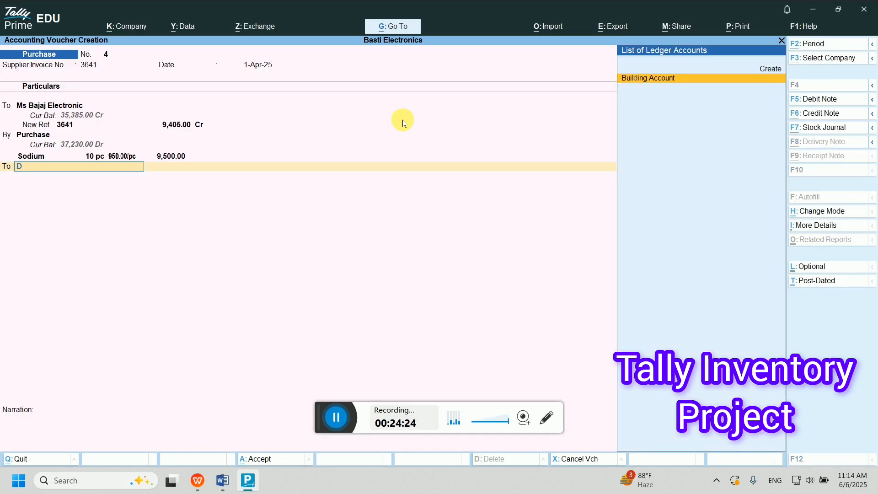
{"action": "key", "text": "alt+c"}
{"action": "type", "text": "Discount"}
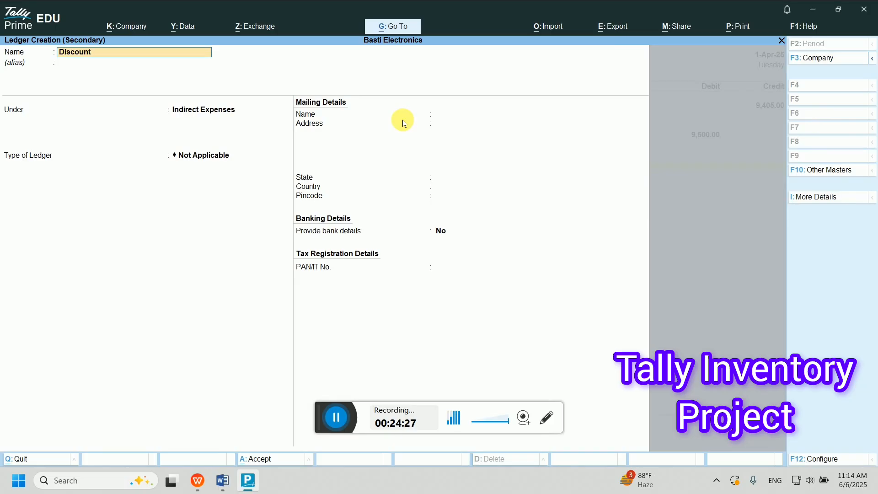
{"action": "key", "text": "Return"}
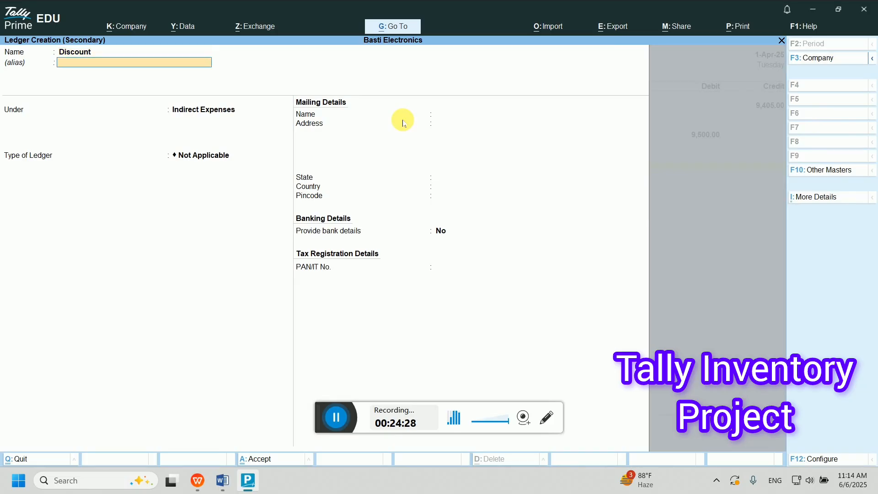
{"action": "key", "text": "Return"}
{"action": "type", "text": "Indi"}
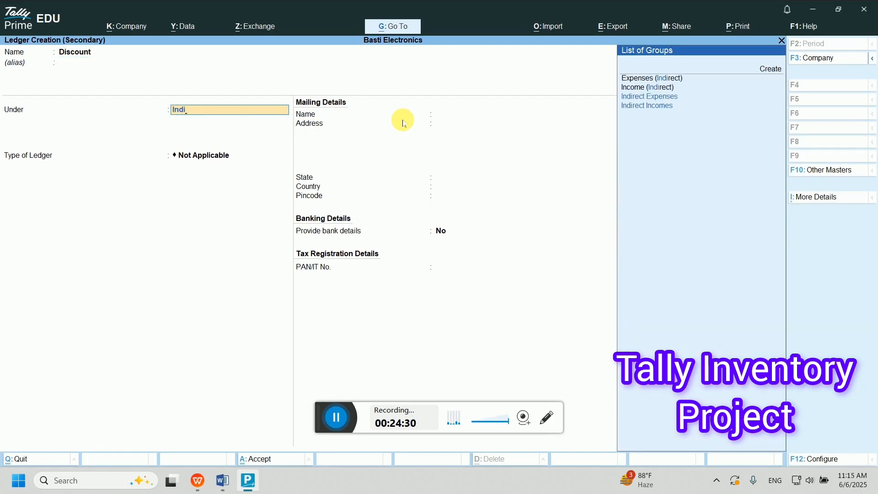
{"action": "key", "text": "Down"}
{"action": "key", "text": "Return"}
{"action": "key", "text": "Return"}
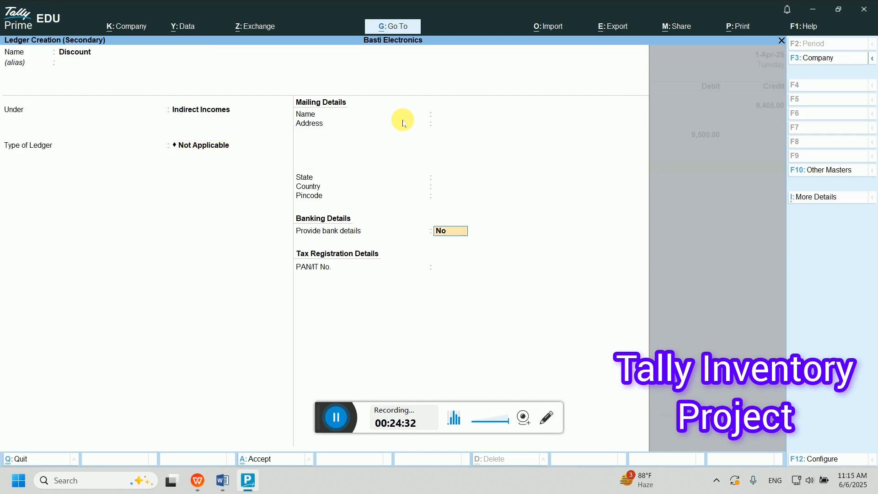
{"action": "key", "text": "Return"}
{"action": "key", "text": "Return"}
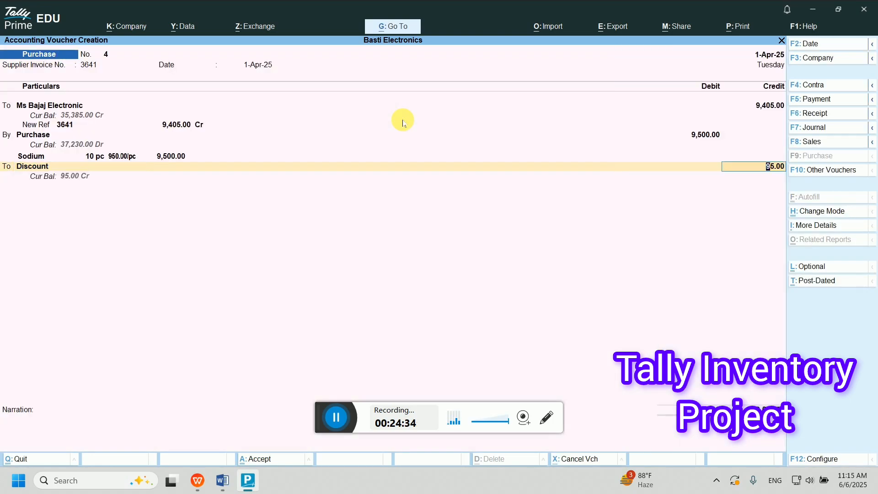
{"action": "key", "text": "Return"}
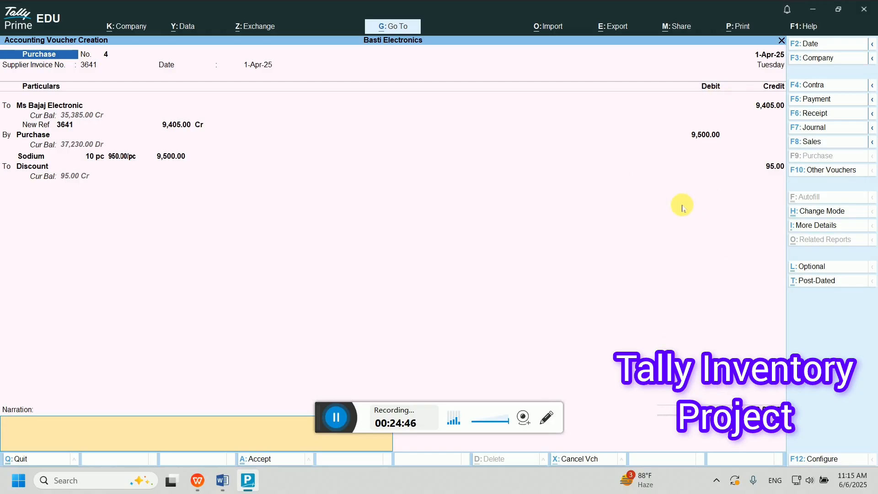
{"action": "key", "text": "Return"}
{"action": "key", "text": "Return"}
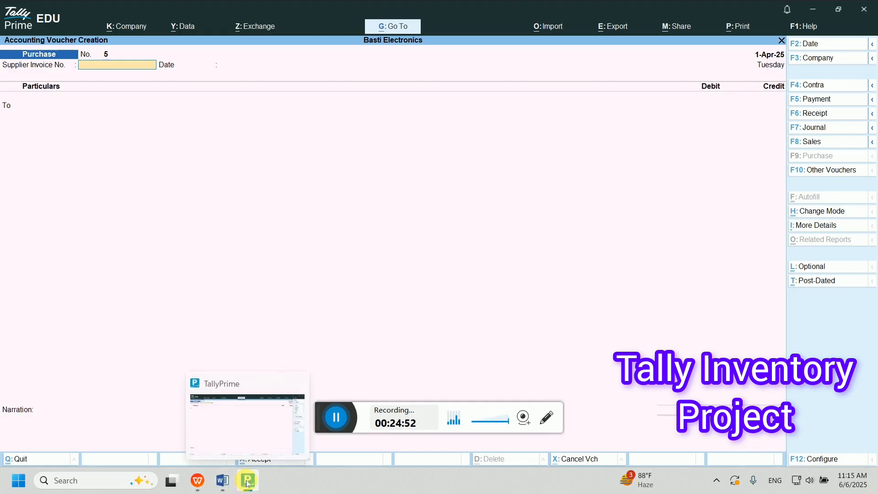
{"action": "left_click", "coordinate": [223, 480]}
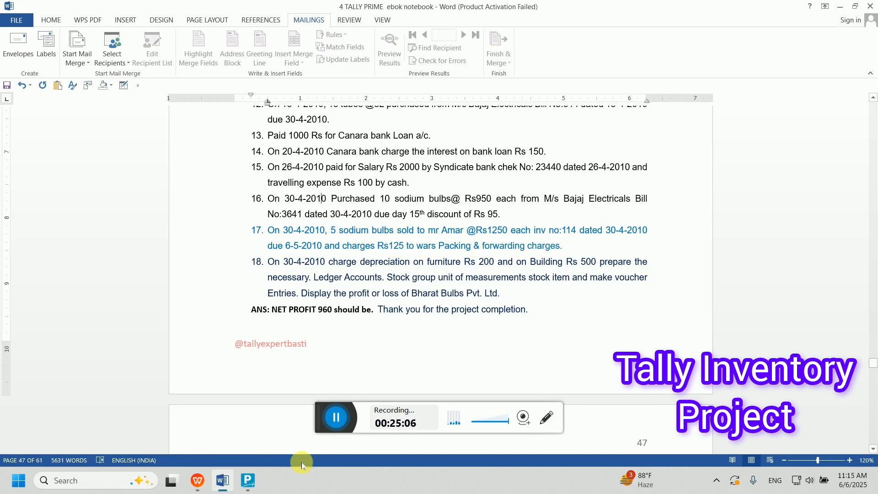
{"action": "left_click", "coordinate": [246, 484]}
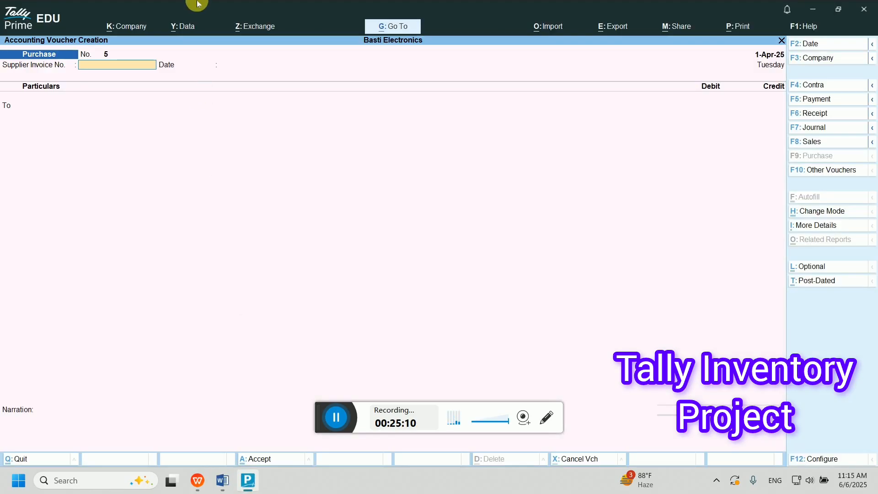
- Start a sales voucher for the customer with delivery note 114 and confirm the party details
{"action": "key", "text": "F8"}
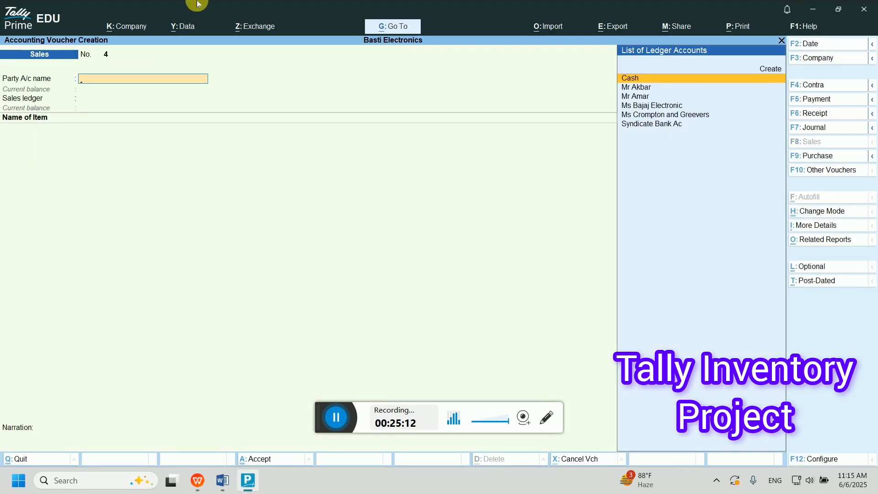
{"action": "type", "text": "Mr"}
{"action": "key", "text": "Down"}
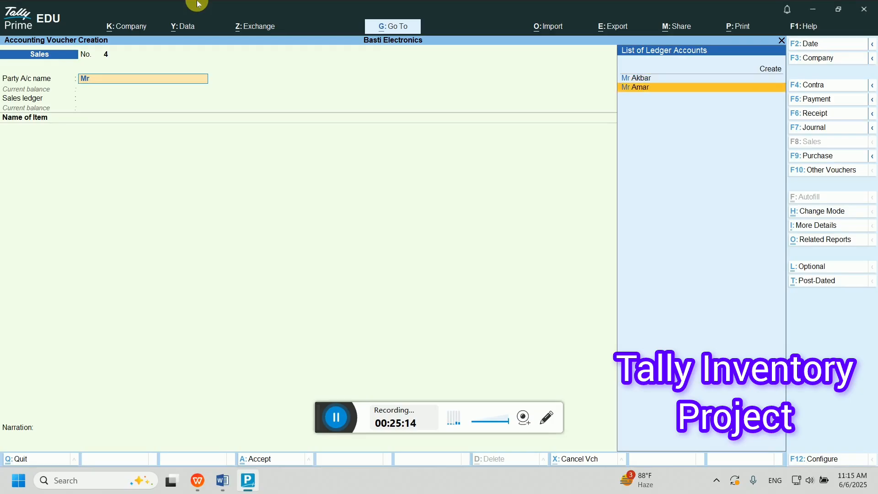
{"action": "key", "text": "Return"}
{"action": "key", "text": "Return"}
{"action": "key", "text": "BackSpace"}
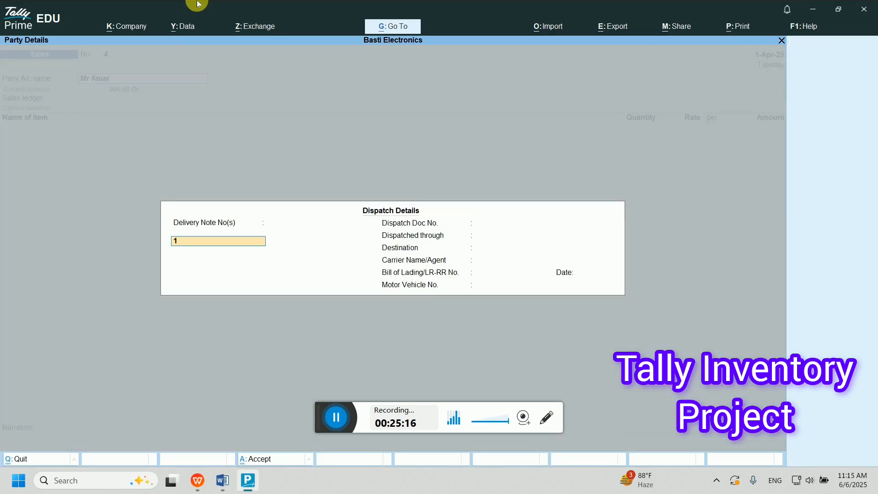
{"action": "type", "text": "114"}
{"action": "key", "text": "Return"}
{"action": "key", "text": "Return"}
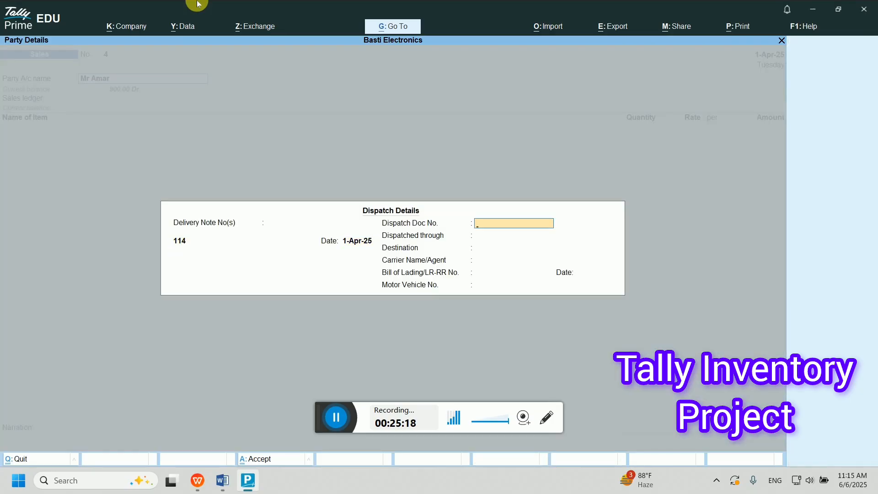
{"action": "key", "text": "Return"}
{"action": "key", "text": "Return"}
{"action": "key", "text": "Return"}
{"action": "key", "text": "Return"}
{"action": "key", "text": "ctrl+a"}
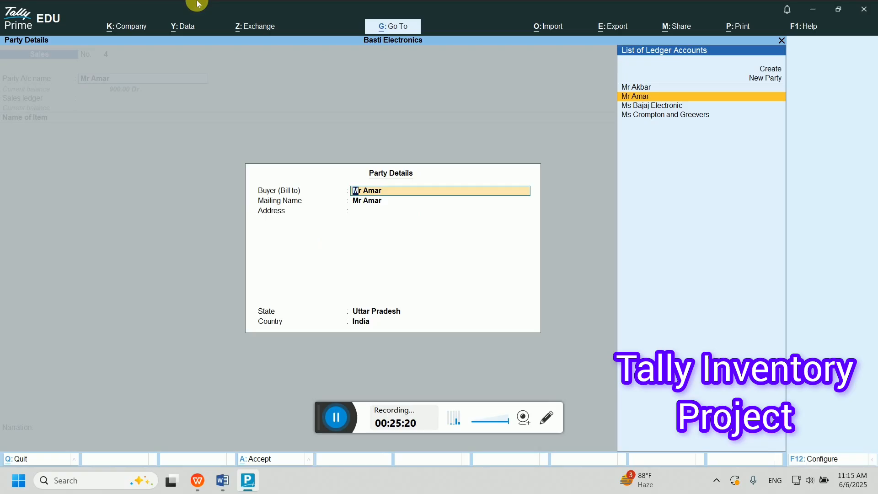
{"action": "key", "text": "ctrl+a"}
- Select Sale Account as the ledger and Sodium as the item, then bring up the voucher modes
{"action": "key", "text": "Return"}
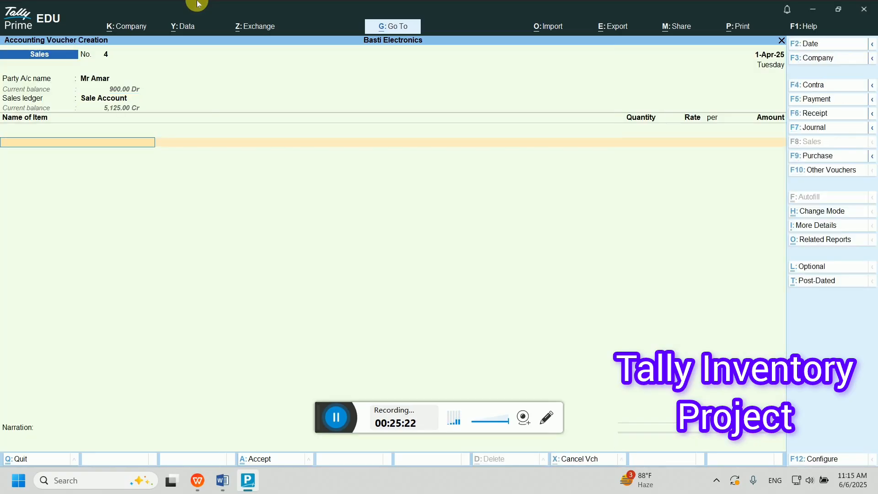
{"action": "type", "text": "S"}
{"action": "key", "text": "Return"}
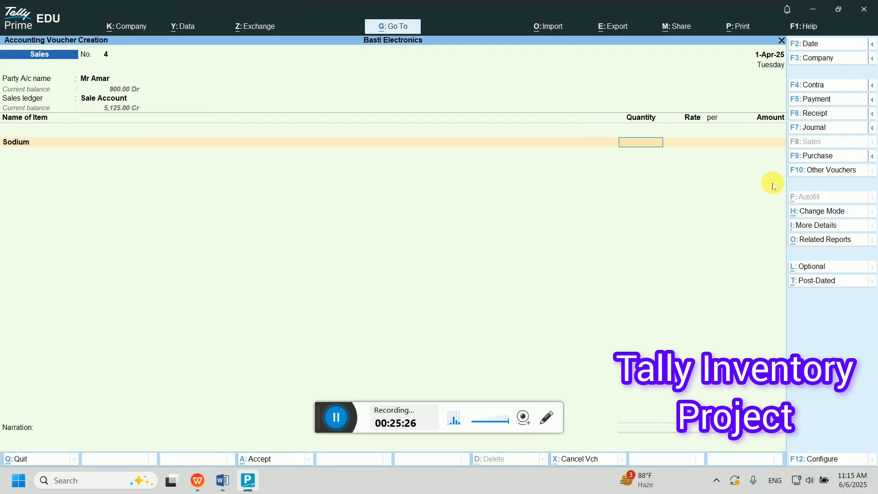
{"action": "left_click", "coordinate": [821, 176]}
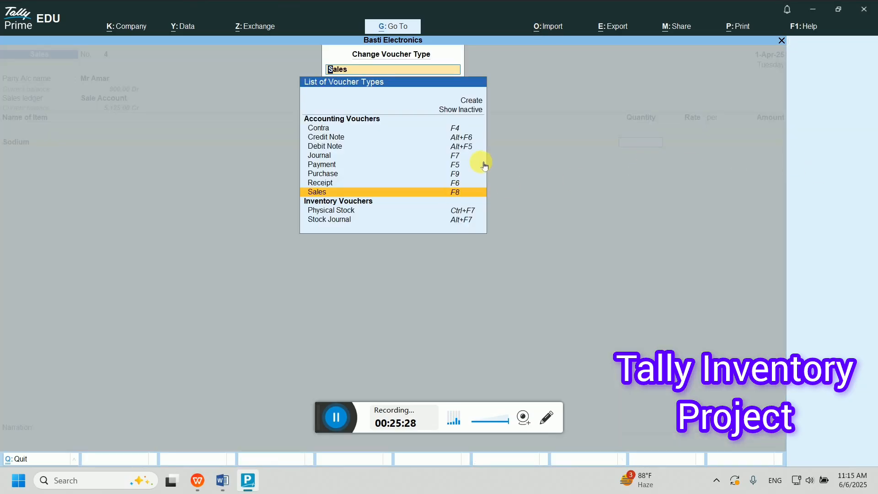
{"action": "key", "text": "Escape"}
{"action": "left_click", "coordinate": [822, 211]}
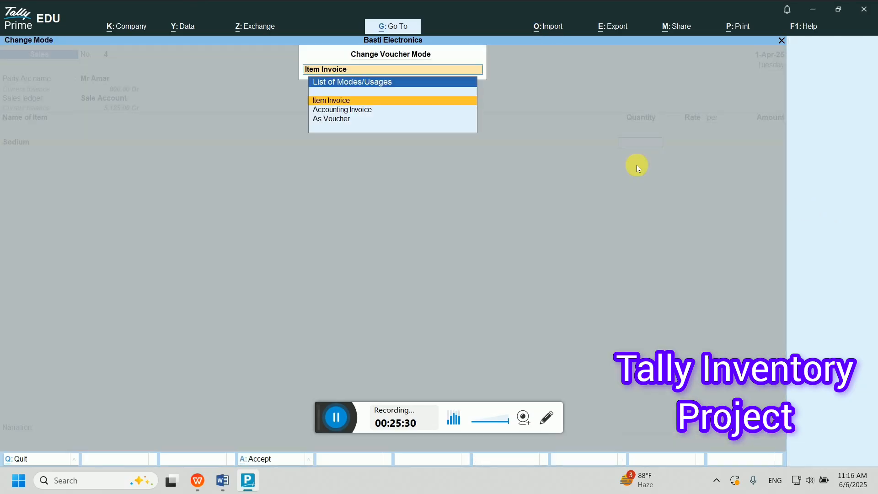
- Switch to As Voucher mode and debit the customer 6,375 as new reference 4, correcting 8375
{"action": "left_click", "coordinate": [432, 117]}
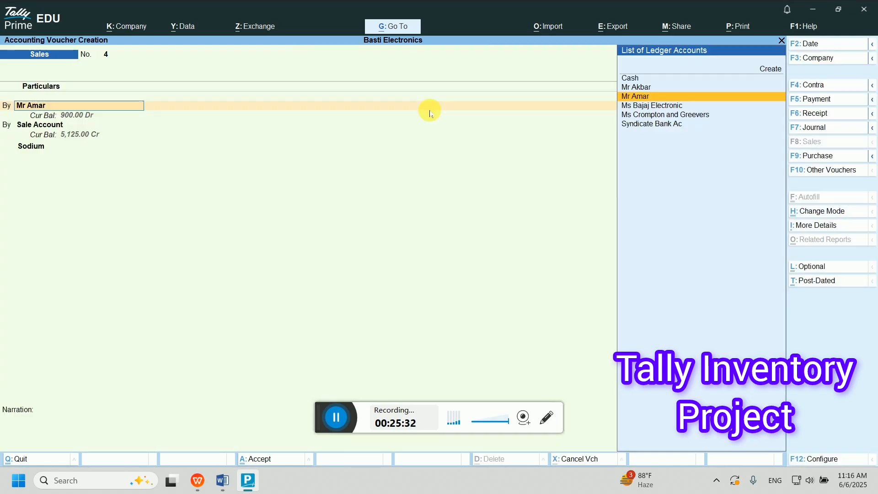
{"action": "key", "text": "Return"}
{"action": "key", "text": "Return"}
{"action": "key", "text": "Return"}
{"action": "key", "text": "Return"}
{"action": "key", "text": "Return"}
{"action": "key", "text": "Return"}
{"action": "key", "text": "Return"}
{"action": "key", "text": "Return"}
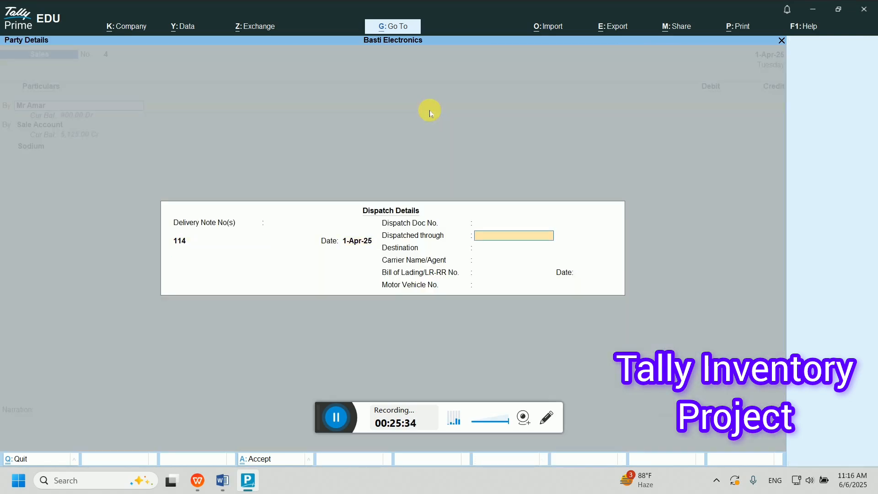
{"action": "key", "text": "Return"}
{"action": "key", "text": "Return"}
{"action": "key", "text": "Return"}
{"action": "key", "text": "Return"}
{"action": "key", "text": "Return"}
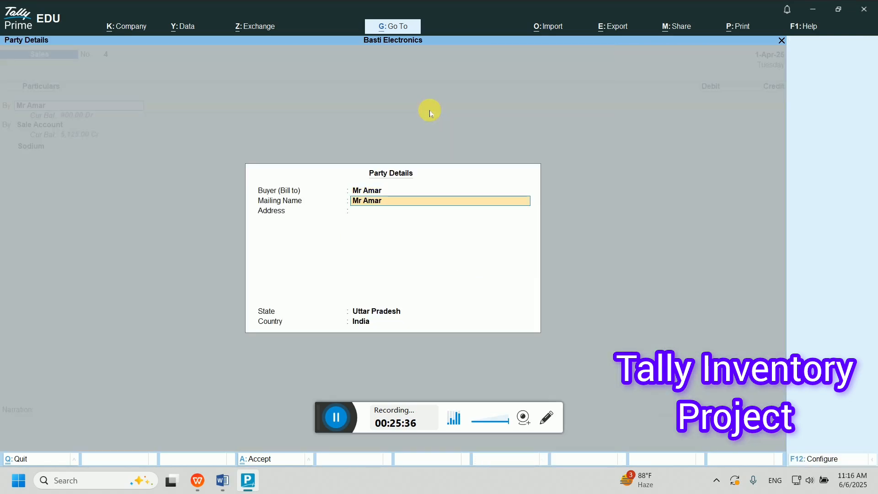
{"action": "key", "text": "Return"}
{"action": "key", "text": "Return"}
{"action": "key", "text": "Return"}
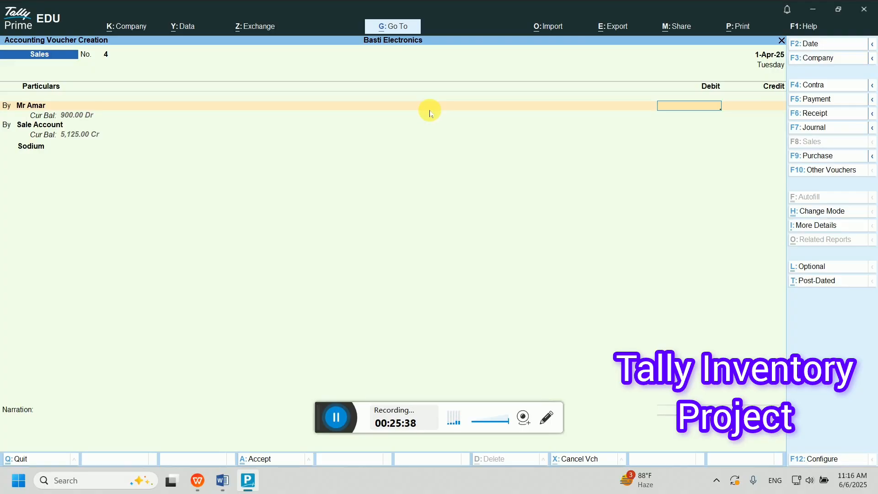
{"action": "type", "text": "8375"}
{"action": "key", "text": "Return"}
{"action": "key", "text": "Return"}
{"action": "key", "text": "Return"}
{"action": "key", "text": "Return"}
{"action": "key", "text": "Return"}
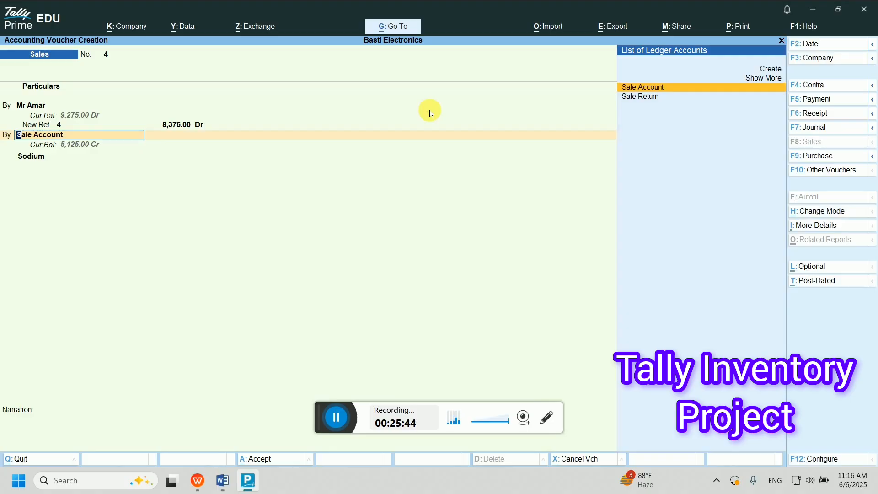
{"action": "key", "text": "BackSpace"}
{"action": "key", "text": "BackSpace"}
{"action": "key", "text": "BackSpace"}
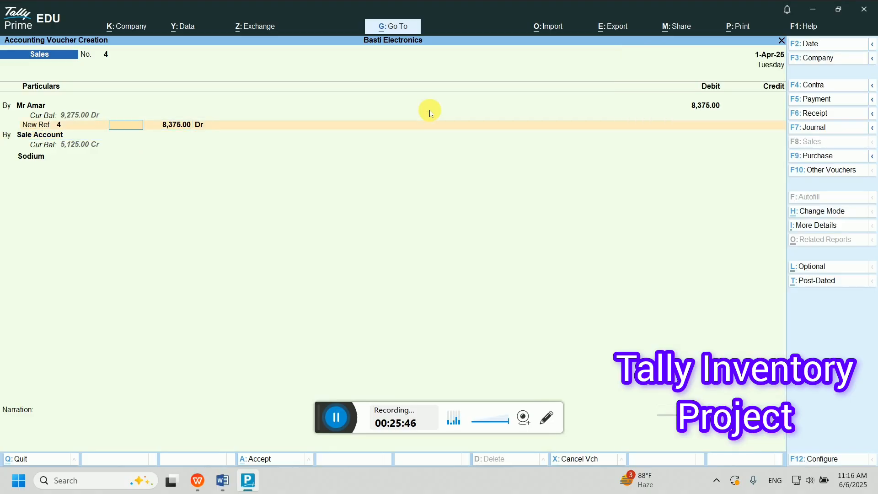
{"action": "key", "text": "BackSpace"}
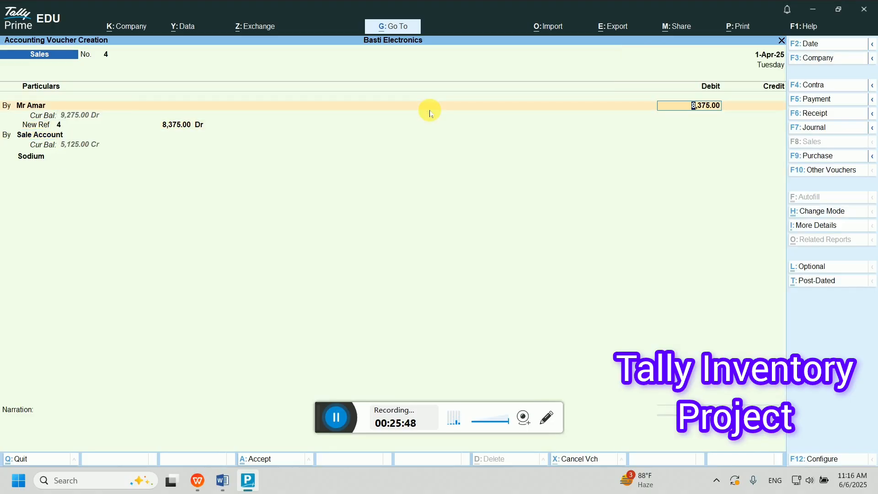
{"action": "type", "text": "6375"}
{"action": "key", "text": "Return"}
{"action": "key", "text": "Return"}
{"action": "key", "text": "Return"}
{"action": "key", "text": "Return"}
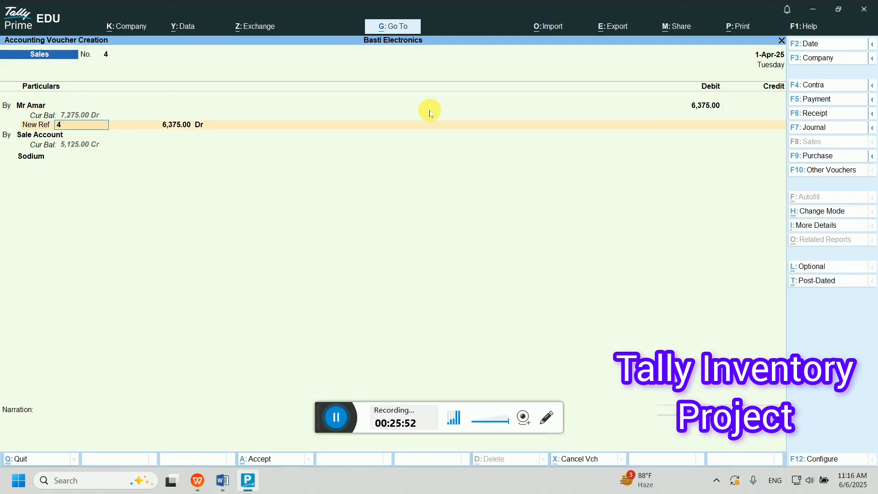
- Credit Sale Account for 5 pc of Sodium at 1,250 per piece
{"action": "key", "text": "Return"}
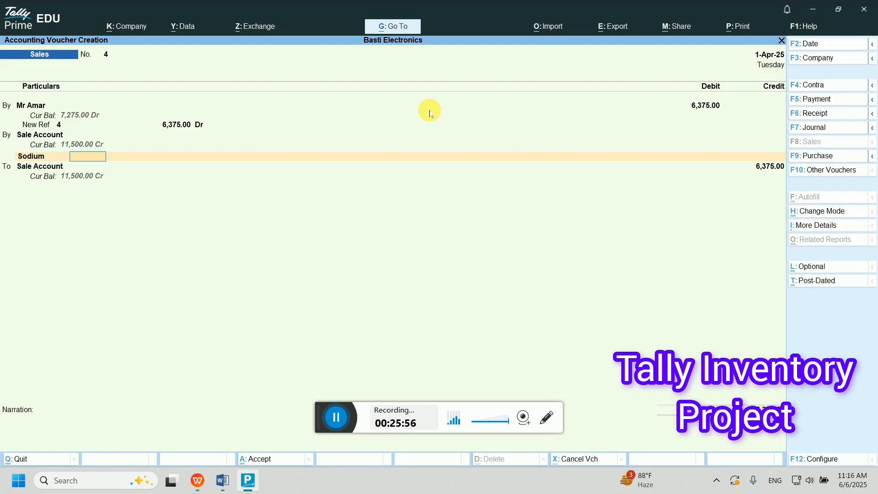
{"action": "type", "text": "5"}
{"action": "key", "text": "Return"}
{"action": "type", "text": "1,2"}
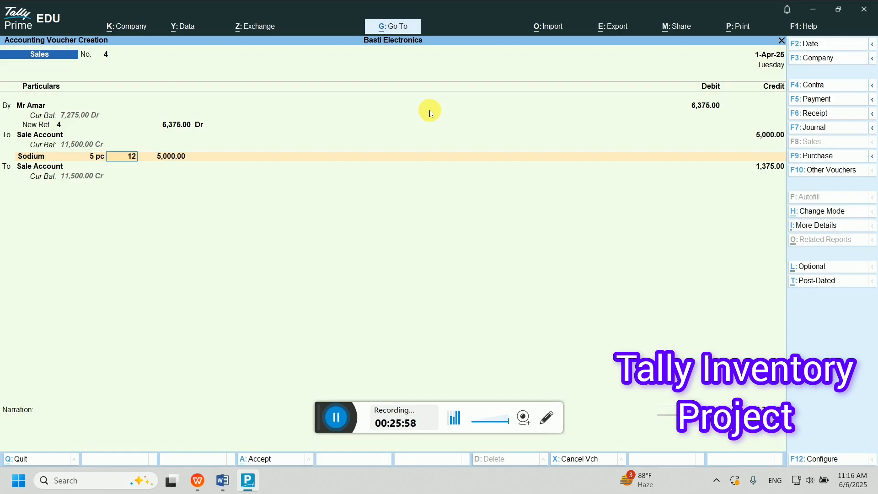
{"action": "type", "text": "50"}
{"action": "key", "text": "Return"}
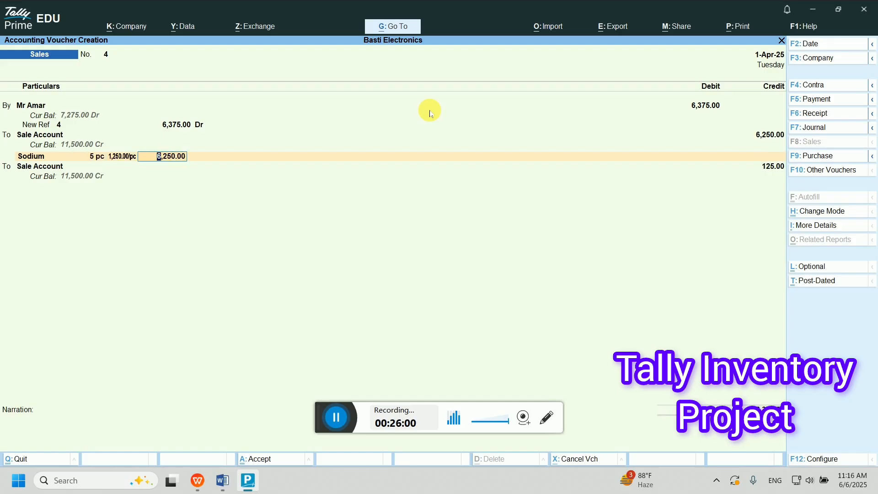
{"action": "key", "text": "Return"}
{"action": "key", "text": "Return"}
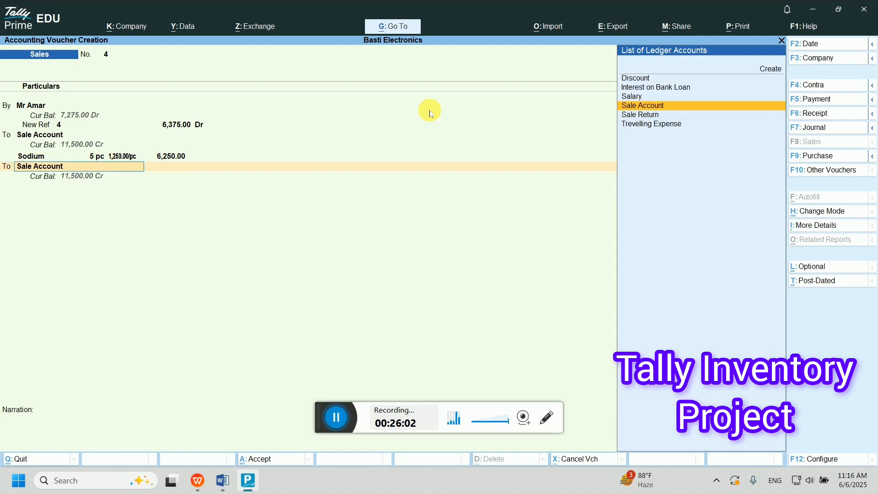
- Create a Packing and Forwarding Charge ledger under Indirect Incomes on the next line
{"action": "type", "text": "P"}
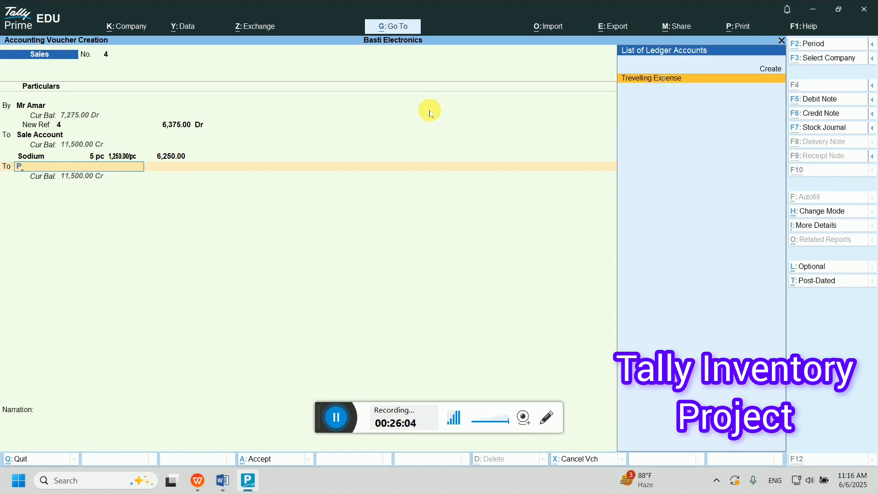
{"action": "key", "text": "alt+c"}
{"action": "type", "text": "Packing and"}
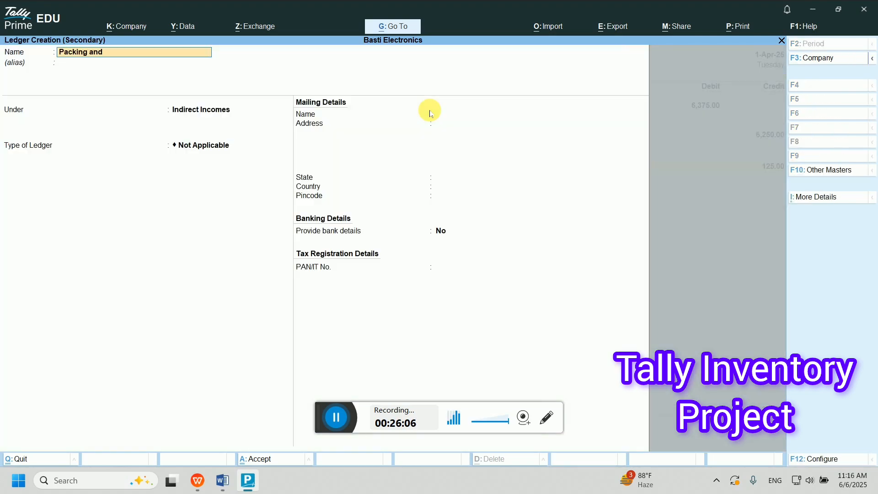
{"action": "type", "text": " forwarding charge"}
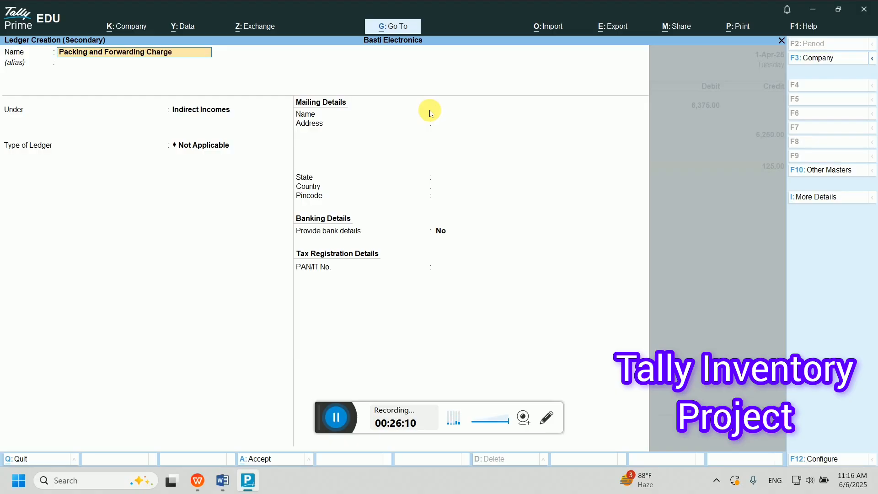
{"action": "key", "text": "Return"}
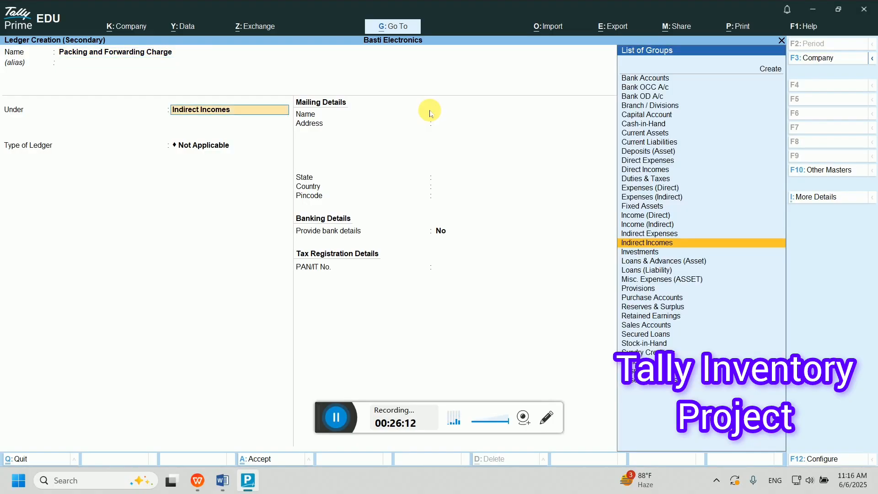
{"action": "key", "text": "Return"}
{"action": "key", "text": "Return"}
{"action": "key", "text": "Return"}
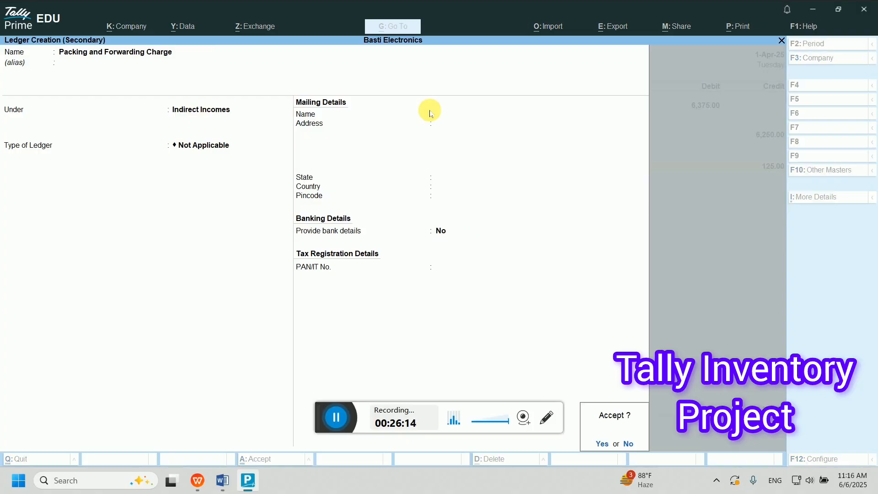
{"action": "key", "text": "Return"}
- Accept its 125 credit and save sales voucher No. 4
{"action": "key", "text": "Return"}
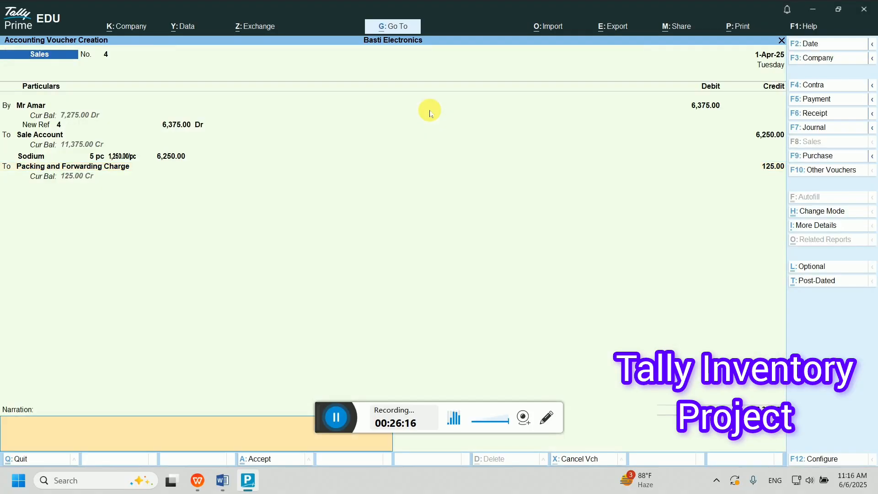
{"action": "key", "text": "Return"}
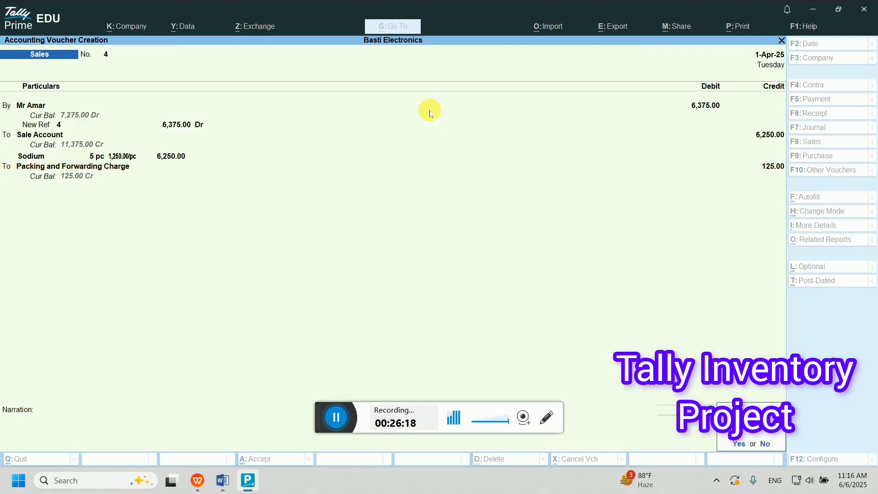
{"action": "key", "text": "Return"}
{"action": "key", "text": "Page_Up"}
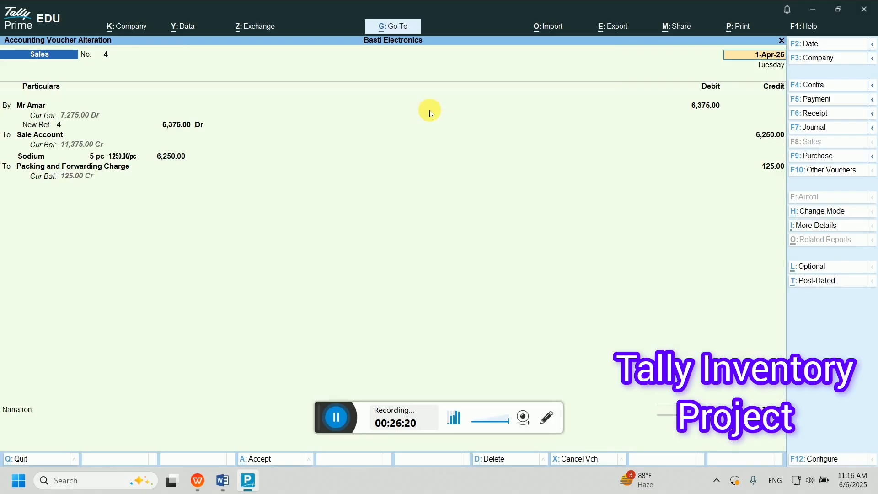
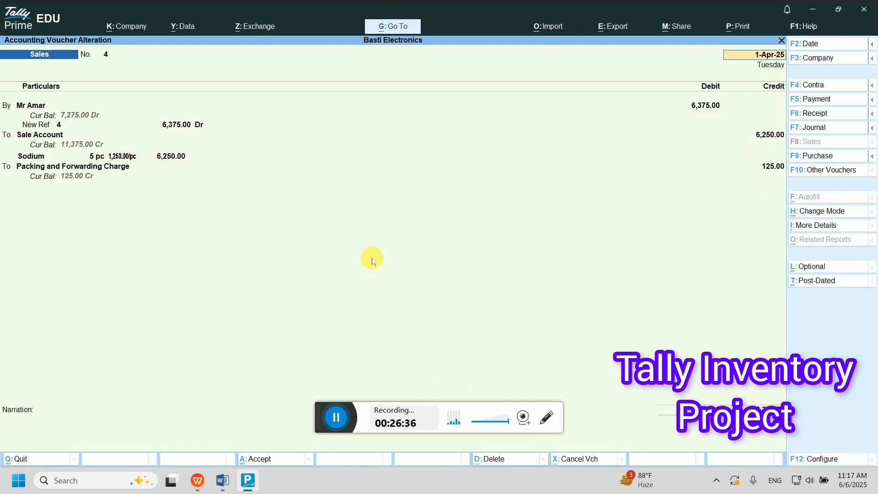
- Accept Sales voucher No. 4 totalling 6,375.00 and switch the new voucher to Journal No. 2
{"action": "key", "text": "ctrl+a"}
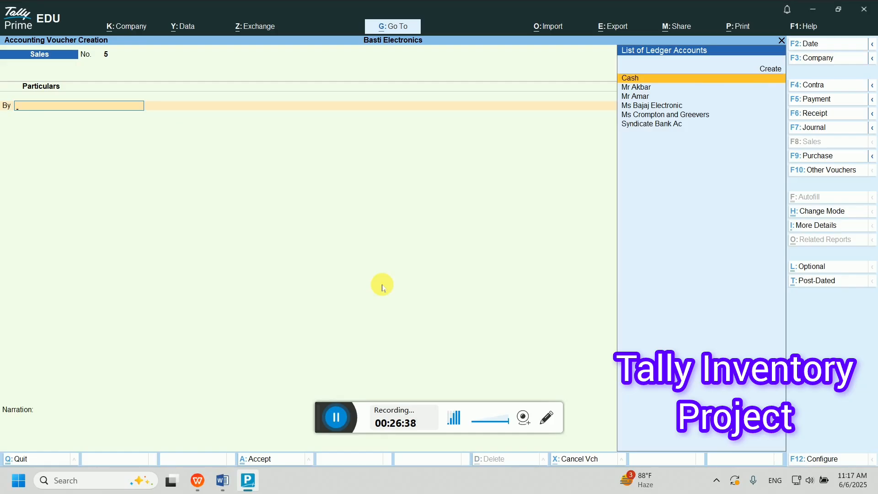
{"action": "key", "text": "F7"}
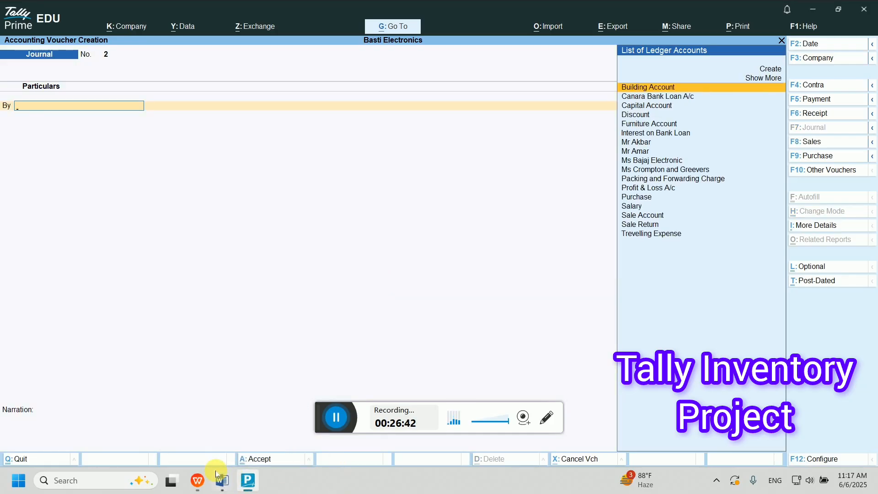
- Create a Depreciation ledger under Indirect Expenses and debit it 700 in the journal
{"action": "left_click", "coordinate": [232, 480]}
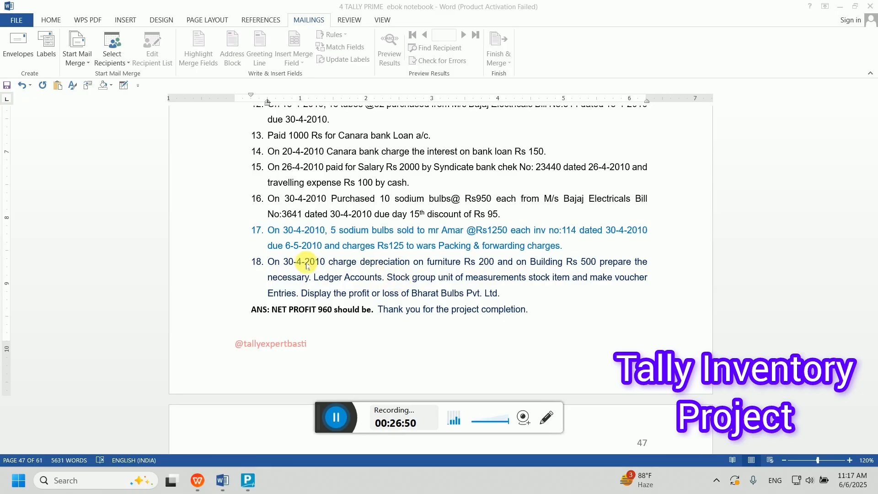
{"action": "left_click", "coordinate": [247, 481]}
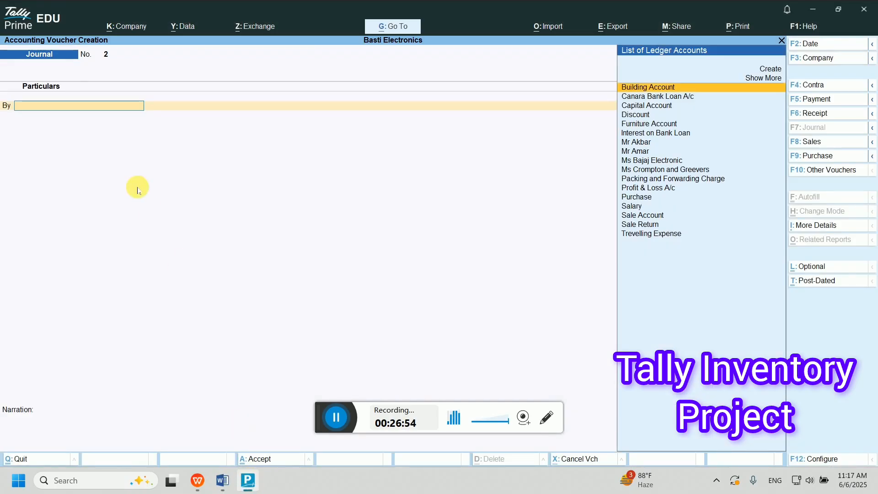
{"action": "type", "text": "d"}
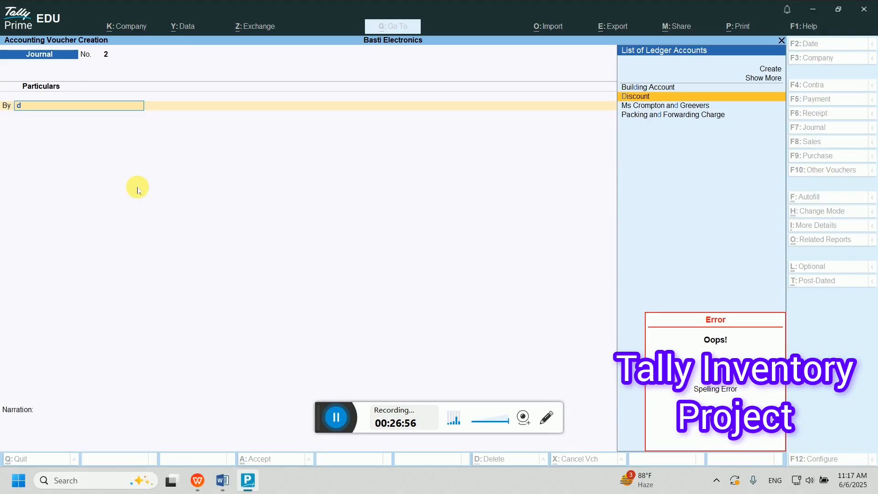
{"action": "key", "text": "alt+c"}
{"action": "type", "text": "Depr"}
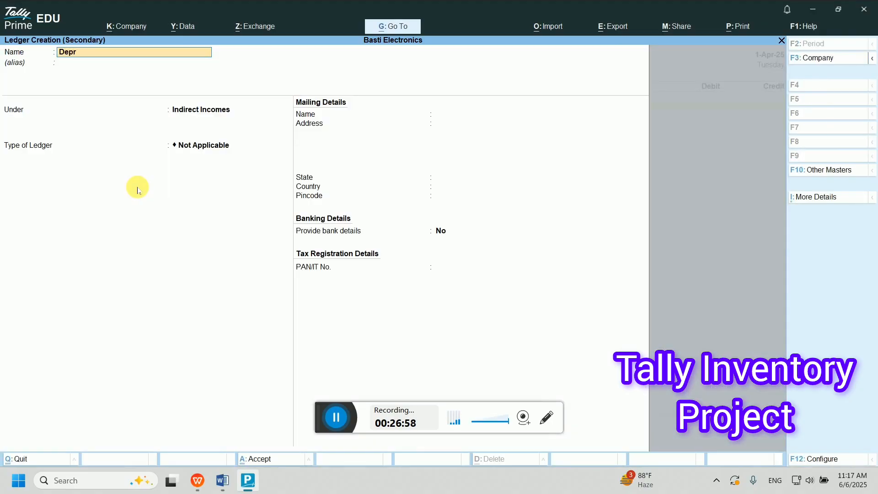
{"action": "type", "text": "eciation"}
{"action": "key", "text": "Return"}
{"action": "key", "text": "Up"}
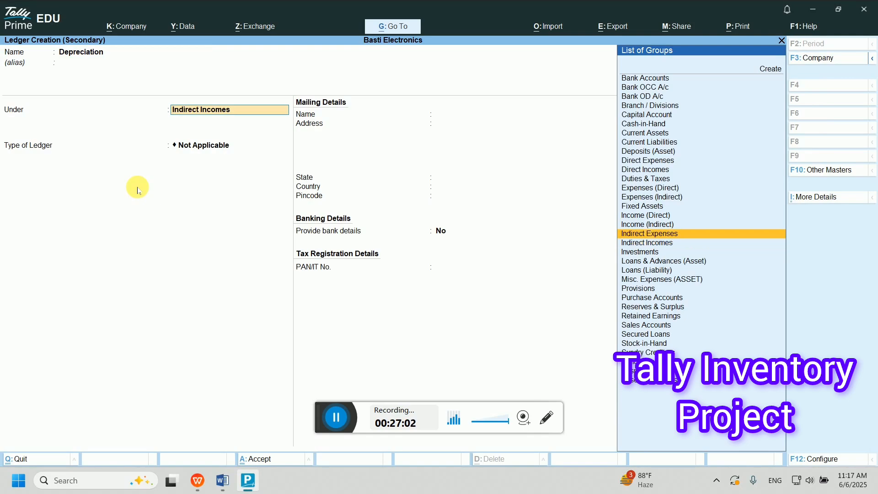
{"action": "key", "text": "Return"}
{"action": "key", "text": "Return"}
{"action": "key", "text": "Return"}
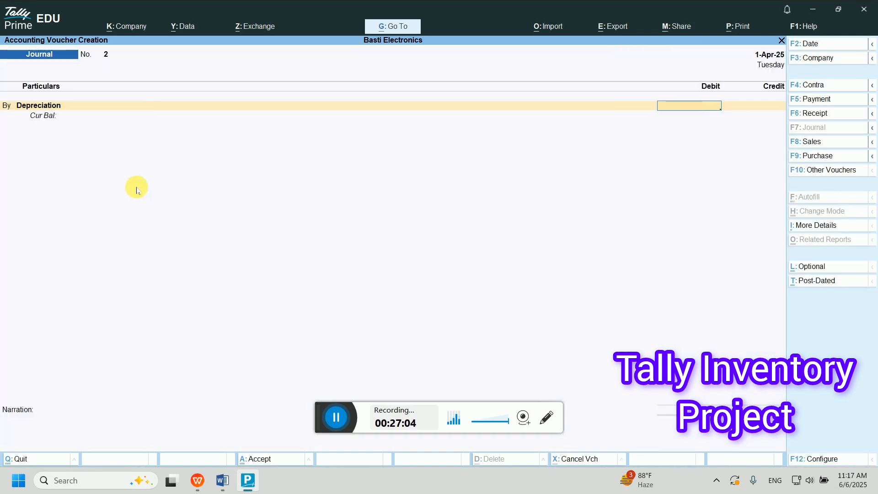
{"action": "type", "text": "700"}
- Credit Building Account 500 and Furniture Account 200 to complete Journal No. 2
{"action": "key", "text": "Return"}
{"action": "type", "text": "B"}
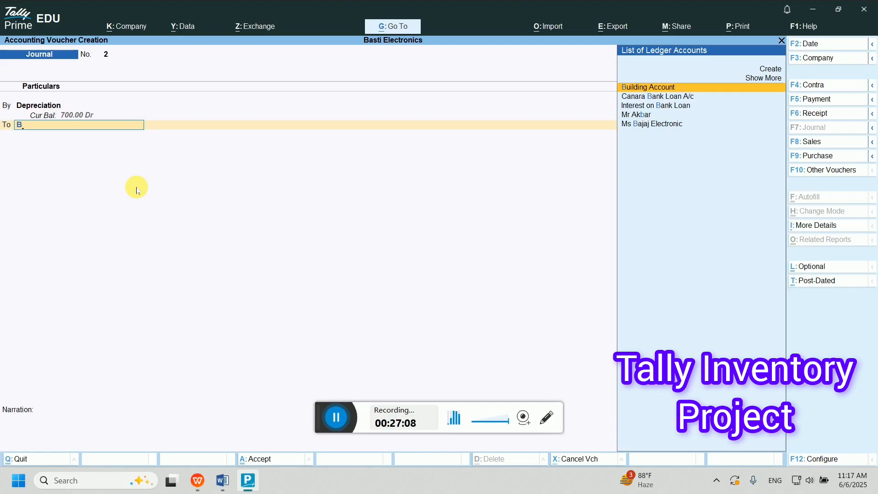
{"action": "key", "text": "Return"}
{"action": "type", "text": "500"}
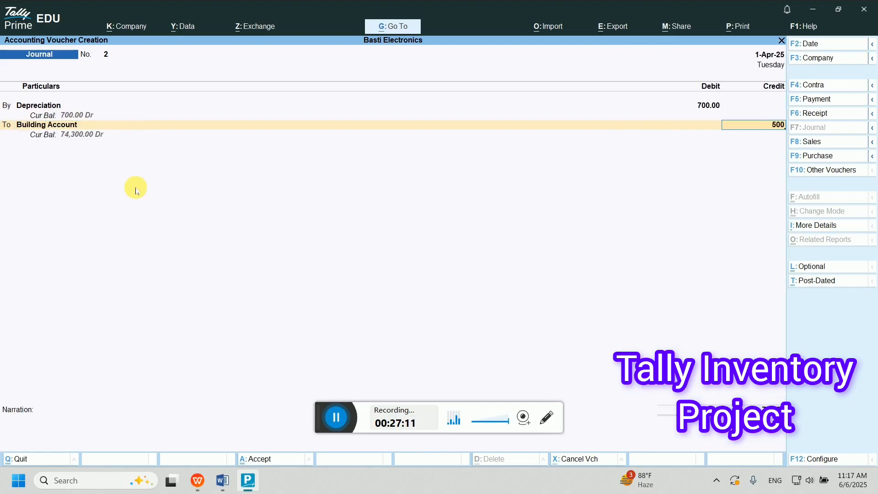
{"action": "key", "text": "Return"}
{"action": "type", "text": "Ca"}
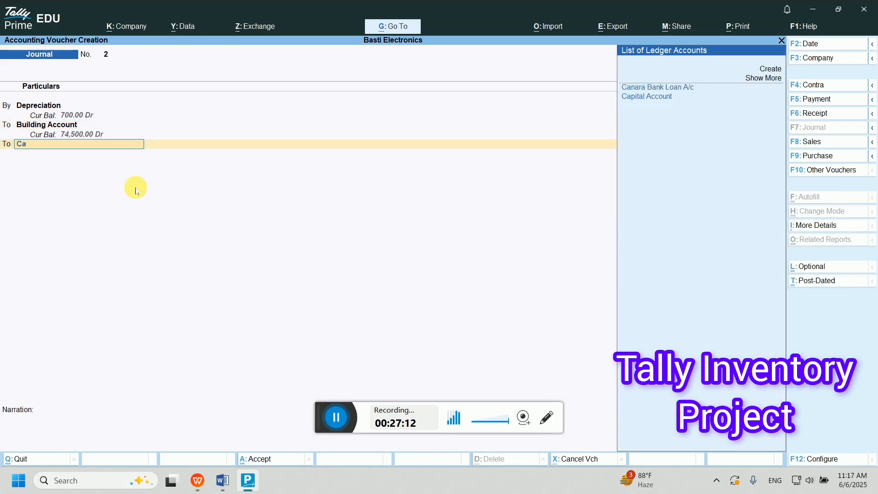
{"action": "key", "text": "BackSpace"}
{"action": "key", "text": "BackSpace"}
{"action": "type", "text": "Fur"}
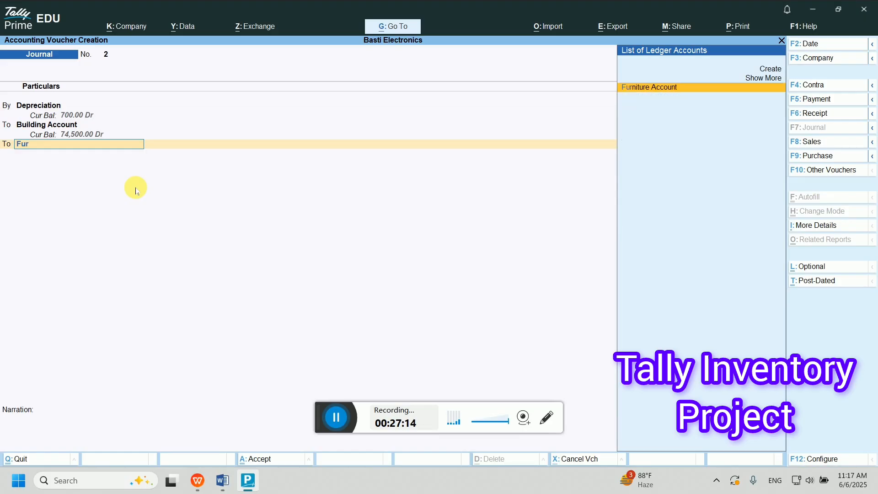
{"action": "key", "text": "Return"}
{"action": "key", "text": "Return"}
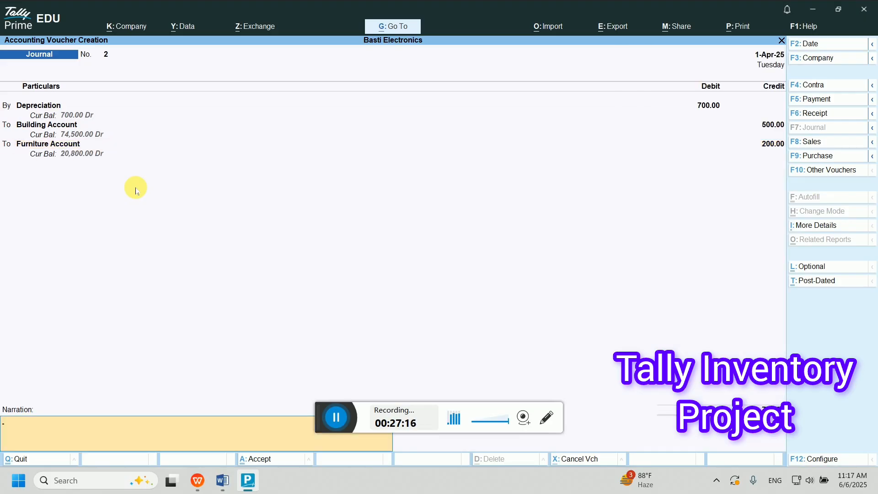
{"action": "key", "text": "Return"}
{"action": "key", "text": "Return"}
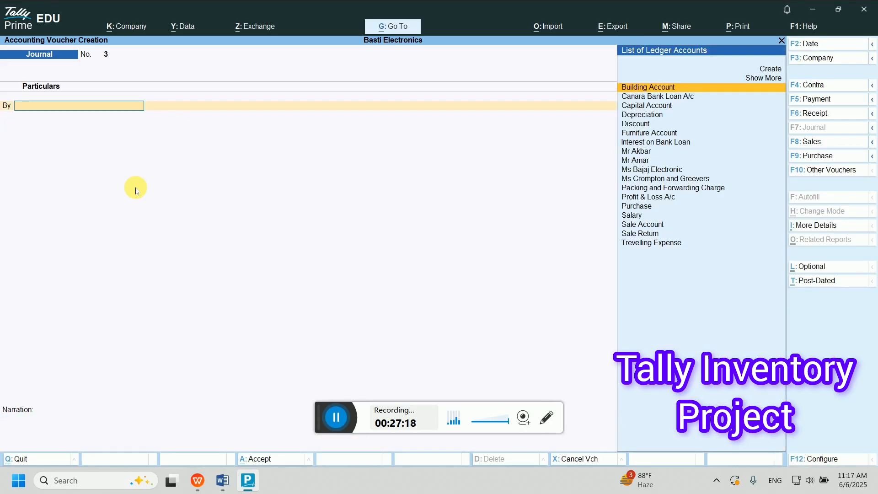
- Leave the empty voucher and open the Sodium stock item for alteration
{"action": "key", "text": "Escape"}
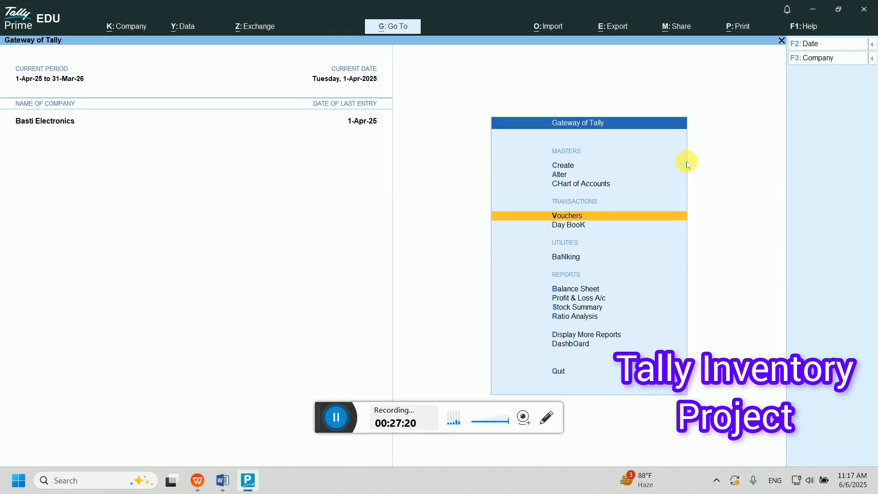
{"action": "key", "text": "Up"}
{"action": "key", "text": "Up"}
{"action": "key", "text": "Return"}
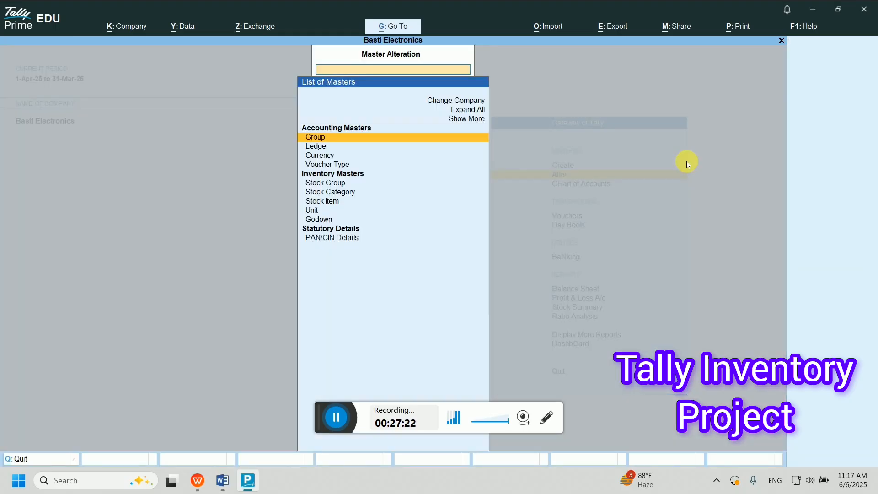
{"action": "key", "text": "Down"}
{"action": "key", "text": "Down"}
{"action": "key", "text": "Down"}
{"action": "key", "text": "Down"}
{"action": "key", "text": "Down"}
{"action": "key", "text": "Down"}
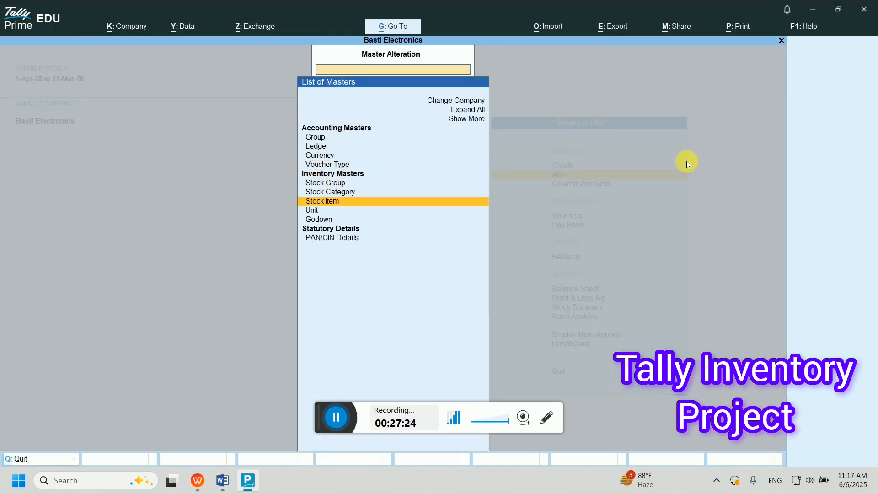
{"action": "key", "text": "Return"}
{"action": "key", "text": "Down"}
{"action": "key", "text": "Return"}
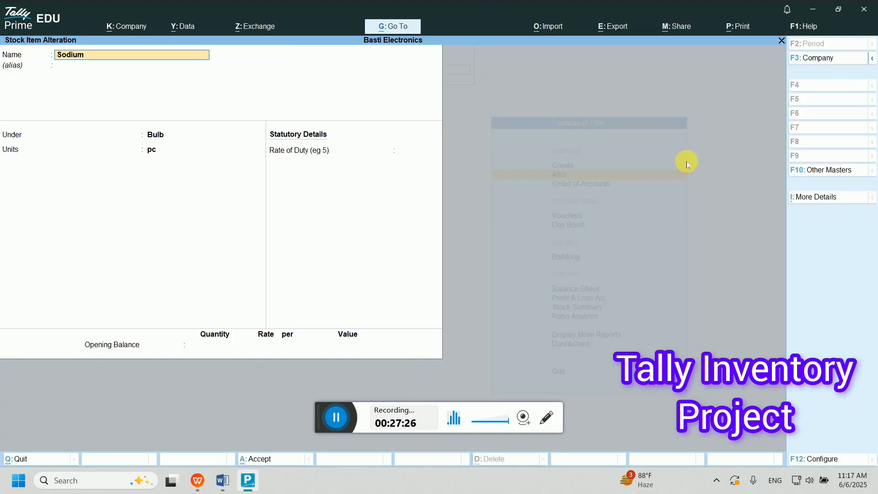
- Set Sodium's costing method to FIFO
{"action": "left_click", "coordinate": [817, 201]}
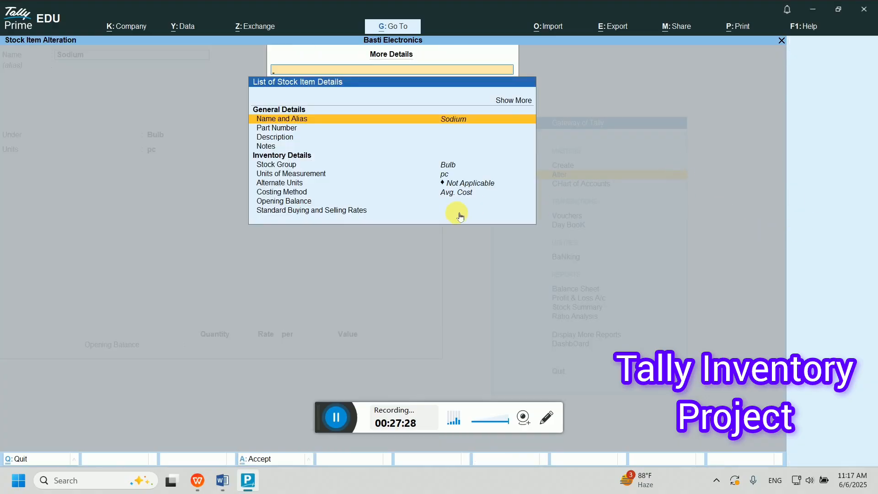
{"action": "left_click", "coordinate": [458, 194]}
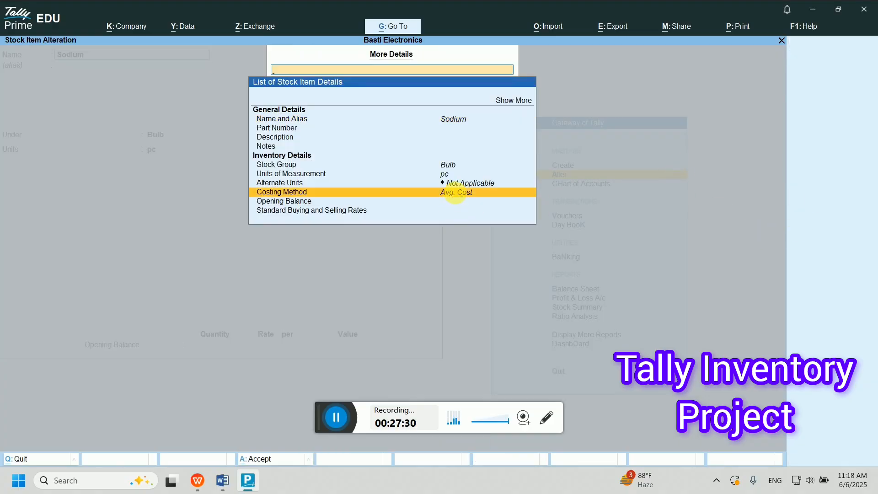
{"action": "left_click", "coordinate": [459, 196]}
{"action": "key", "text": "Down"}
{"action": "key", "text": "Return"}
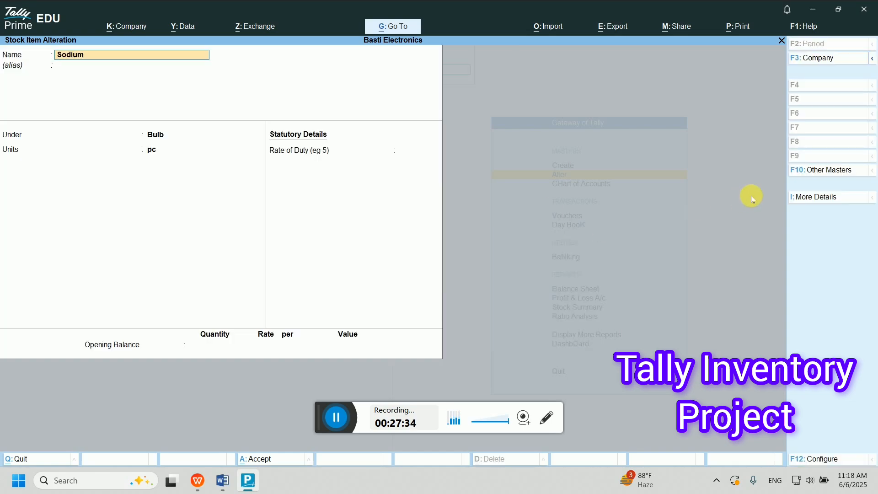
- Show all of Sodium's item details and change its market valuation method
{"action": "left_click", "coordinate": [809, 197]}
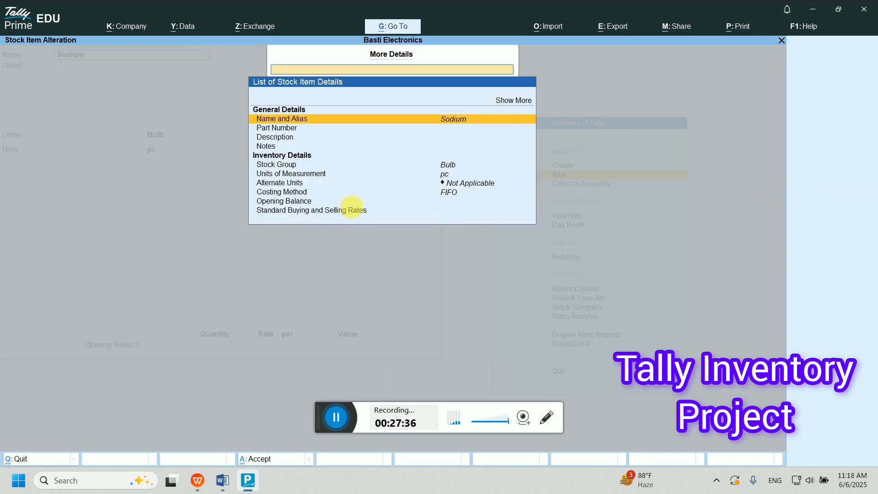
{"action": "left_click", "coordinate": [501, 102]}
{"action": "left_click", "coordinate": [501, 102]}
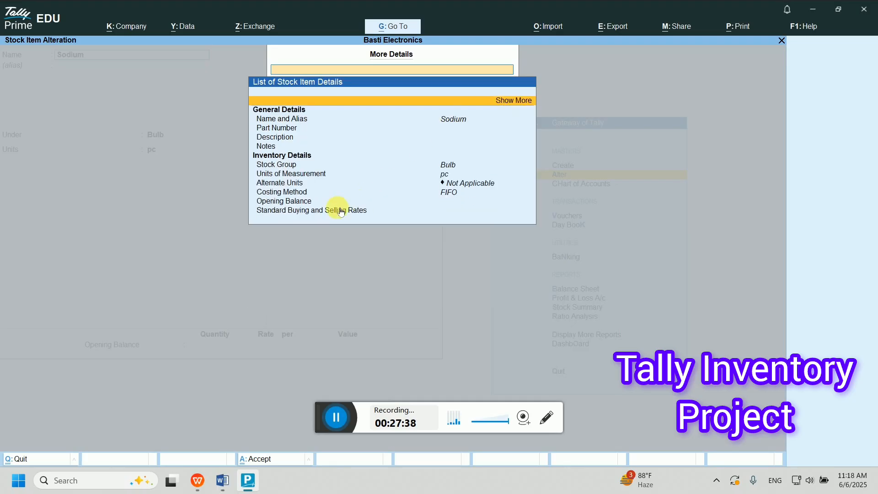
{"action": "left_click", "coordinate": [514, 100]}
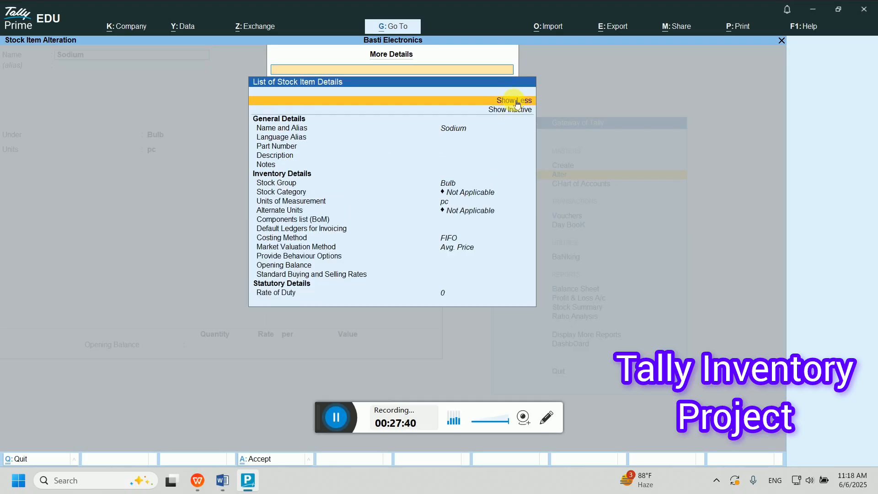
{"action": "left_click", "coordinate": [514, 100]}
{"action": "left_click", "coordinate": [514, 100]}
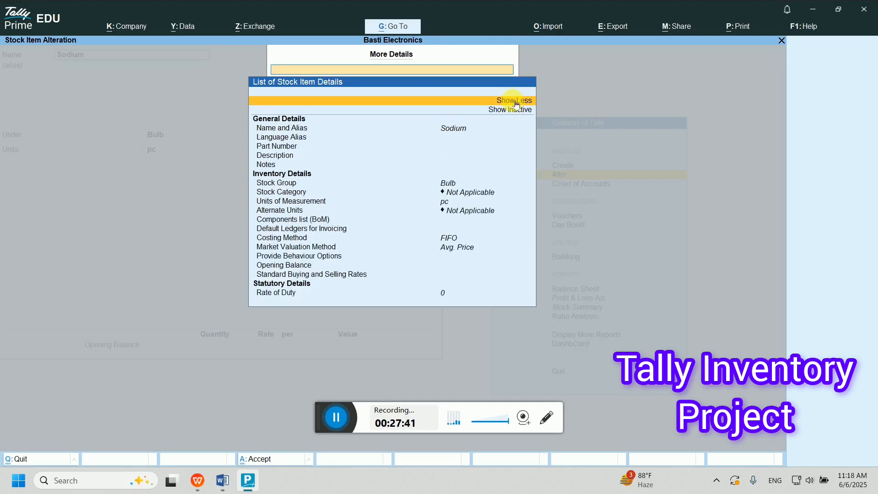
{"action": "left_click", "coordinate": [328, 249]}
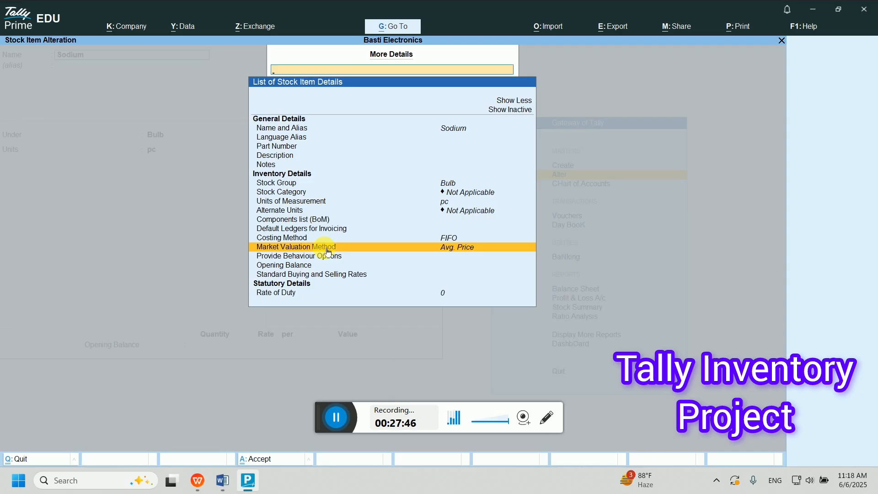
{"action": "left_click", "coordinate": [328, 249]}
{"action": "key", "text": "Down"}
{"action": "key", "text": "Down"}
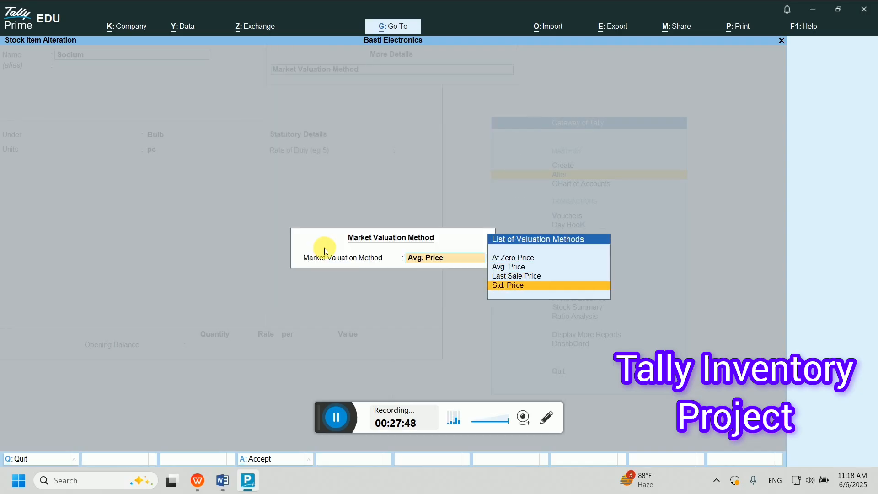
{"action": "key", "text": "Return"}
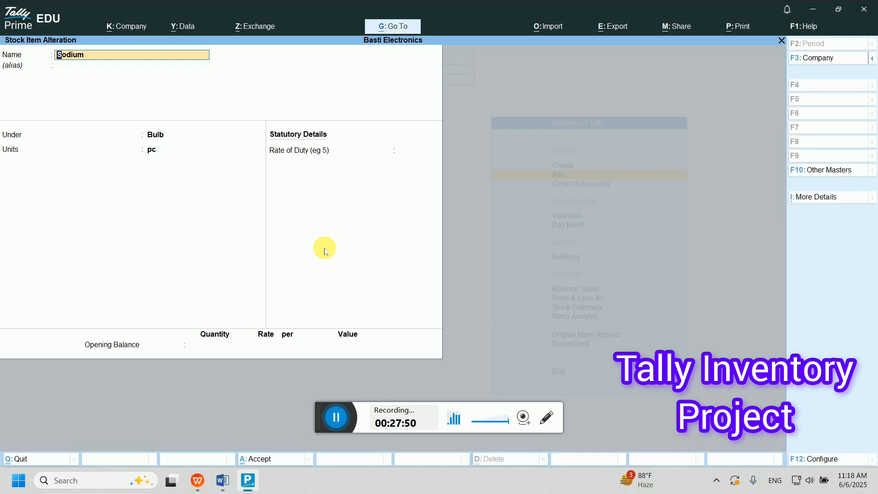
- Accept the Sodium alteration and open Mercury for alteration
{"action": "key", "text": "Return"}
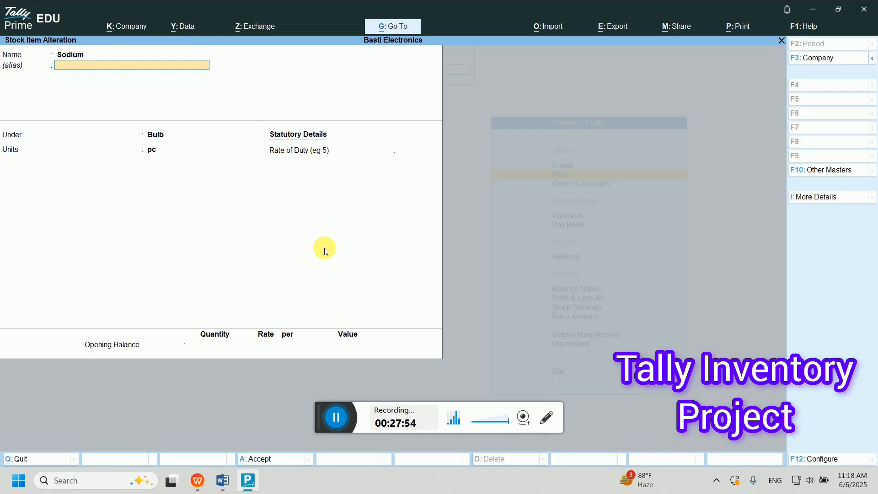
{"action": "key", "text": "Return"}
{"action": "key", "text": "Return"}
{"action": "key", "text": "Return"}
{"action": "key", "text": "Return"}
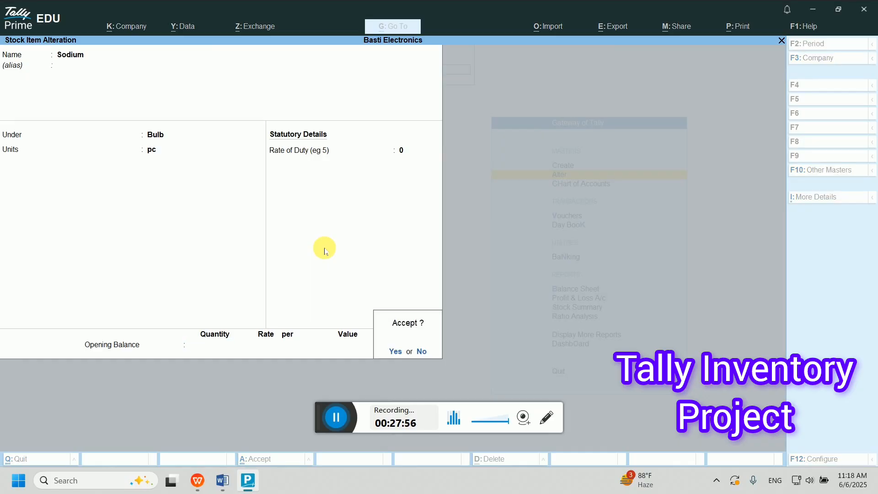
{"action": "key", "text": "Return"}
{"action": "key", "text": "Up"}
{"action": "key", "text": "Return"}
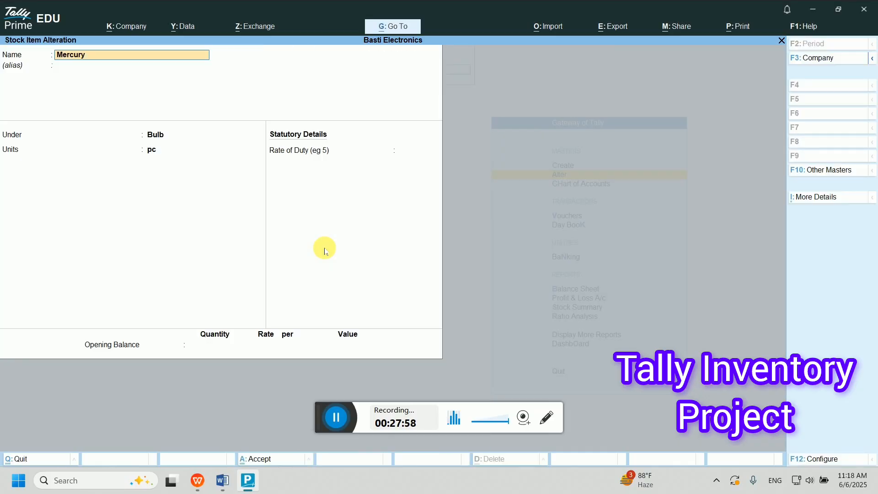
- Set Mercury's costing method to FIFO
{"action": "key", "text": "Return"}
{"action": "key", "text": "Return"}
{"action": "key", "text": "Return"}
{"action": "key", "text": "Return"}
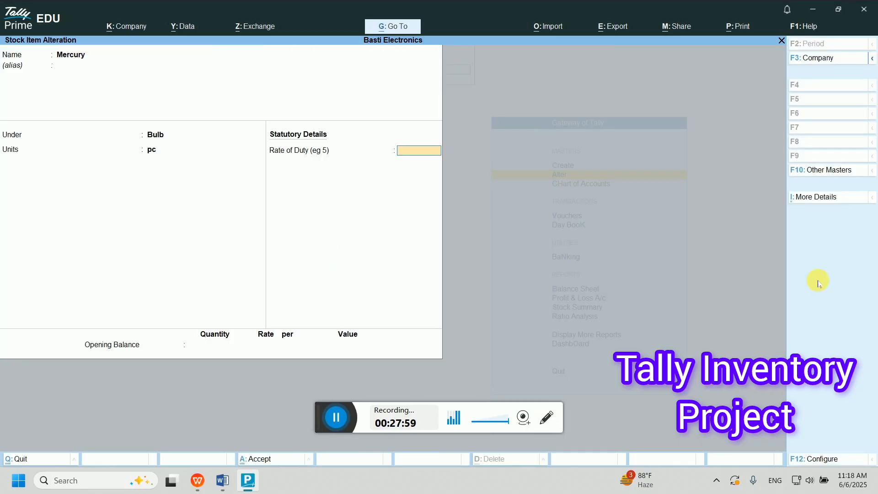
{"action": "left_click", "coordinate": [808, 198]}
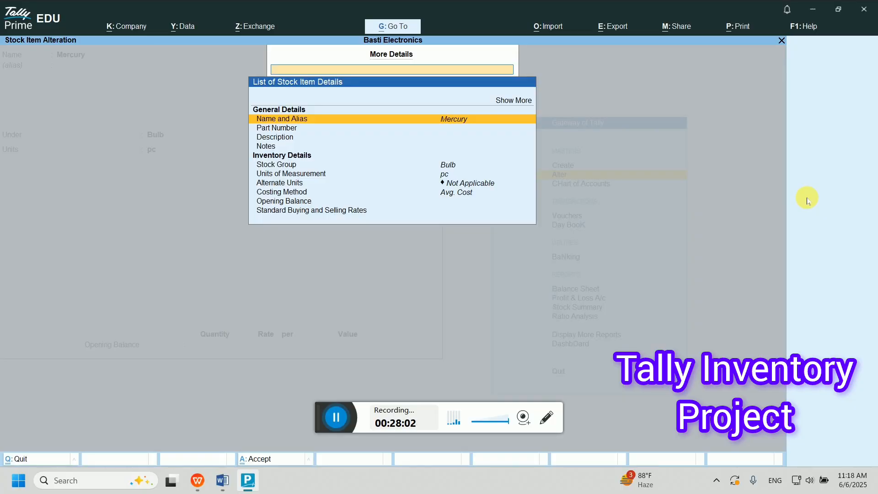
{"action": "key", "text": "Down"}
{"action": "key", "text": "Down"}
{"action": "key", "text": "Down"}
{"action": "key", "text": "Down"}
{"action": "key", "text": "Down"}
{"action": "key", "text": "Down"}
{"action": "key", "text": "Down"}
{"action": "key", "text": "Return"}
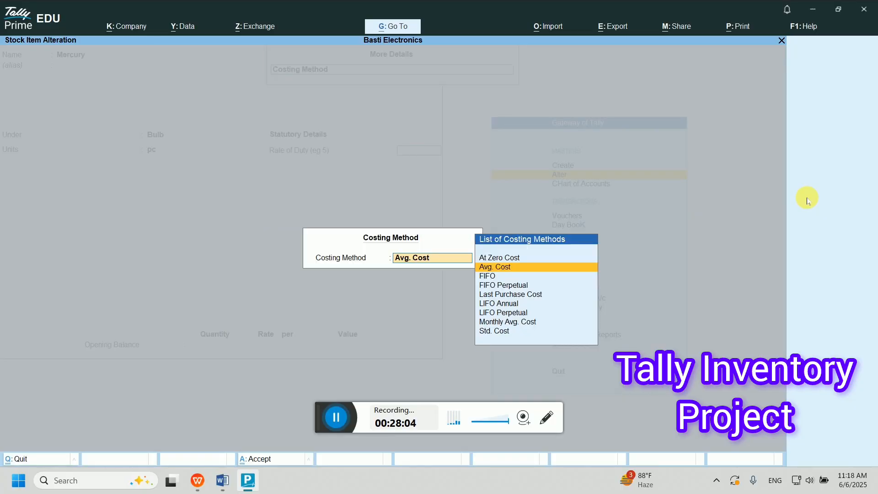
{"action": "key", "text": "Down"}
{"action": "key", "text": "Return"}
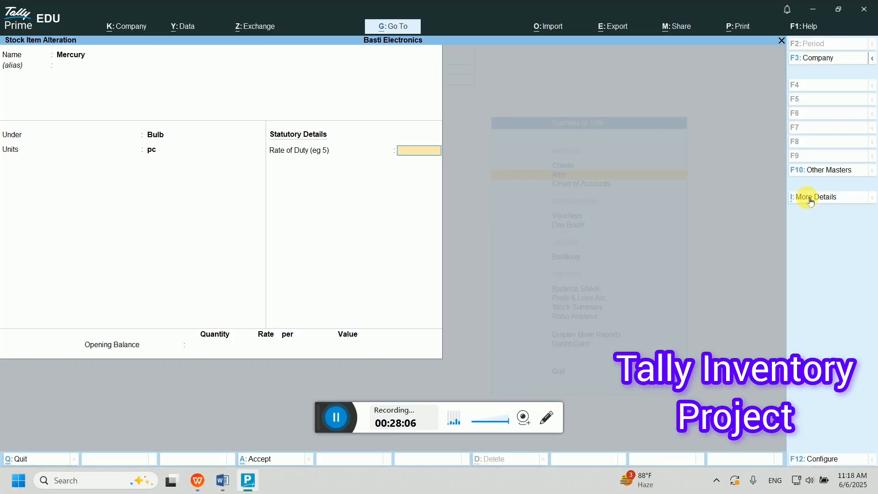
{"action": "key", "text": "Return"}
{"action": "key", "text": "Return"}
{"action": "key", "text": "Return"}
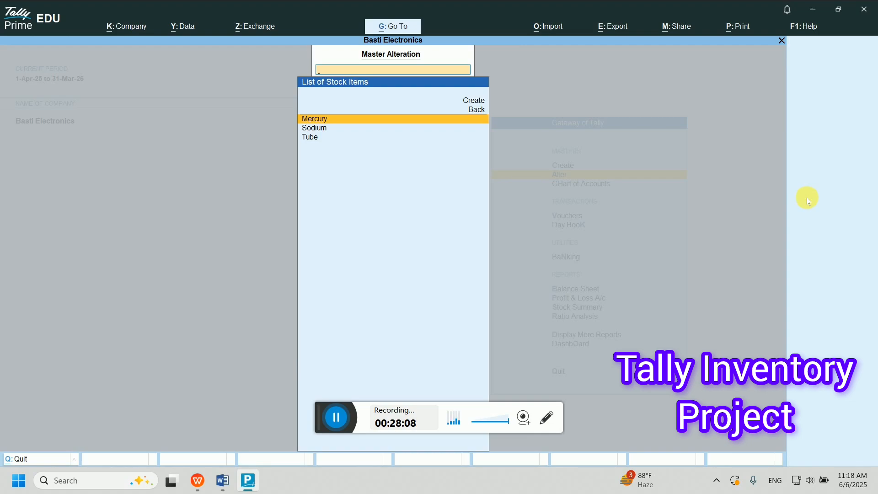
{"action": "key", "text": "Return"}
- Set Mercury's market valuation method to Std. Price
{"action": "left_click", "coordinate": [808, 197]}
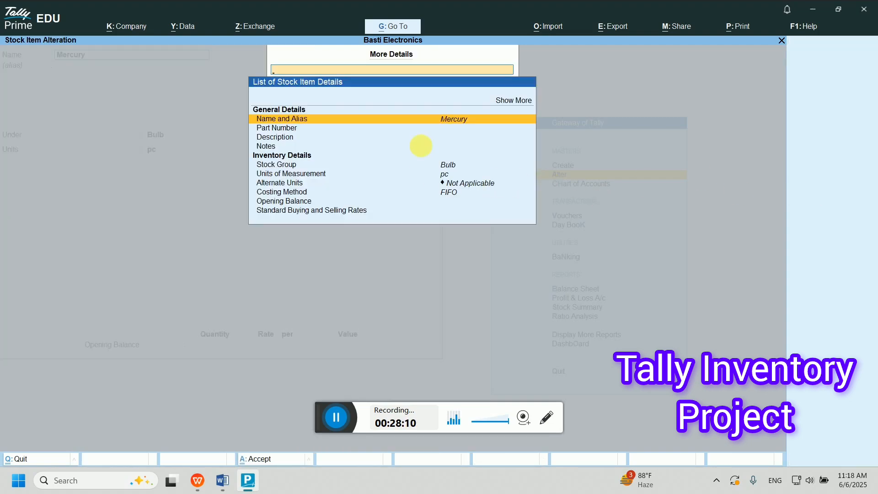
{"action": "left_click", "coordinate": [506, 100]}
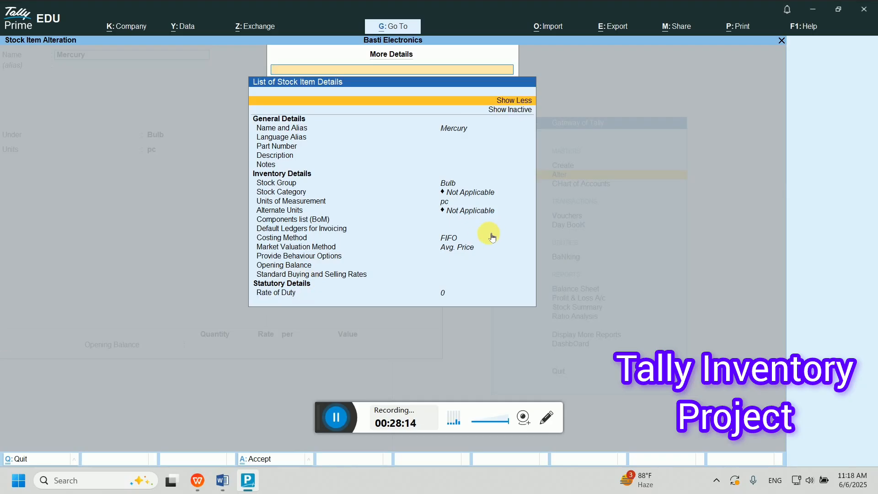
{"action": "left_click", "coordinate": [448, 253]}
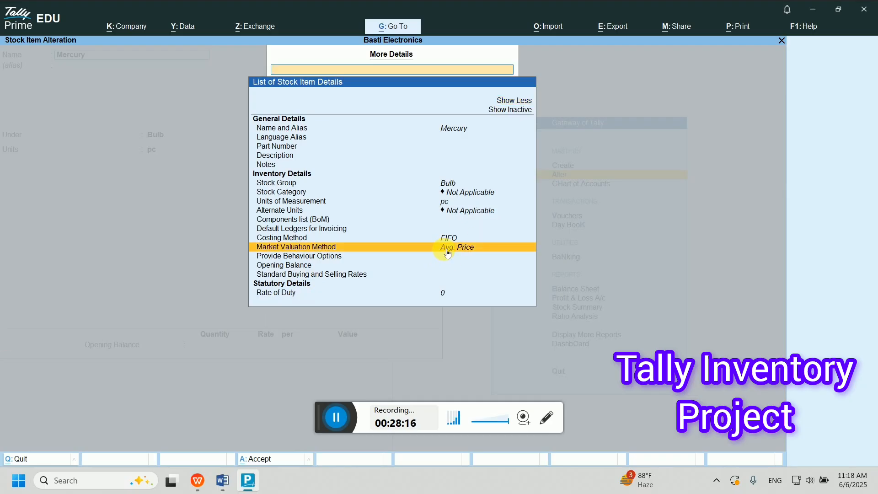
{"action": "left_click", "coordinate": [444, 250]}
{"action": "key", "text": "Up"}
{"action": "key", "text": "Down"}
{"action": "key", "text": "Down"}
{"action": "key", "text": "Down"}
{"action": "key", "text": "Up"}
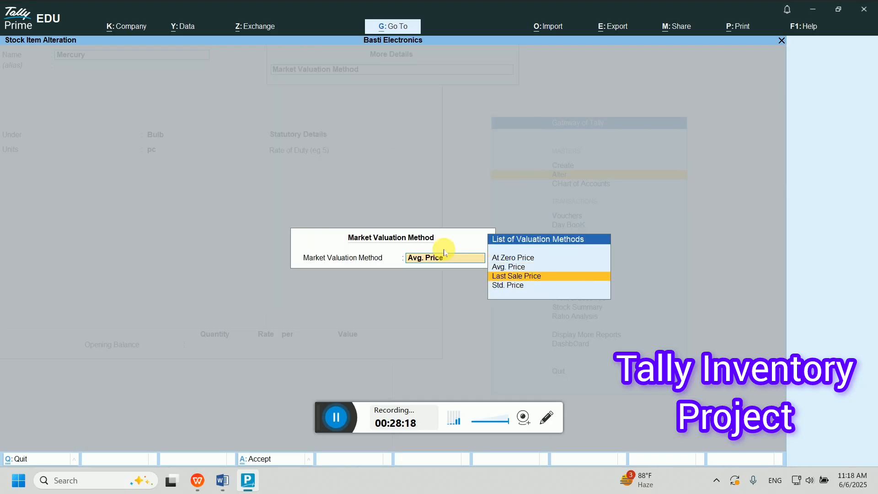
{"action": "key", "text": "Down"}
{"action": "key", "text": "Return"}
- Accept the Mercury alteration and open the Tube stock item
{"action": "key", "text": "Return"}
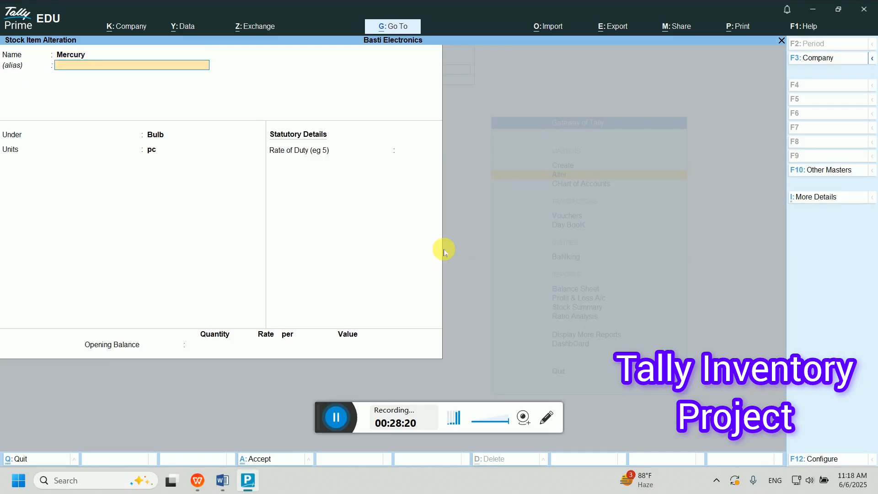
{"action": "key", "text": "Return"}
{"action": "key", "text": "Return"}
{"action": "key", "text": "Return"}
{"action": "key", "text": "Return"}
{"action": "key", "text": "Down"}
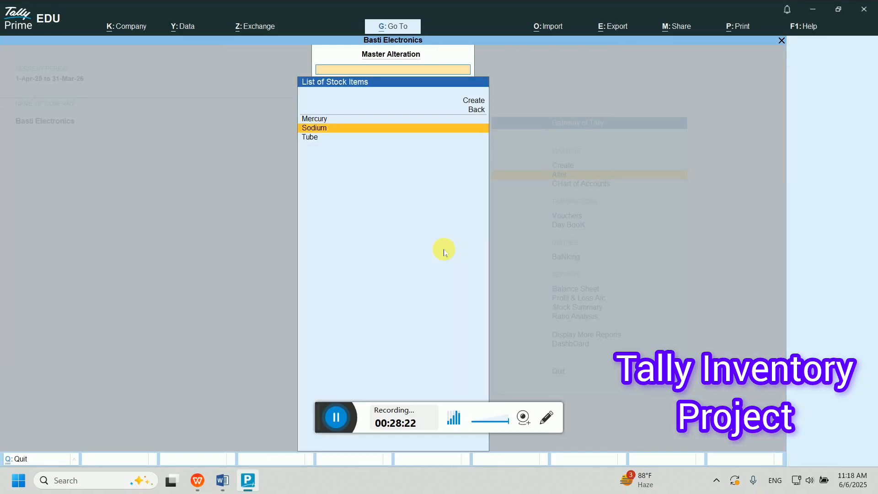
{"action": "key", "text": "Down"}
{"action": "key", "text": "Return"}
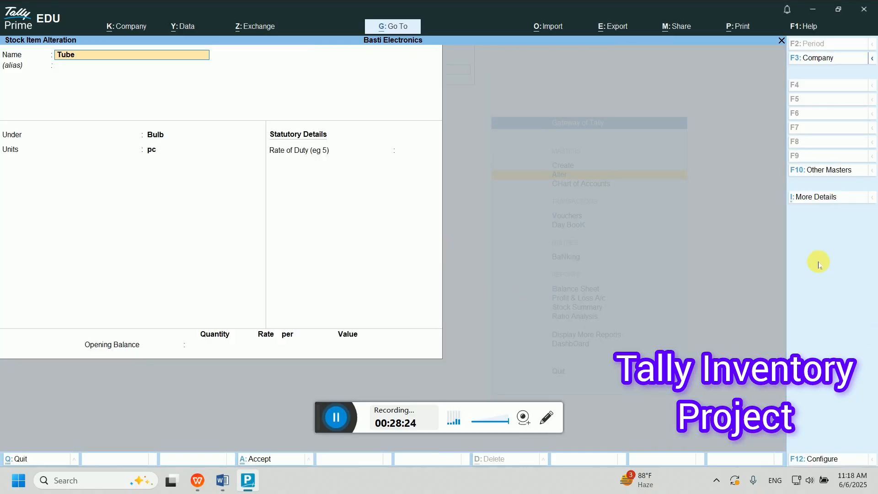
- Set Tube's costing method to FIFO
{"action": "left_click", "coordinate": [811, 197]}
{"action": "left_click", "coordinate": [464, 192]}
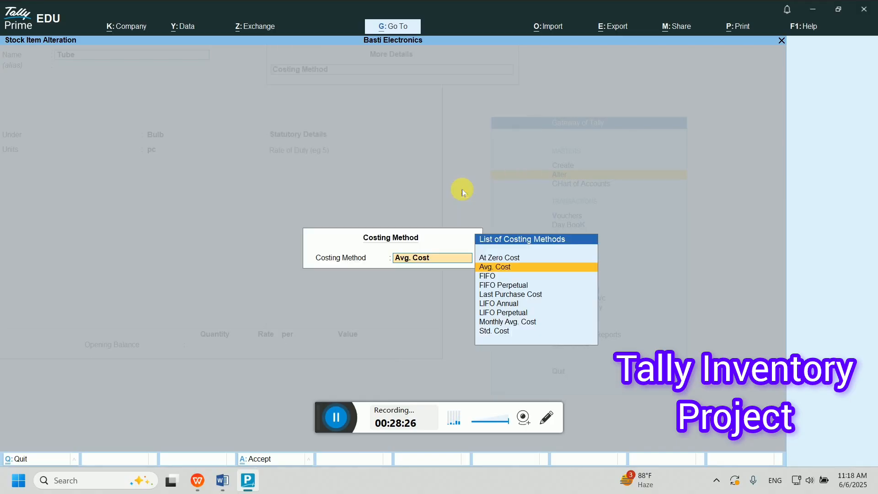
{"action": "key", "text": "Return"}
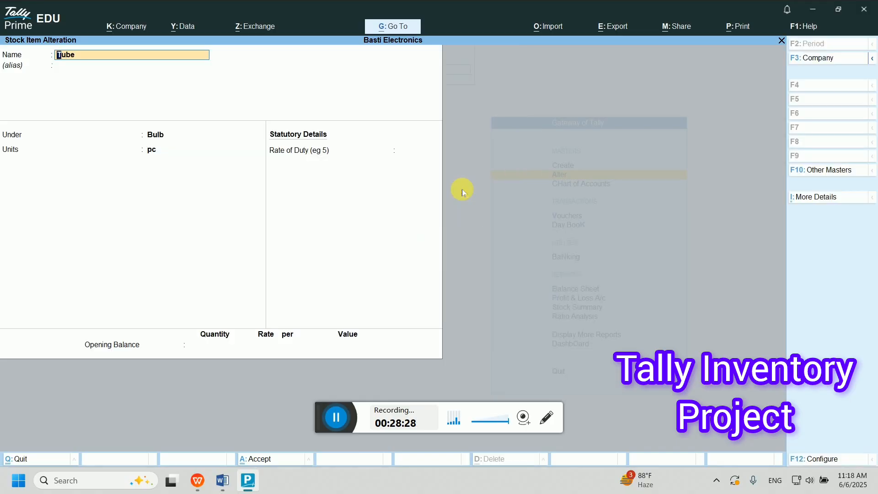
{"action": "left_click", "coordinate": [800, 197]}
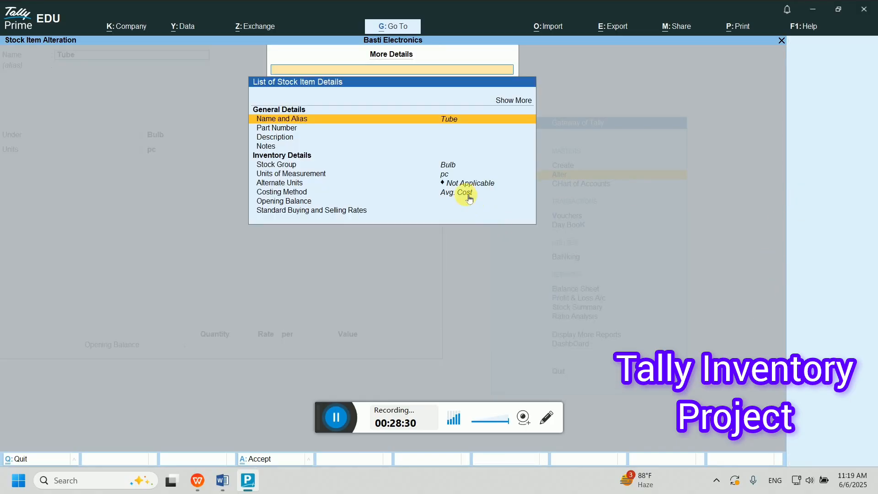
{"action": "left_click", "coordinate": [465, 196]}
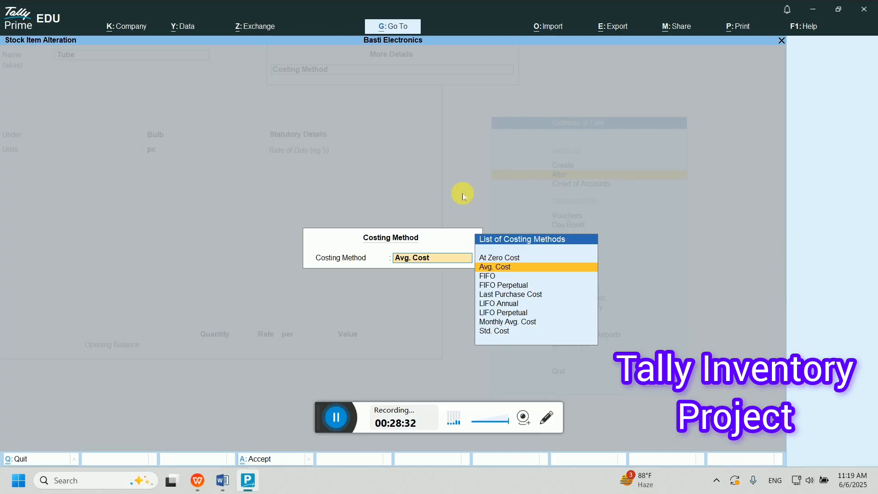
{"action": "key", "text": "Down"}
{"action": "key", "text": "Return"}
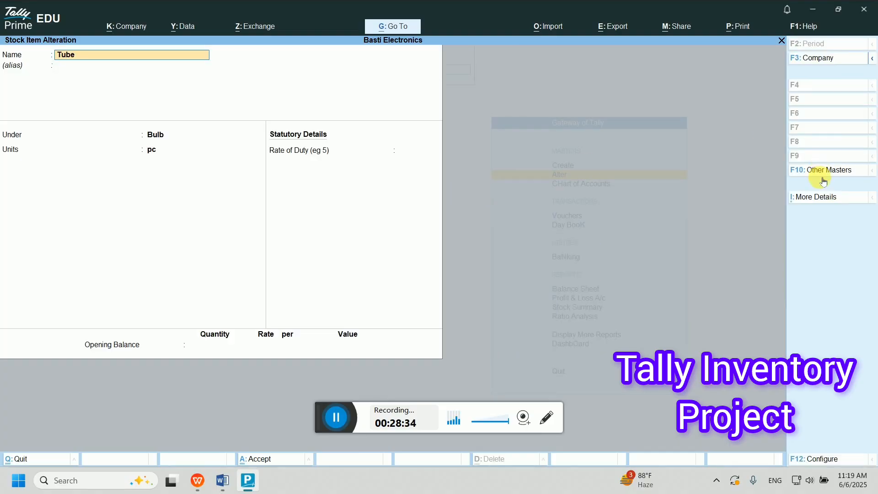
- Set Tube's market valuation method to Std. Price and accept the item
{"action": "left_click", "coordinate": [805, 197]}
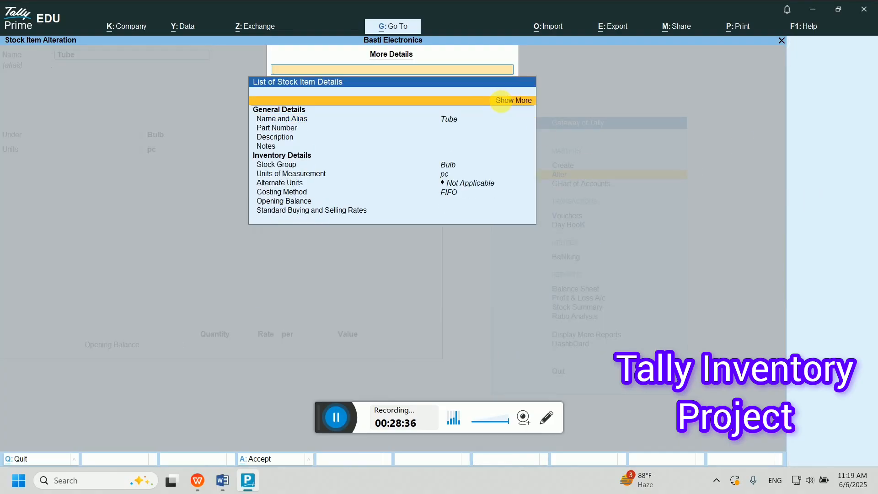
{"action": "left_click", "coordinate": [512, 100]}
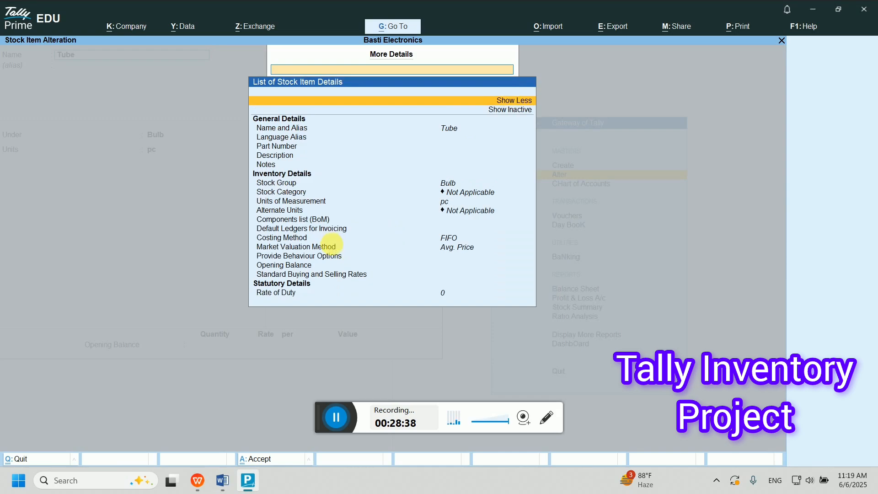
{"action": "left_click", "coordinate": [453, 247]}
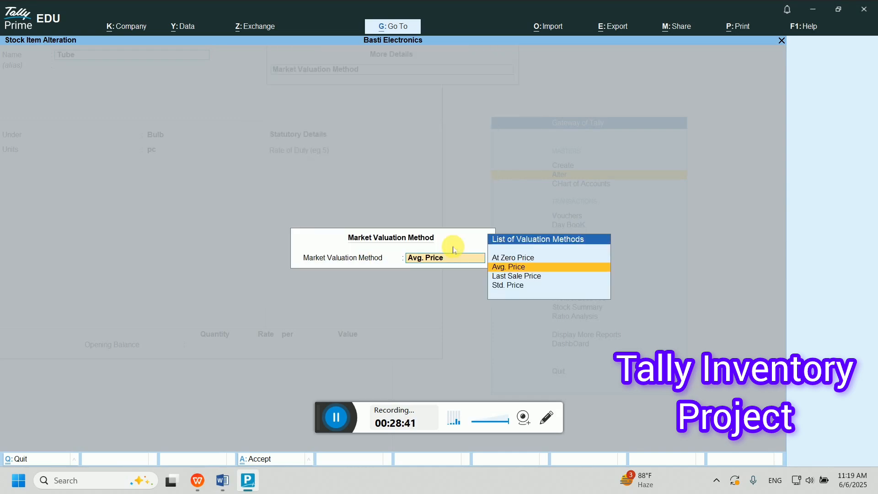
{"action": "left_click", "coordinate": [499, 285]}
{"action": "key", "text": "Return"}
{"action": "key", "text": "Return"}
{"action": "key", "text": "Return"}
{"action": "key", "text": "Return"}
{"action": "key", "text": "Return"}
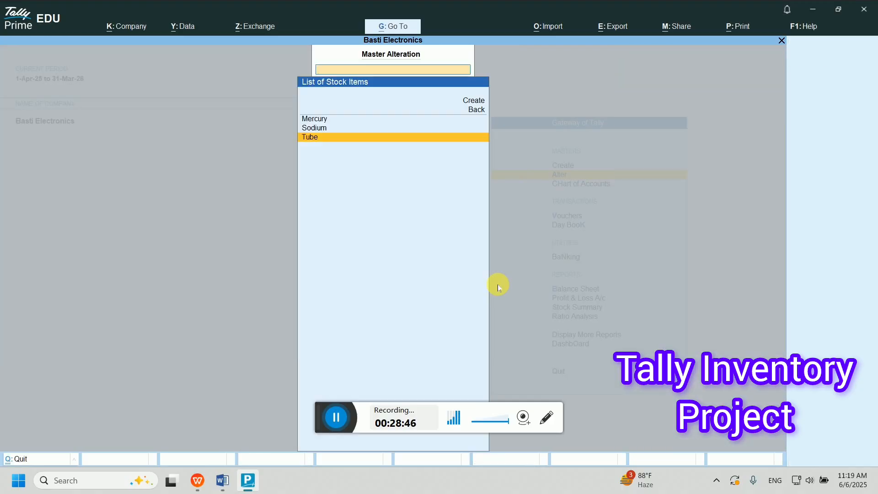
- Return to Gateway of Tally and display the Balance Sheet totalling 1,72,245.00
{"action": "key", "text": "Escape"}
{"action": "key", "text": "Escape"}
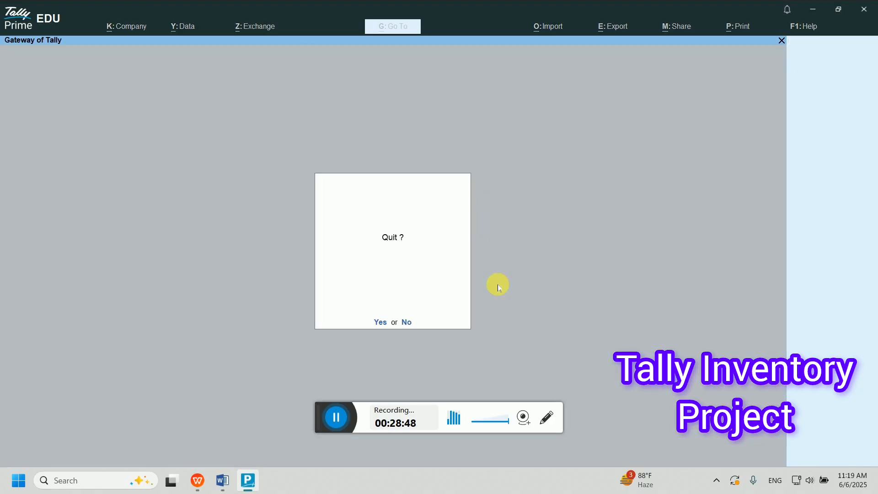
{"action": "key", "text": "Escape"}
{"action": "key", "text": "Down"}
{"action": "key", "text": "Down"}
{"action": "key", "text": "Down"}
{"action": "key", "text": "Down"}
{"action": "key", "text": "Down"}
{"action": "key", "text": "Down"}
{"action": "key", "text": "Down"}
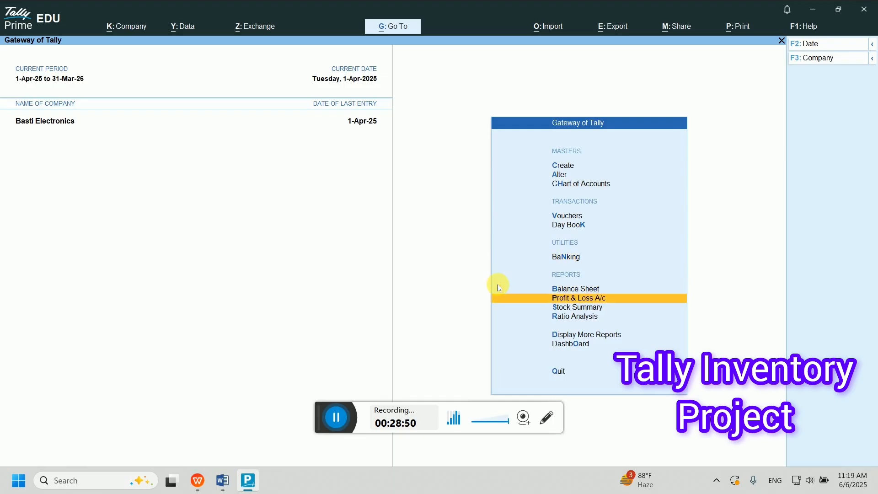
{"action": "key", "text": "Up"}
{"action": "key", "text": "Return"}
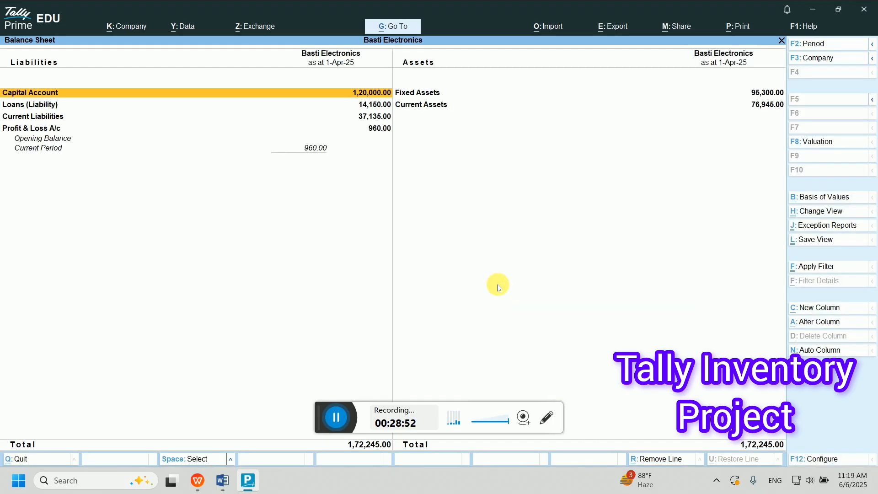